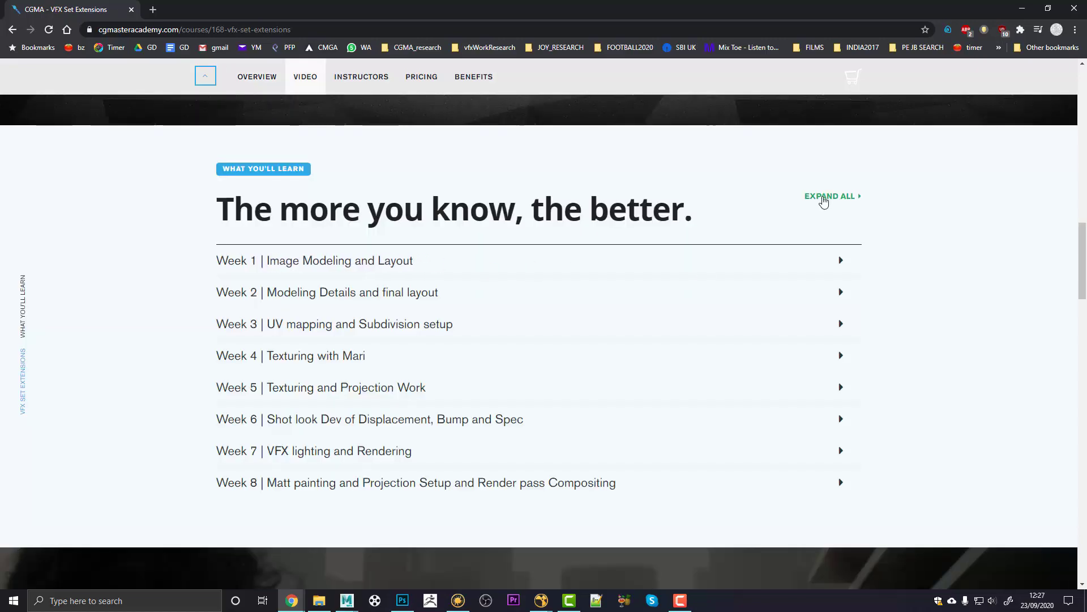
Step: Expand all weeks of the VFX Set Extensions syllabus and scroll through the Weeks 1–8 topics
left_click(824, 199)
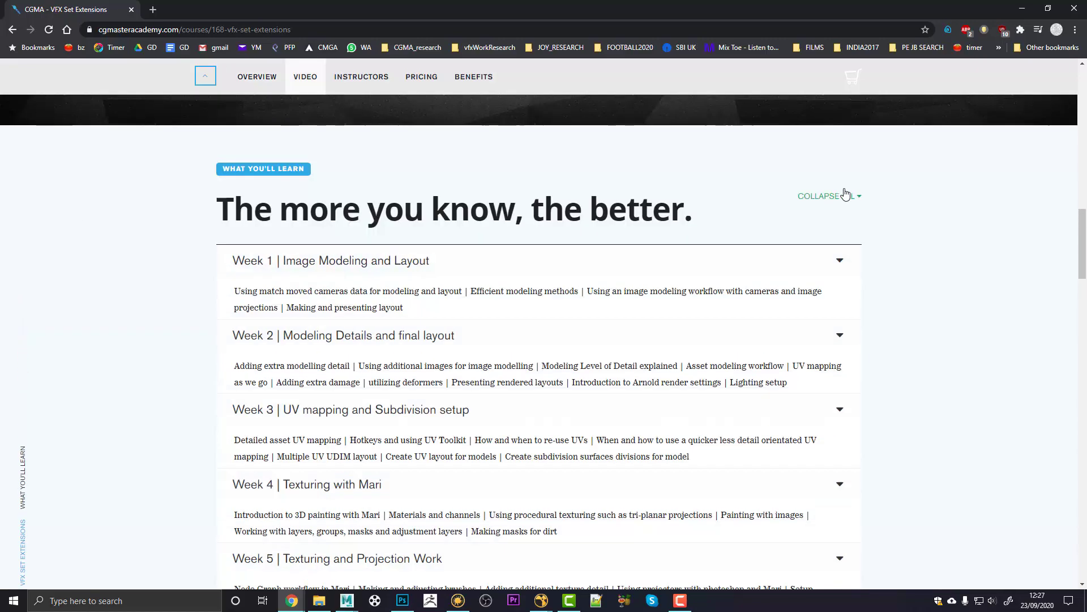
scroll(881, 211, "down", 1)
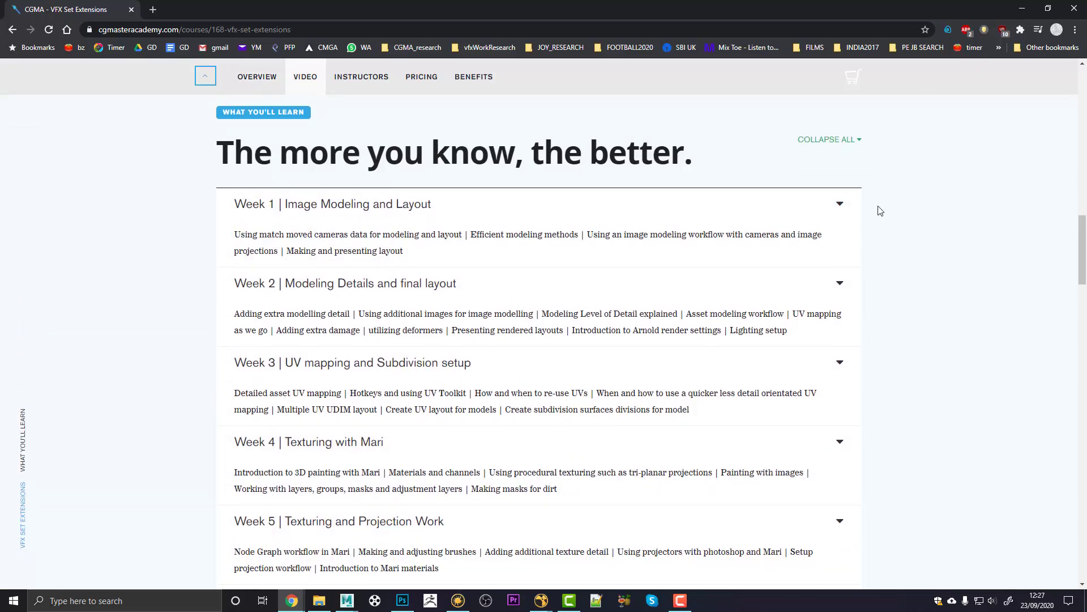
scroll(881, 211, "down", 4)
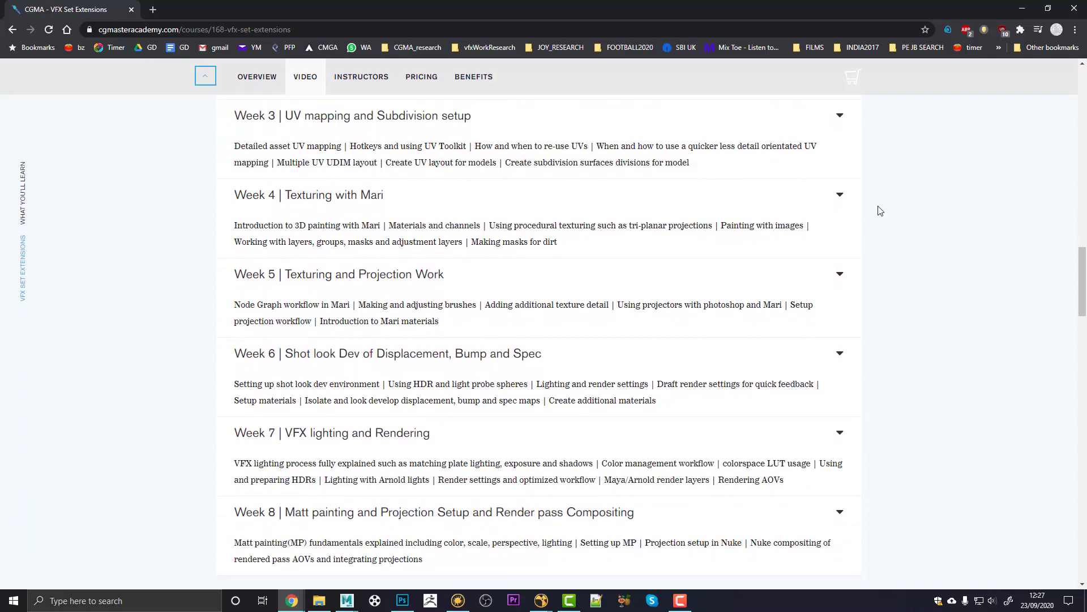
scroll(880, 210, "down", 2)
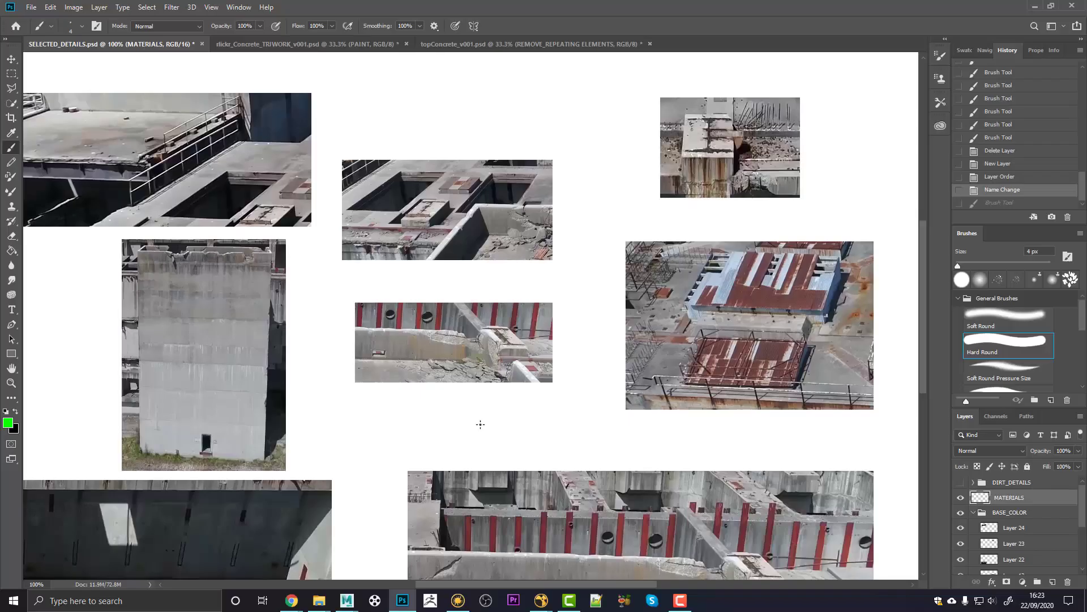
Step: Circle the rusted roofs, the red-posted wall and the concrete tower in green, underlining its band
left_click_drag(443, 424, 518, 420)
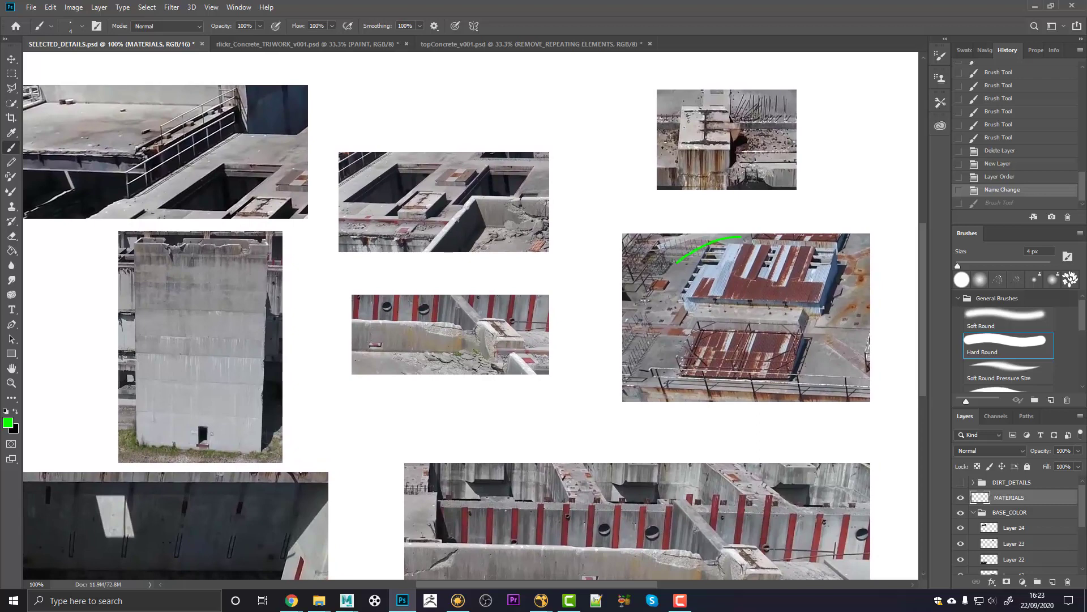
mouse_move(644, 299)
left_mouse_down()
mouse_move(711, 378)
mouse_move(830, 320)
mouse_move(762, 233)
mouse_move(708, 231)
left_mouse_up()
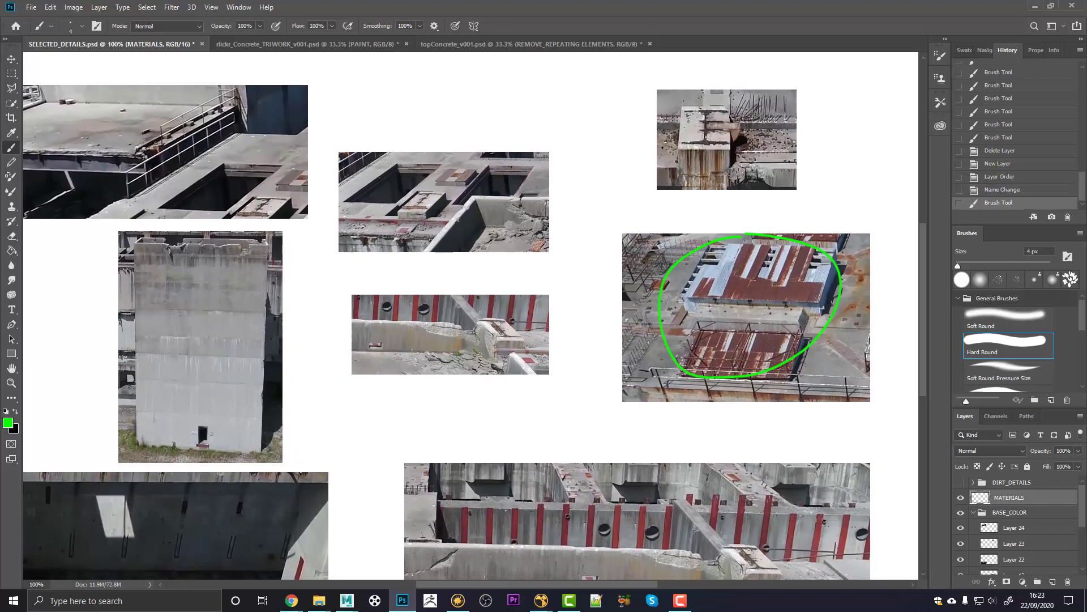
left_click_drag(624, 468, 640, 419)
mouse_move(552, 438)
left_mouse_down()
mouse_move(412, 525)
mouse_move(612, 535)
mouse_move(680, 470)
mouse_move(558, 439)
left_mouse_up()
left_click_drag(229, 356, 413, 365)
mouse_move(328, 194)
left_mouse_down()
mouse_move(324, 363)
mouse_move(427, 429)
left_mouse_up()
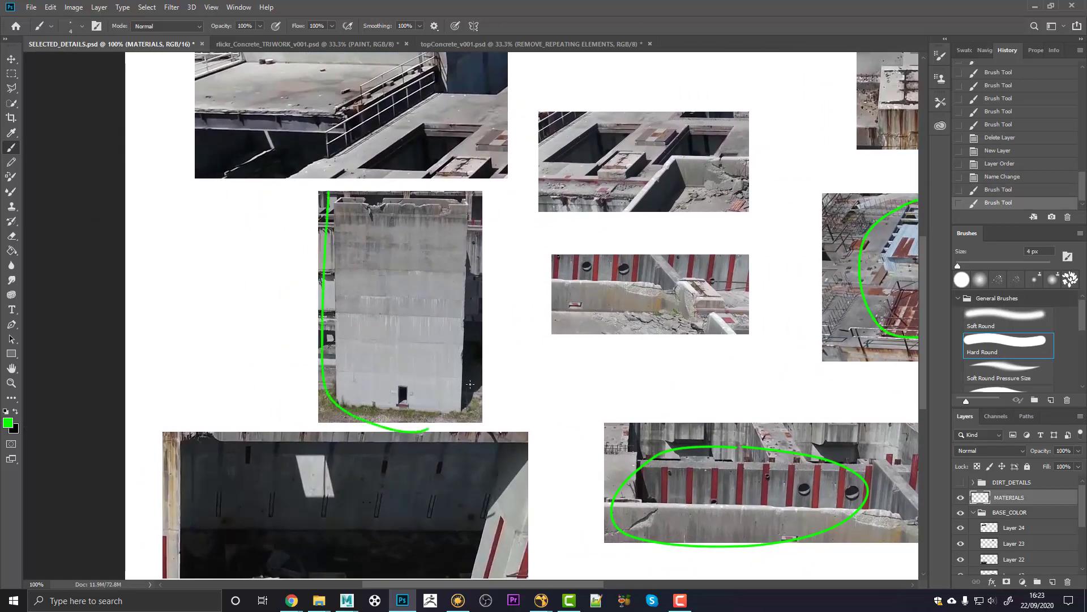
mouse_move(470, 384)
left_mouse_down()
mouse_move(472, 260)
mouse_move(389, 179)
left_mouse_up()
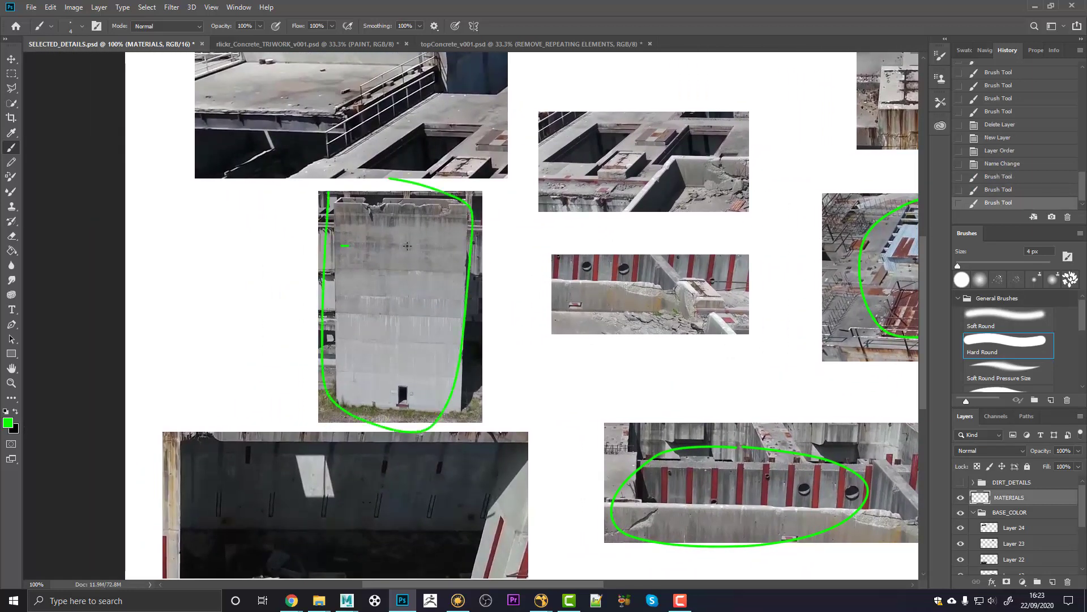
left_click_drag(407, 245, 383, 312)
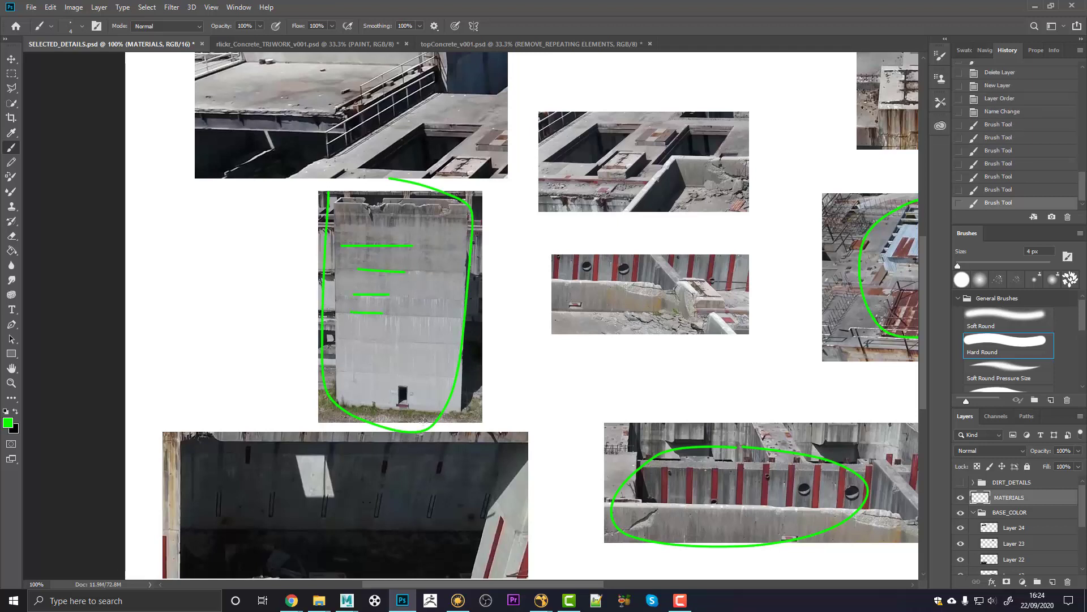
Step: Draw a green arrow at the rooftop surface and circle the rusty pillar in the top-right photo
left_click_drag(526, 335, 515, 373)
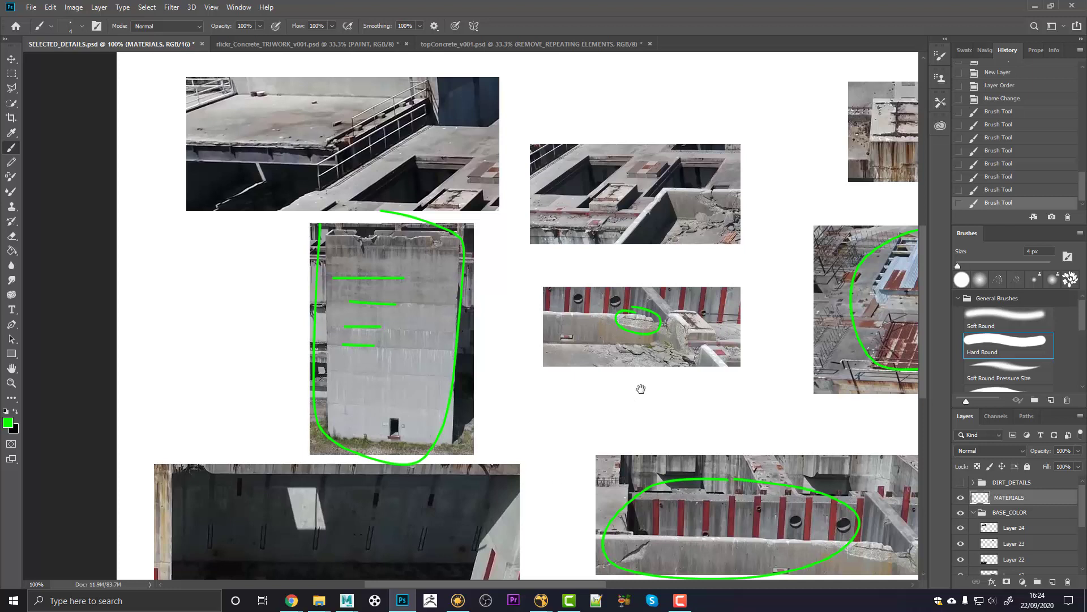
left_click_drag(641, 388, 593, 405)
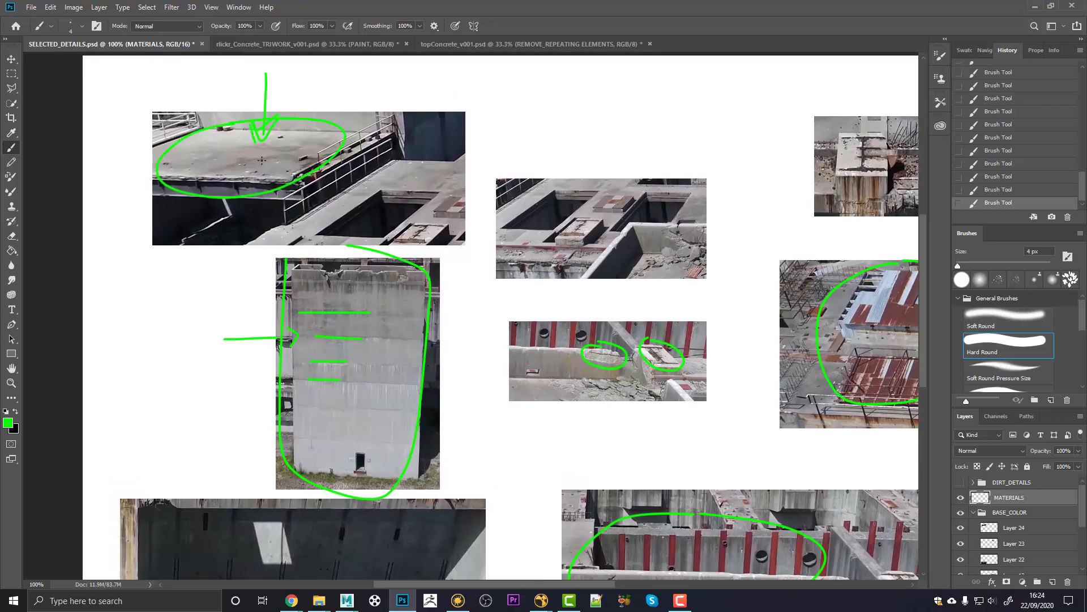
left_click_drag(272, 145, 293, 113)
left_click_drag(573, 397, 349, 382)
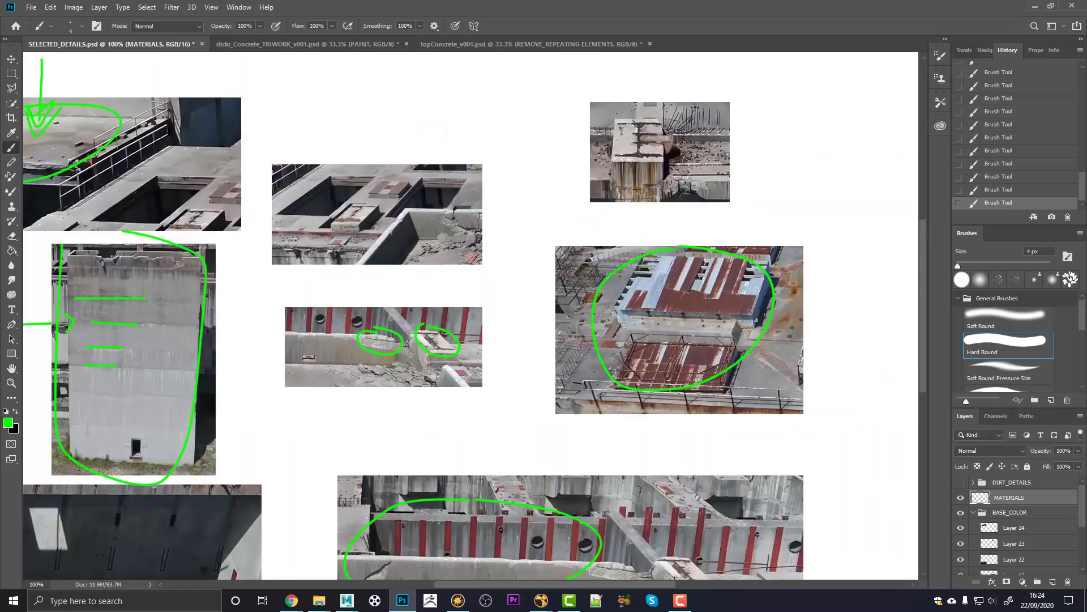
mouse_move(717, 154)
left_mouse_down()
mouse_move(746, 118)
mouse_move(710, 93)
mouse_move(660, 97)
left_mouse_up()
key("ctrl+z")
left_click_drag(621, 158, 610, 165)
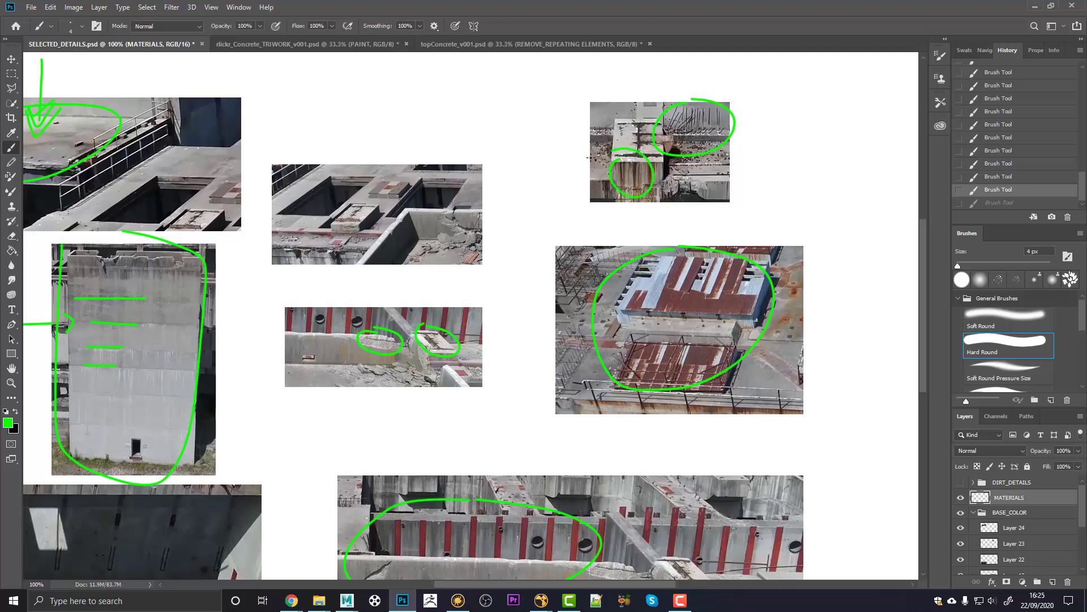
left_click_drag(573, 236, 676, 150)
Step: Circle the dark streaks on the lower-left wall and the red patch on the middle-top photo
left_click_drag(376, 382, 451, 353)
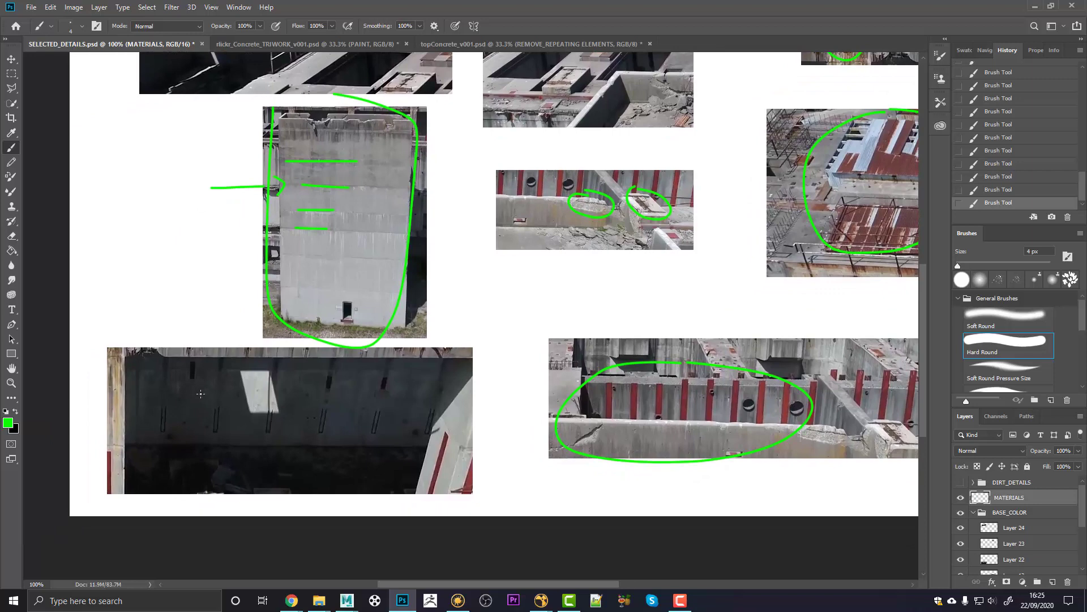
mouse_move(154, 390)
left_mouse_down()
mouse_move(150, 443)
mouse_move(210, 357)
mouse_move(126, 370)
left_mouse_up()
left_click_drag(593, 290, 526, 405)
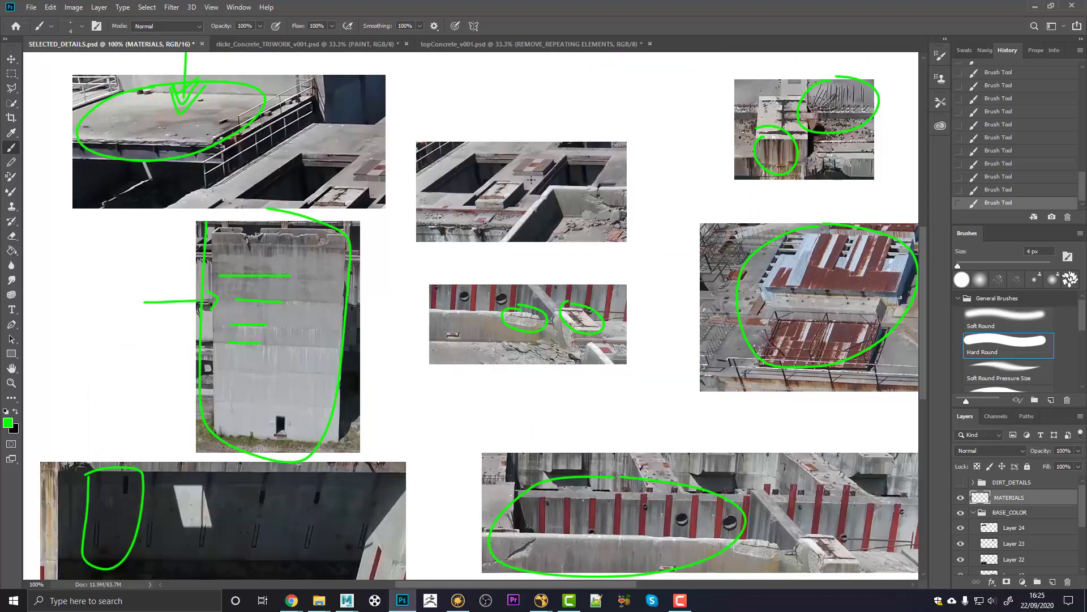
left_click_drag(516, 159, 519, 168)
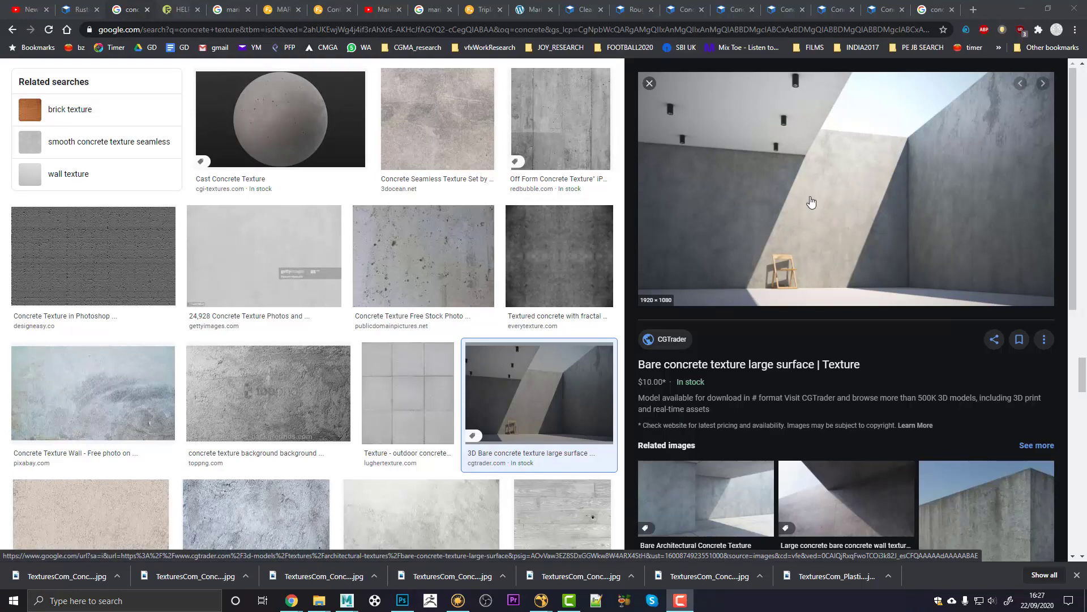
Step: Scroll the concrete texture results and preview the High-Quality & Free Concrete Textures result
scroll(320, 398, "up", 3)
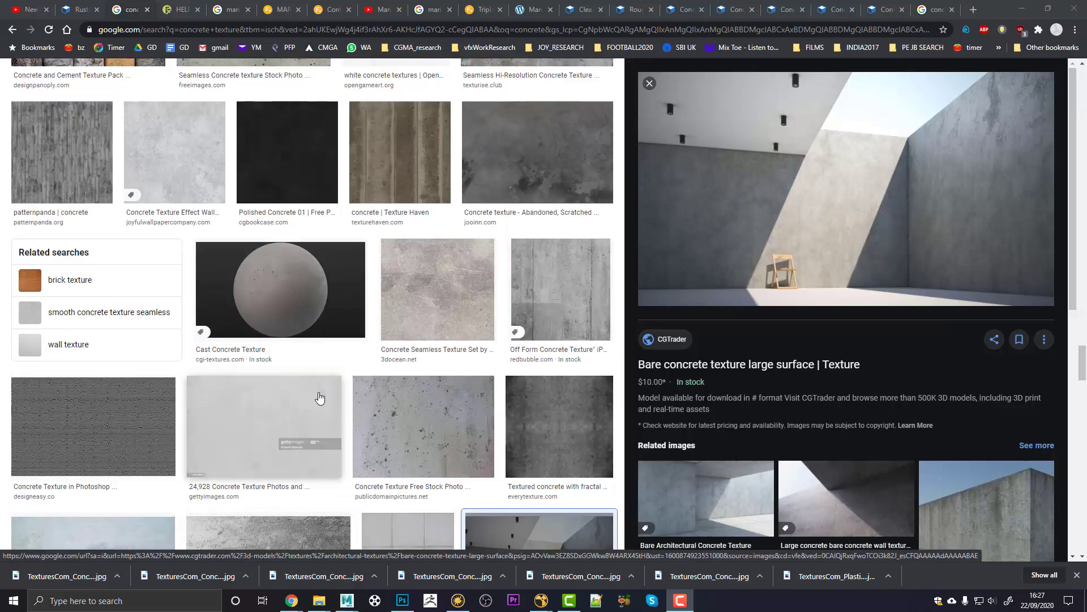
scroll(319, 398, "up", 10)
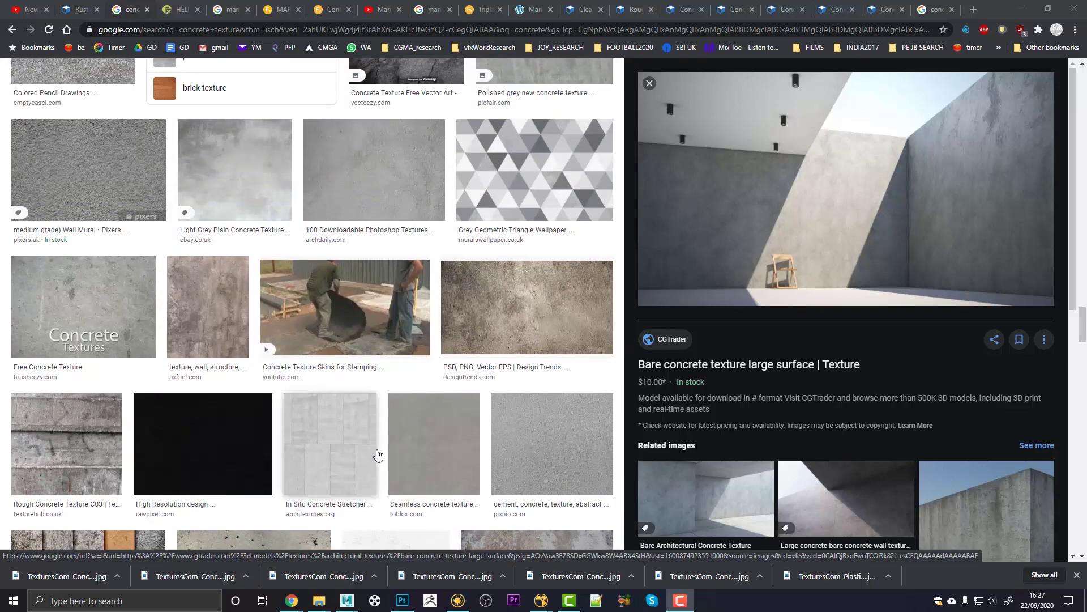
scroll(377, 453, "up", 4)
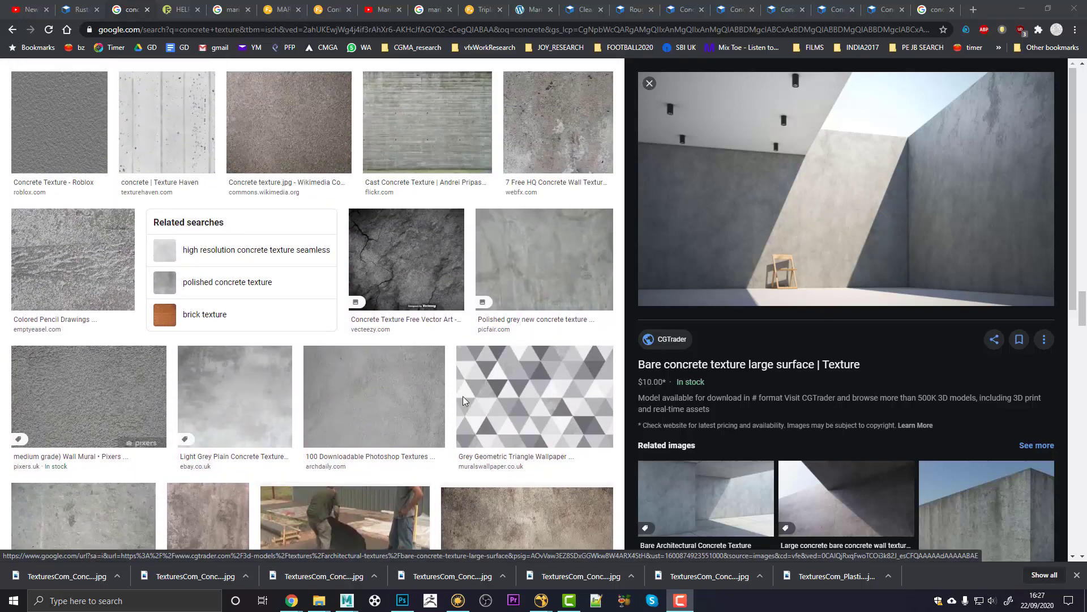
scroll(463, 401, "up", 5)
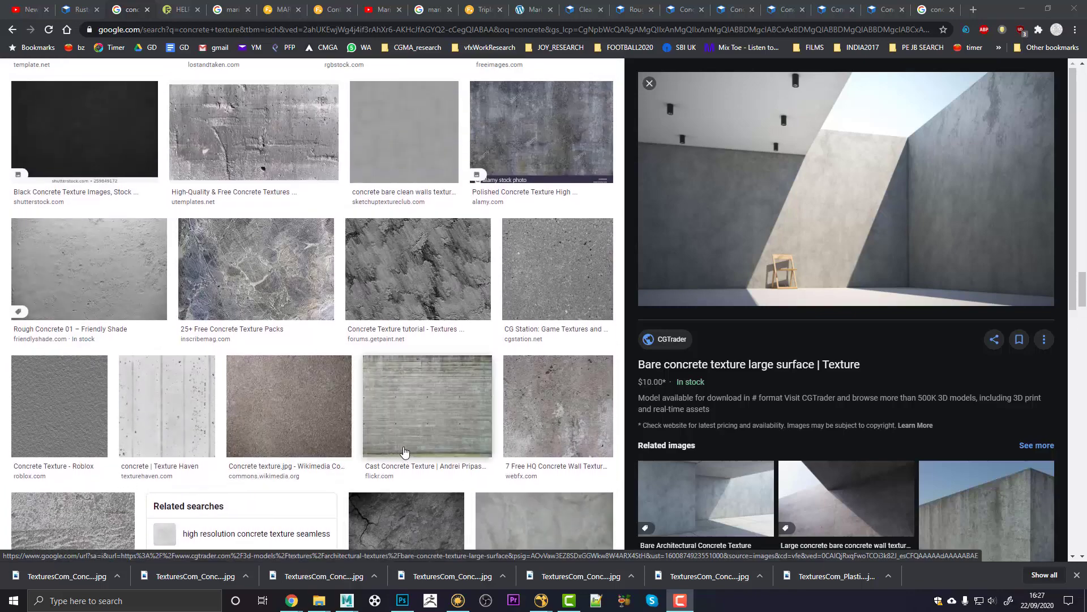
scroll(397, 430, "up", 4)
left_click(256, 378)
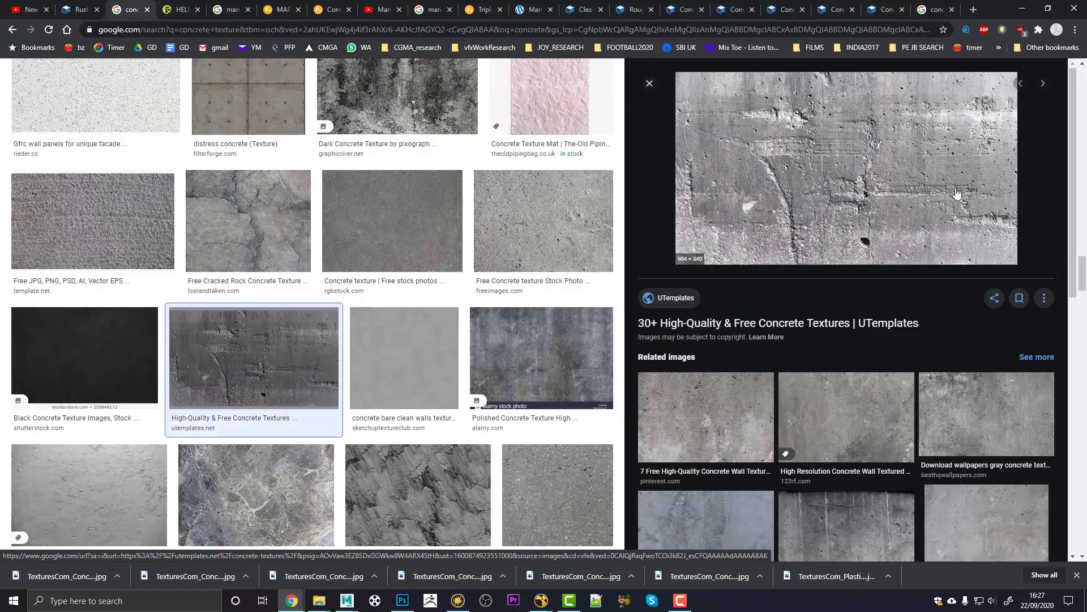
scroll(249, 362, "up", 3)
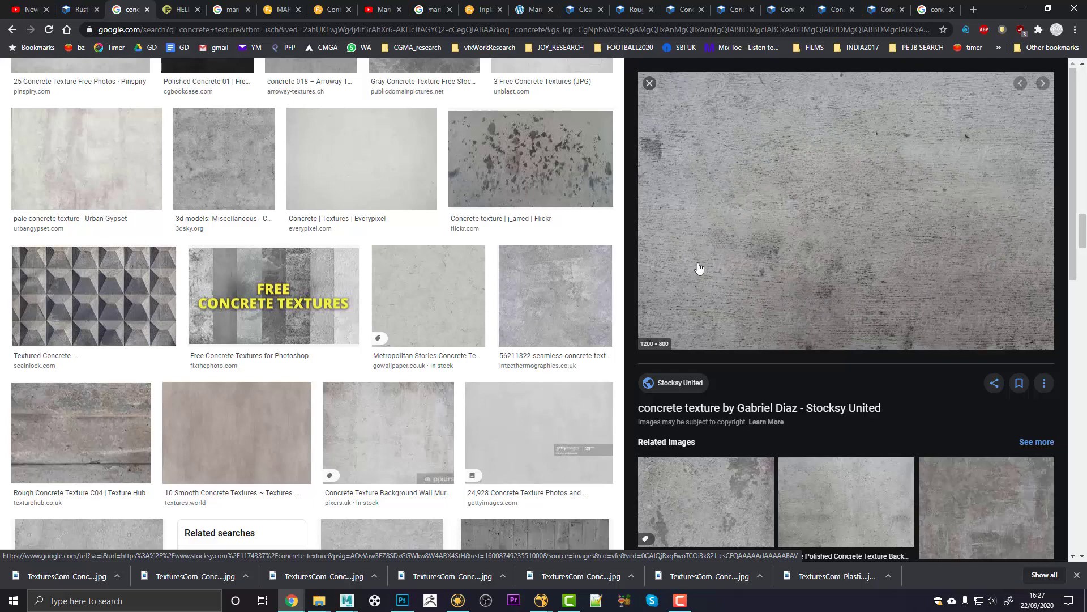
Step: Switch to the textures.com Rusted Metal tab and scroll through its photosets
key("ctrl+shift+Tab")
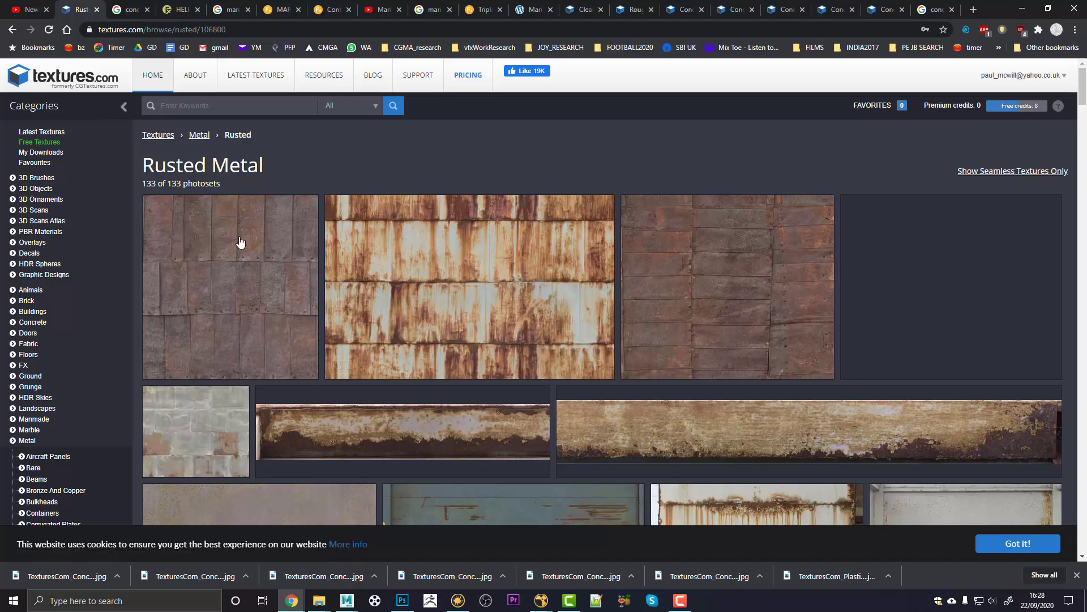
scroll(279, 261, "down", 7)
scroll(280, 262, "down", 3)
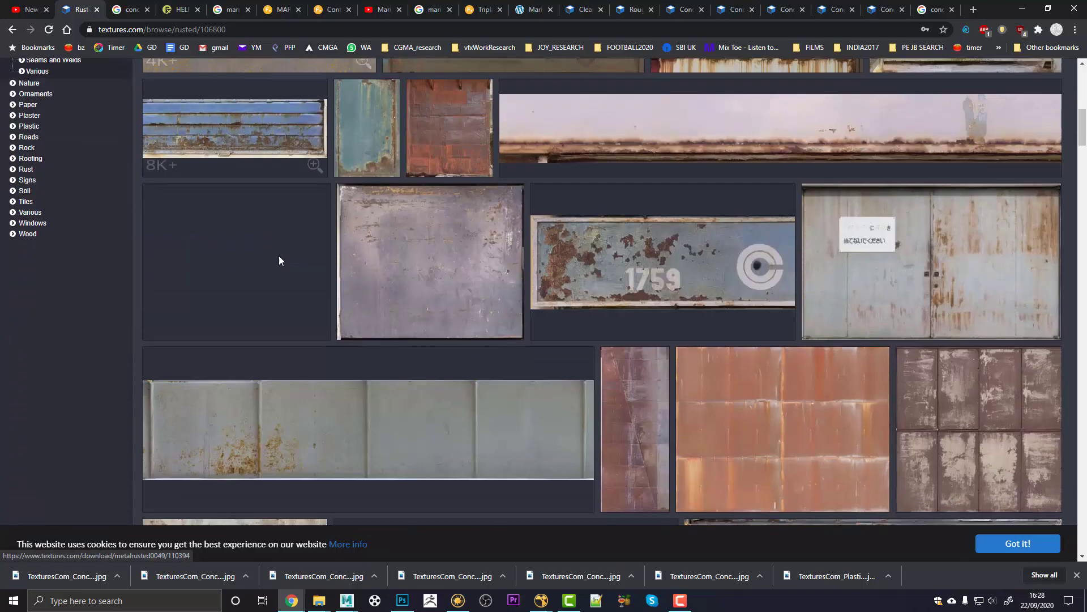
left_click(320, 601)
Step: Browse from the PLASTIC folder into the METAL folder's textures_com images
left_click(213, 545)
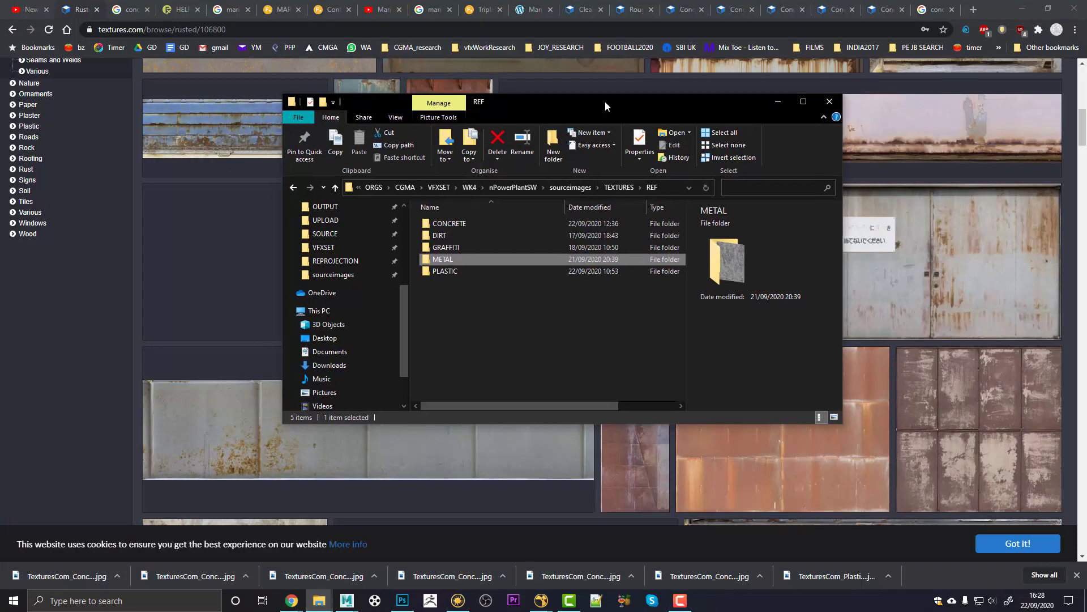
left_click(490, 316)
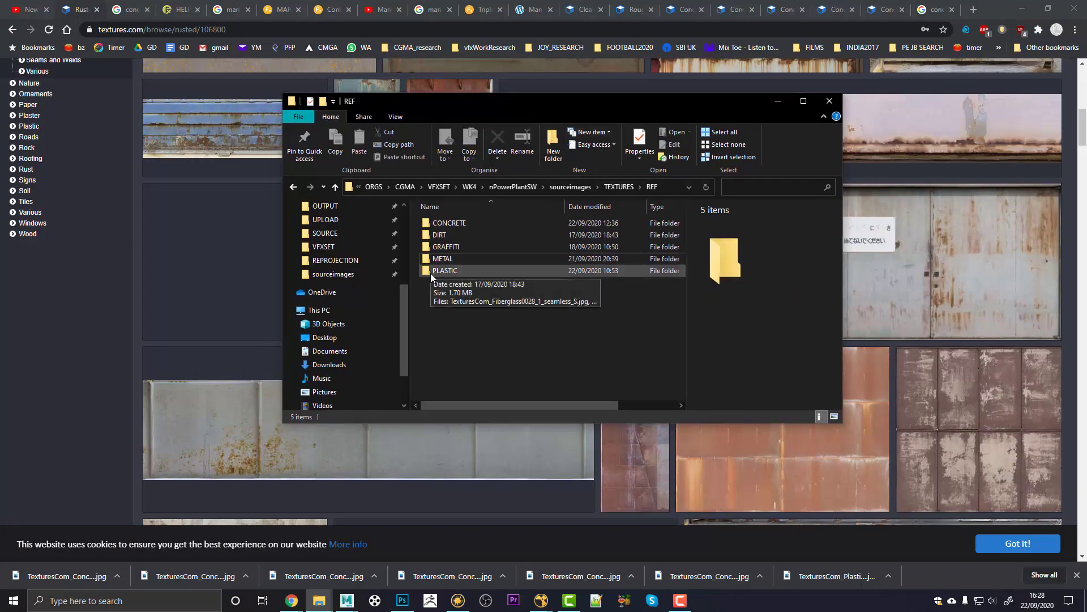
double_click(430, 271)
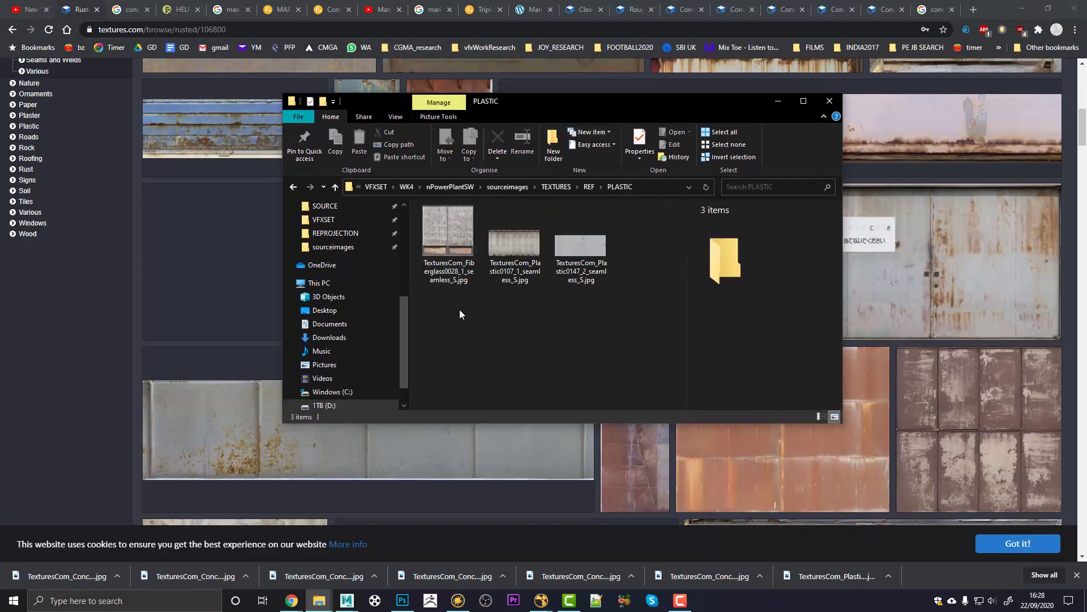
key("alt+Left")
double_click(428, 261)
double_click(447, 251)
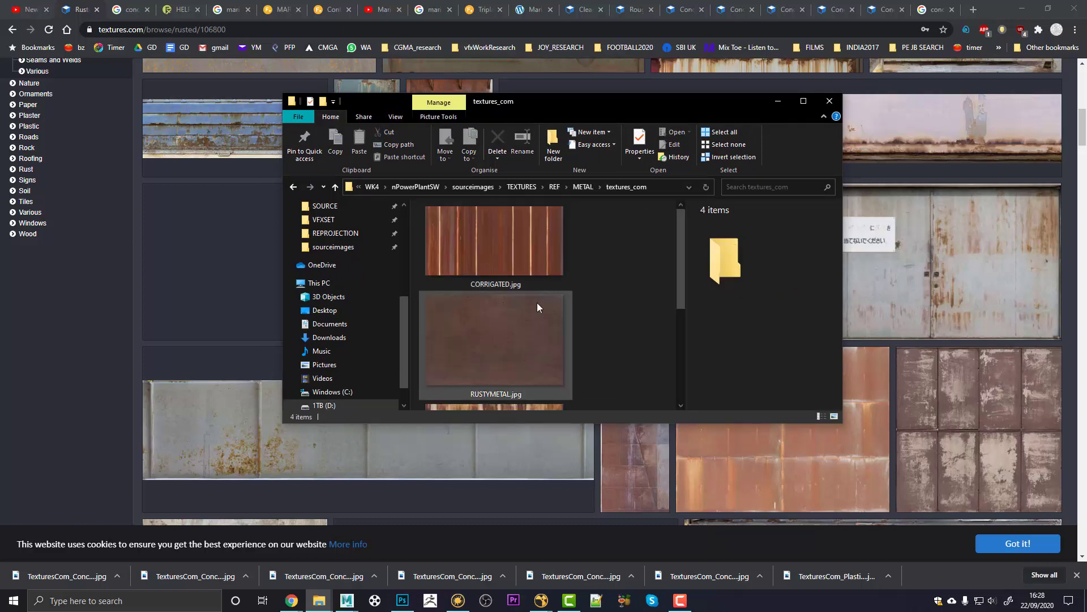
Step: Look over CORRIGATED.jpg and RUSTYMETAL.jpg, then return through METAL to the REF folder
left_click(531, 251)
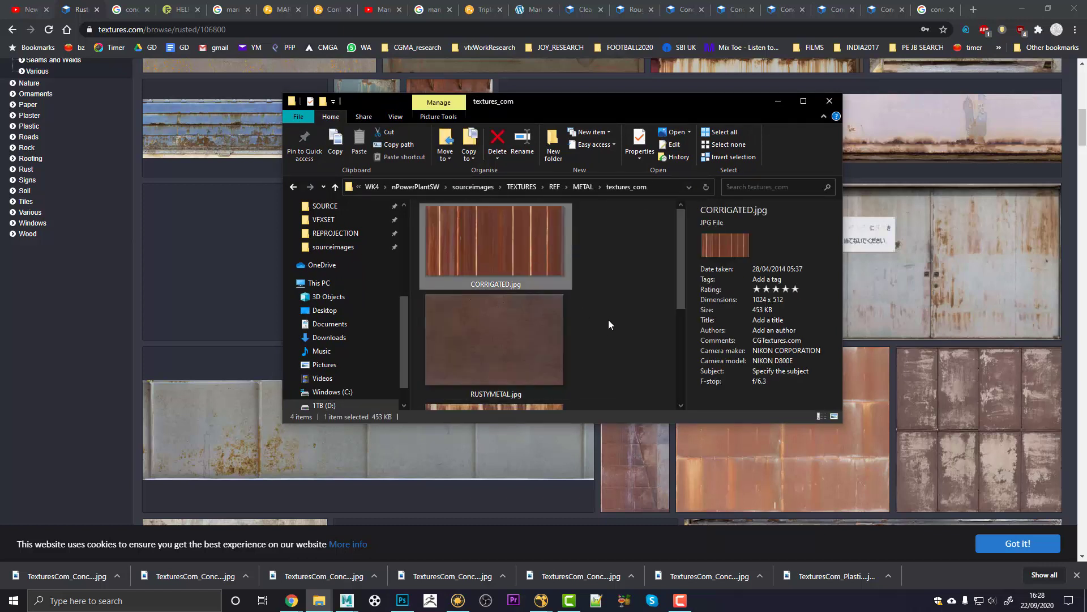
left_click_drag(611, 317, 568, 347)
scroll(616, 310, "down", 4)
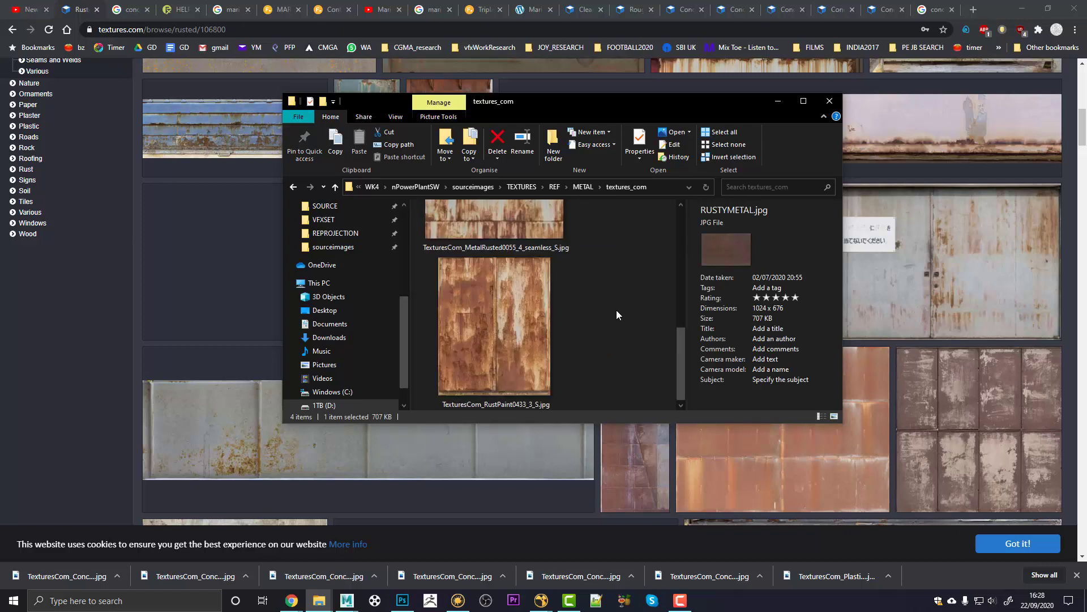
scroll(616, 310, "up", 2)
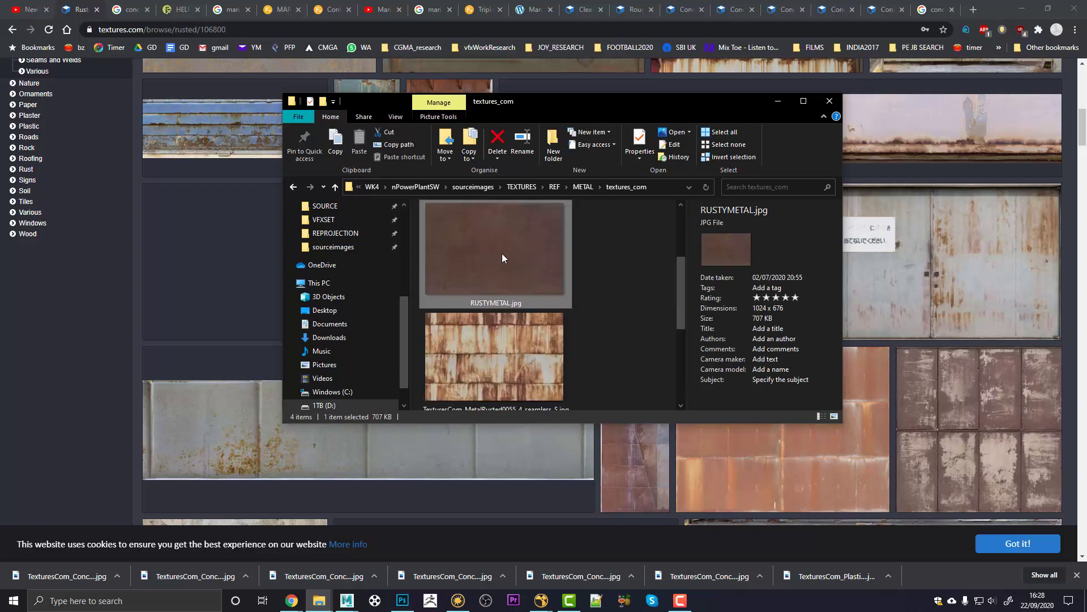
left_click(592, 270)
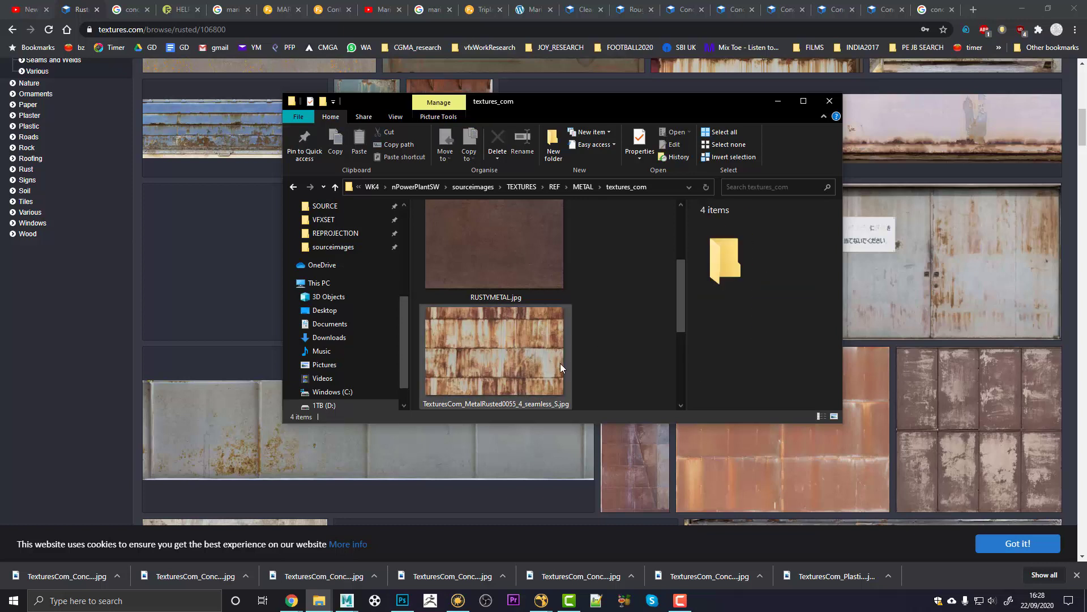
scroll(538, 340, "up", 2)
left_click(293, 187)
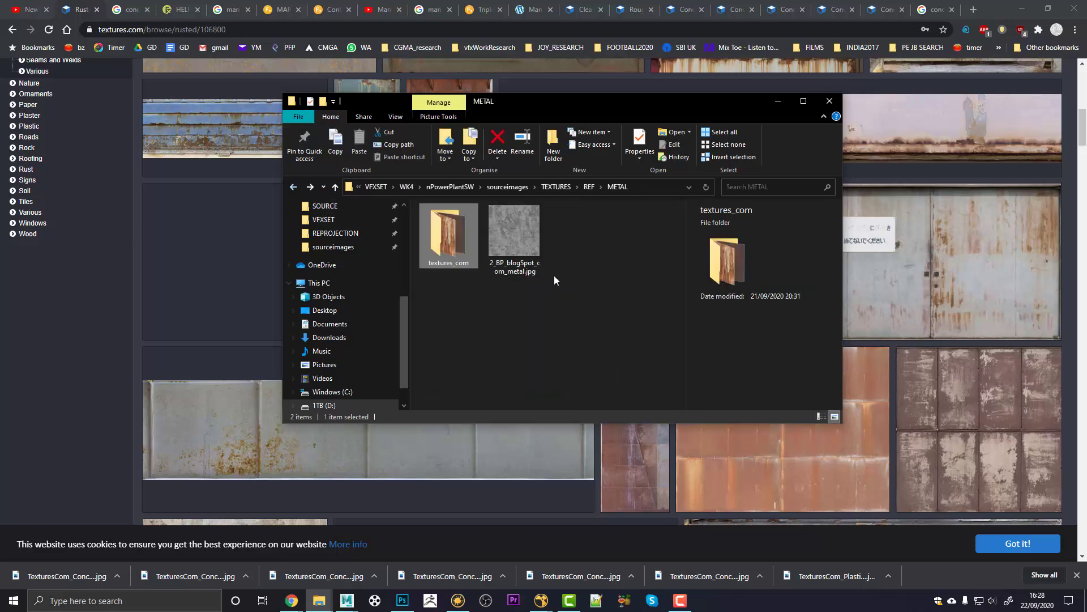
left_click(589, 187)
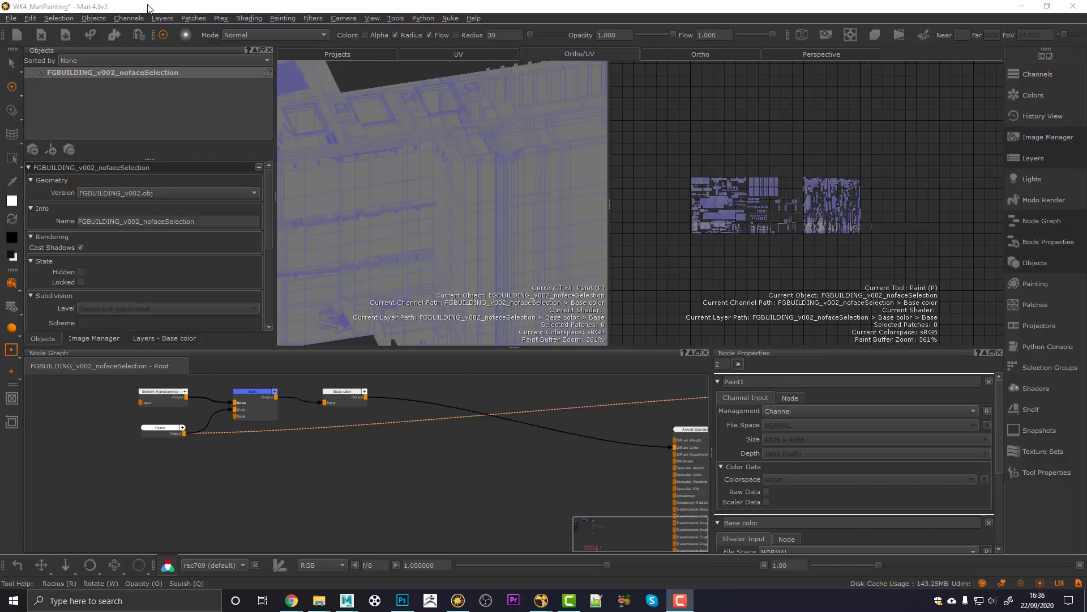
Step: Load DRESSING_v002.obj from EXPORT/GEO/FGBUILDING as a new version of the building object
right_click(141, 74)
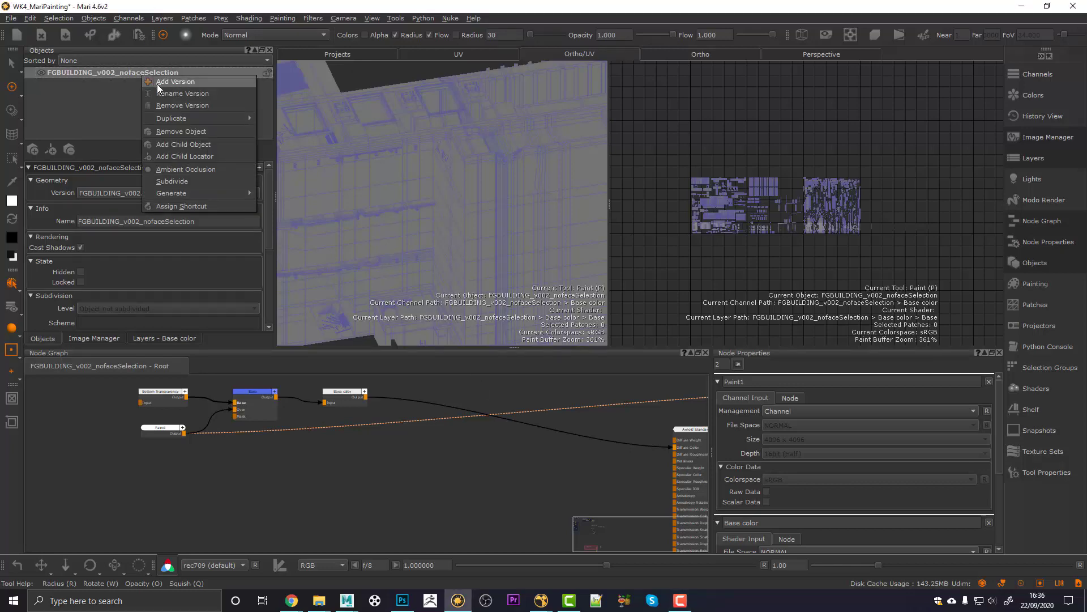
left_click(157, 84)
left_click(323, 311)
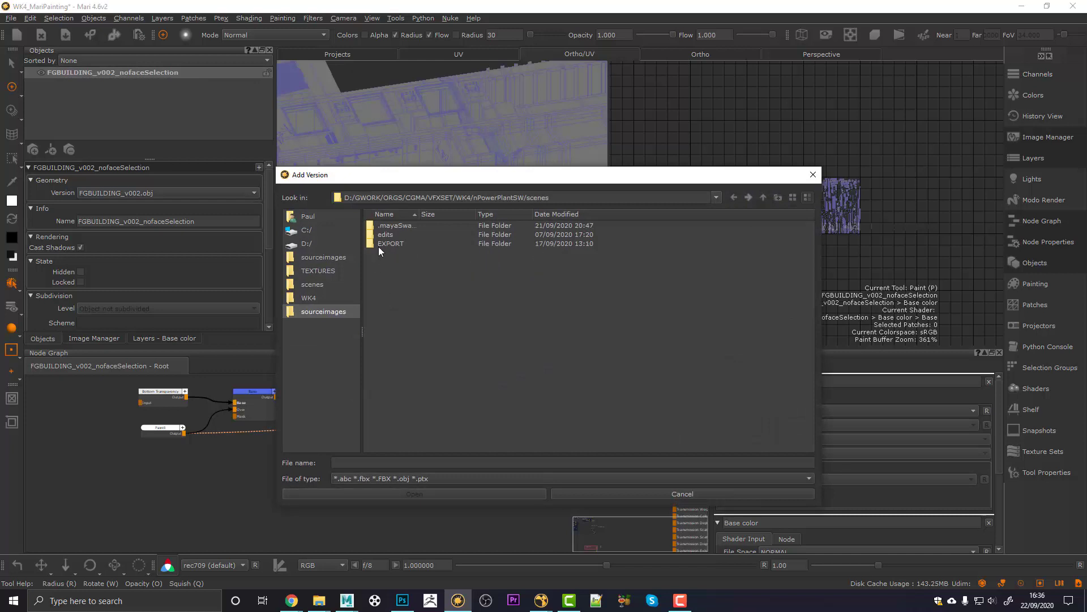
left_click_drag(374, 243, 317, 375)
left_click(295, 327)
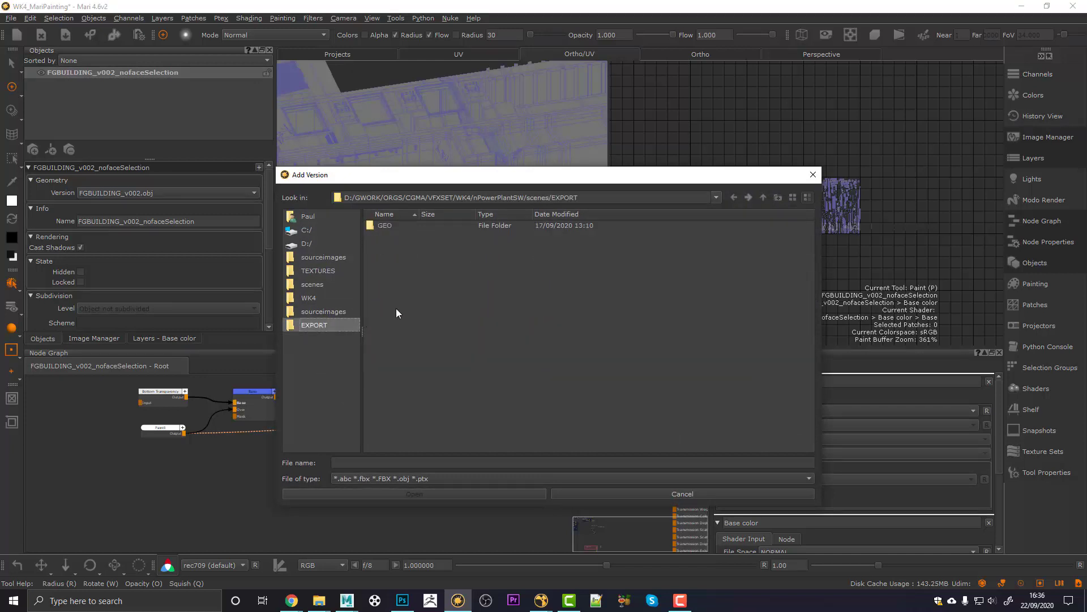
double_click(379, 226)
double_click(380, 225)
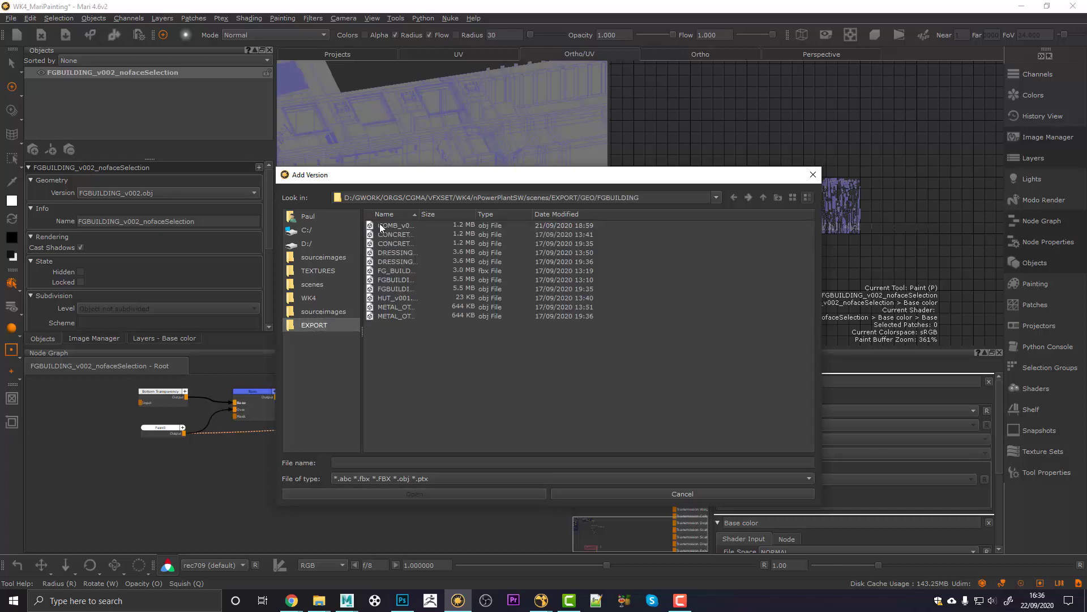
left_click(422, 262)
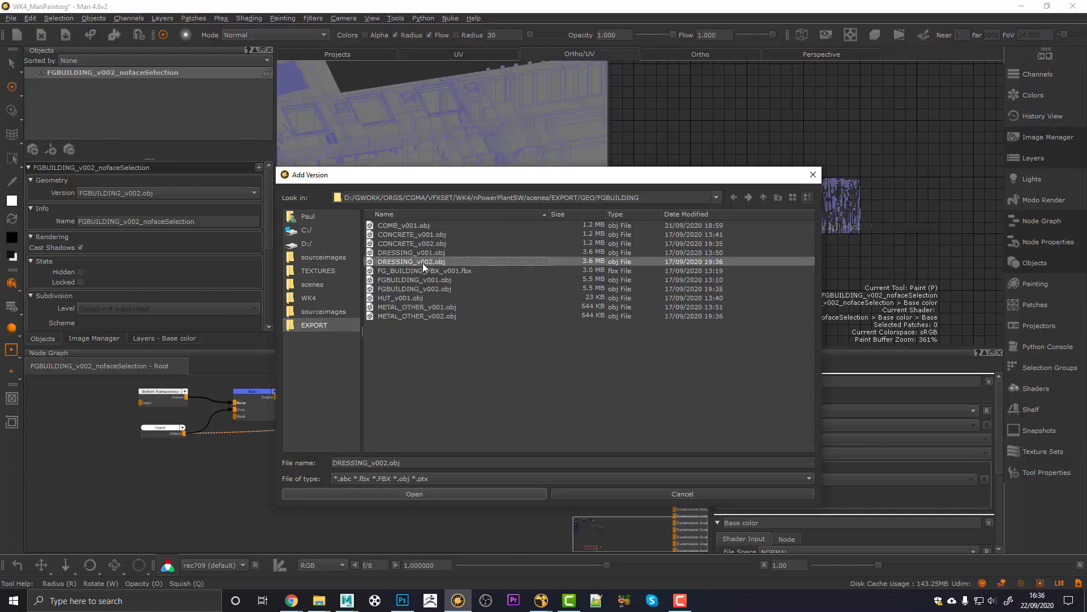
left_click(405, 493)
Step: Display the DRESSING_v002 version and inspect the dressing pieces in the viewport
left_click(162, 192)
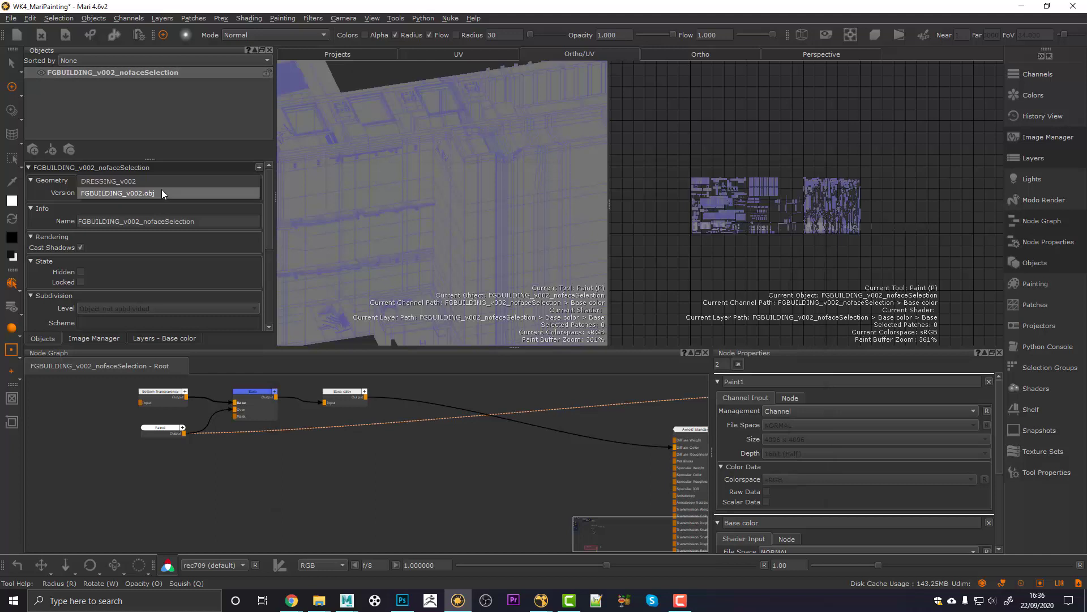
left_click(162, 182)
right_click_drag(470, 210, 493, 227, "alt")
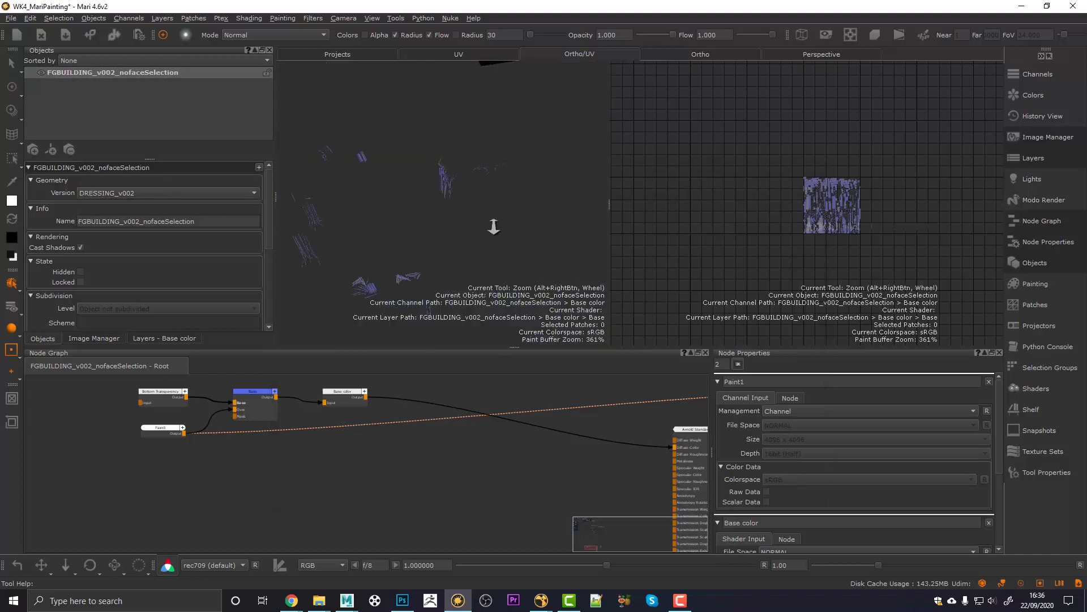
scroll(494, 226, "down", 3)
mouse_move(494, 227)
left_mouse_down("alt")
mouse_move(500, 216)
mouse_move(445, 227)
mouse_move(457, 231)
mouse_move(416, 223)
left_mouse_up("alt")
scroll(481, 235, "up", 3)
scroll(502, 222, "down", 1)
scroll(501, 222, "down", 2)
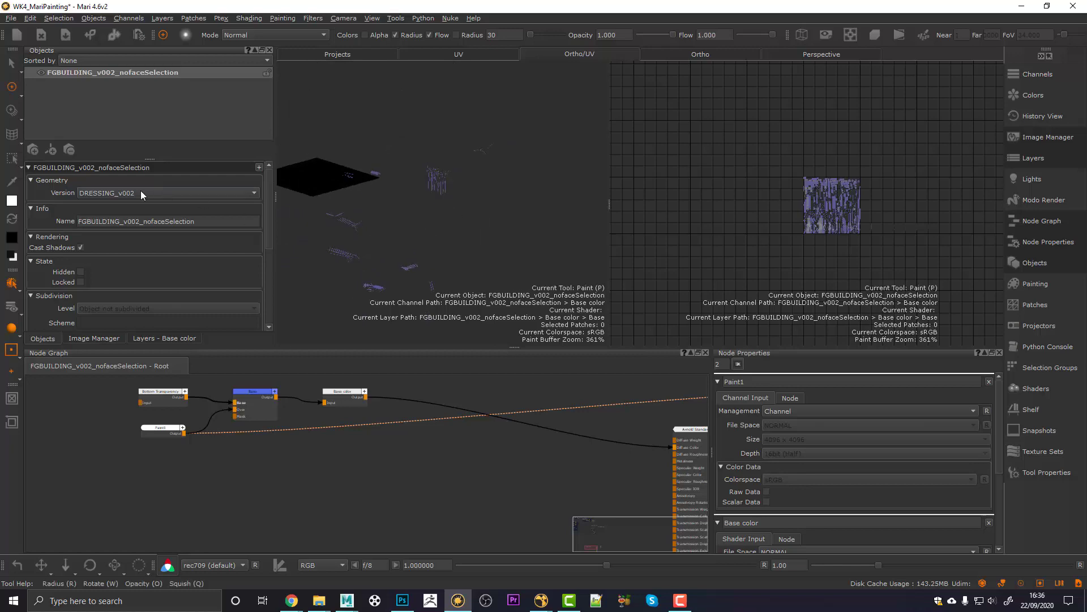
Step: Add CONCRETE_v002.obj as another geometry version and display it
right_click(120, 74)
left_click(141, 82)
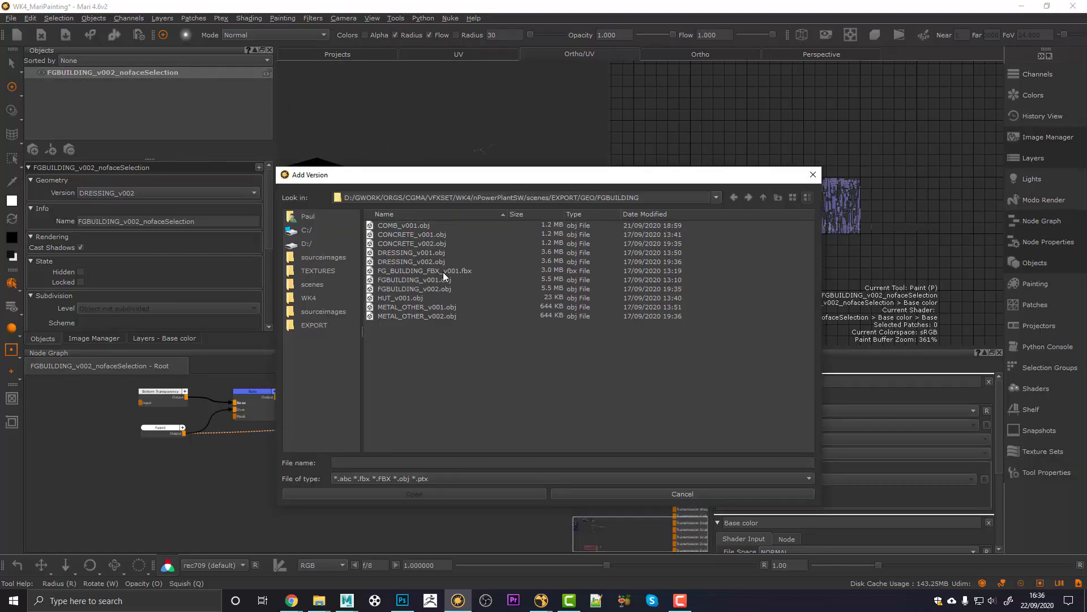
left_click(417, 494)
right_click(116, 74)
left_click(141, 83)
left_click(105, 194)
left_click(107, 218)
right_click(117, 73)
left_click(142, 82)
left_click(420, 243)
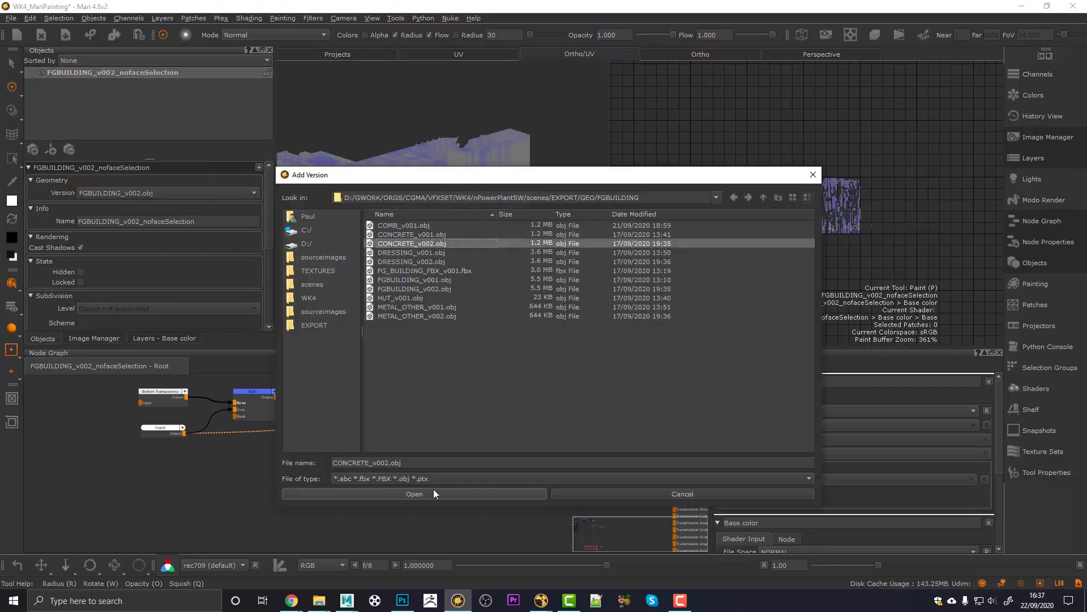
left_click(433, 490)
left_click(140, 193)
left_click(139, 184)
Step: Cycle through the versions, settling on METAL_OTHER_v002 to inspect the railings and metal frames
left_click(140, 193)
left_click(150, 214)
scroll(445, 215, "up", 3)
left_click(127, 193)
left_click(126, 157)
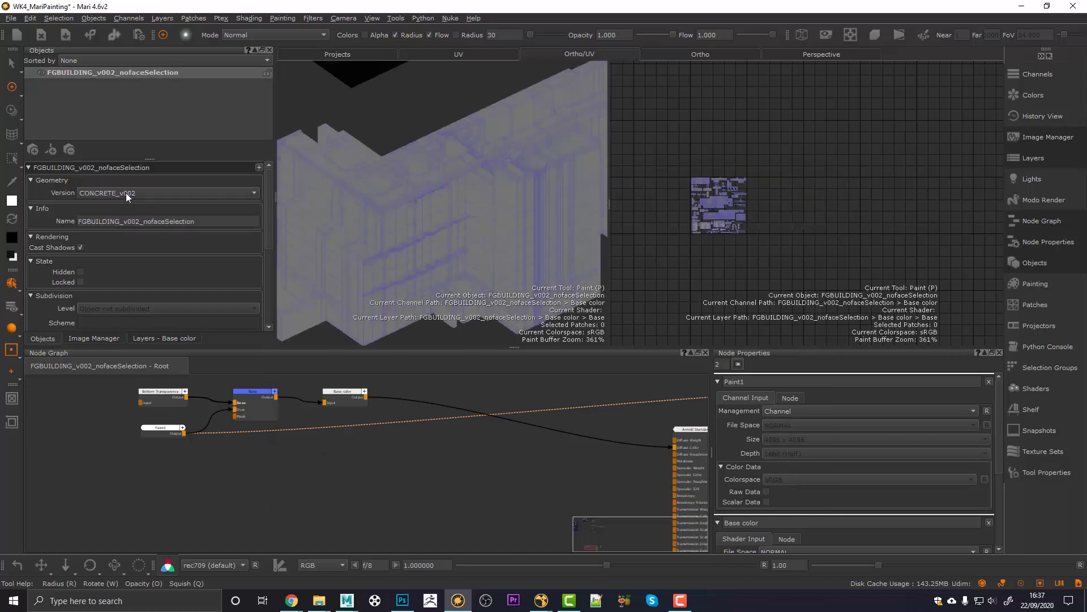
left_click(127, 196)
left_click(125, 195)
left_click(142, 192)
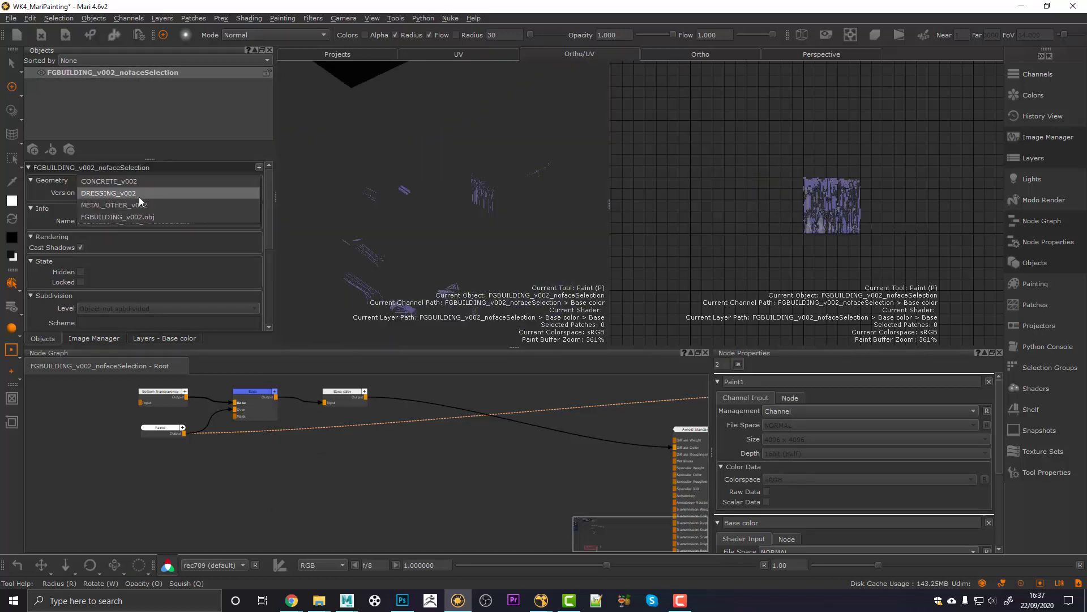
left_click(135, 204)
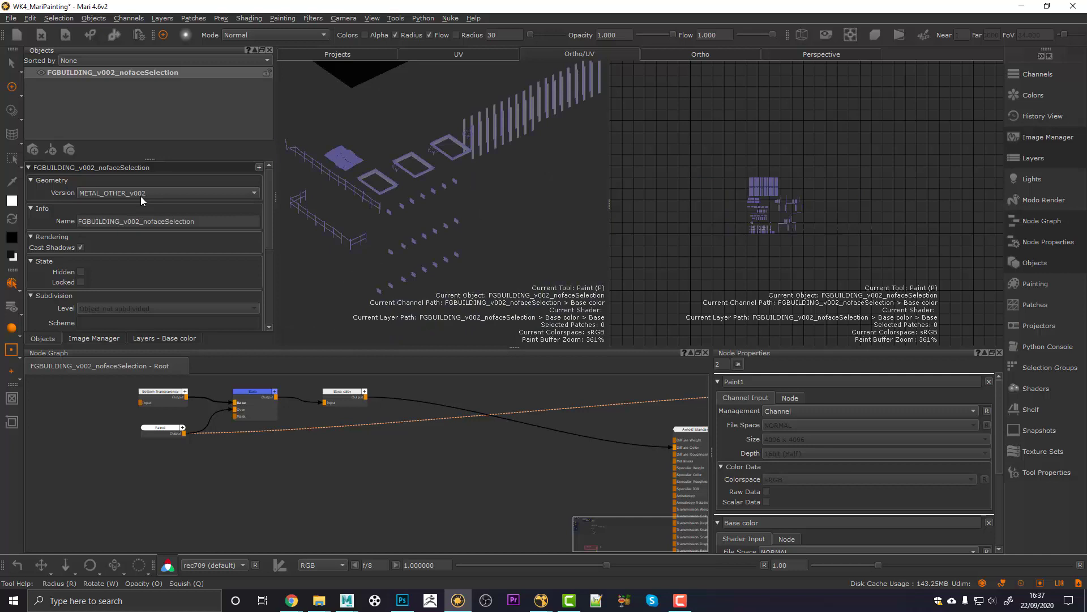
left_click_drag(444, 227, 385, 219, "alt")
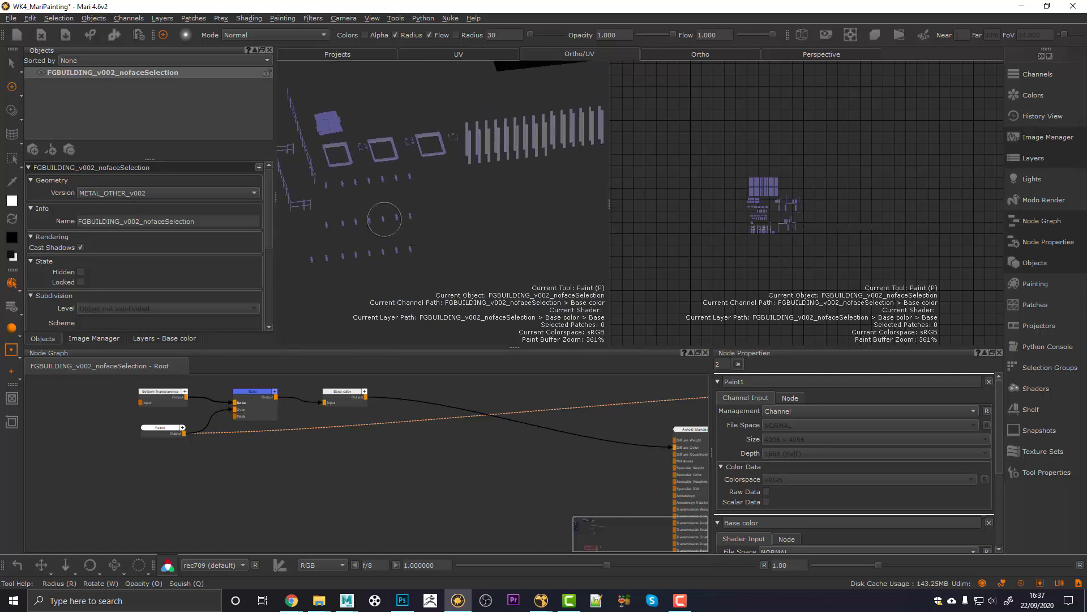
right_click_drag(385, 219, 437, 218, "alt")
middle_click_drag(437, 218, 485, 216, "alt")
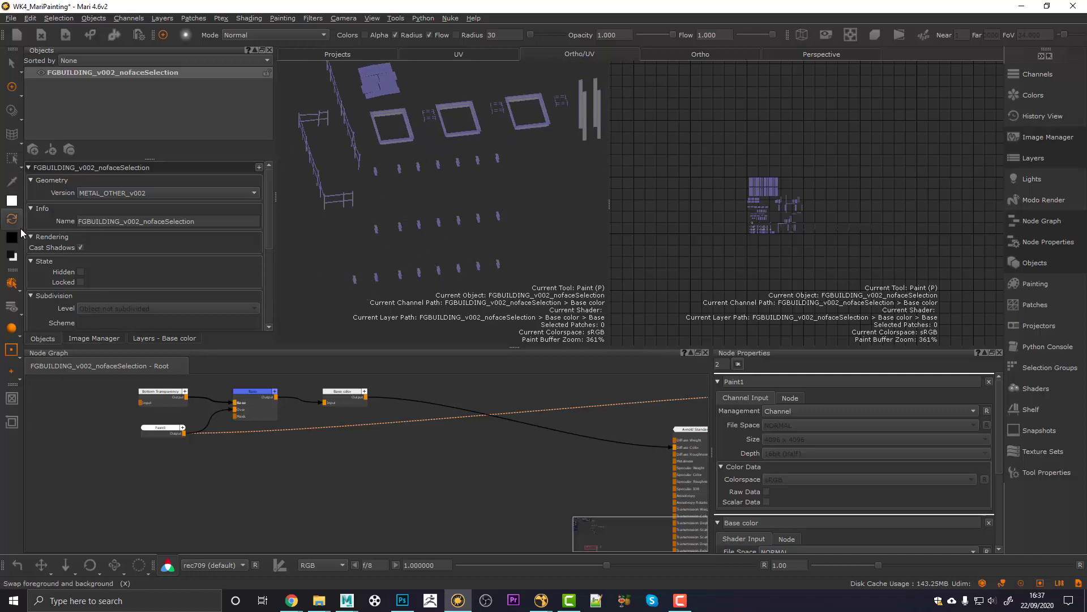
Step: Switch to Patch Mode selection and select the metal pieces' UV patch in tile 1002
left_click(12, 284)
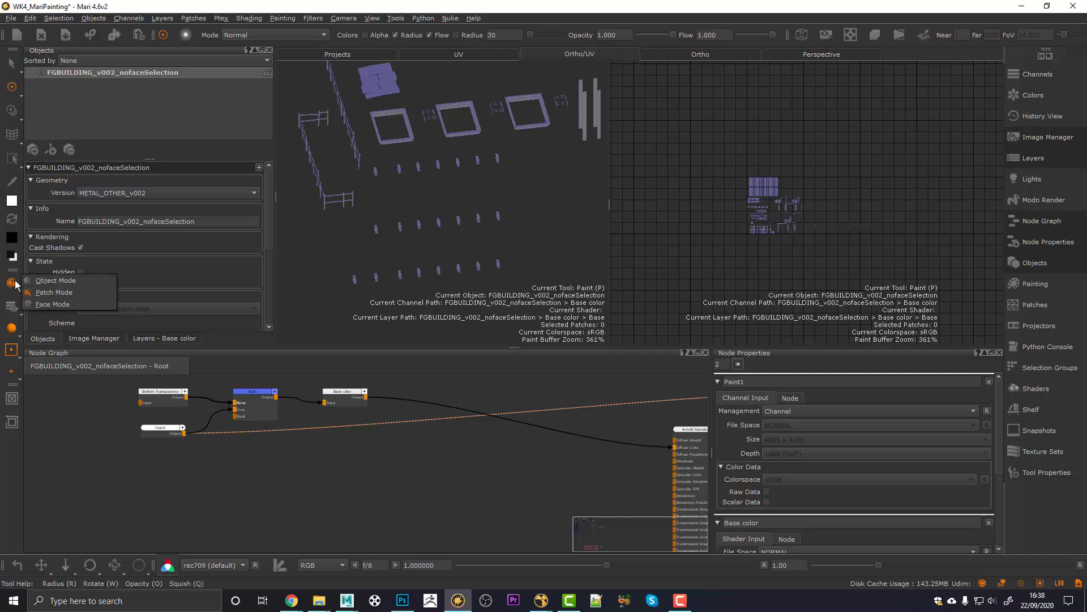
left_click(50, 292)
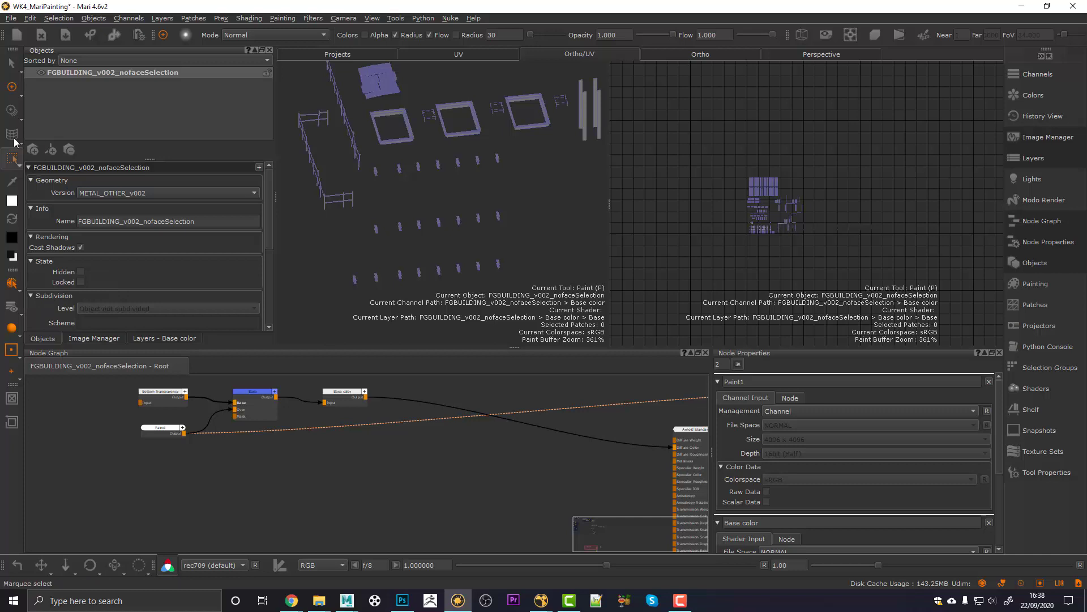
left_click(11, 64)
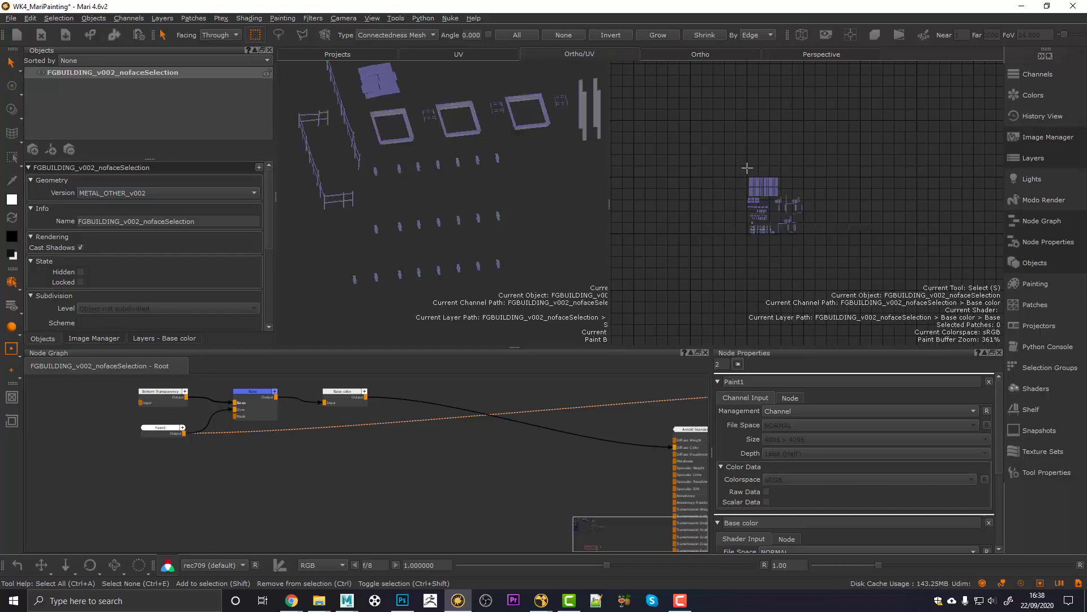
left_click(756, 186)
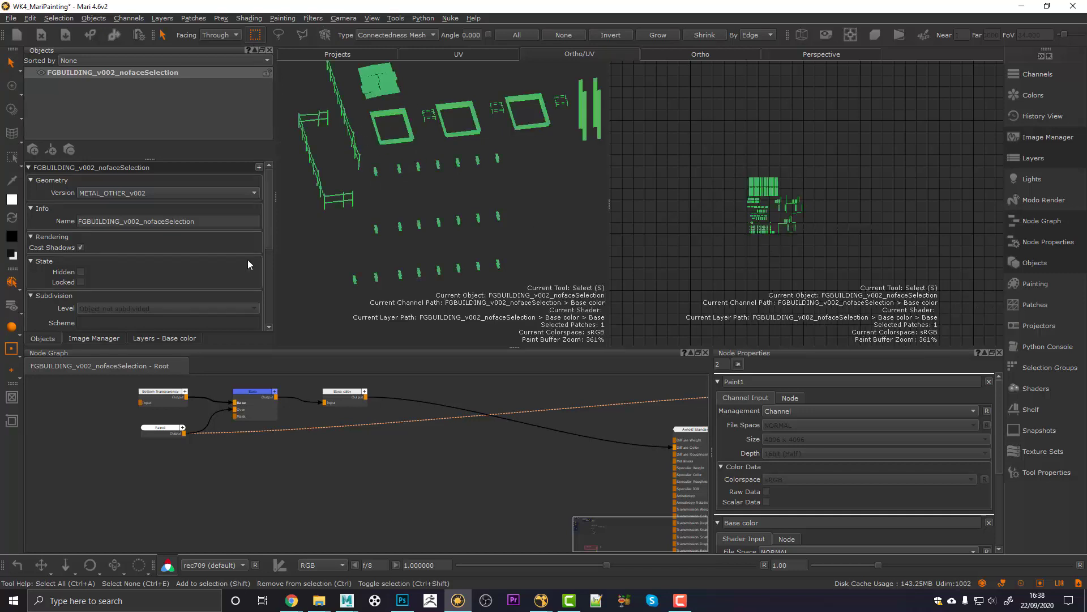
left_click(11, 282)
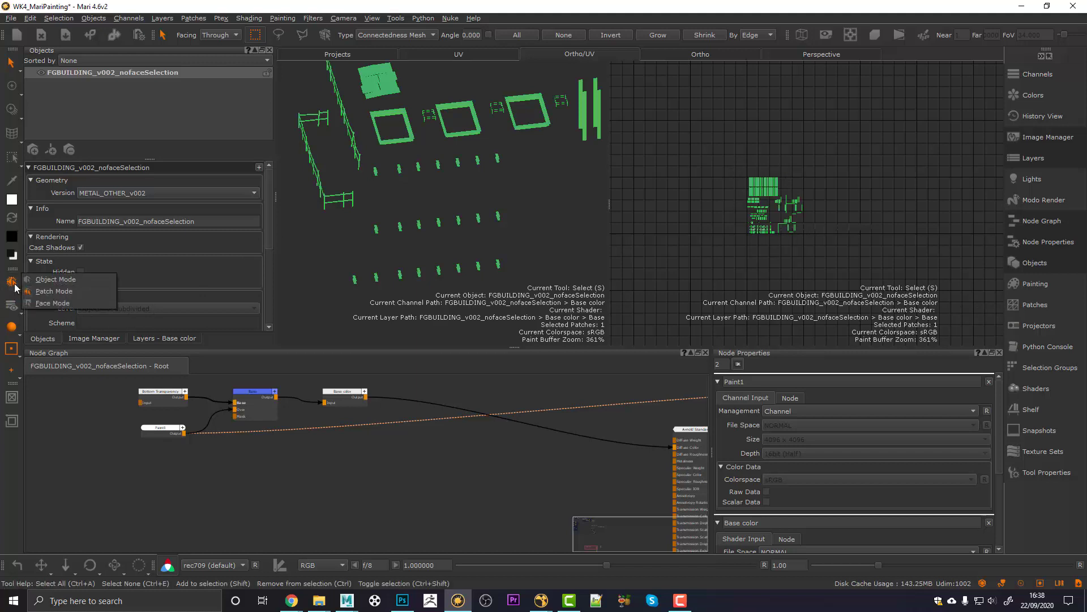
left_click(44, 291)
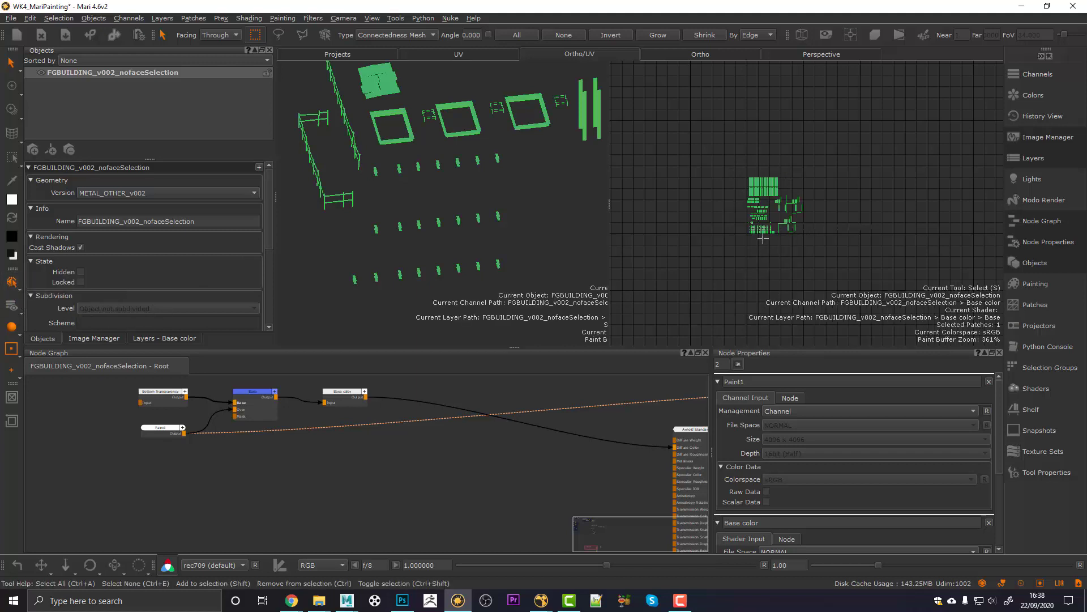
right_click_drag(766, 225, 818, 215, "alt")
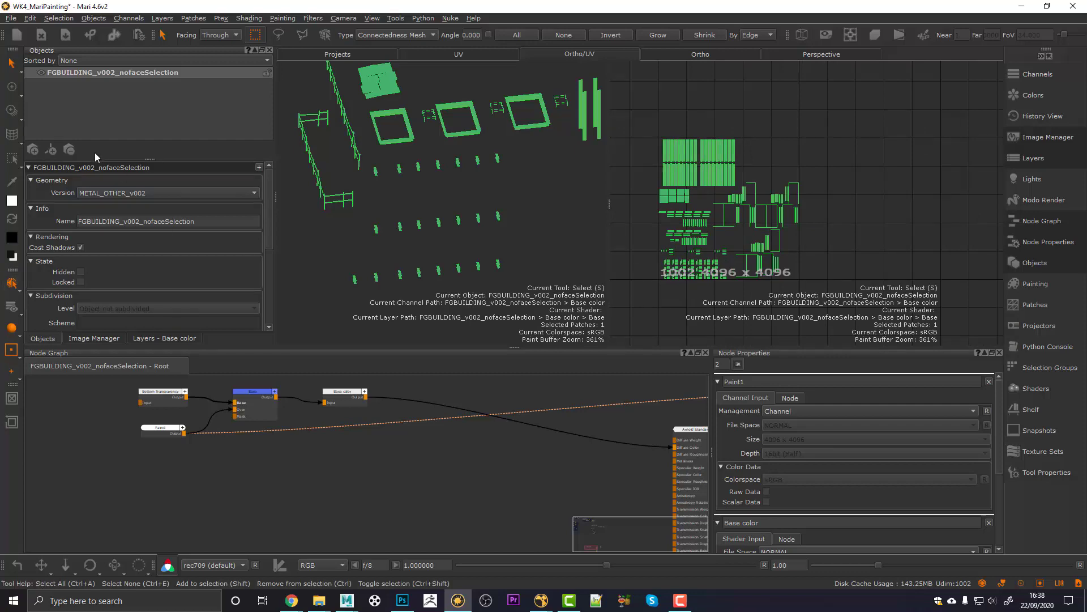
Step: Show the full FGBUILDING_v002 building and select its UV patch in tile 1001
left_click(107, 195)
left_click(108, 202)
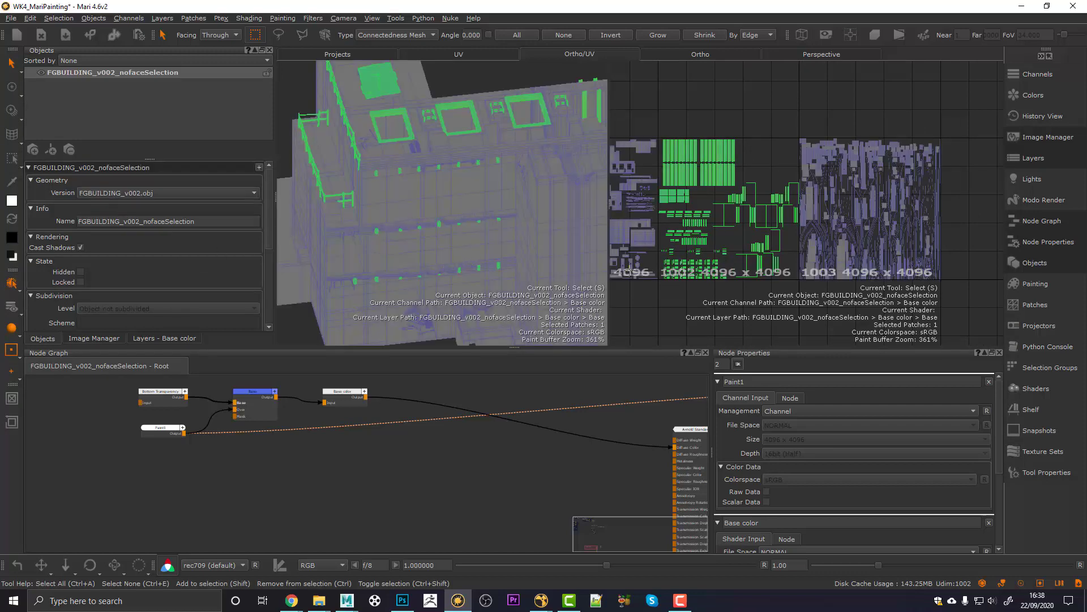
middle_click_drag(718, 289, 755, 278, "alt")
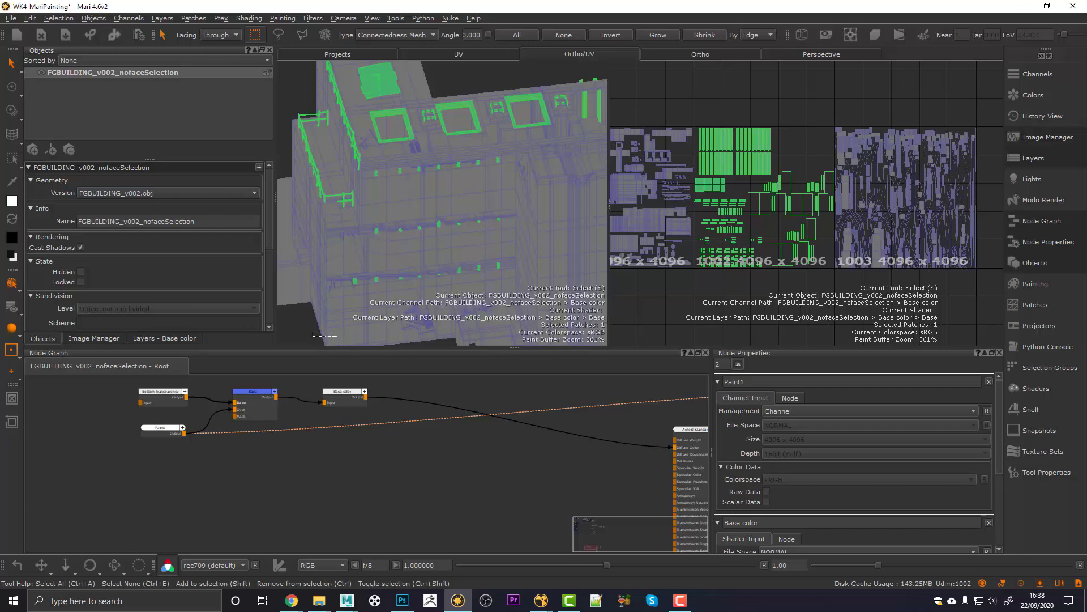
left_click(332, 336)
middle_click_drag(642, 209, 714, 209, "alt")
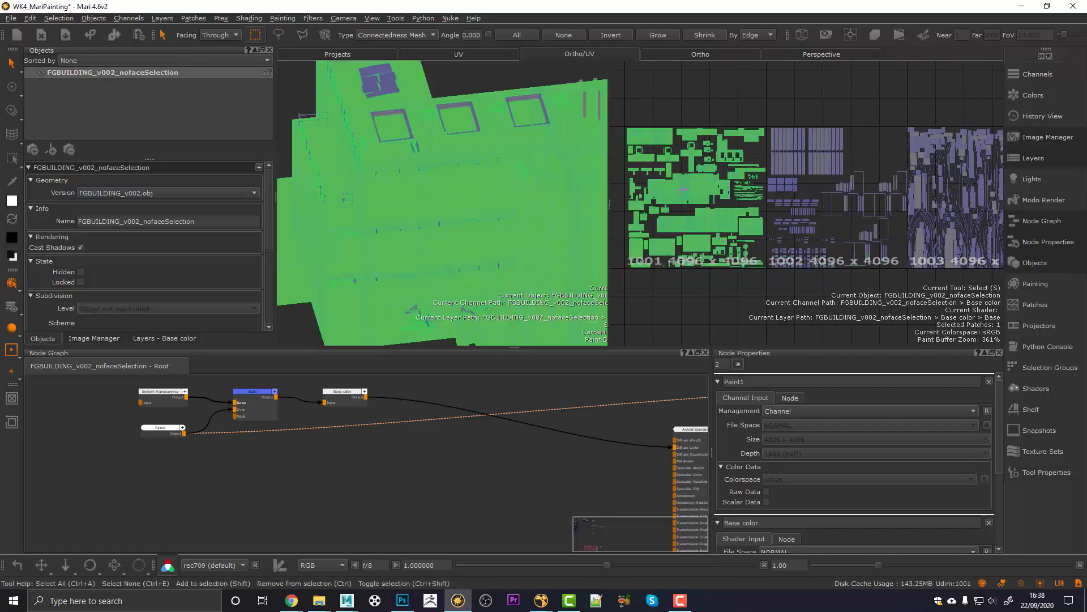
Step: Set selection to Face Mode and switch back to the METAL_OTHER_v002 version
left_click(11, 283)
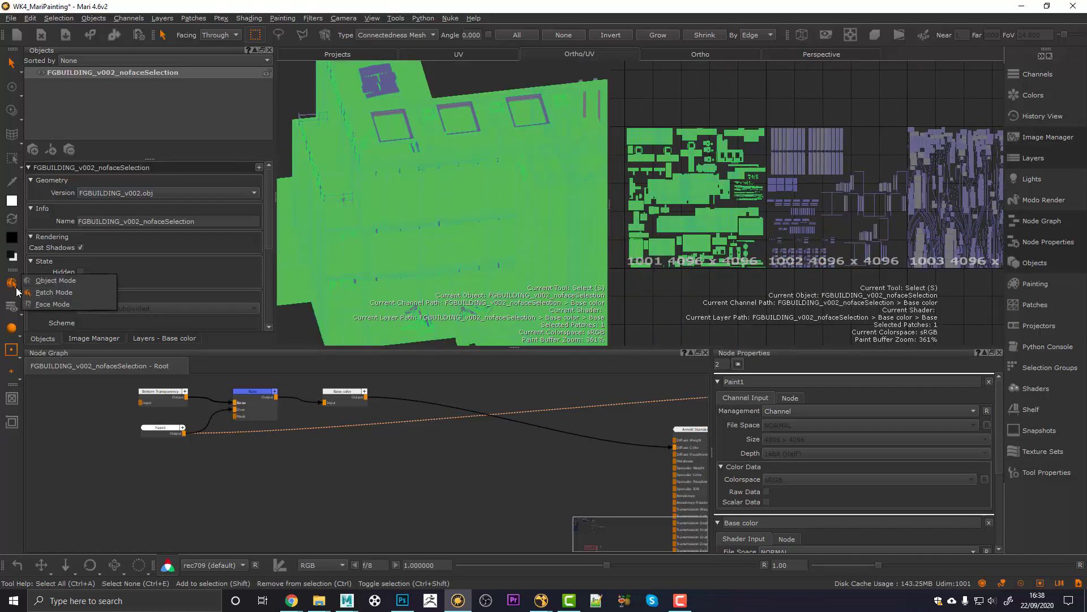
left_click(41, 305)
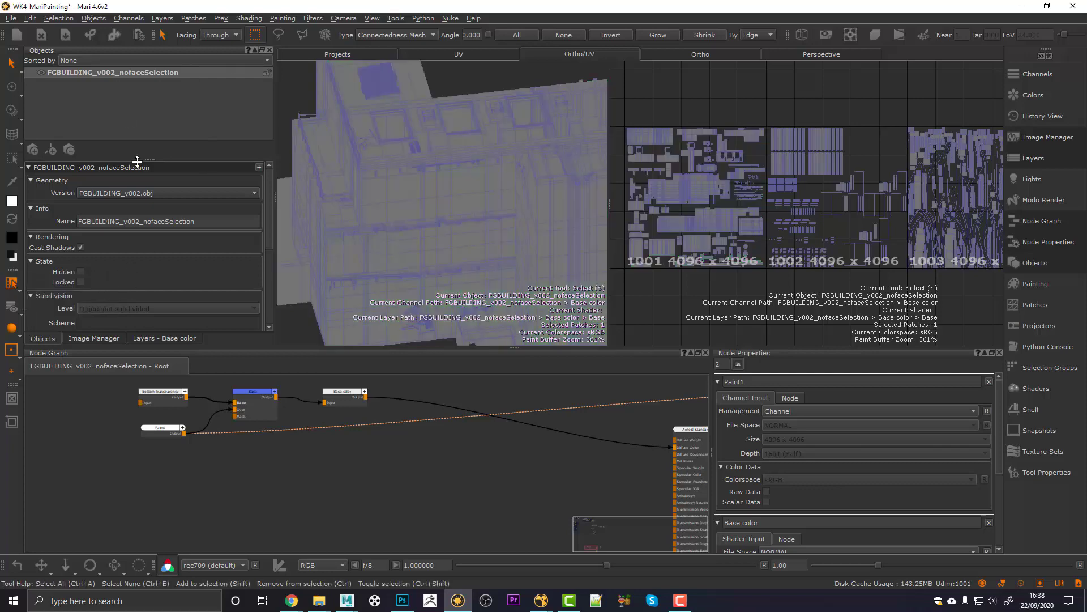
left_click(108, 191)
left_click(110, 182)
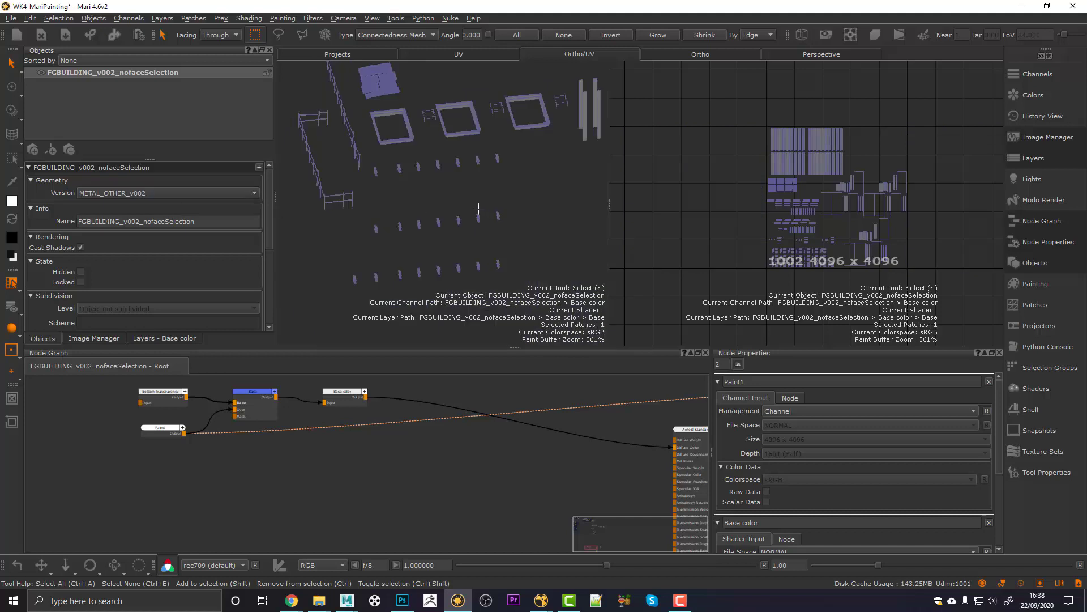
Step: Switch selection to Mesh with Connectedness Mesh type and select the square window frame
scroll(478, 208, "up", 3)
left_click(10, 283)
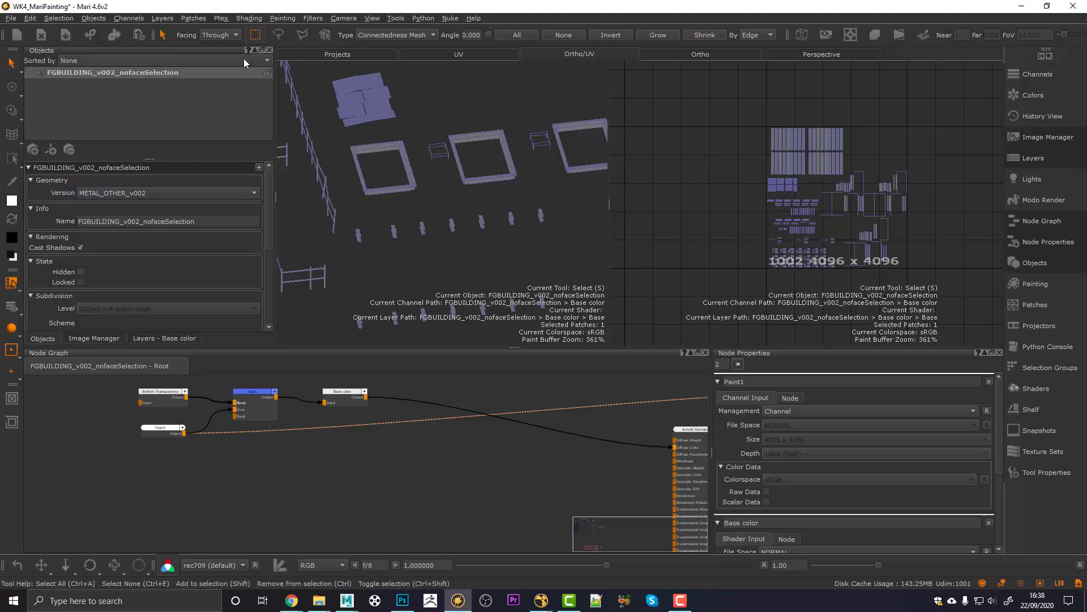
left_click(325, 35)
left_click_drag(370, 204, 371, 212, "alt")
right_click_drag(371, 212, 382, 210, "alt")
left_click(384, 33)
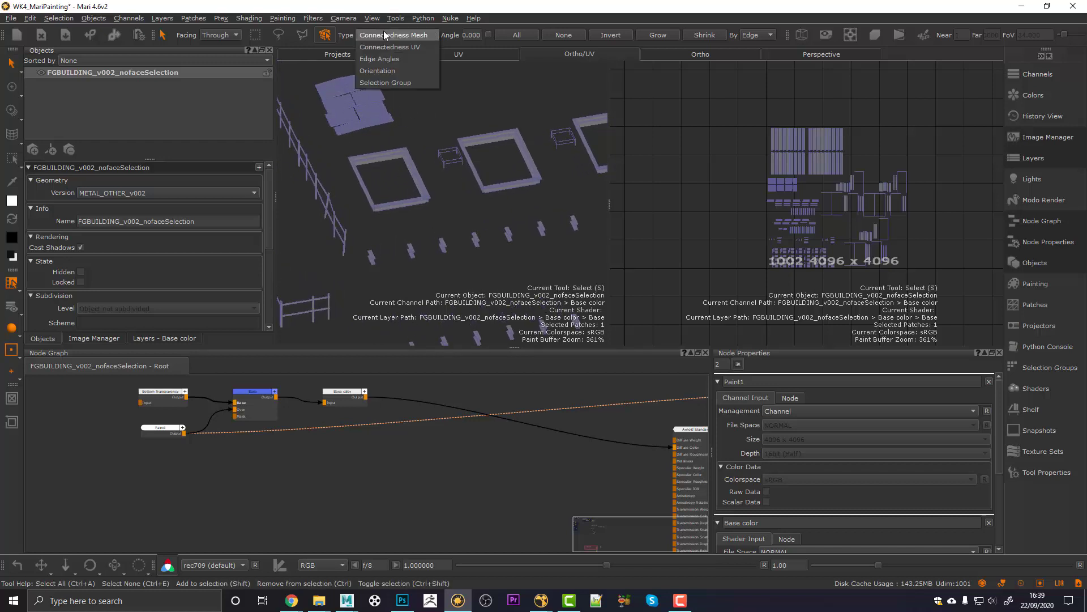
left_click(390, 34)
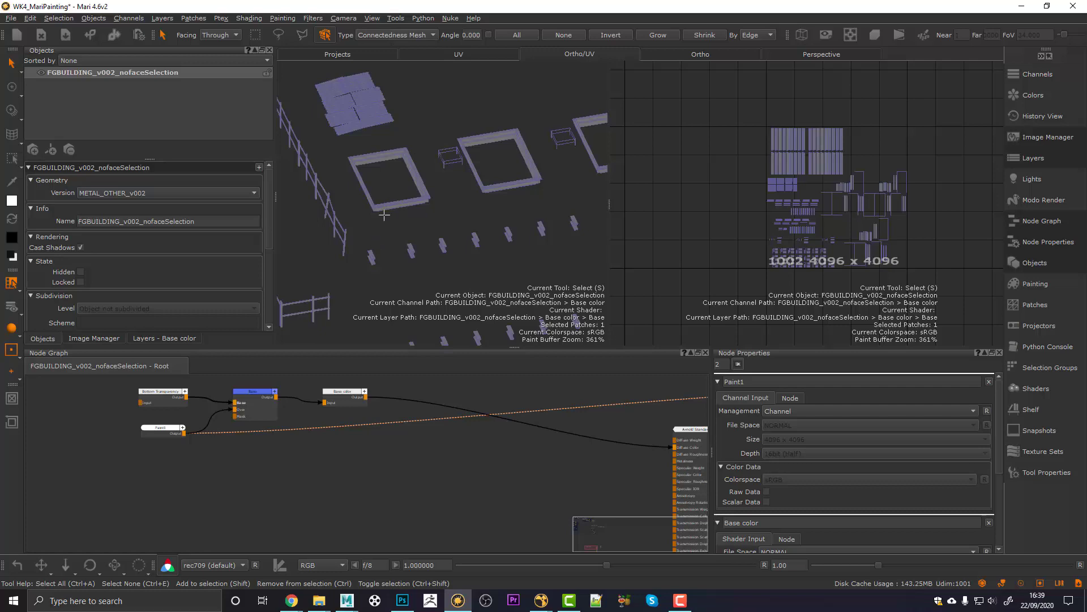
left_click(387, 204)
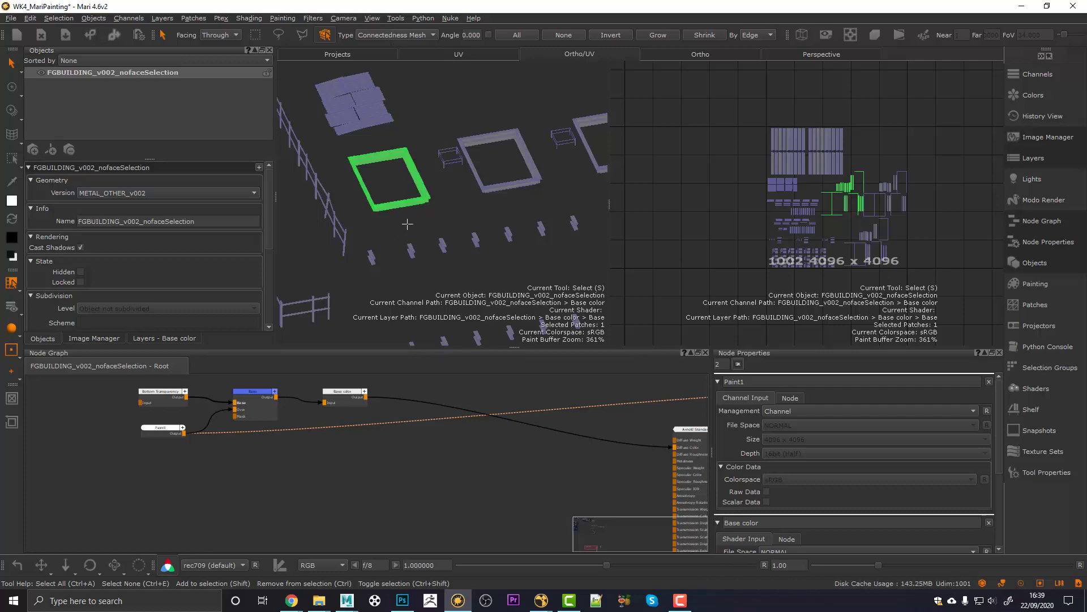
Step: Box-select the steel I-beam to test whole-mesh selection, then clear the selection
scroll(849, 193, "up", 4)
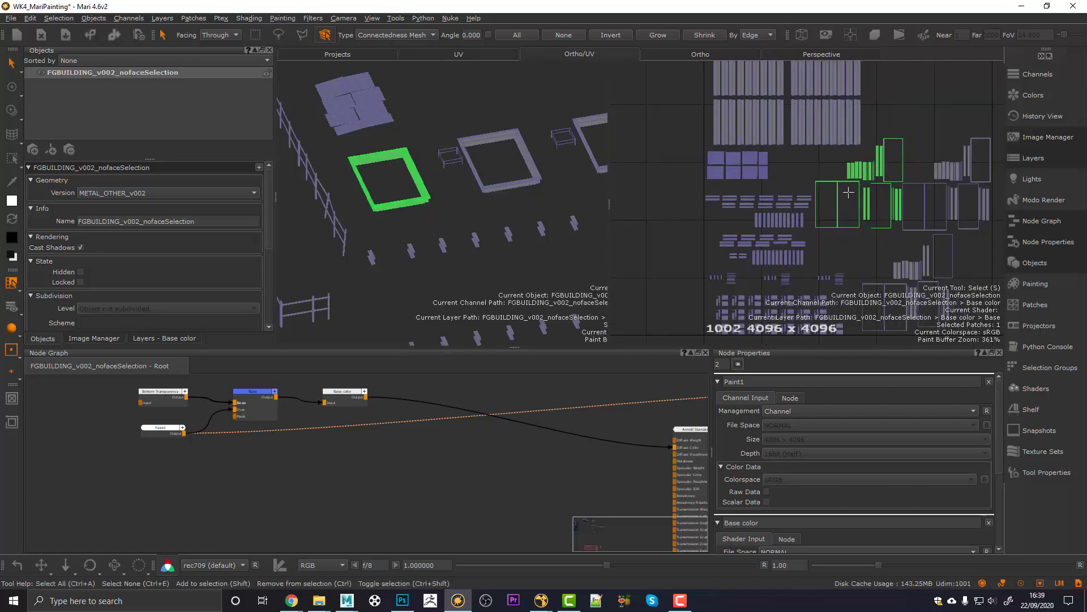
scroll(849, 193, "up", 2)
left_click(354, 217)
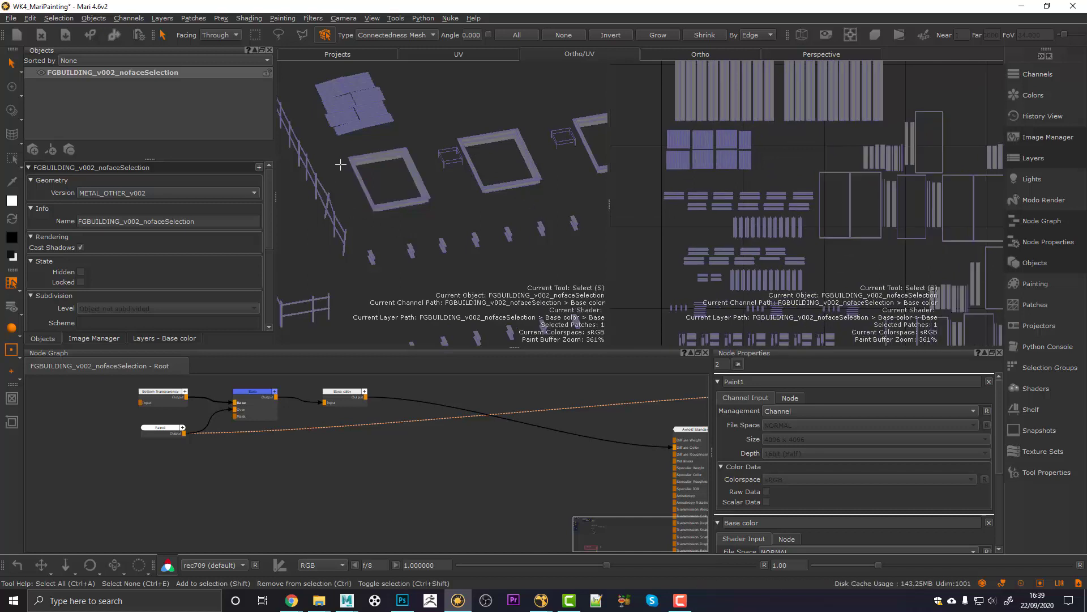
left_click_drag(339, 152, 394, 192)
left_click(412, 233)
scroll(412, 232, "up", 5)
left_click(255, 35)
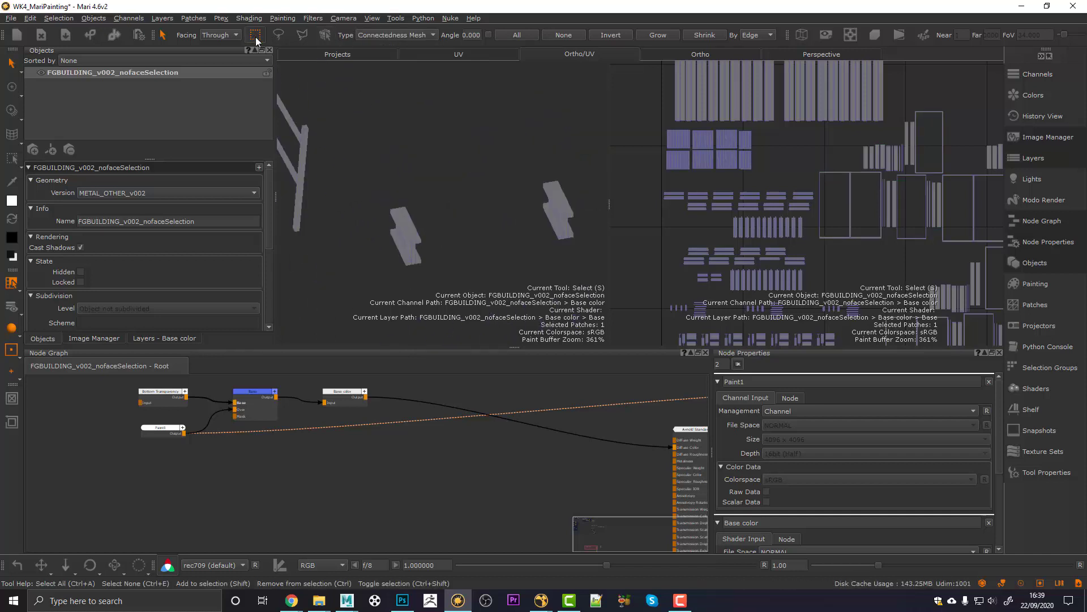
left_click_drag(377, 193, 413, 224)
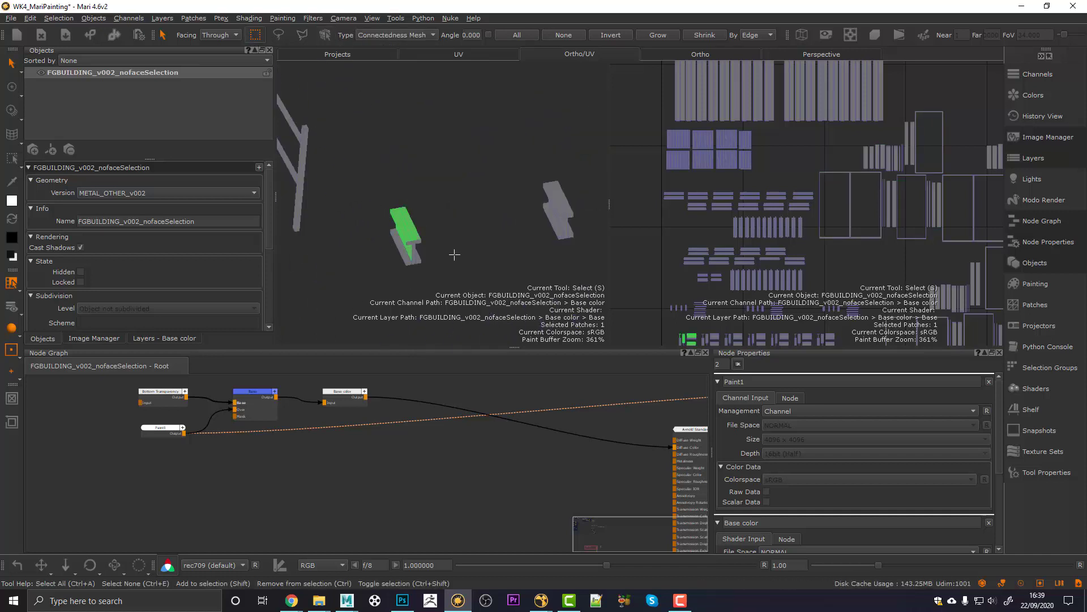
left_click_drag(424, 266, 451, 205, "alt")
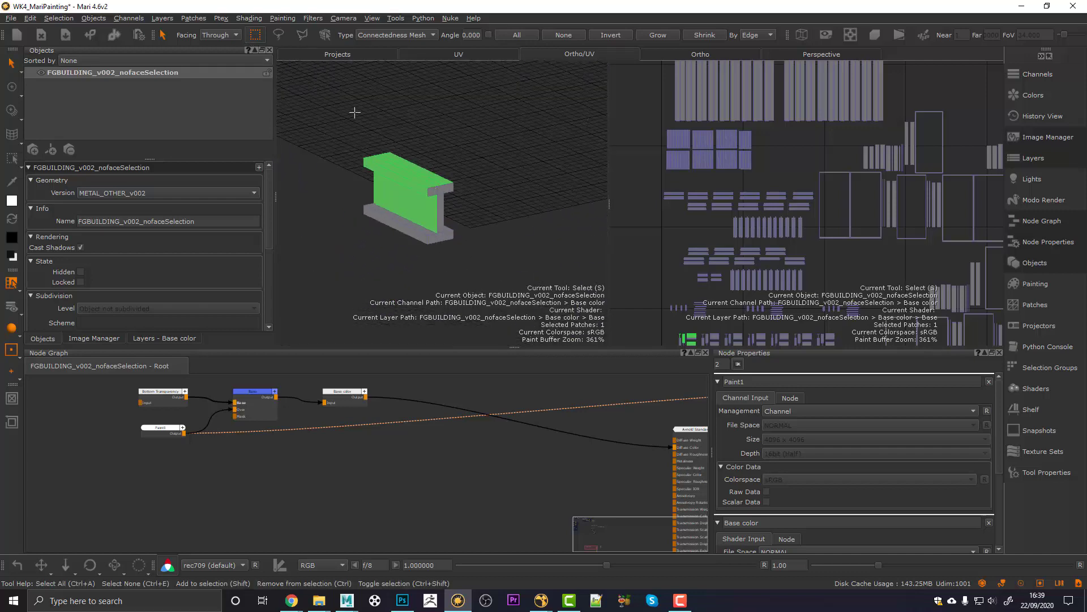
left_click_drag(333, 154, 451, 256)
left_click(416, 268)
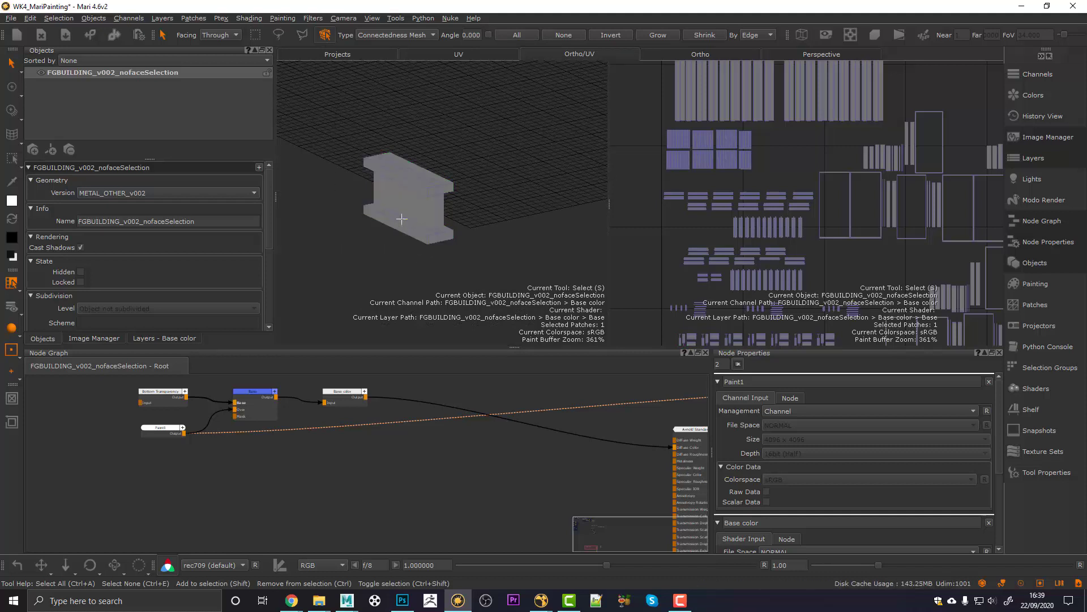
left_click(389, 33)
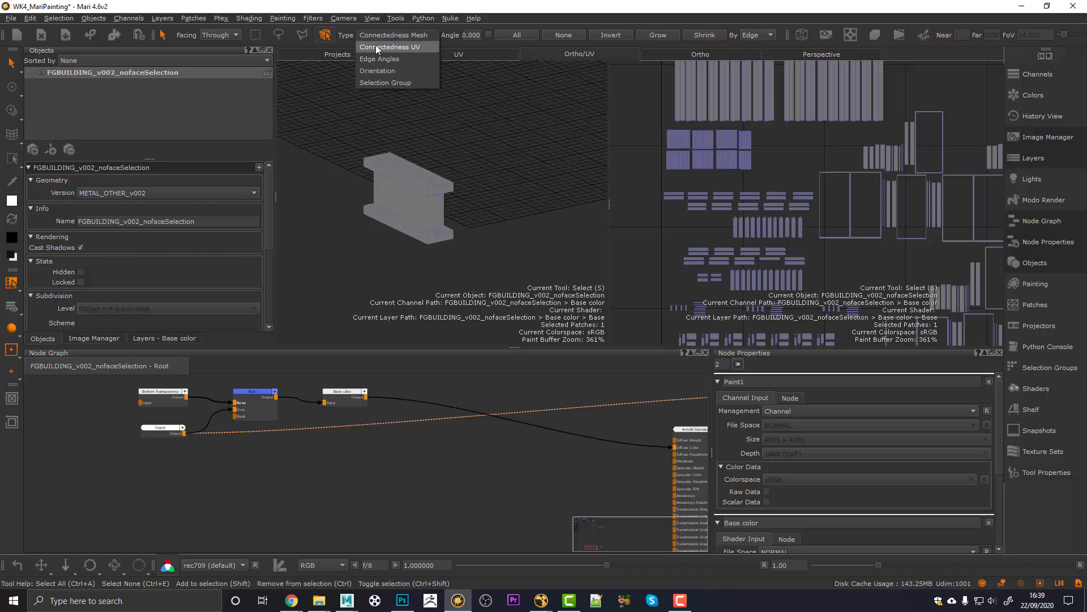
Step: Keep connected-mesh selection through hidden faces and load the FGBUILDING_v002 geometry version
left_click(370, 36)
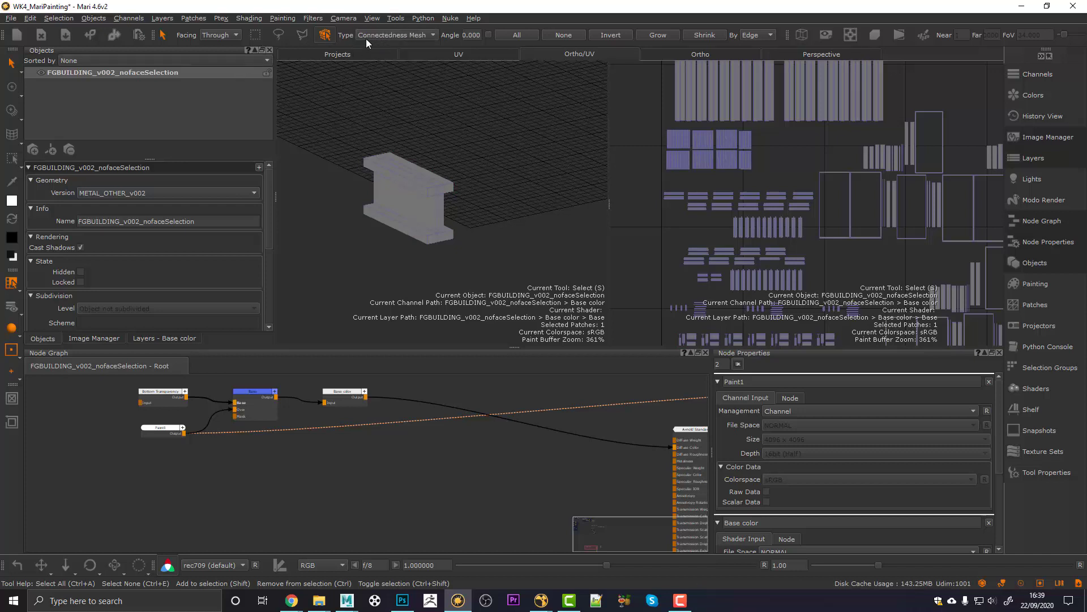
left_click(223, 35)
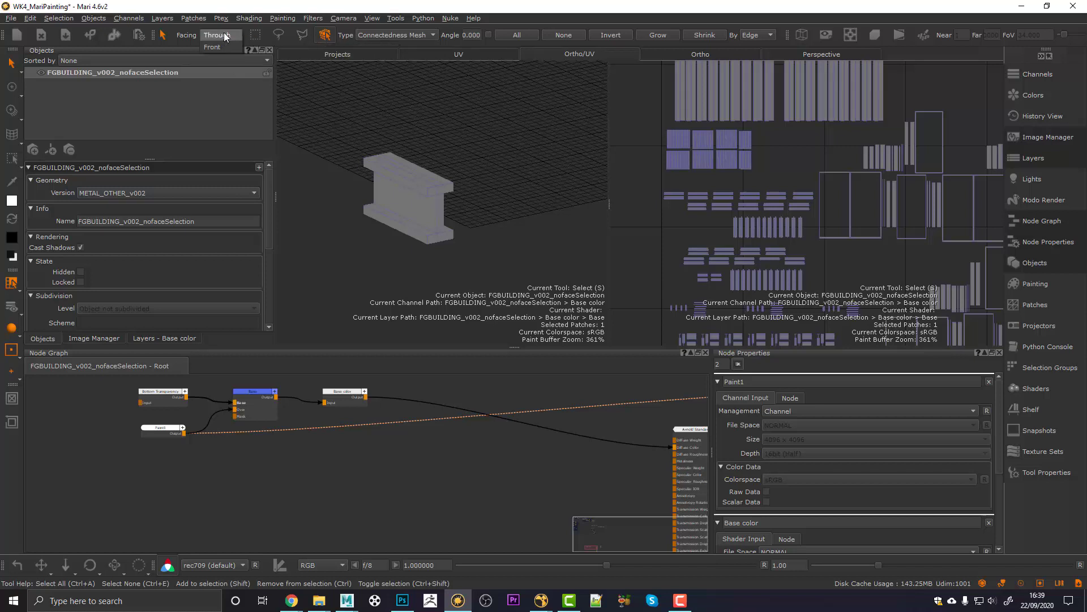
left_click(225, 36)
left_click(119, 192)
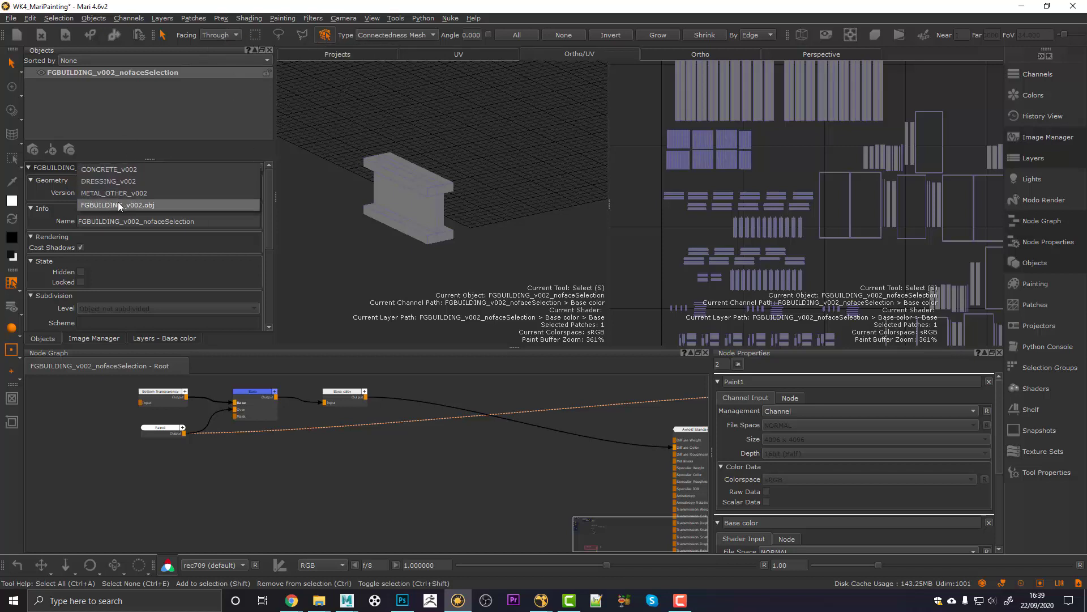
left_click(118, 204)
Step: Switch to rectangle selection and marquee a block of faces on one building wall
scroll(368, 215, "down", 2)
scroll(360, 211, "down", 3)
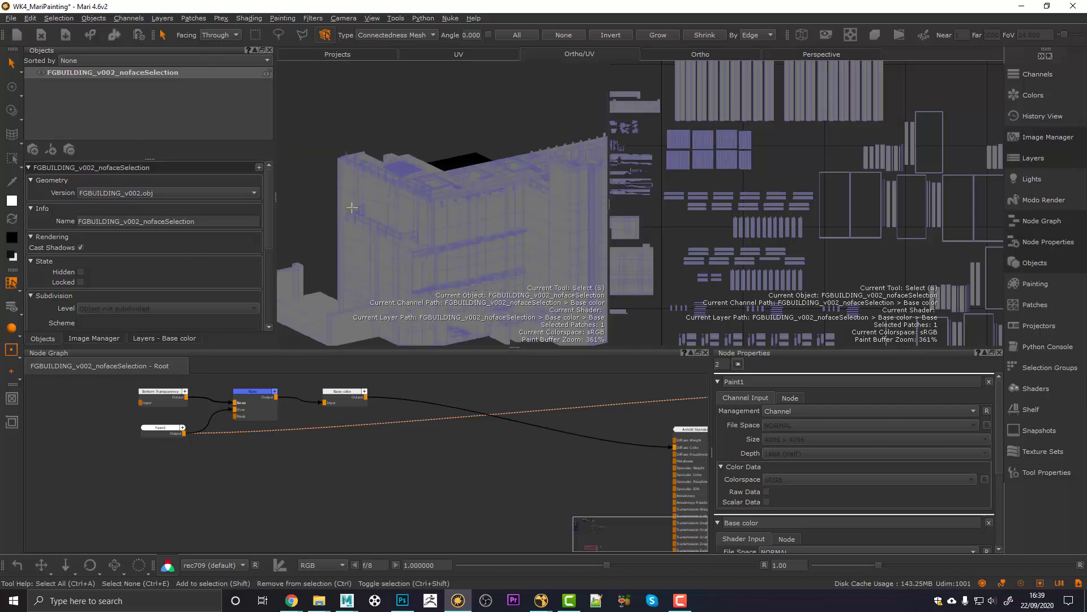
left_click(261, 38)
scroll(430, 219, "up", 3)
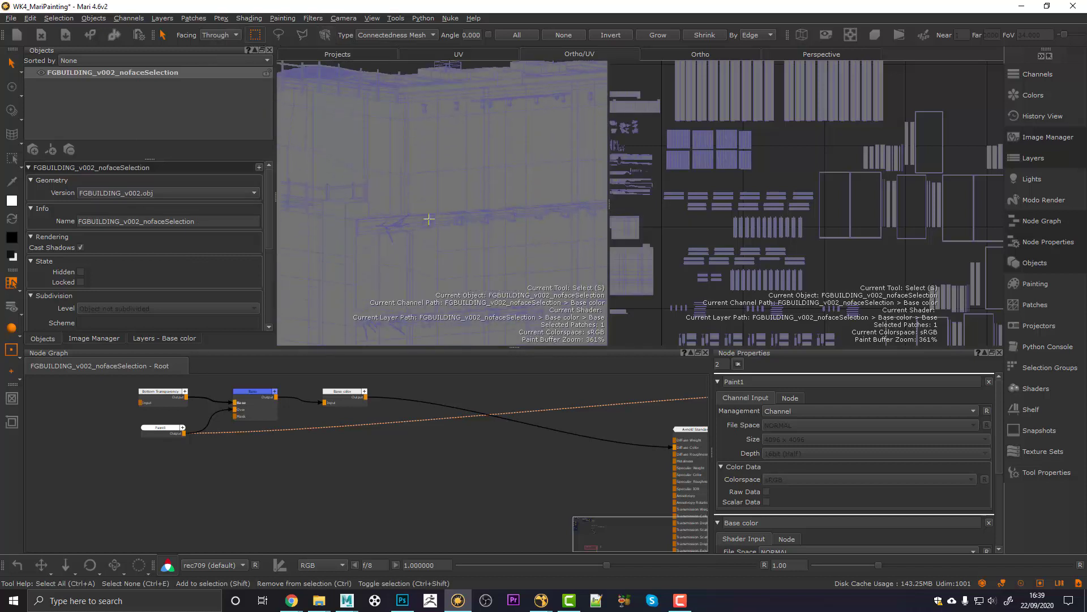
middle_click_drag(430, 219, 424, 208, "alt")
scroll(427, 182, "up", 2)
left_click_drag(425, 208, 422, 206, "alt")
left_click_drag(372, 89, 426, 108)
Step: Adjust the face-facing selection mode and orbit around the building to inspect the selected wall
scroll(426, 108, "up", 2)
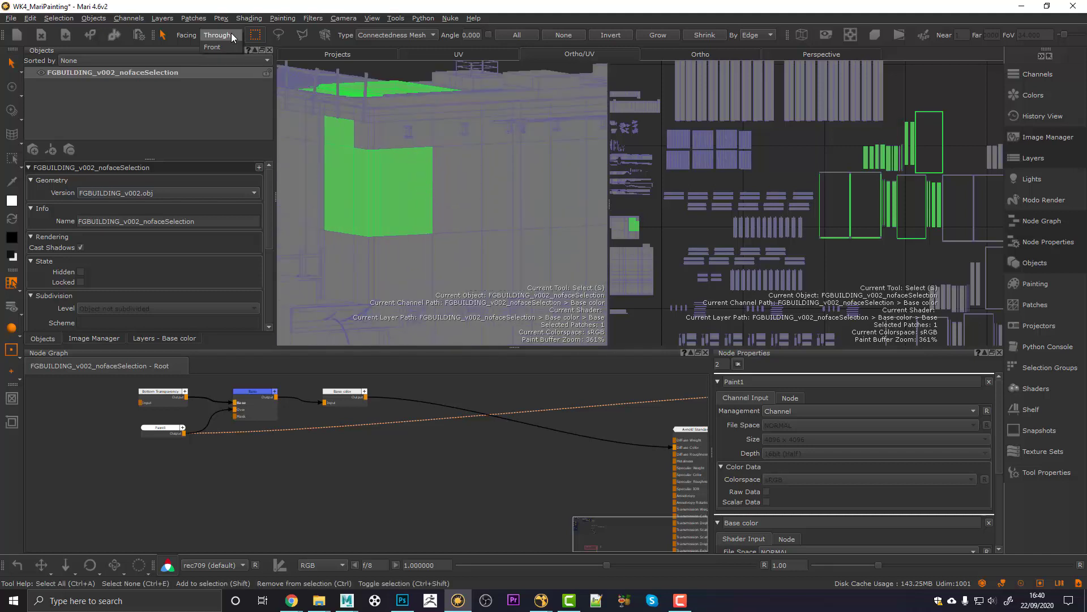
left_click(228, 46)
left_click_drag(419, 161, 476, 184, "alt")
scroll(301, 82, "down", 3)
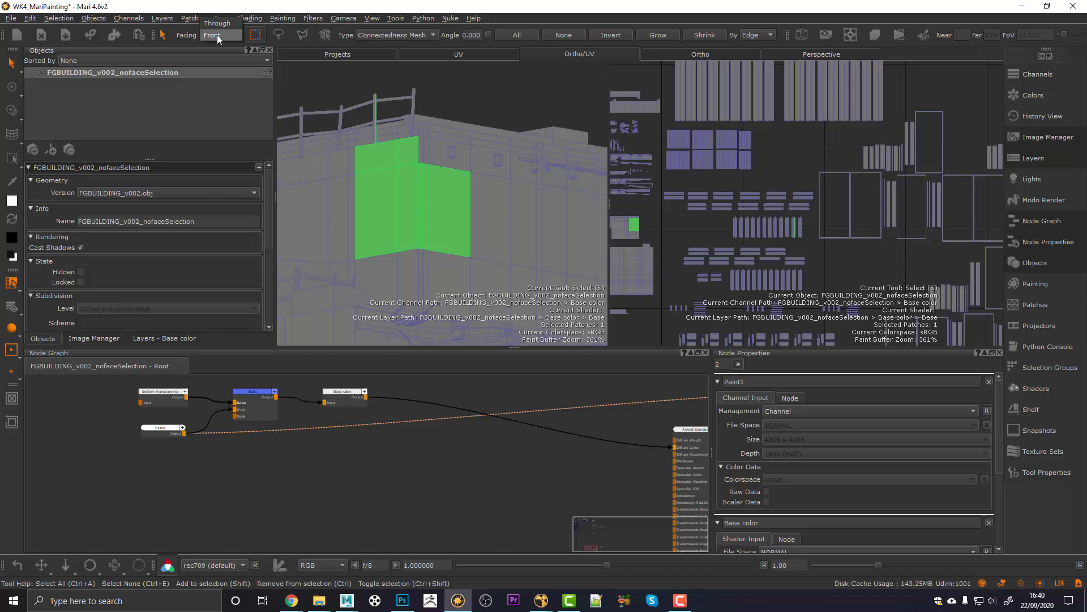
left_click_drag(402, 92, 357, 69, "alt")
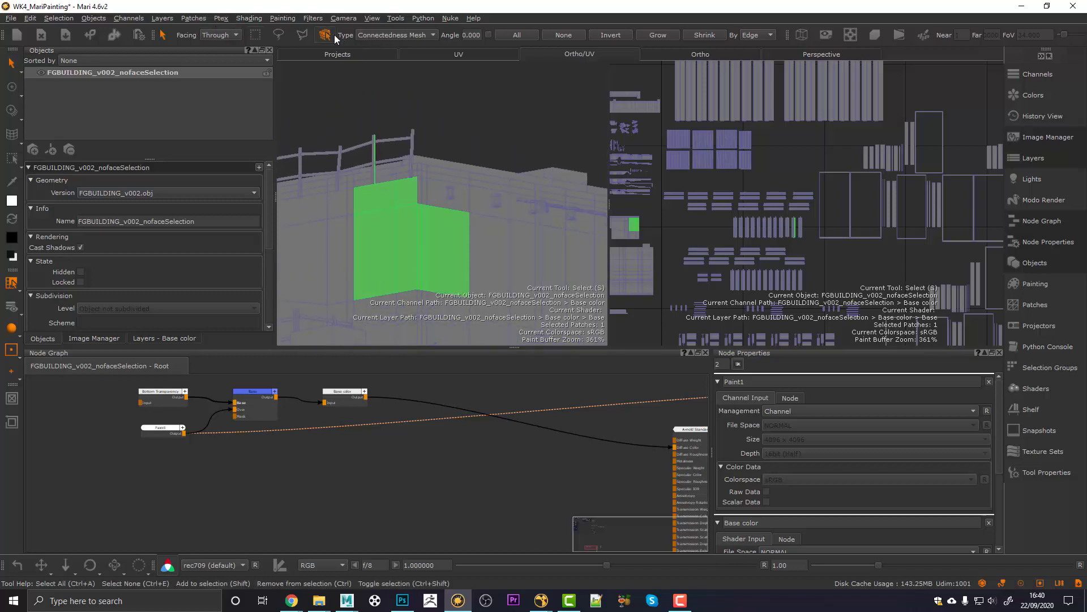
left_click_drag(382, 110, 407, 225, "alt")
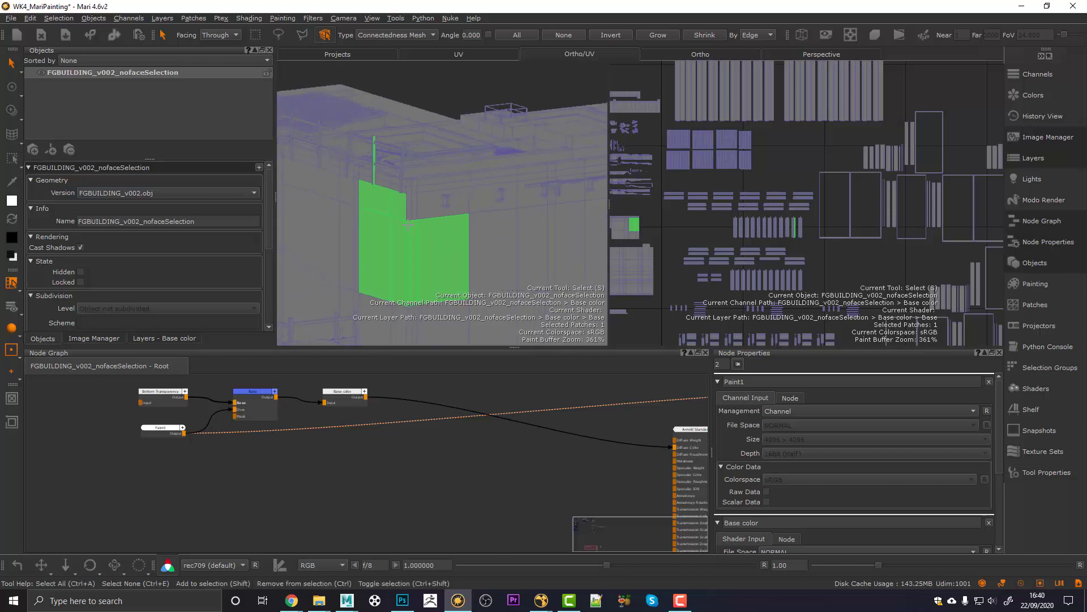
left_click(147, 193)
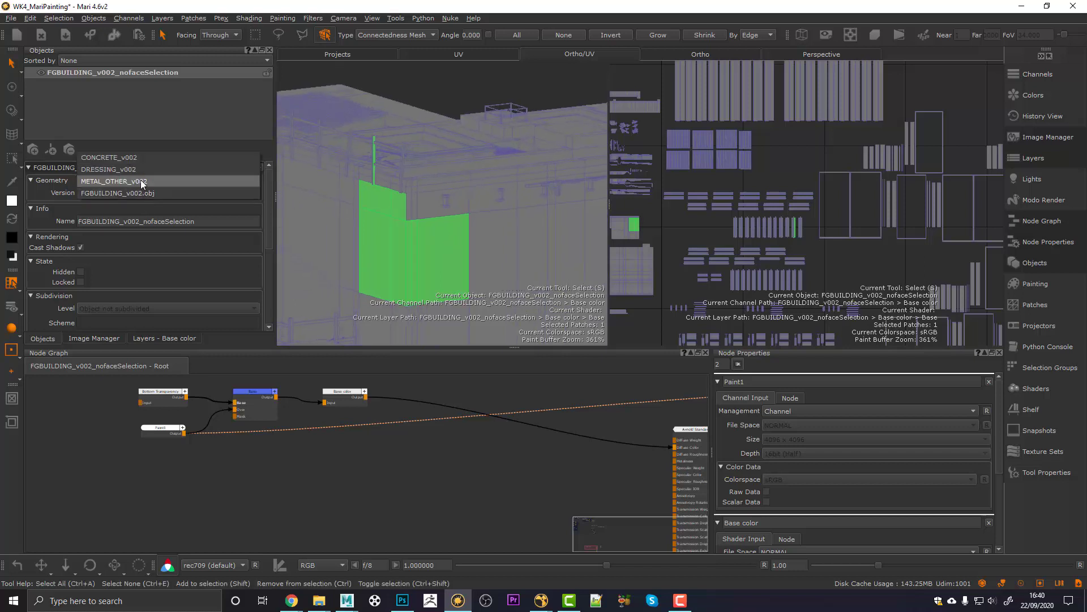
Step: Switch to METAL_OTHER_v002, orbit top-down, and box-select the three rows of small brackets
left_click(143, 181)
left_click_drag(420, 212, 548, 228, "alt")
left_click_drag(479, 243, 571, 240, "alt")
left_click_drag(571, 241, 397, 137)
middle_click_drag(480, 228, 429, 243)
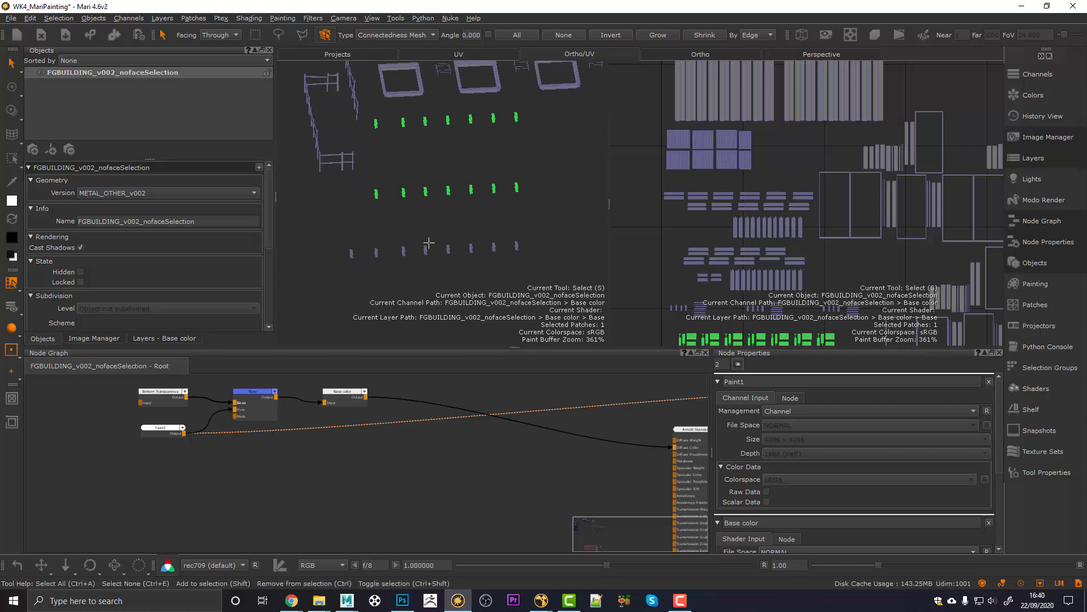
left_click_drag(313, 226, 544, 287, "shift")
middle_click_drag(388, 467, 341, 464)
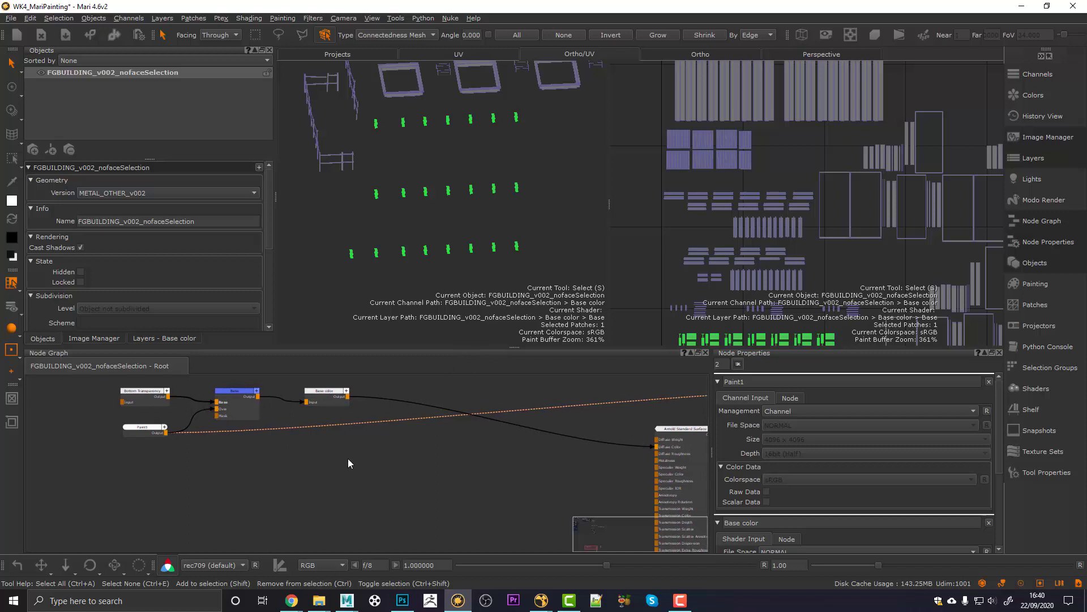
Step: Create a new 4096 × 4096 Paint node filled with black
key("Tab")
type("pain")
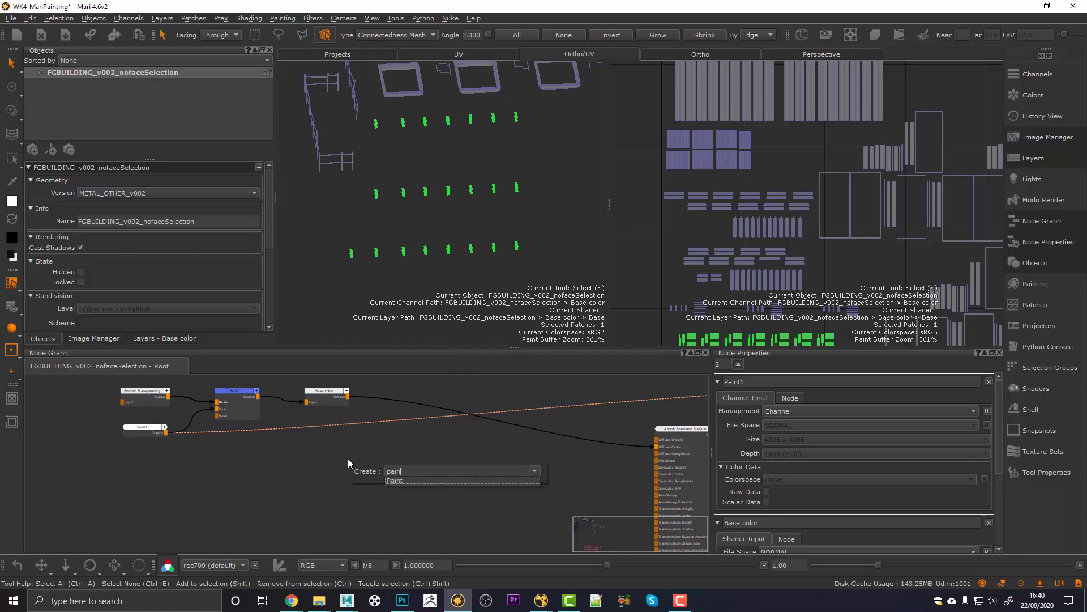
key("Return")
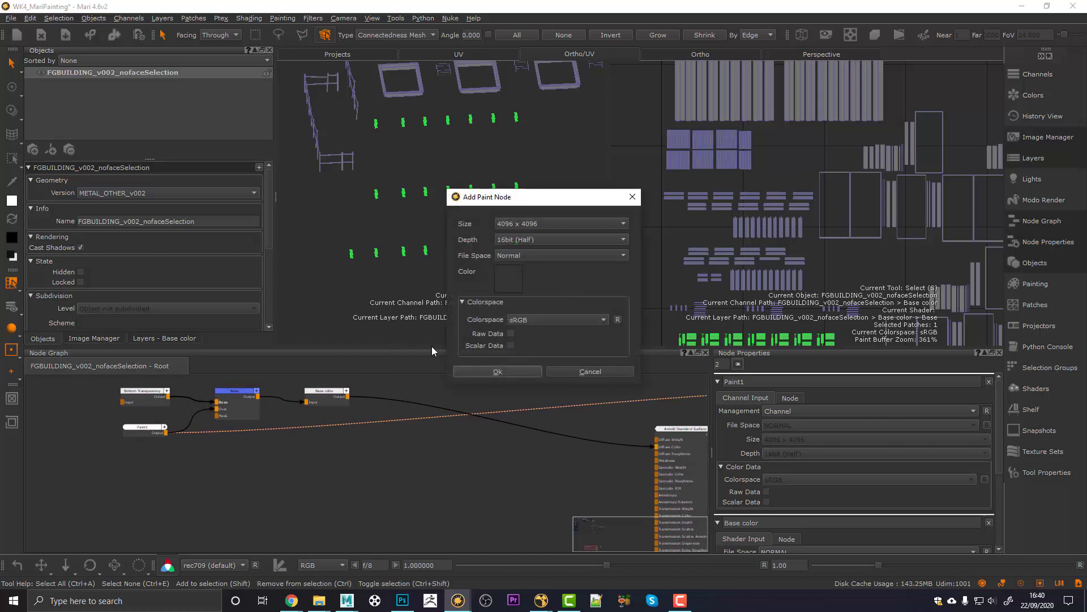
left_click(512, 276)
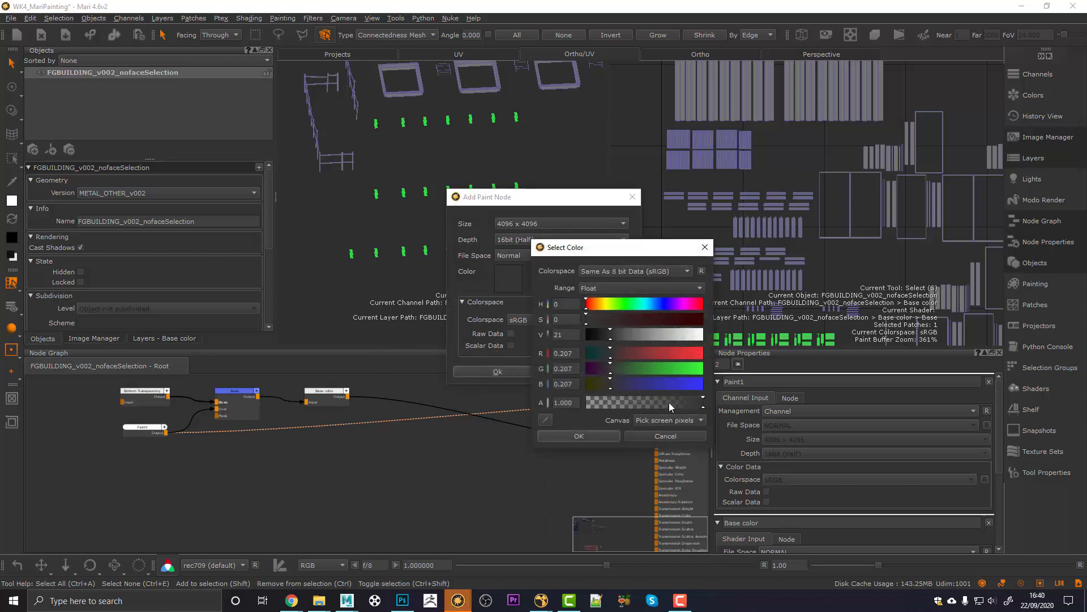
left_click_drag(608, 342, 545, 338)
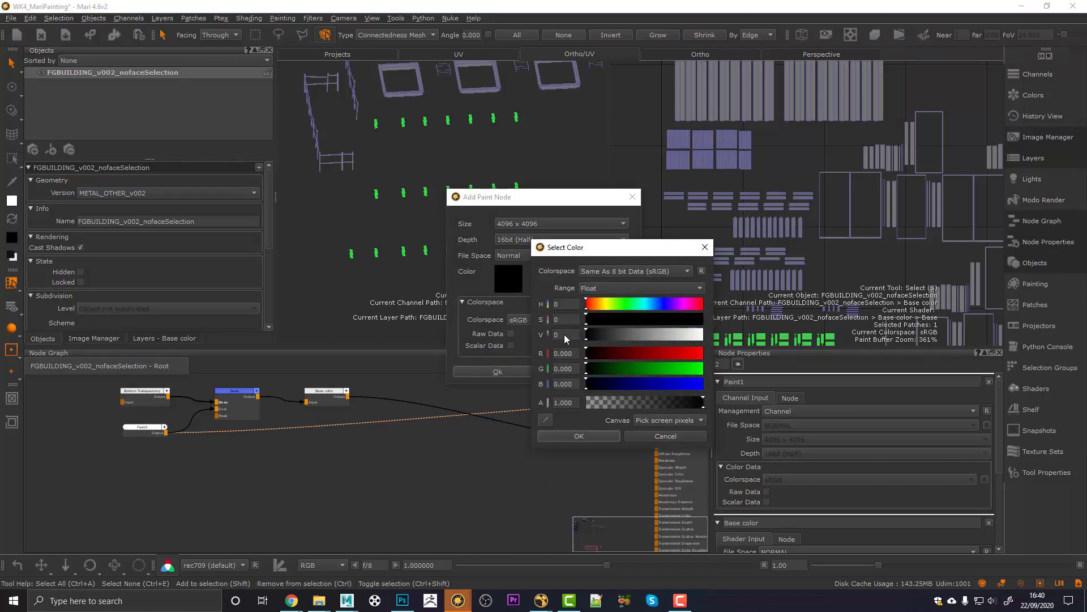
left_click(572, 435)
left_click(496, 370)
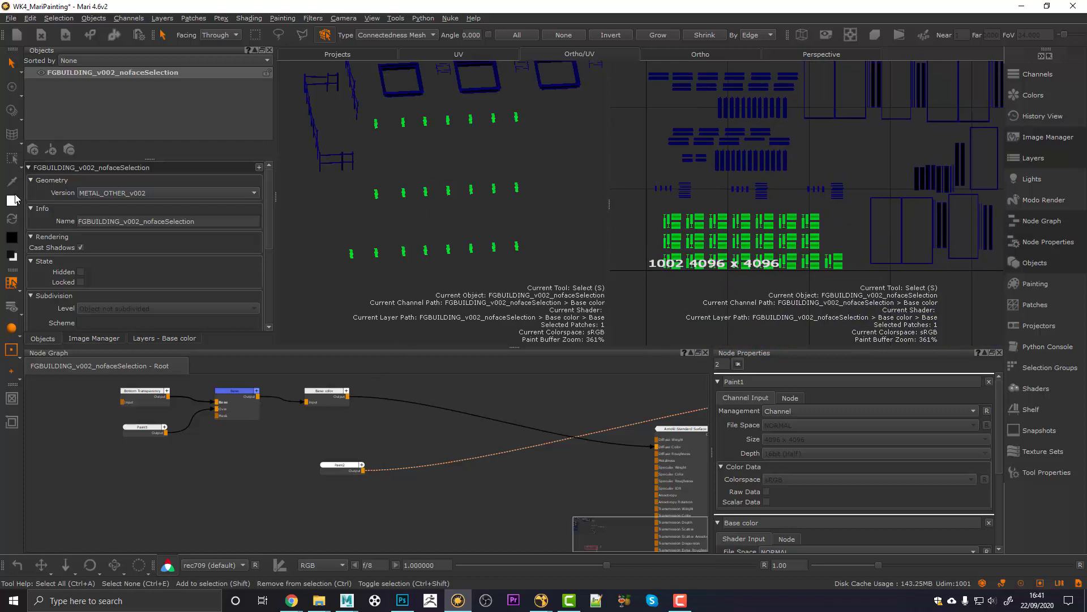
Step: Fill the selected bracket pieces with white in the new paint layer
left_click_drag(12, 203, 407, 196)
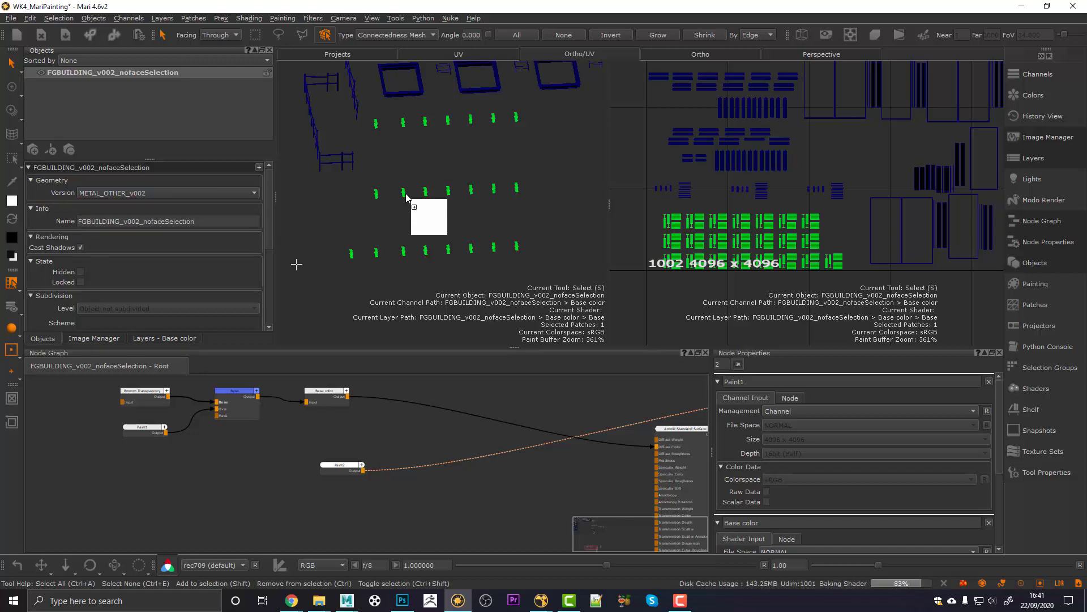
left_click_drag(406, 196, 407, 196)
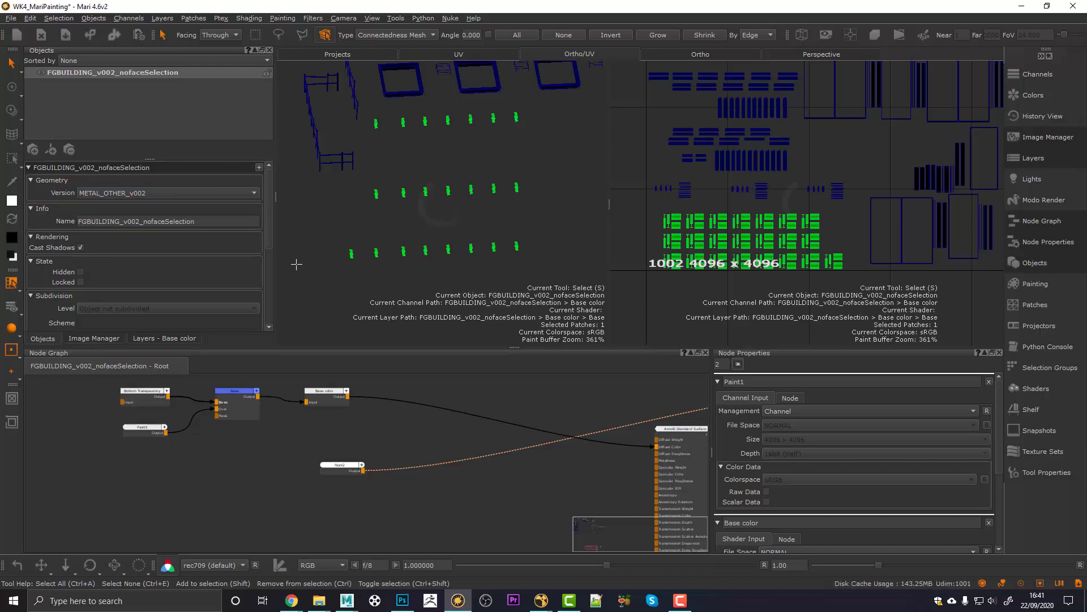
scroll(666, 279, "up", 3)
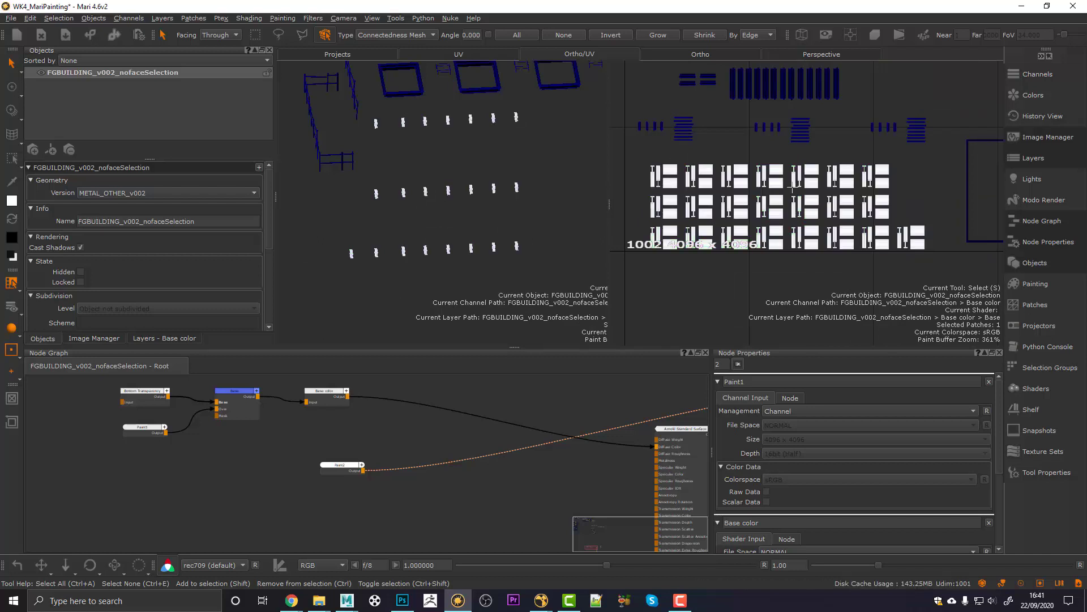
Step: Rename the Paint2 node to ROD_MASK
left_click(334, 465)
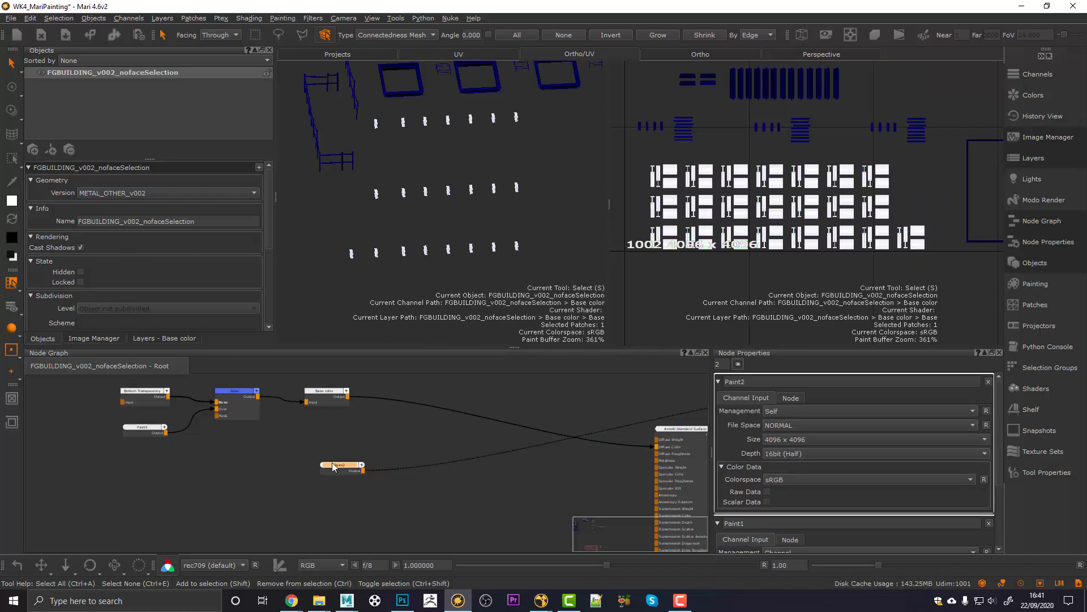
double_click(760, 382)
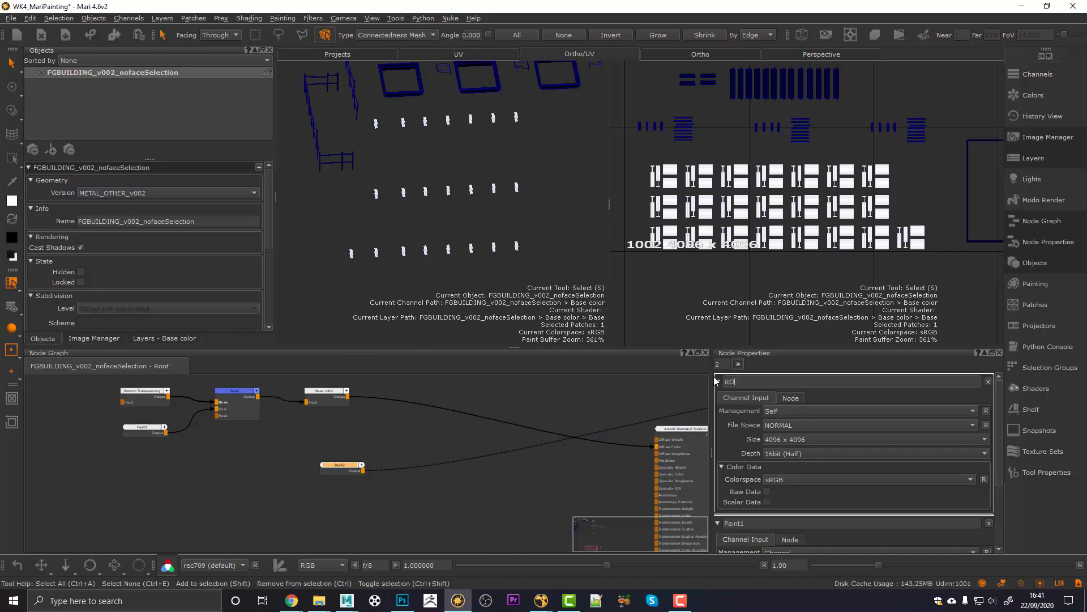
type("ROD_MASK")
key("Return")
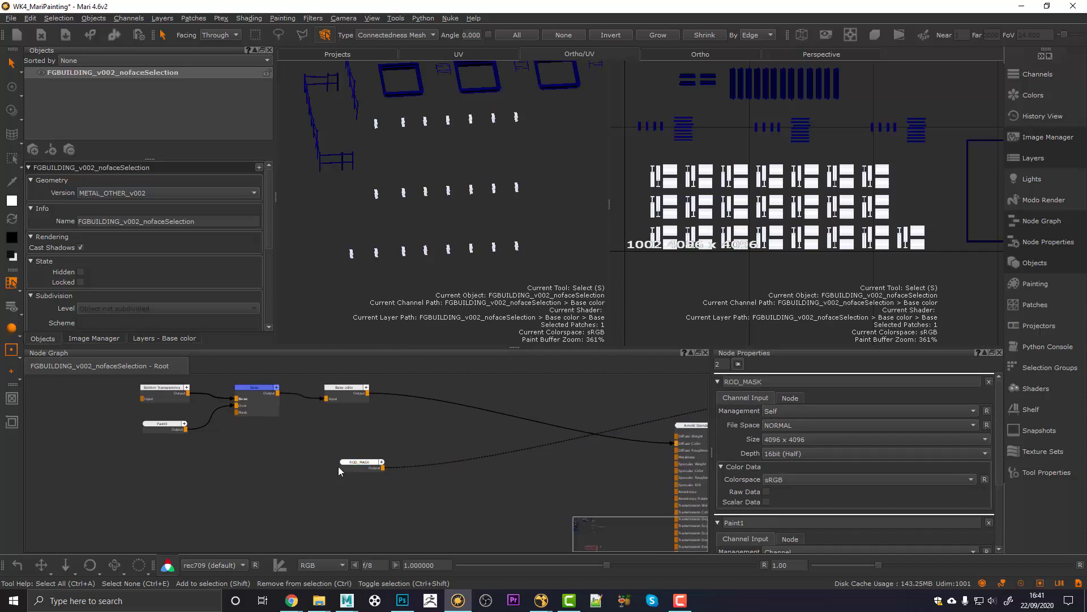
Step: Add a Backdrop around ROD_MASK and name it MASKS
key("Tab")
type("bac")
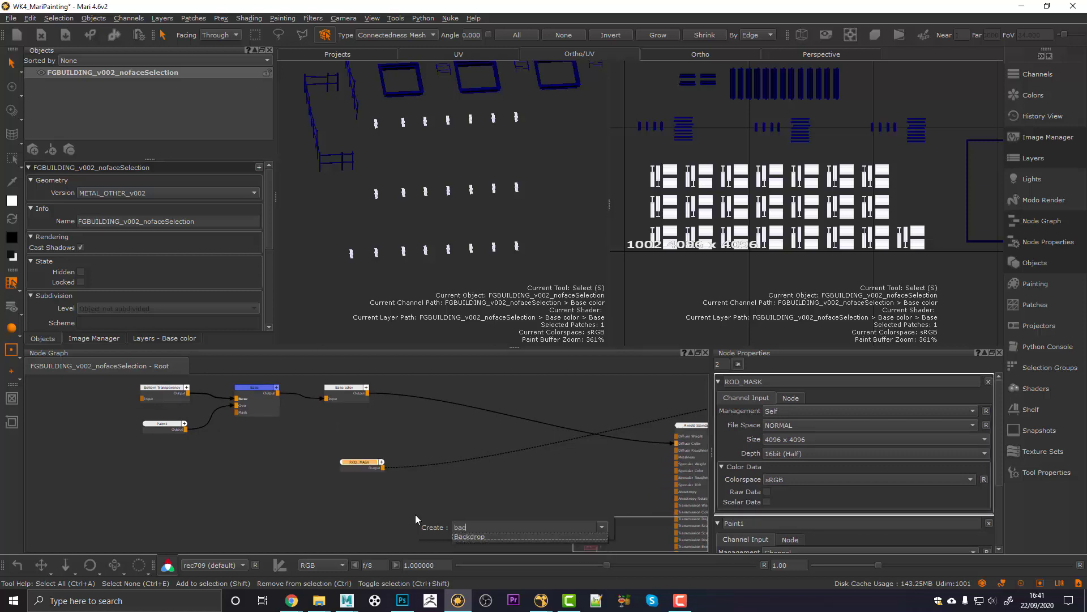
left_click(475, 536)
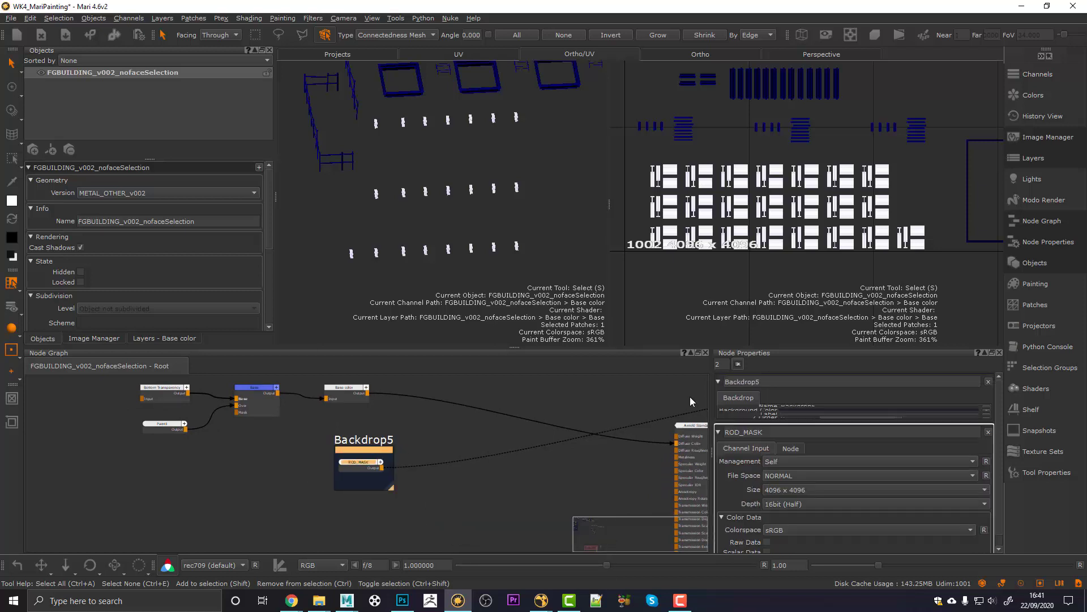
double_click(728, 383)
type("MAASK")
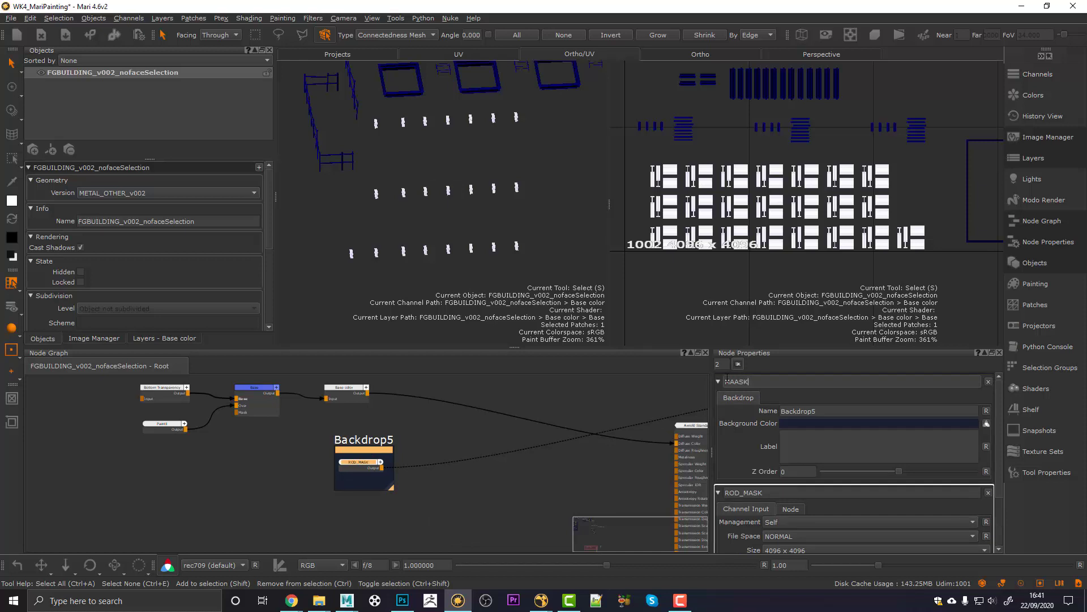
type("SKS")
key("Return")
Step: Move the MASKS backdrop left and enlarge it around ROD_MASK
middle_click_drag(368, 470, 481, 451)
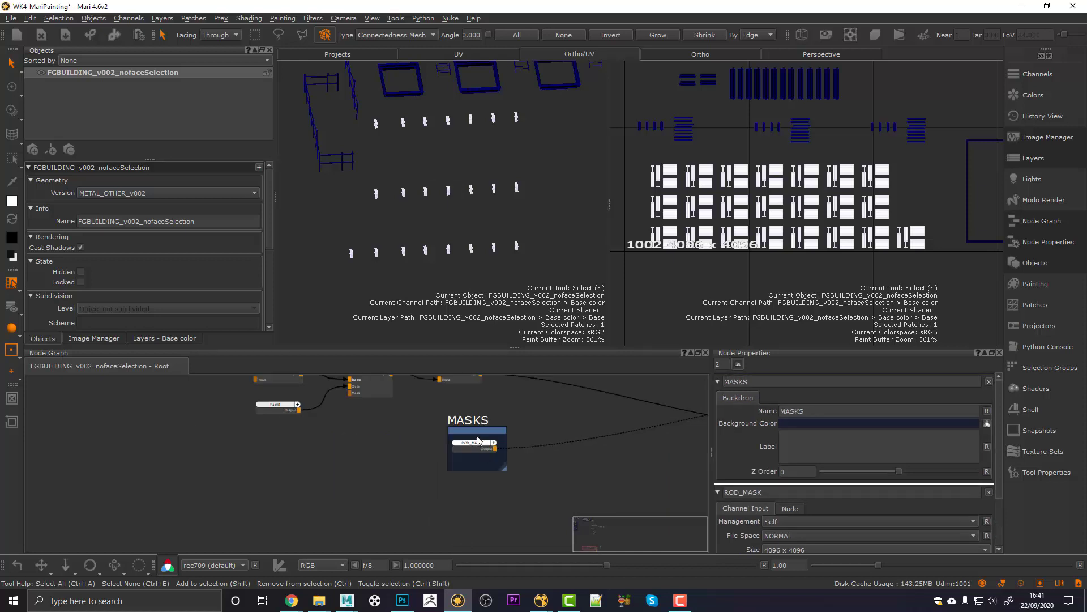
left_click_drag(476, 429, 72, 425)
middle_click_drag(154, 500, 207, 439)
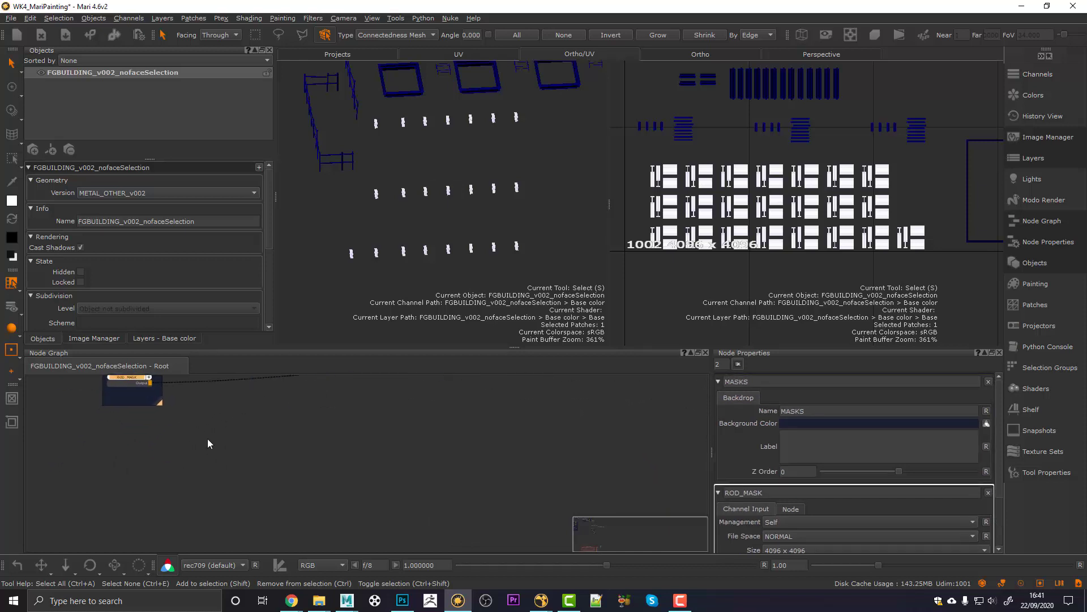
left_click_drag(161, 406, 242, 447)
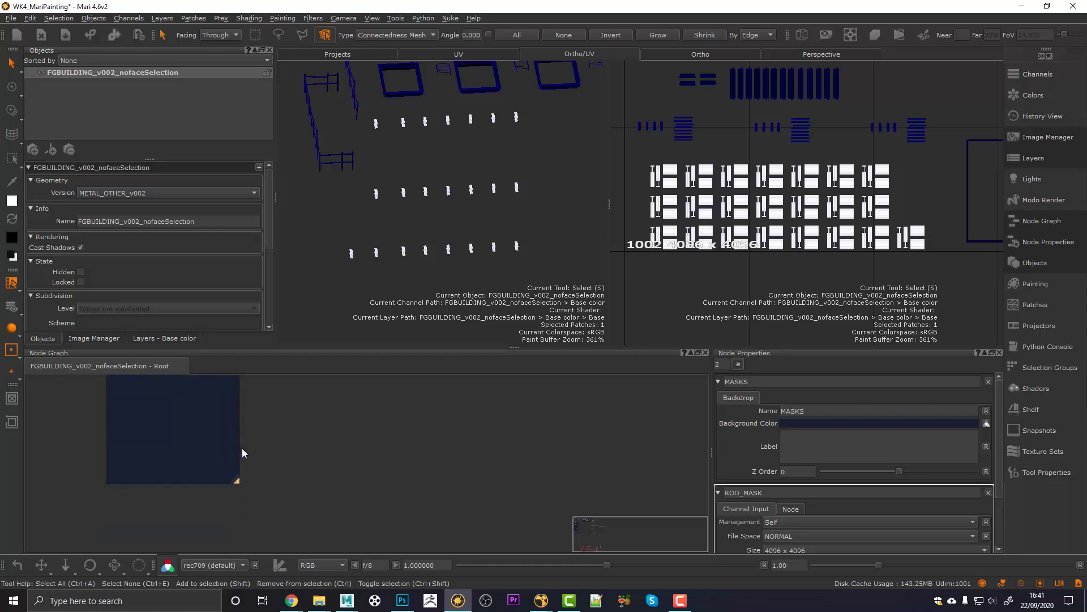
scroll(240, 453, "down", 2)
left_click_drag(291, 492, 301, 517)
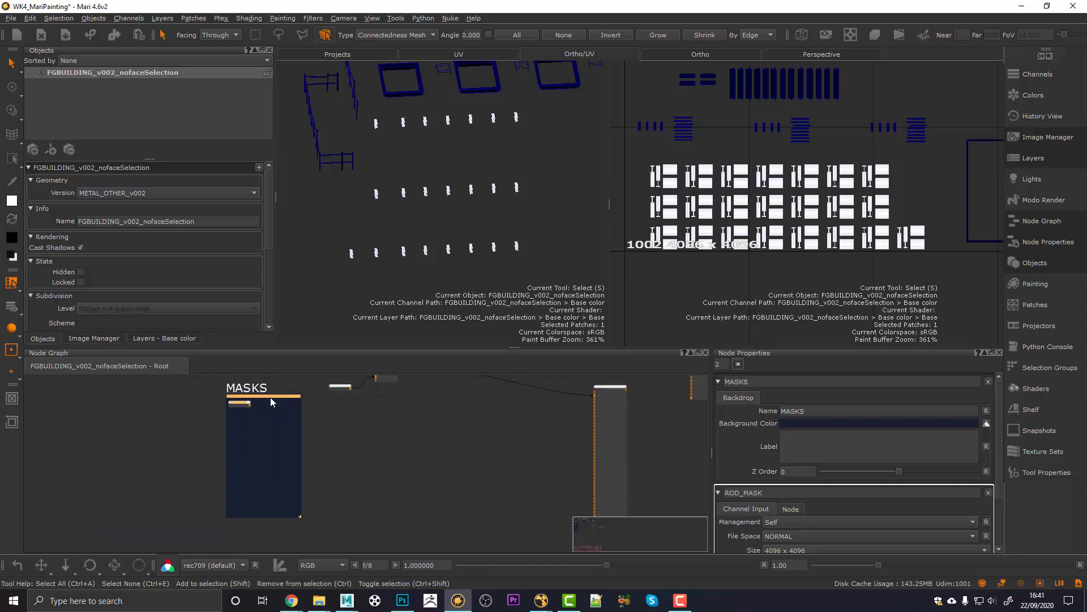
middle_click_drag(353, 398, 331, 445)
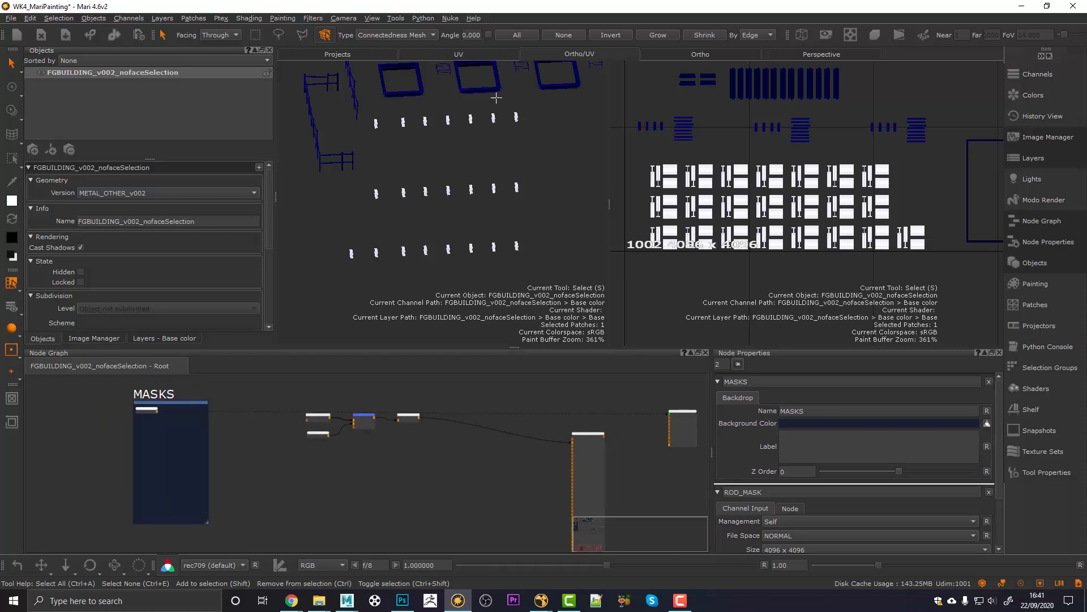
middle_click_drag(447, 171, 448, 189, "alt")
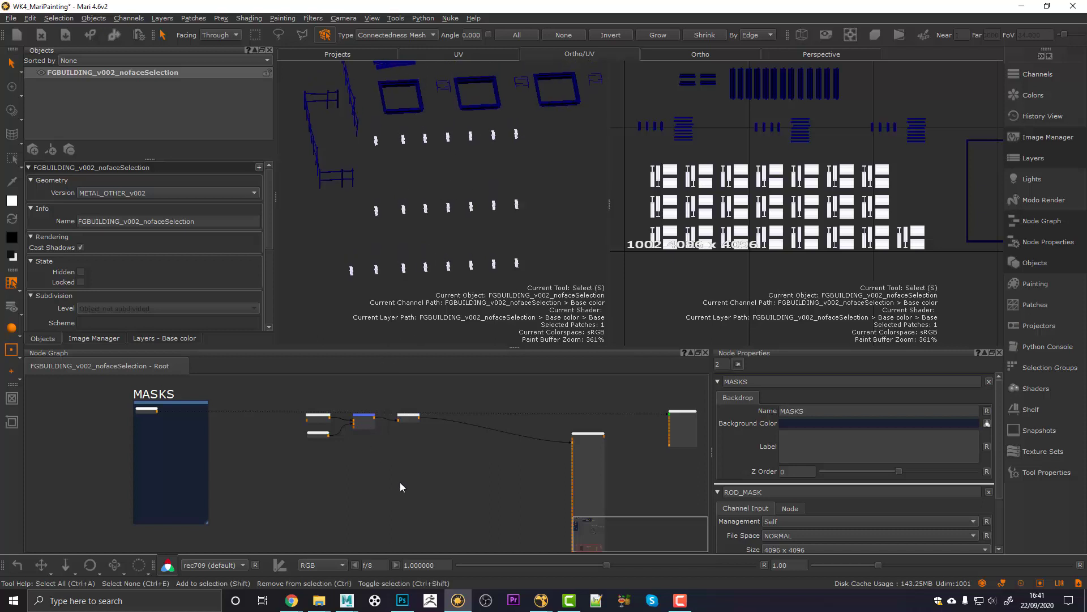
Step: Start creating another Paint node from the 'paint' search
key("Tab")
type("paint")
key("Down")
key("Return")
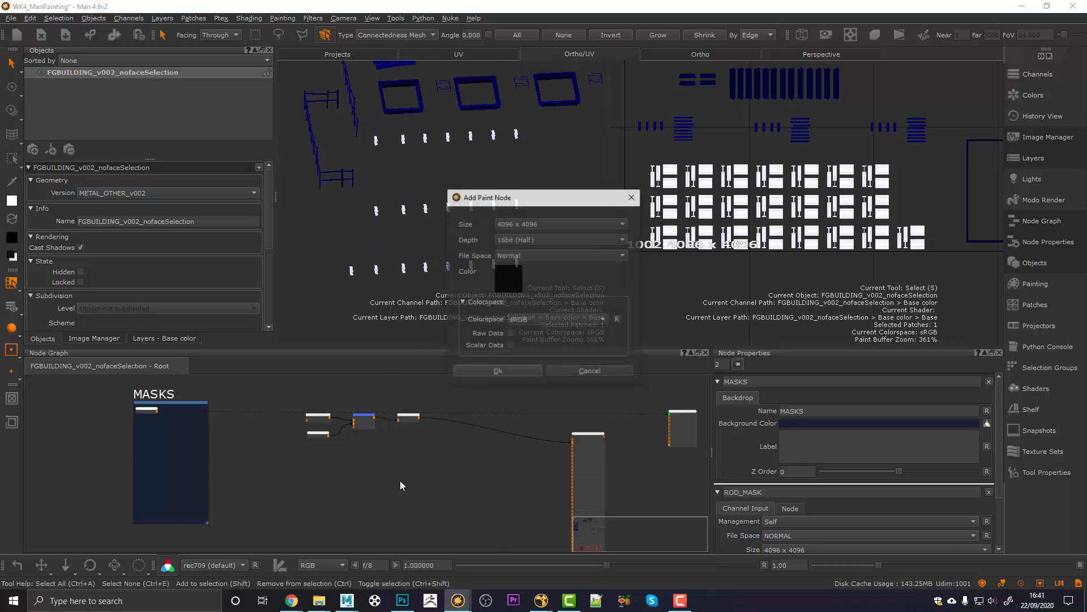
Step: Place the new paint node inside MASKS and name it PLASTIC_PANEL_MASK
left_click_drag(410, 485, 151, 431)
middle_click_drag(462, 168, 471, 211, "alt")
right_click_drag(471, 211, 510, 203, "alt")
middle_click_drag(509, 202, 514, 269, "alt")
right_click_drag(515, 270, 447, 231, "alt")
middle_click_drag(447, 231, 440, 232, "alt")
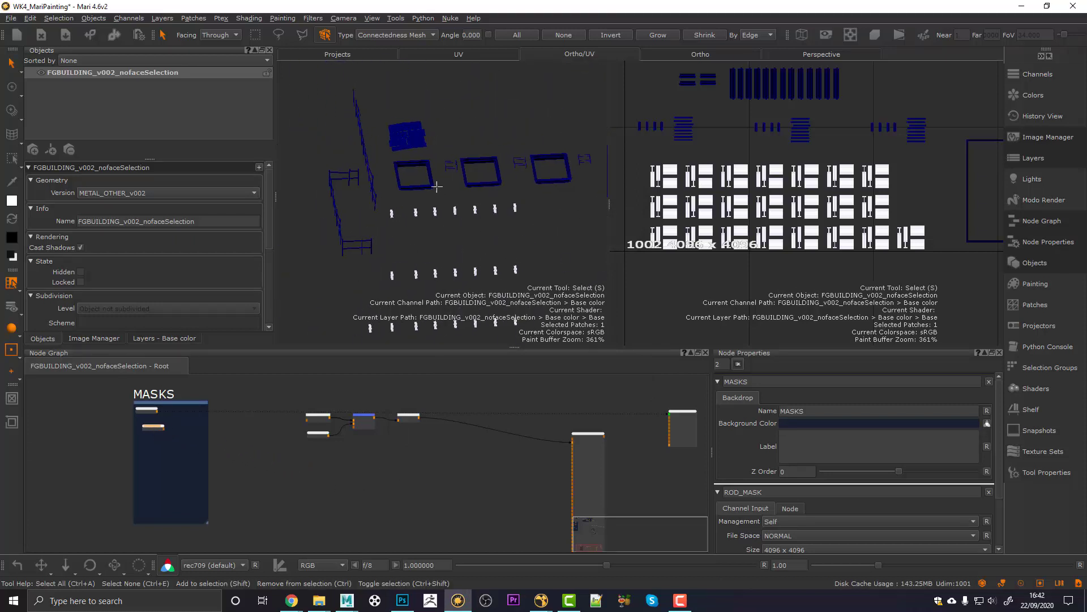
scroll(145, 448, "up", 3)
middle_click_drag(144, 448, 266, 457)
scroll(229, 454, "up", 2)
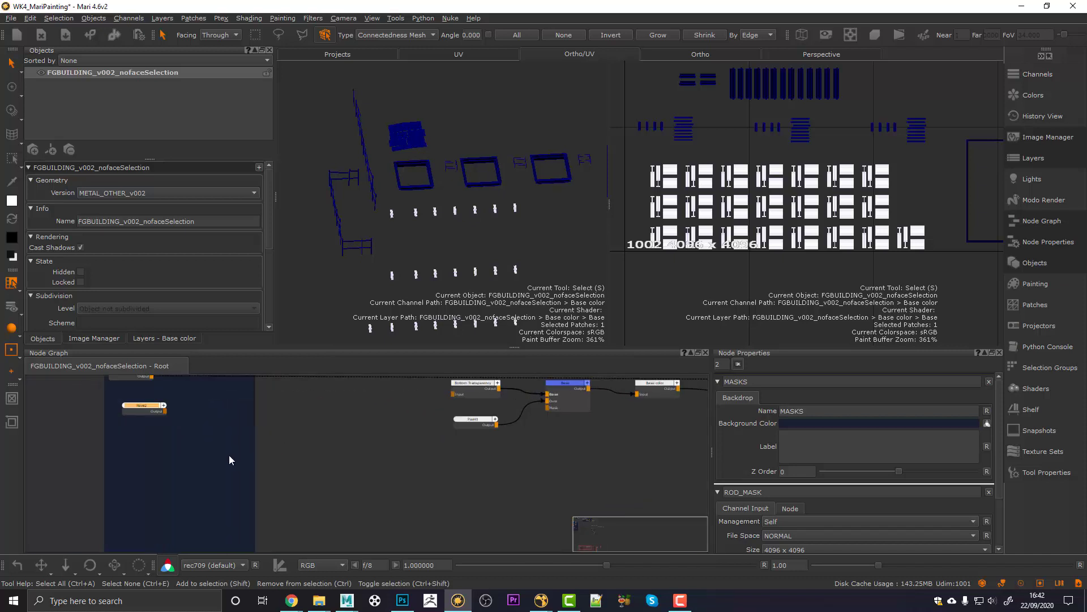
middle_click_drag(152, 423, 188, 437)
double_click(178, 425)
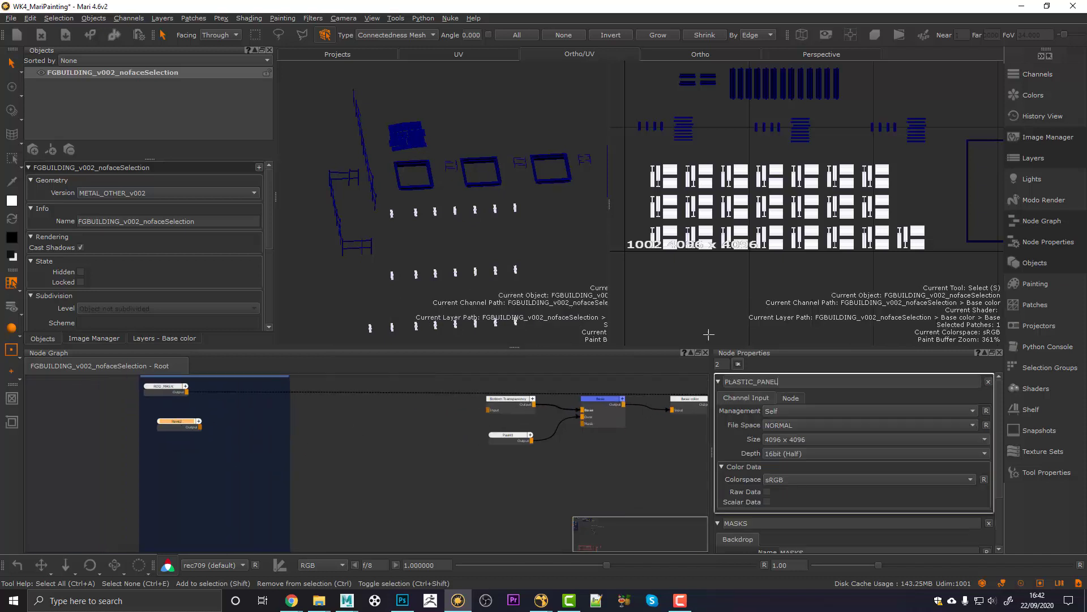
key("Return")
Step: Select the three square window-frame patches in the model and UV layout
left_click_drag(409, 236, 435, 244, "alt")
scroll(435, 244, "up", 2)
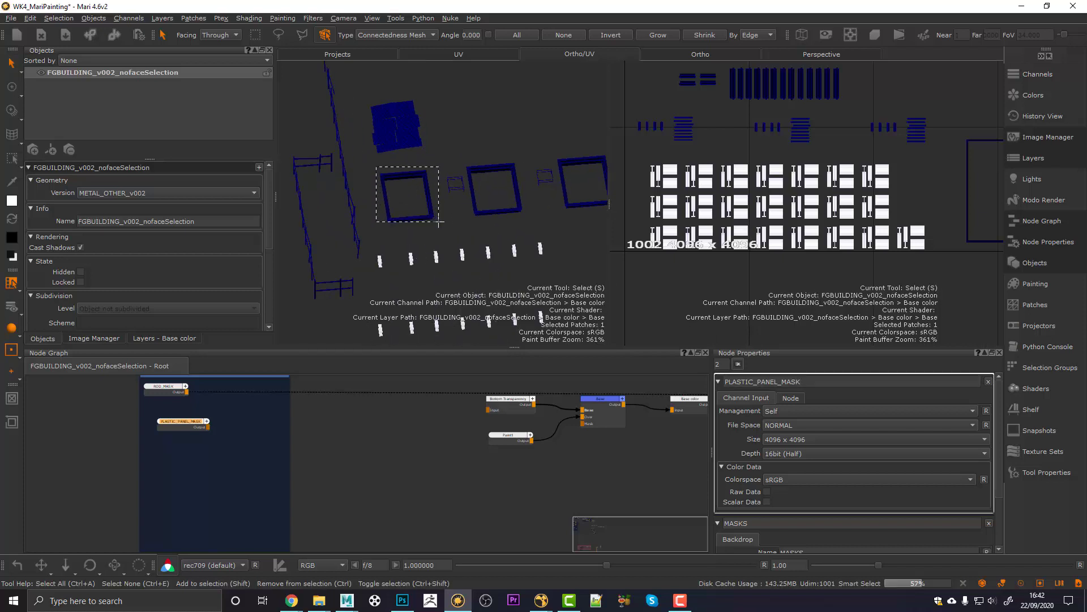
left_click(406, 217)
scroll(859, 214, "down", 2)
middle_click_drag(889, 173, 752, 245, "alt")
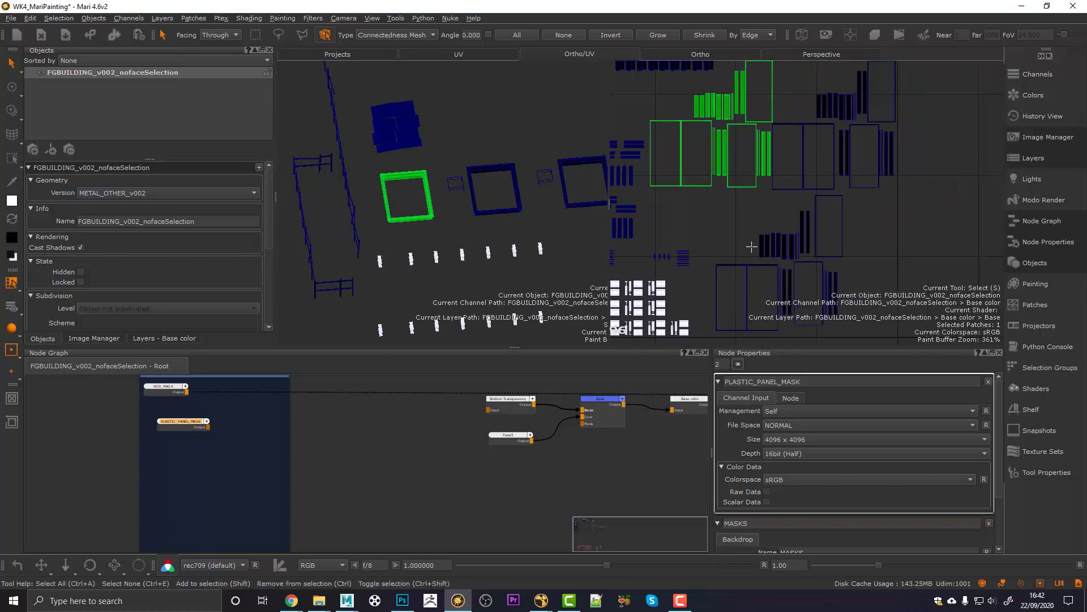
scroll(816, 214, "down", 4)
middle_click_drag(818, 213, 793, 233, "alt")
scroll(793, 233, "up", 2)
right_click_drag(792, 233, 778, 245, "alt")
middle_click_drag(778, 244, 776, 206, "alt")
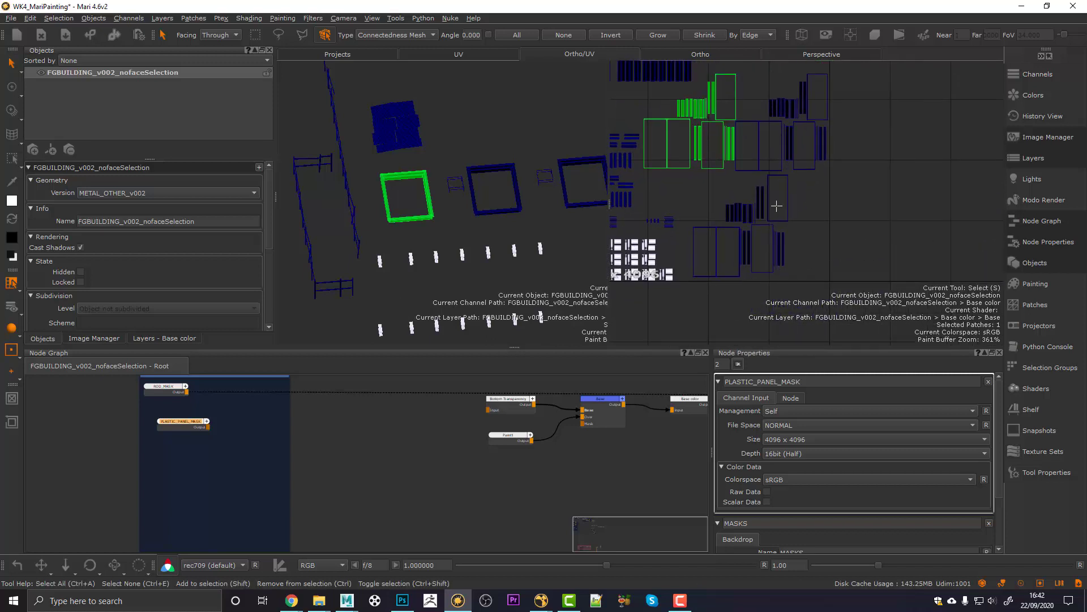
left_click_drag(706, 197, 806, 261, "shift")
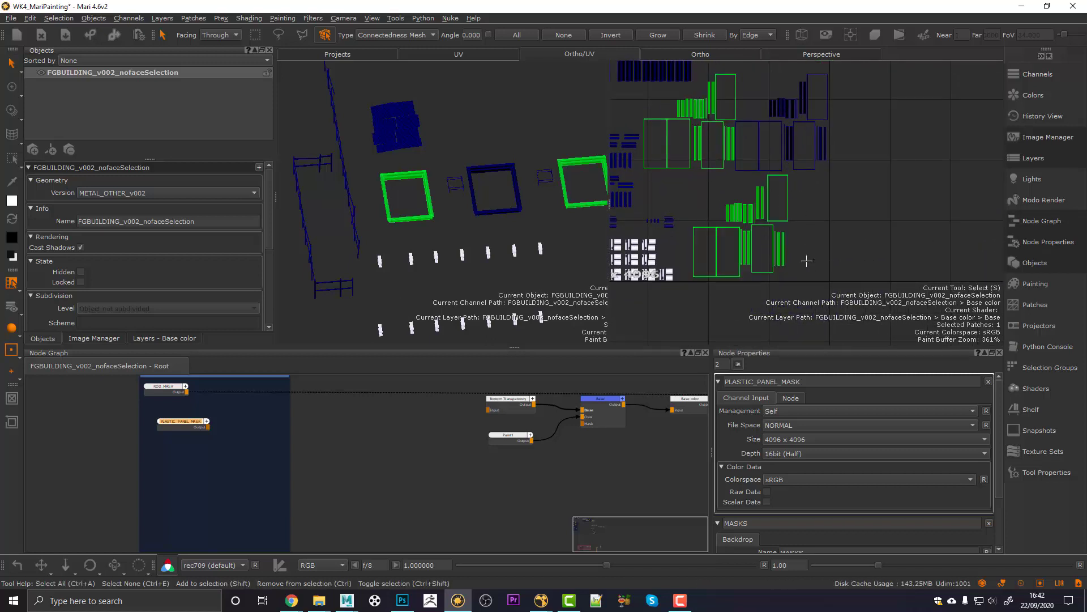
middle_click_drag(783, 148, 782, 208, "alt")
left_click_drag(850, 211, 748, 129, "shift")
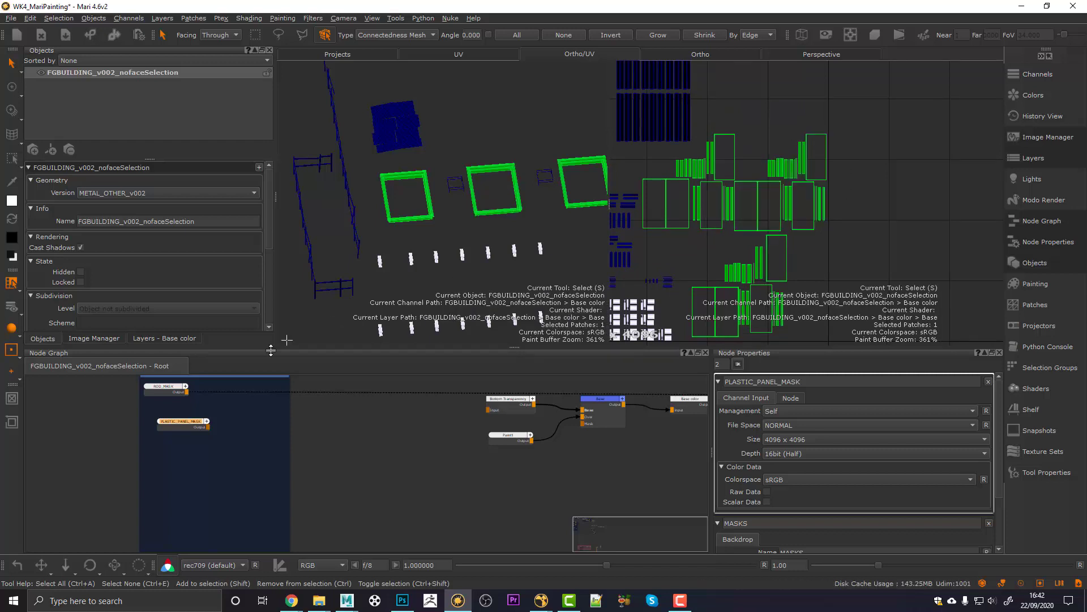
Step: Fill the selected frame patches with white, then clear the selection
right_click(692, 154)
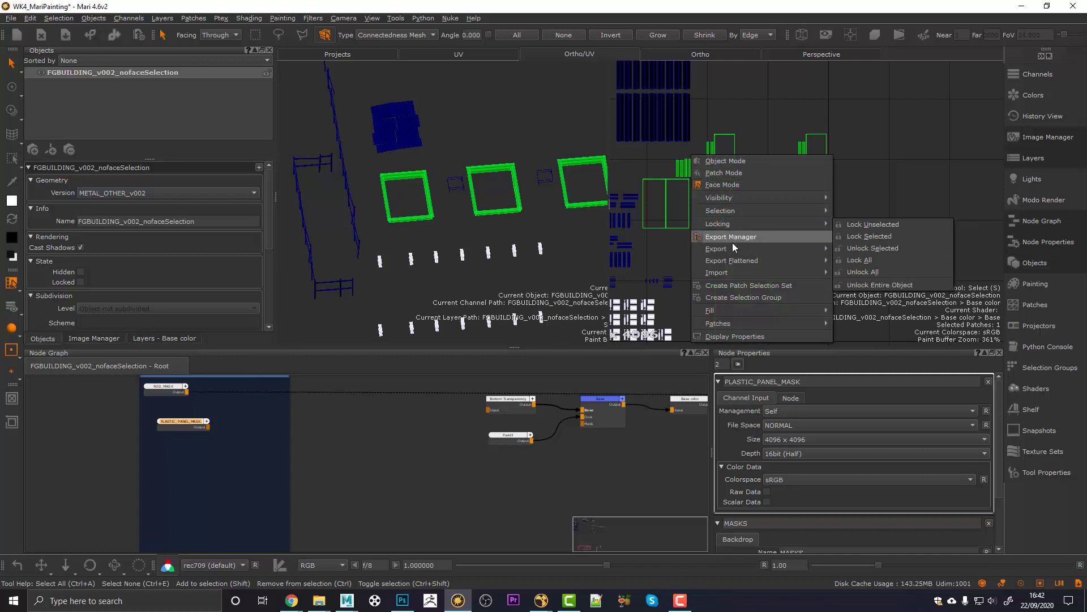
mouse_move(730, 308)
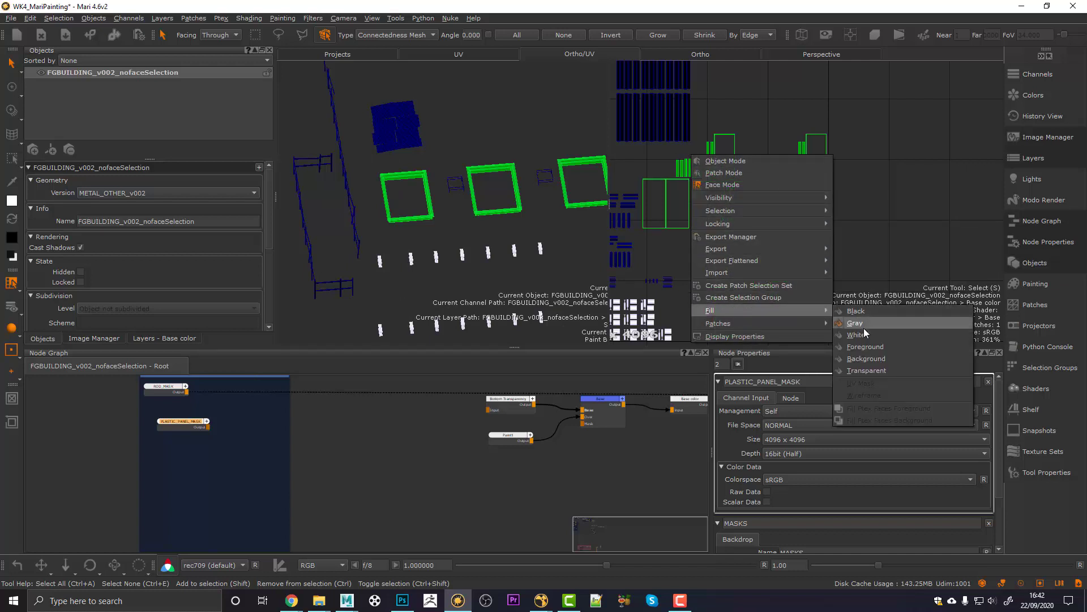
left_click(846, 334)
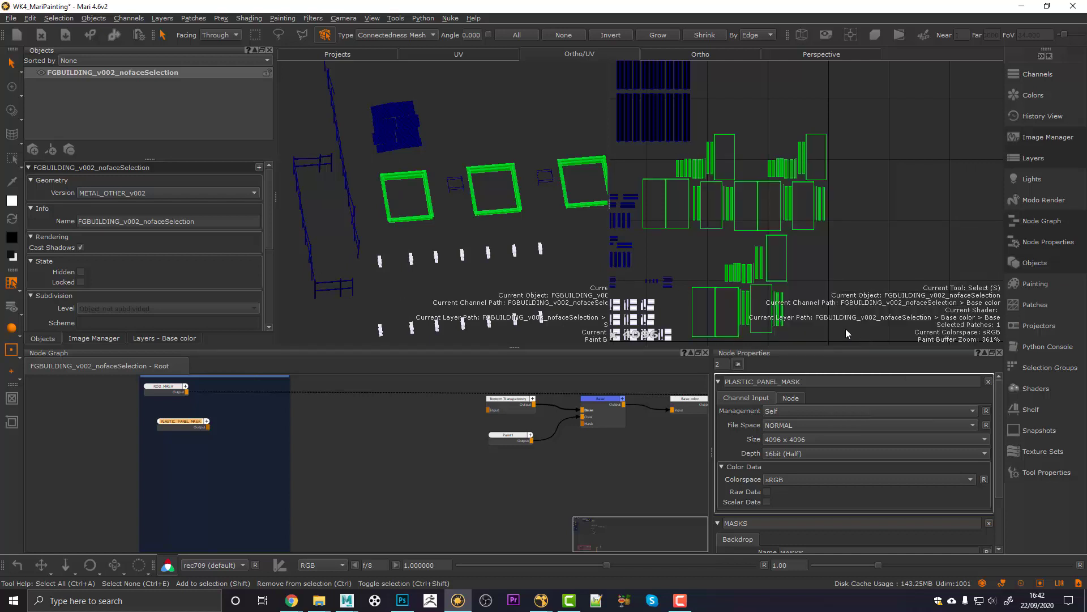
left_click(454, 285)
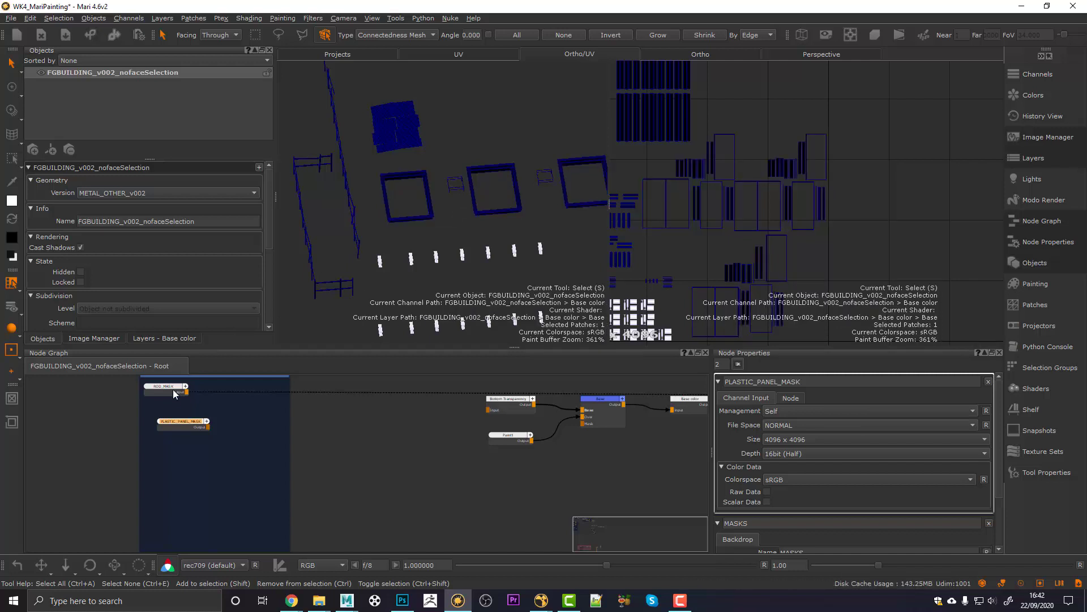
Step: Preview PLASTIC_PANEL_MASK on the model and orbit to check the white frames
left_click_drag(174, 419, 174, 427)
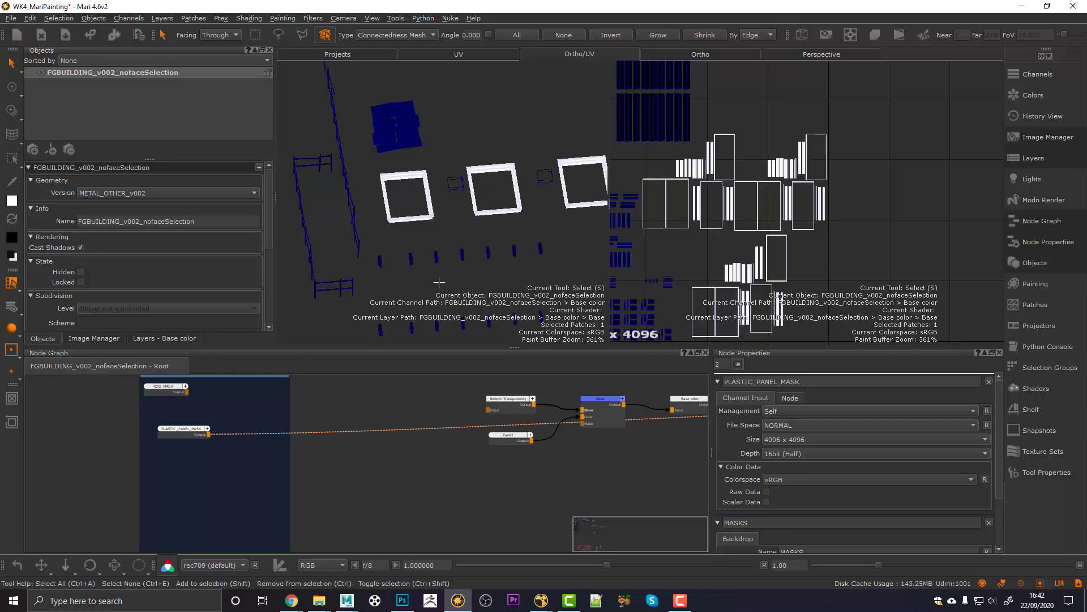
left_click_drag(476, 234, 500, 238, "alt")
middle_click_drag(500, 237, 473, 246, "alt")
right_click_drag(476, 245, 467, 243, "alt")
left_click_drag(509, 242, 485, 245, "alt")
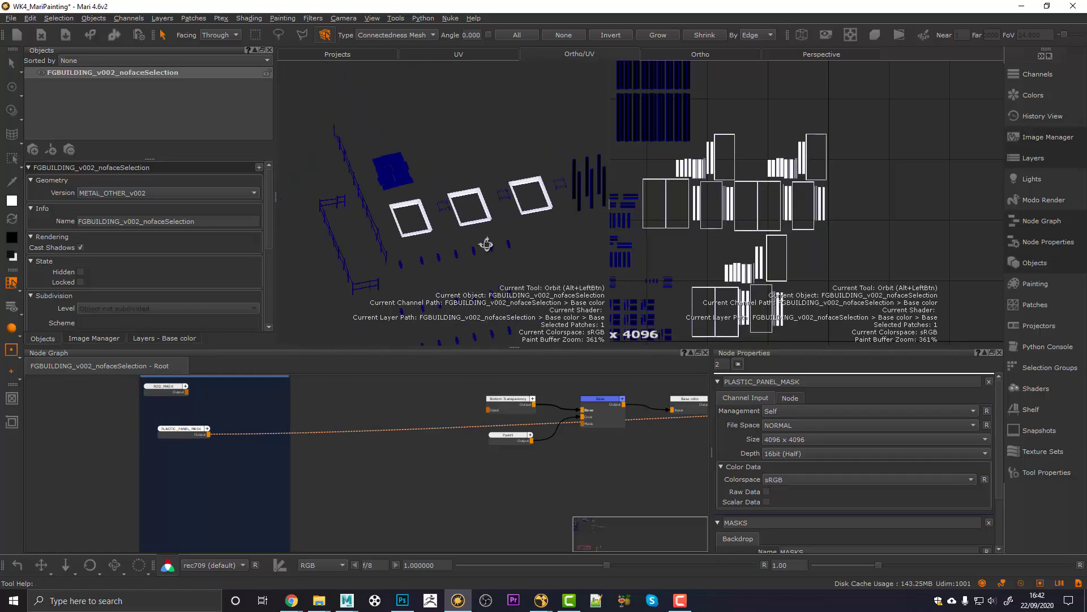
middle_click_drag(447, 257, 456, 250, "alt")
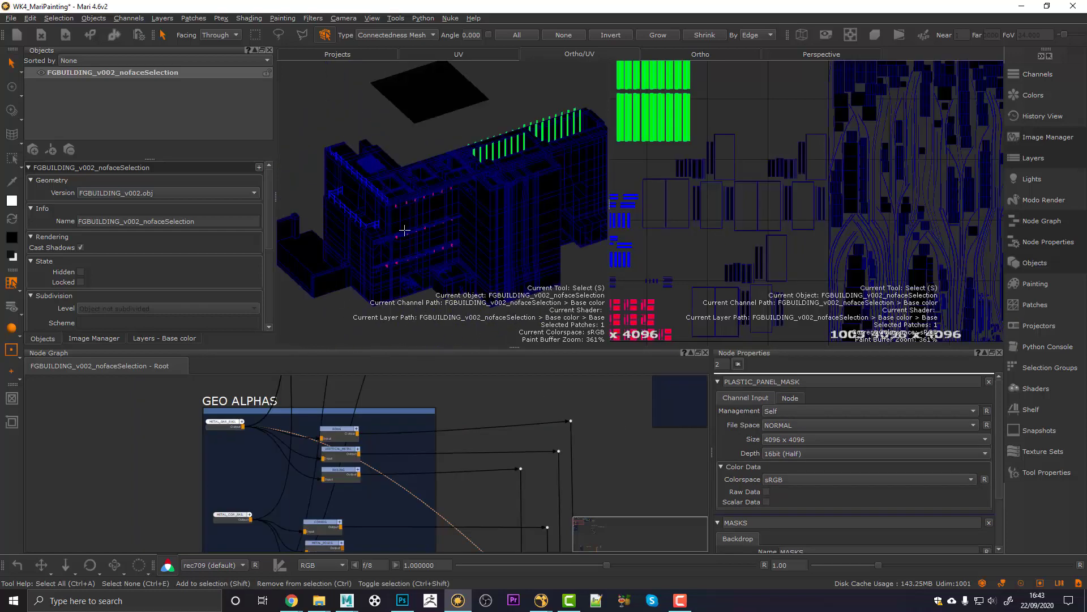
left_click_drag(405, 230, 390, 332, "alt")
Step: Nudge the METAL_BAR_RAIL node slightly right in the GEO ALPHAS group
left_click_drag(216, 424, 218, 432)
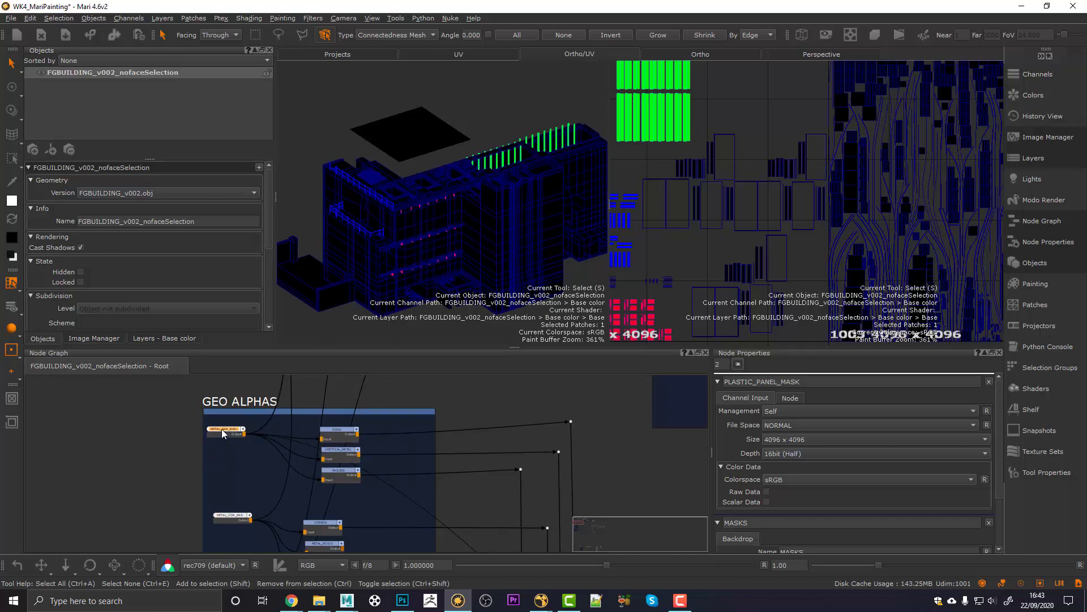
left_click_drag(223, 434, 229, 431)
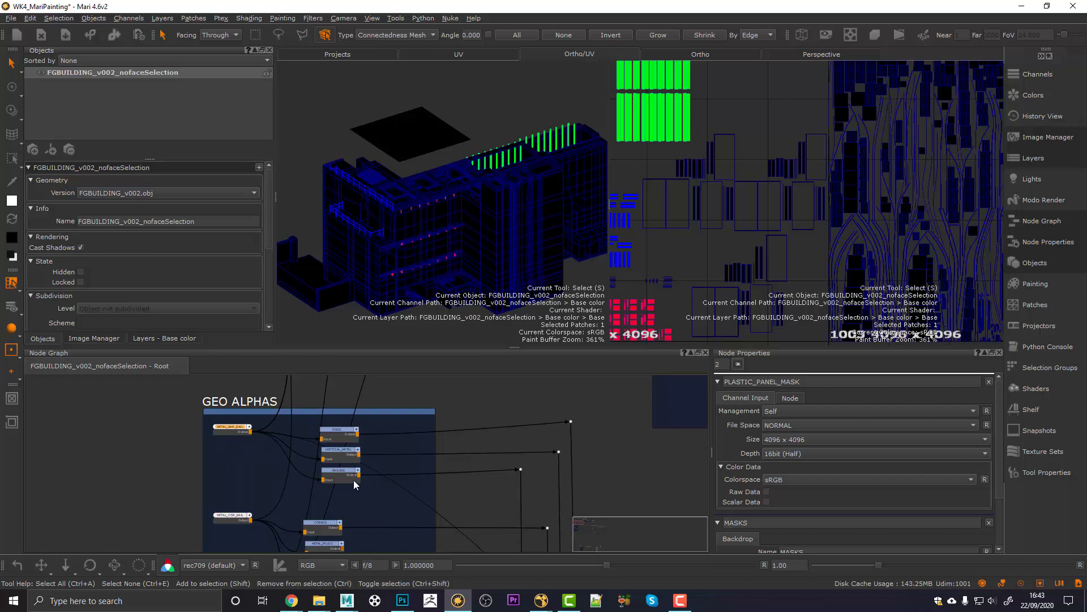
scroll(367, 505, "down", 4)
Step: Add a new 4096×4096 Paint node inside the MASKS backdrop
middle_click_drag(379, 512, 357, 436)
scroll(318, 461, "up", 5)
key("Tab")
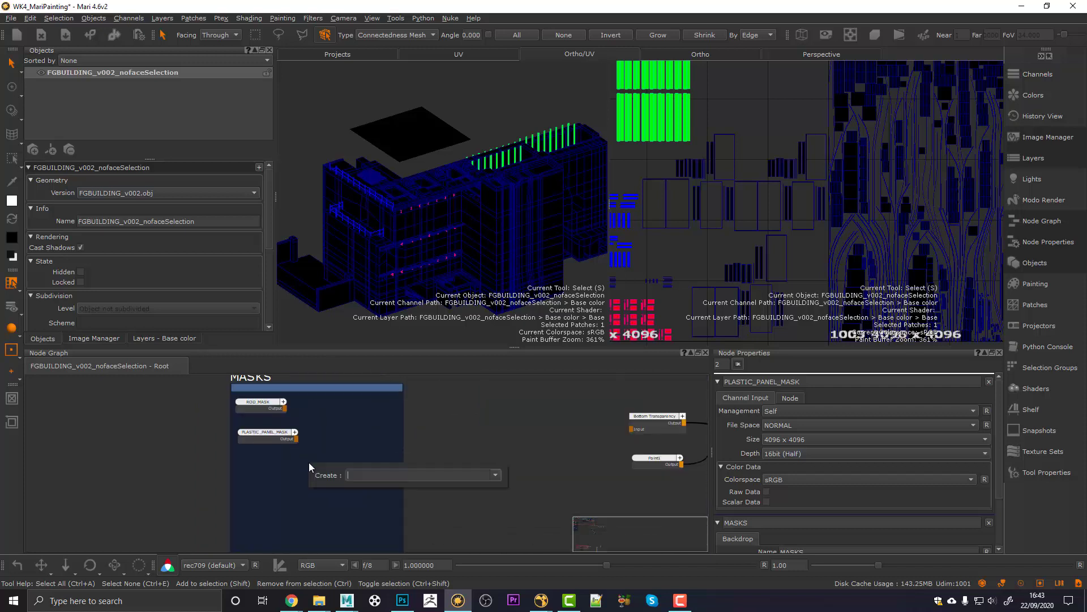
type("pain")
key("Down")
key("Return")
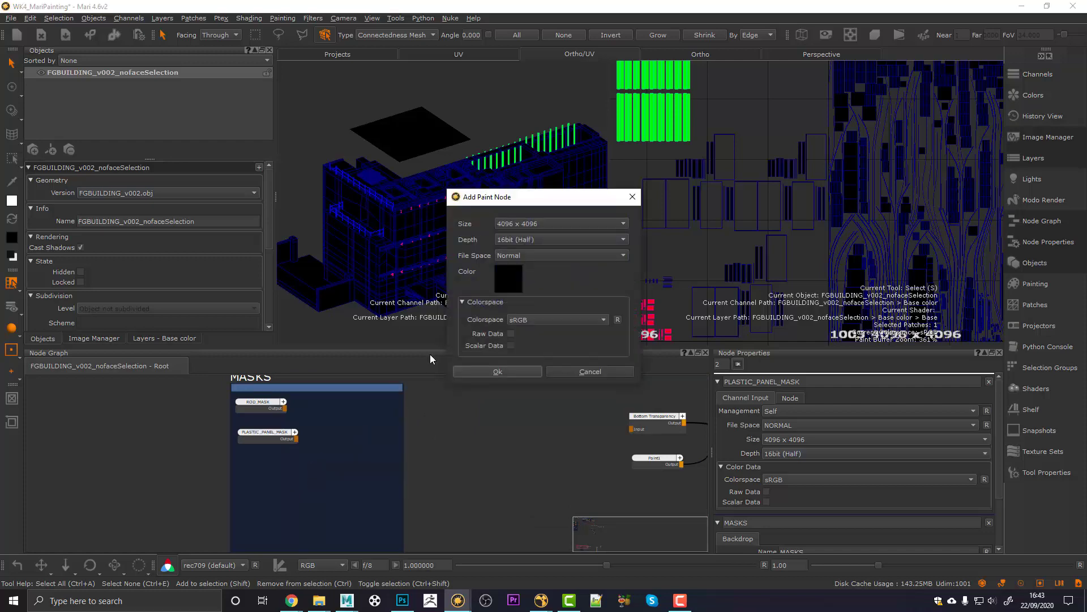
left_click(487, 370)
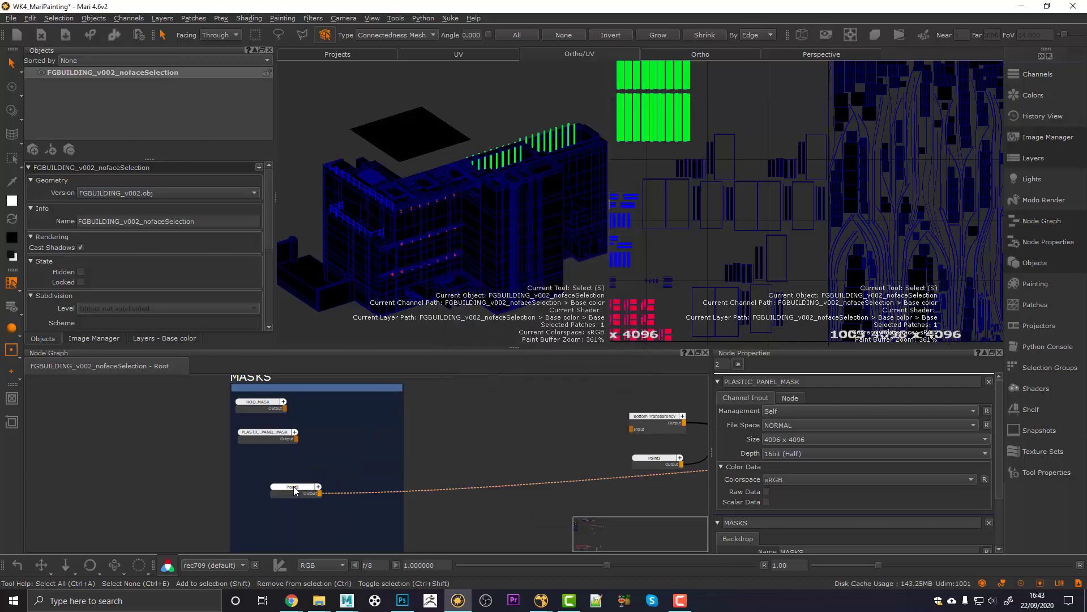
Step: Switch the building to METAL_OTHER_v002 and select the railings in the view
left_click(164, 192)
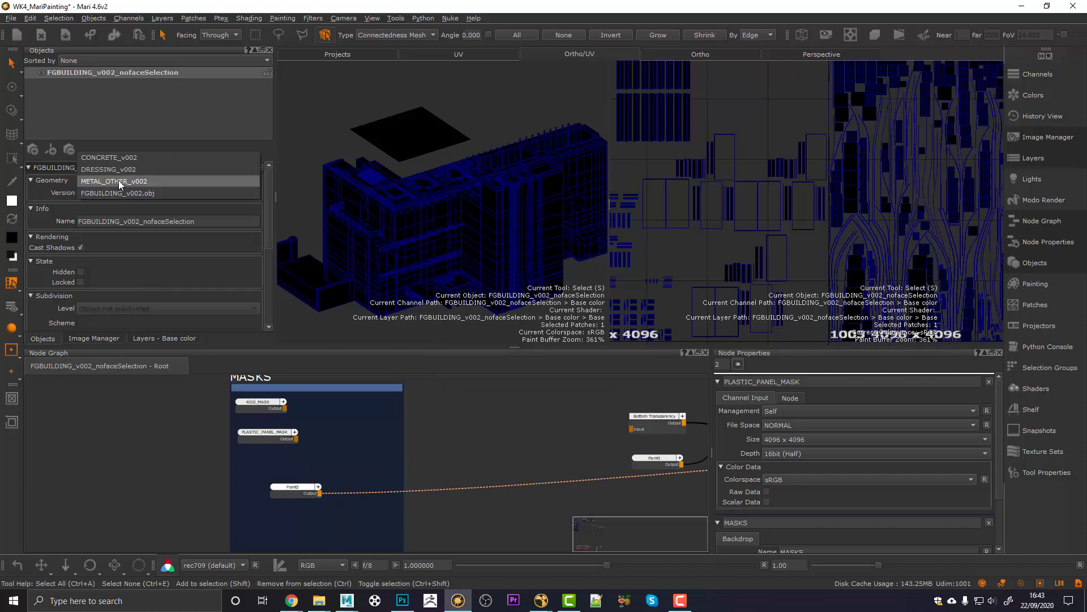
left_click(117, 182)
left_click_drag(421, 210, 459, 250, "alt")
right_click_drag(458, 250, 505, 242, "alt")
left_click_drag(505, 241, 441, 277, "alt")
left_click_drag(341, 222, 416, 263, "alt")
right_click_drag(476, 255, 575, 238, "alt")
Step: Set the paint colour to pure red and fill the fences with it
left_click(12, 201)
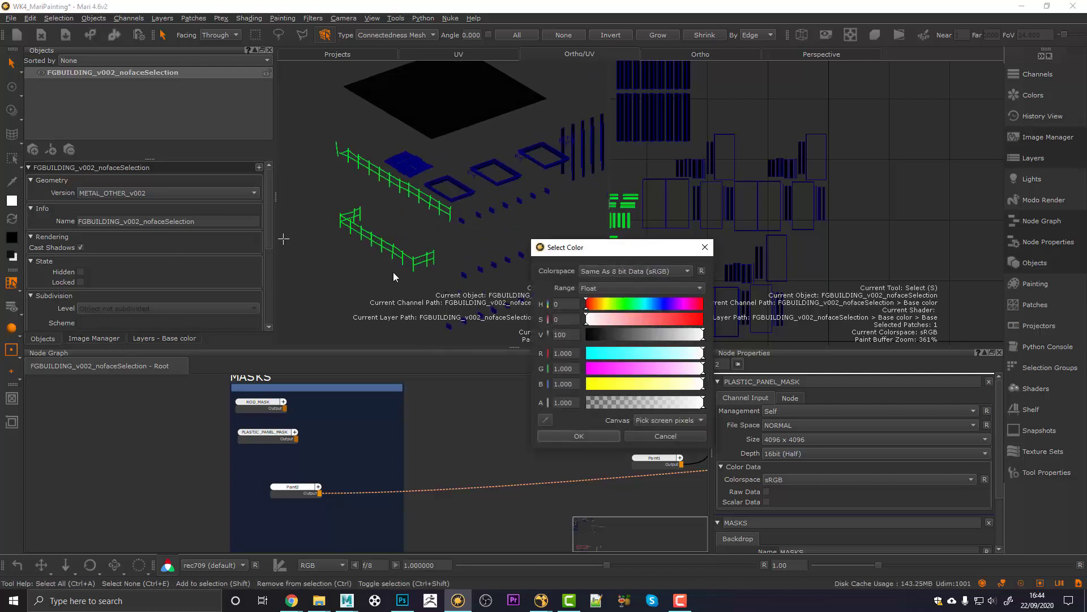
left_click_drag(573, 371, 547, 388)
type("00")
left_click(564, 369)
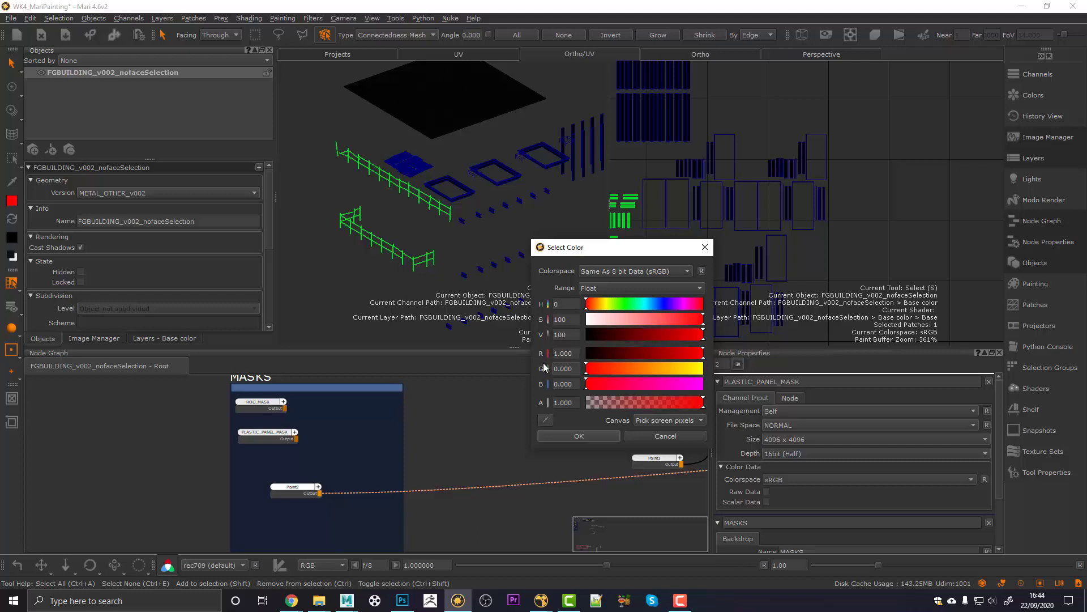
left_click(572, 436)
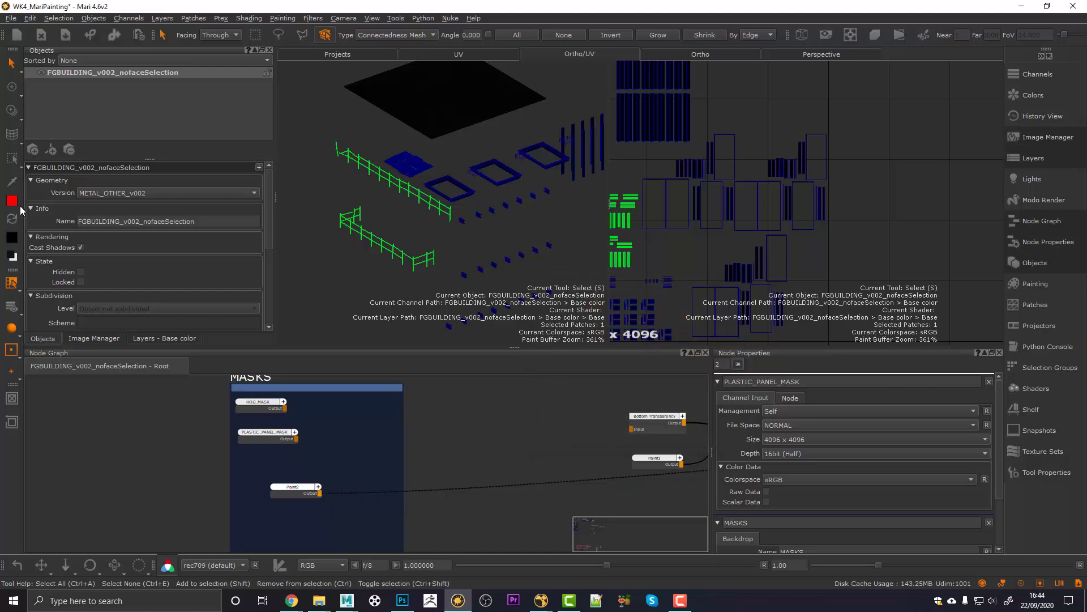
mouse_move(12, 201)
left_mouse_down()
mouse_move(295, 234)
mouse_move(360, 229)
left_mouse_up()
left_click_drag(292, 488, 273, 479)
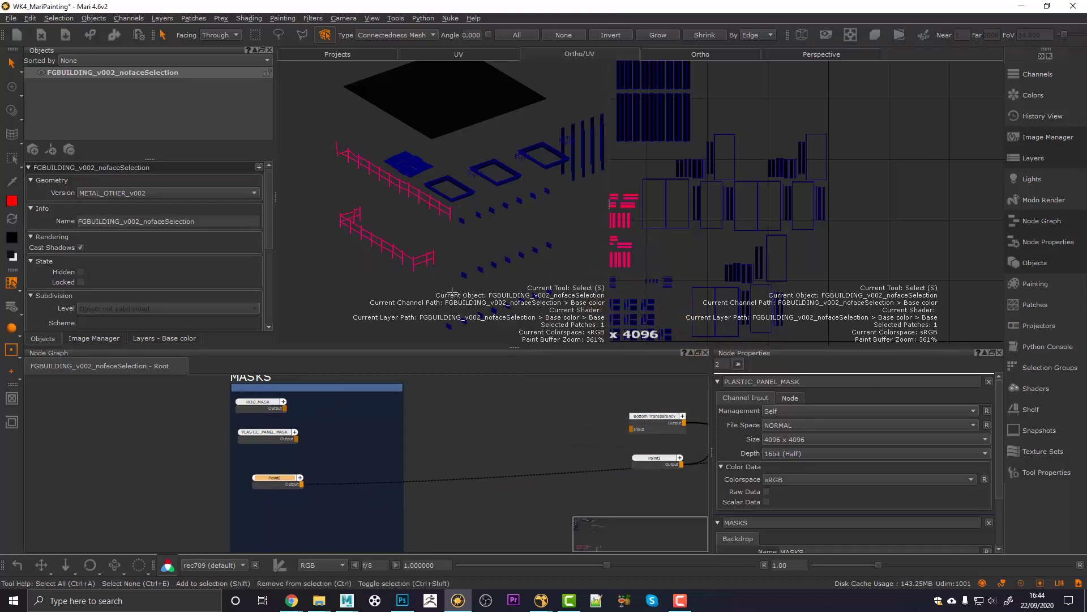
Step: Select the small railings and fill them with pure green
right_click_drag(452, 290, 409, 248, "alt")
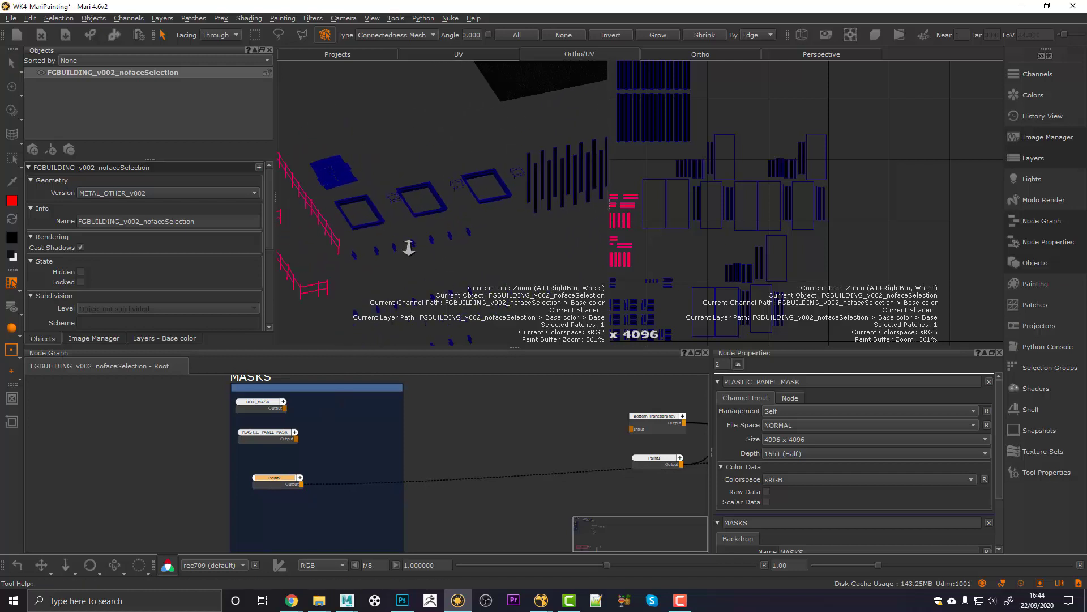
left_click_drag(409, 248, 462, 247, "alt")
left_click(459, 197)
middle_click_drag(571, 172, 452, 170, "alt")
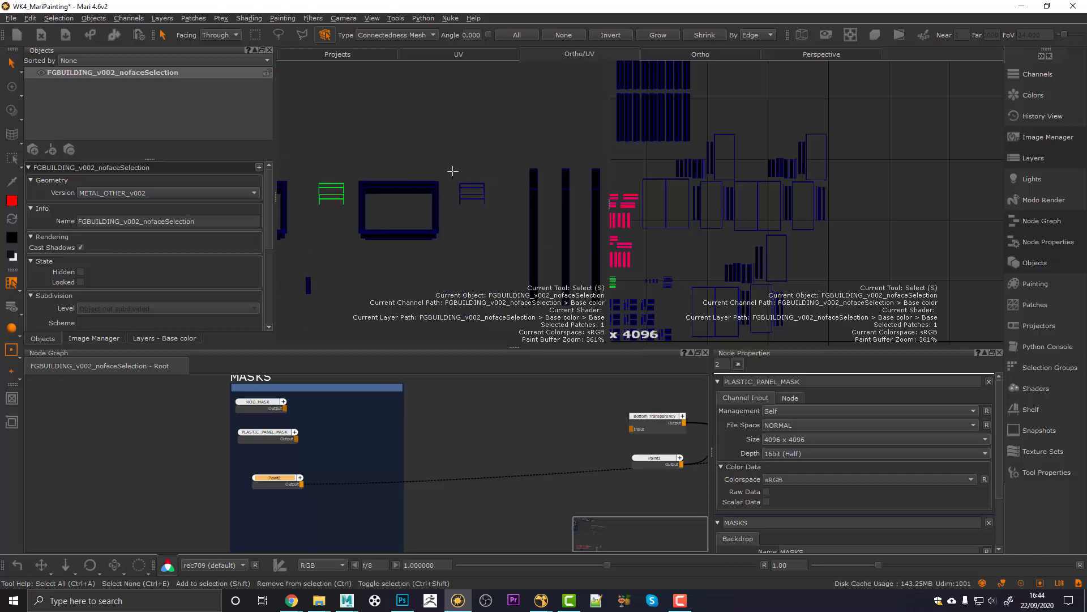
left_click(472, 196, "shift")
left_click(12, 200)
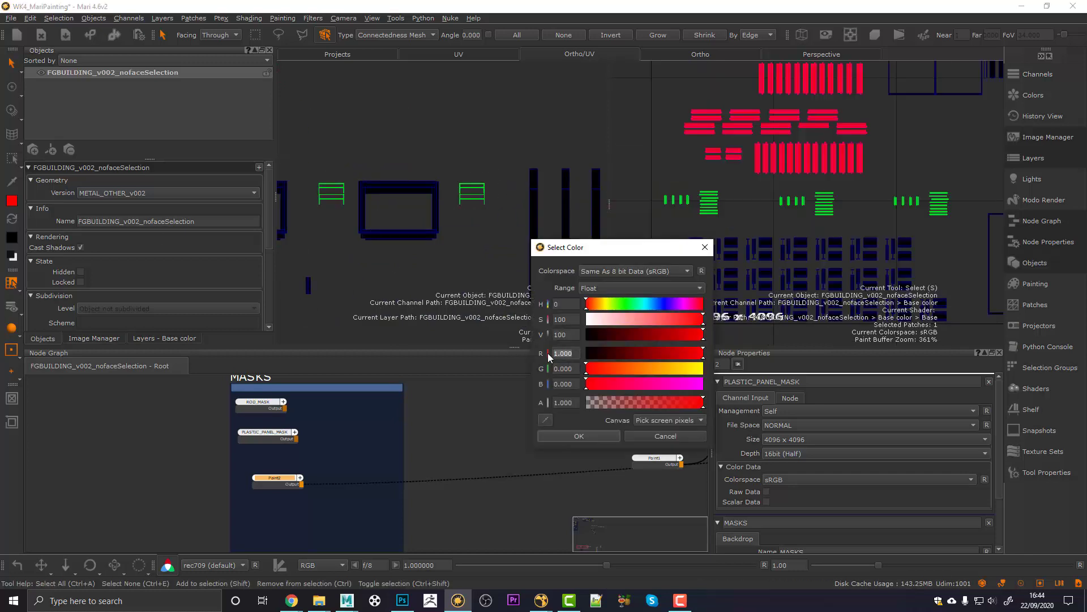
type("0")
key("Tab")
type("1")
key("Return")
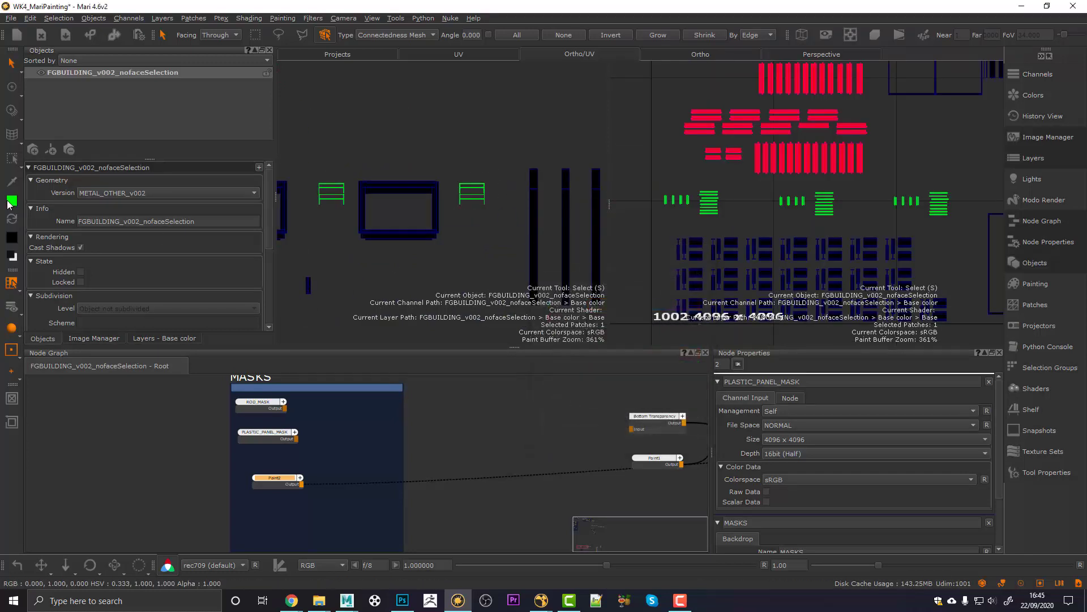
left_click_drag(11, 200, 324, 194)
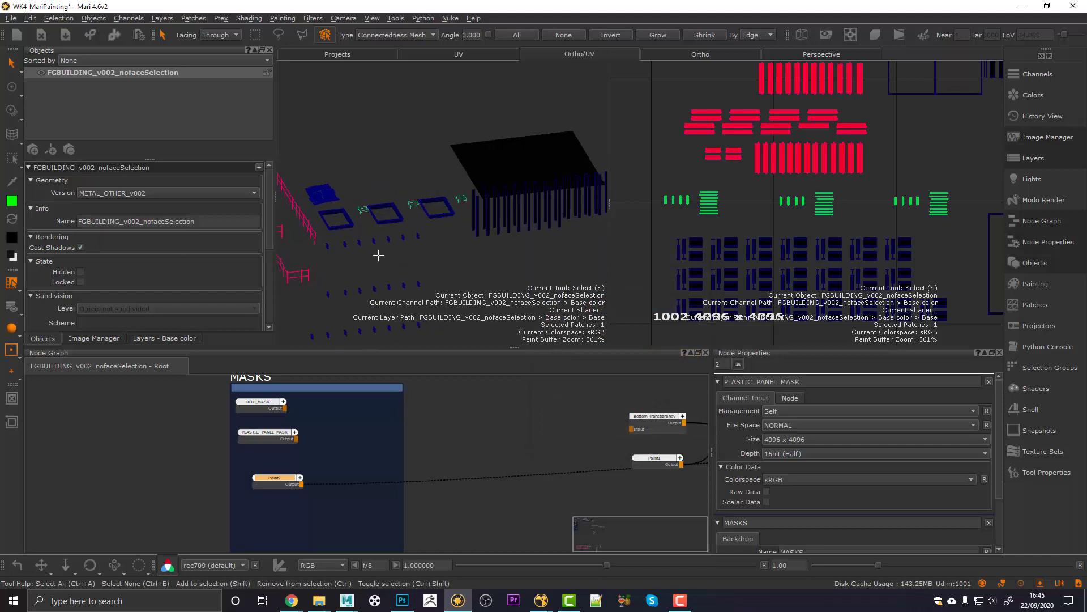
Step: Select the remaining small frames and bars and fill them with pure blue
left_click_drag(377, 253, 420, 205, "alt")
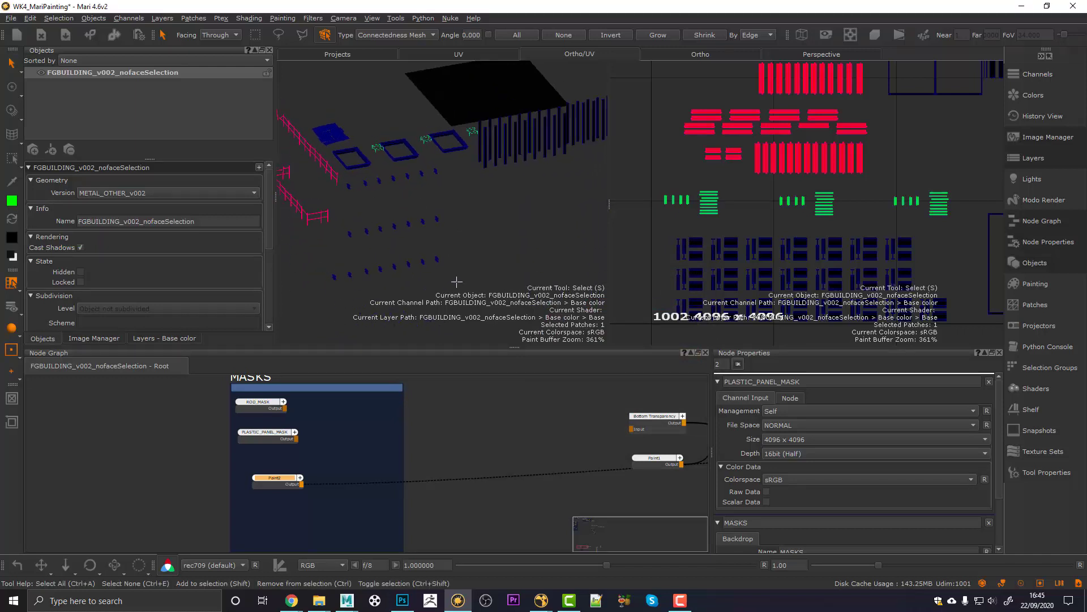
left_click_drag(456, 281, 282, 173)
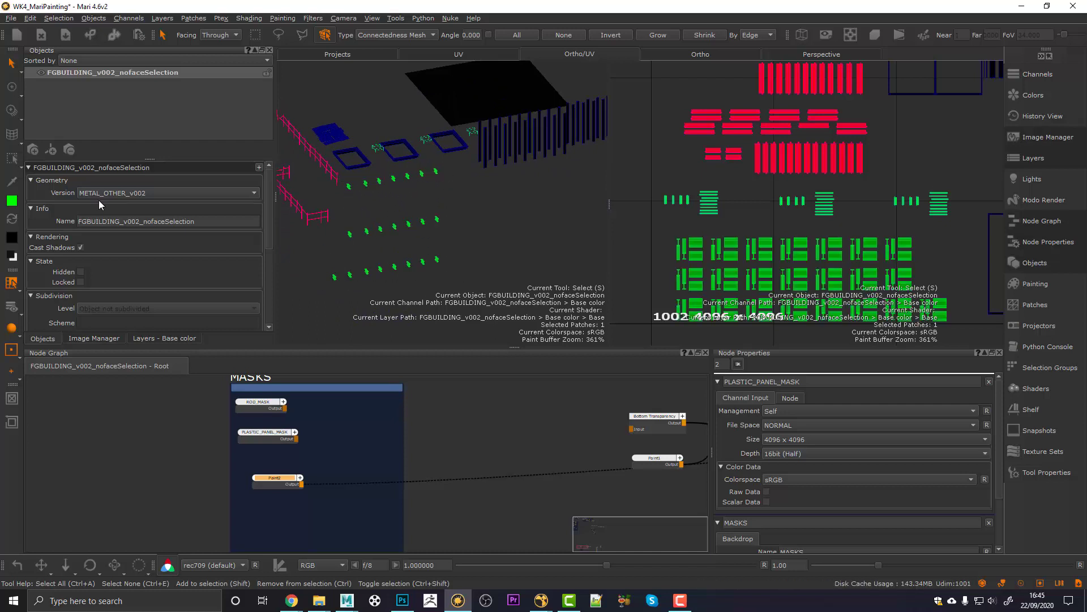
left_click(12, 201)
double_click(565, 367)
type("0")
double_click(566, 382)
type("1")
key("Return")
mouse_move(12, 201)
left_mouse_down()
mouse_move(377, 224)
mouse_move(379, 186)
left_mouse_up()
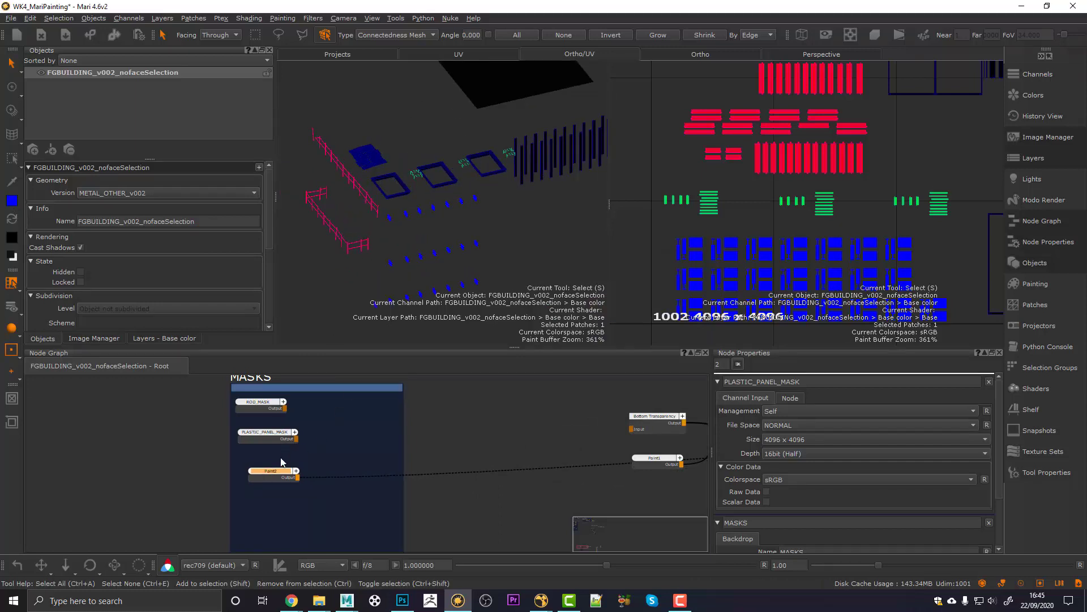
left_click_drag(271, 477, 265, 476)
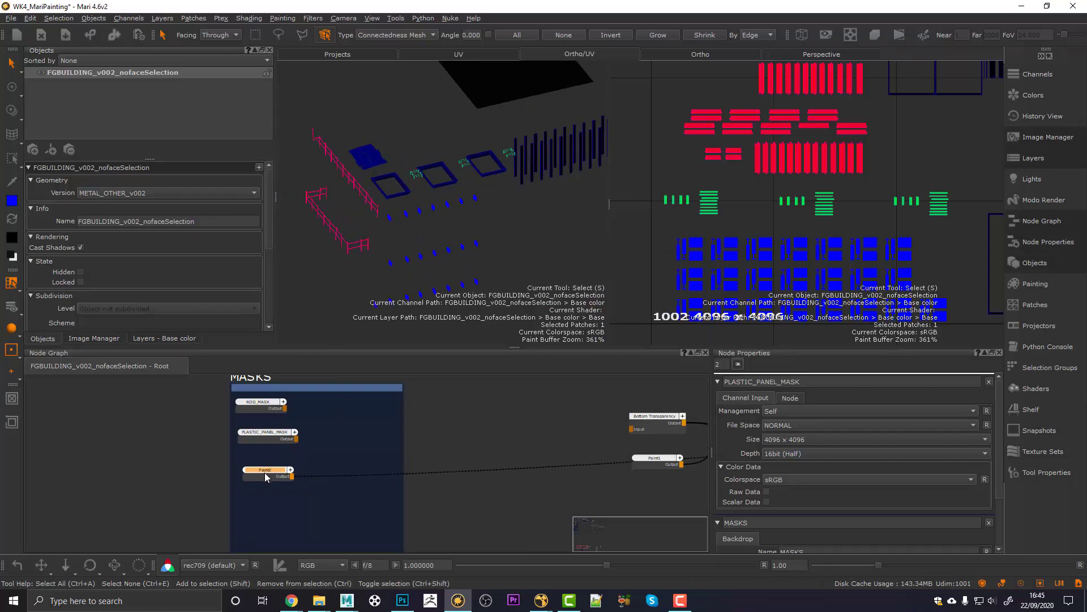
Step: Add a Shuffle node after Paint2 using the shu search
key("Tab")
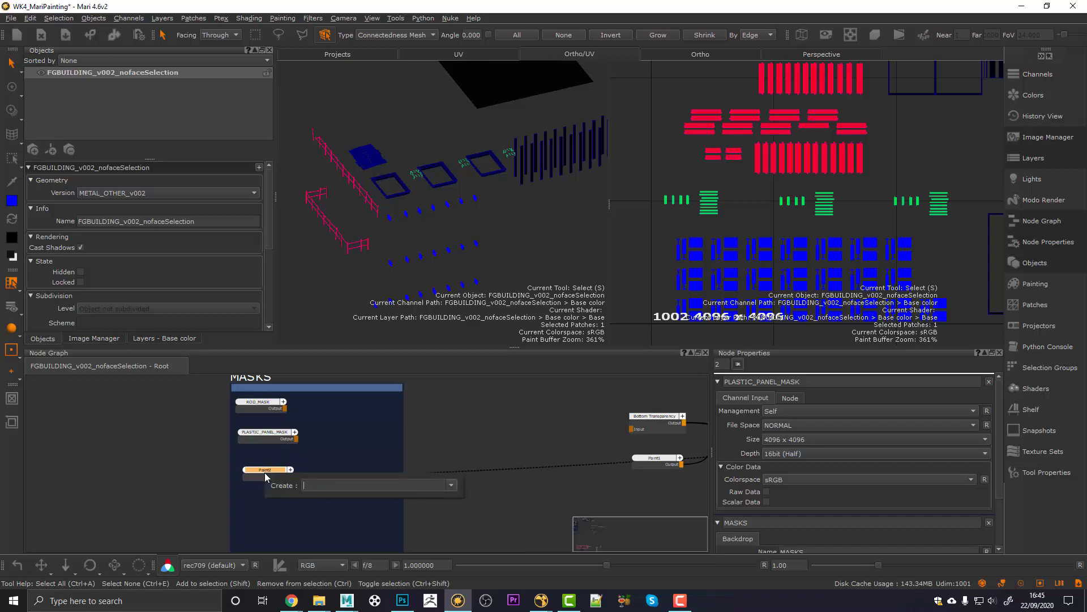
type("shu")
key("Return")
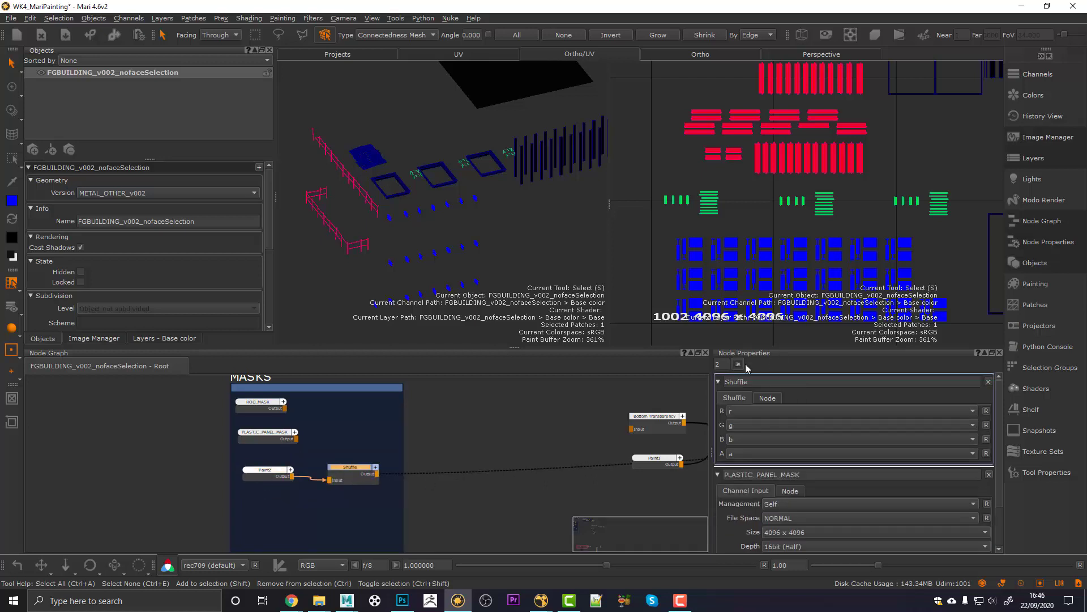
Step: Set the Shuffle's R, G and B channels to g and keep alpha as a
left_click(735, 424)
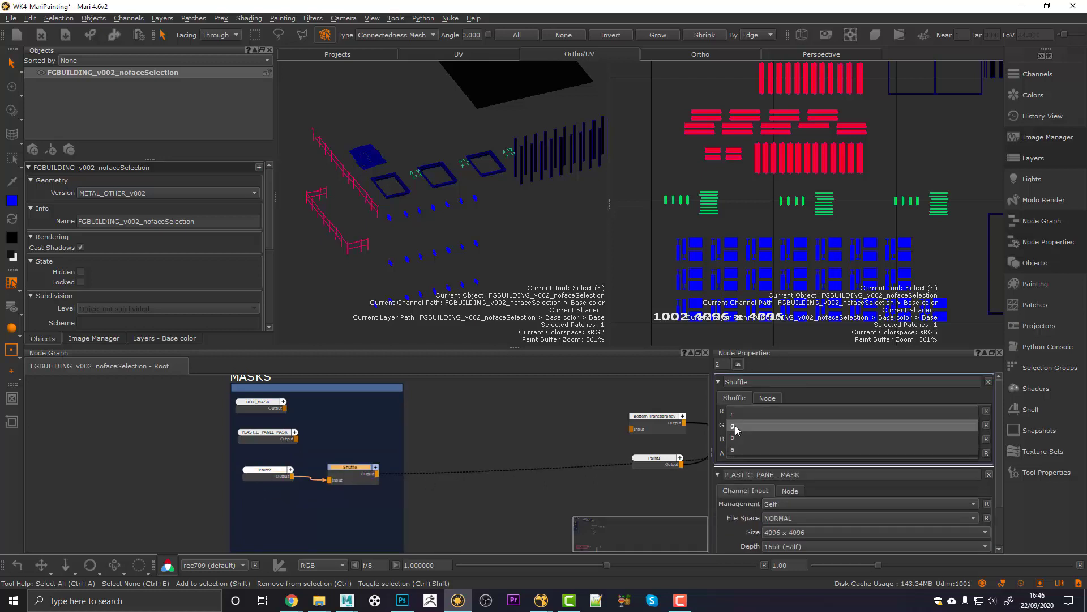
left_click(736, 426)
left_click(737, 415)
left_click(737, 423)
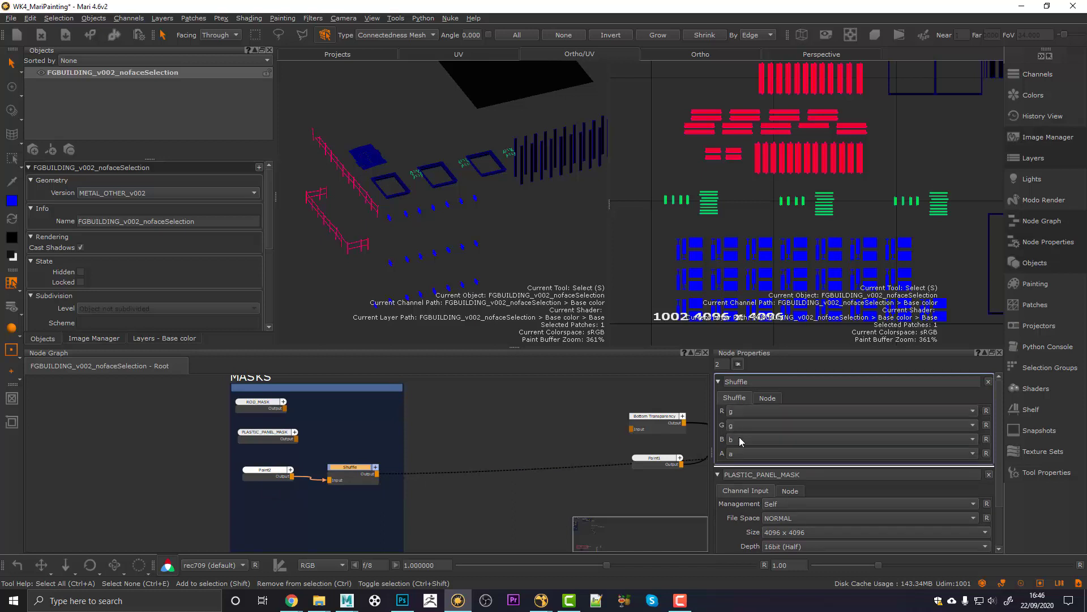
left_click(736, 426)
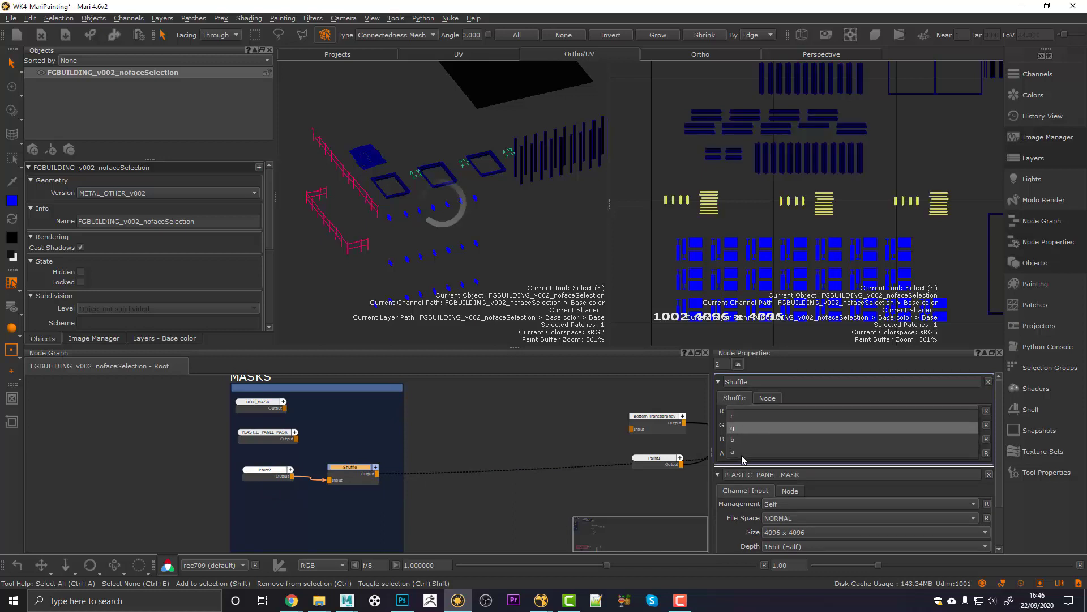
left_click(736, 425)
left_click(741, 454)
left_click(736, 430)
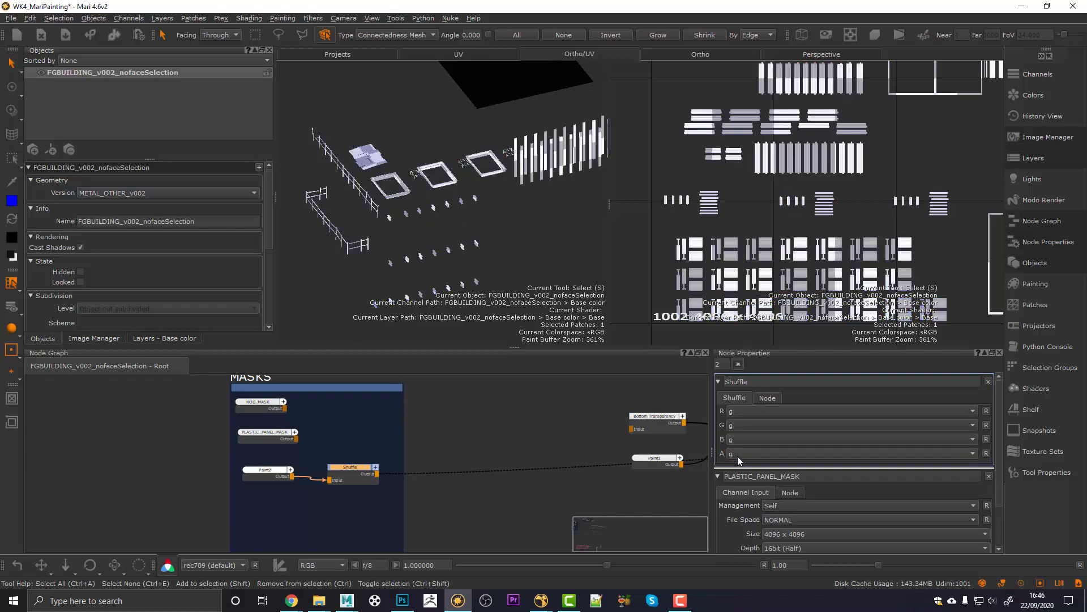
left_click(738, 456)
left_click(740, 480)
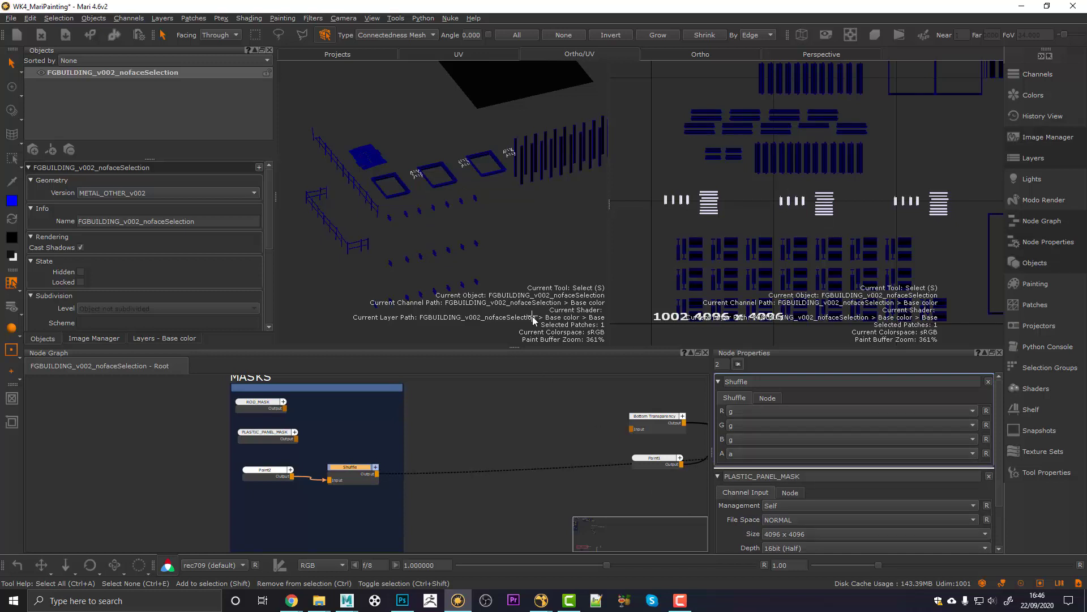
right_click_drag(419, 259, 429, 177, "alt")
left_click_drag(462, 188, 424, 205, "alt")
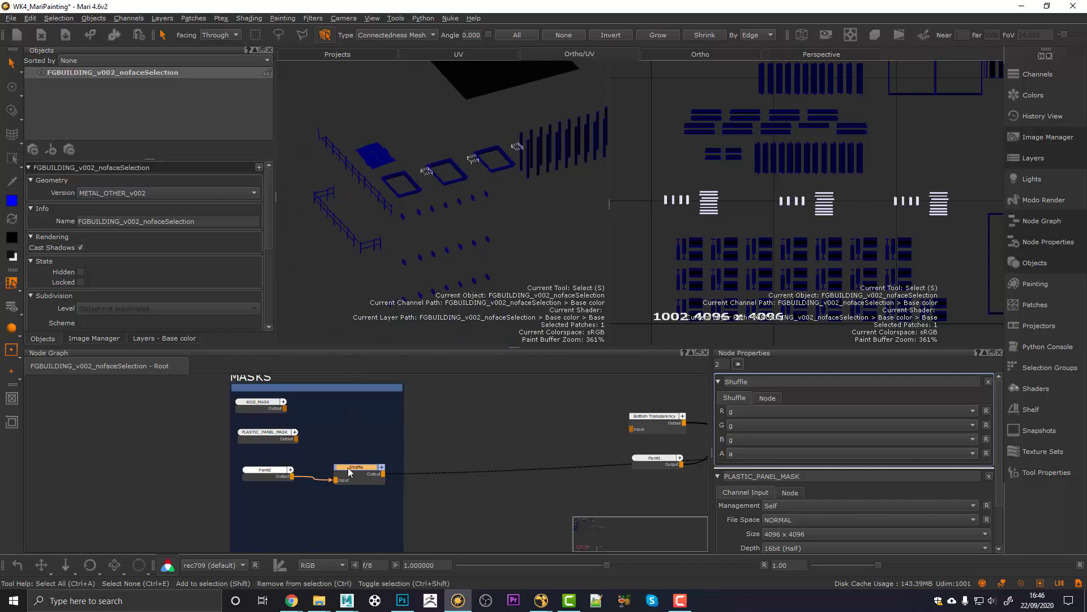
double_click(749, 383)
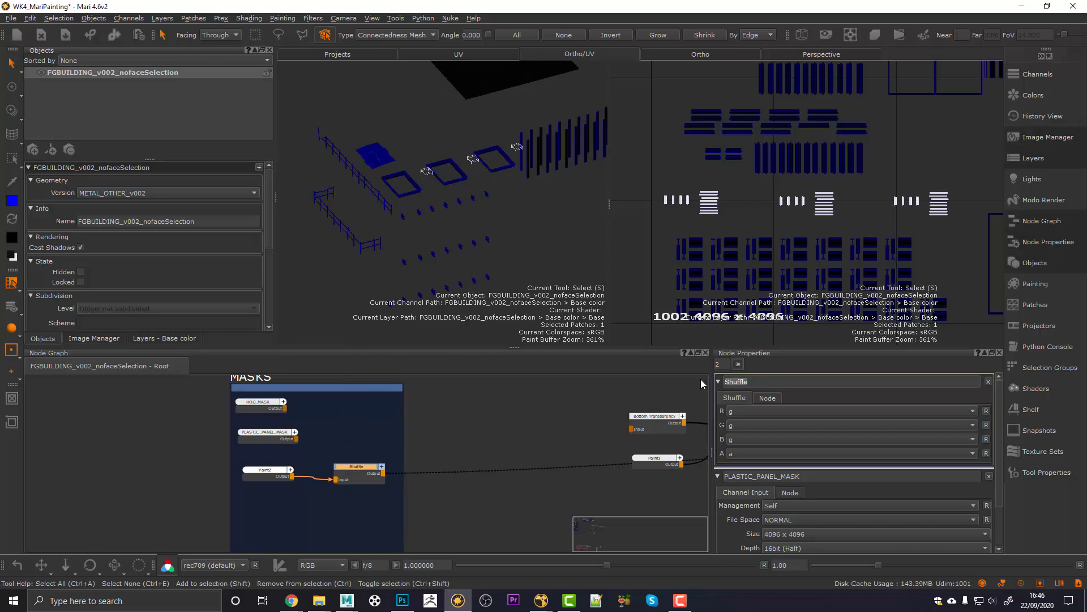
Step: Name the first shuffle SQUARE_RAILINGS and add a second Paint2 Shuffle named LINE_RAILINGS
type("SQUARE_RAILINGS")
key("Return")
key("Tab")
type("Shuffle")
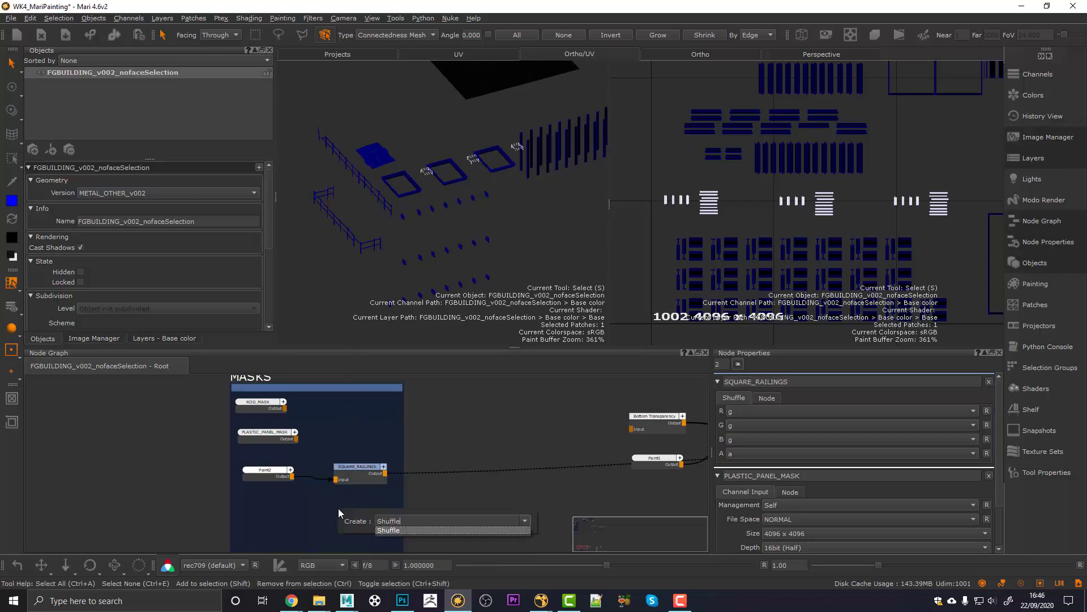
key("Return")
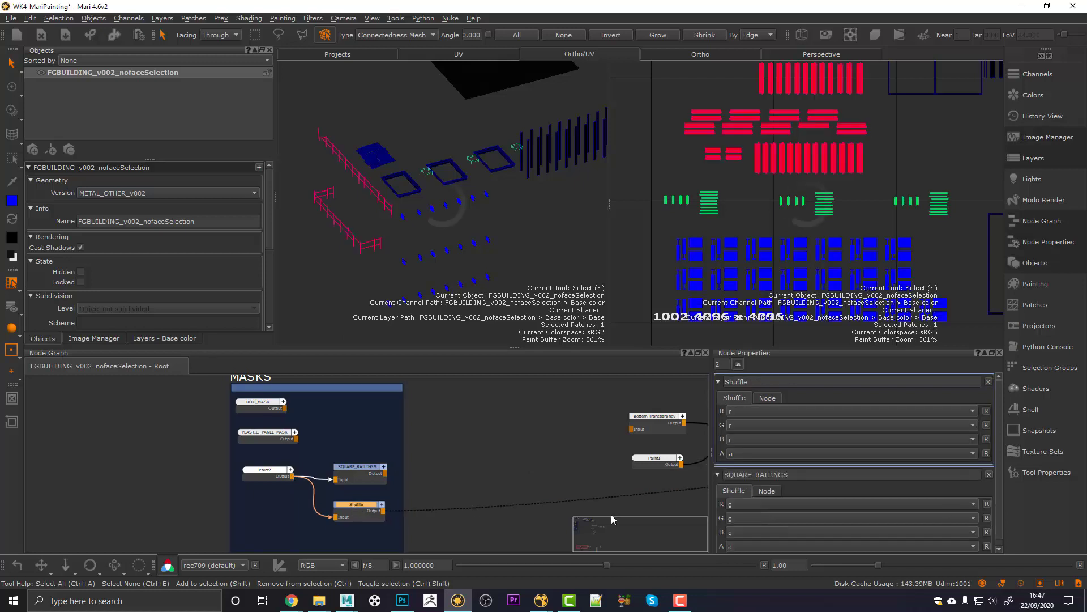
type("LINE_RAILINGS")
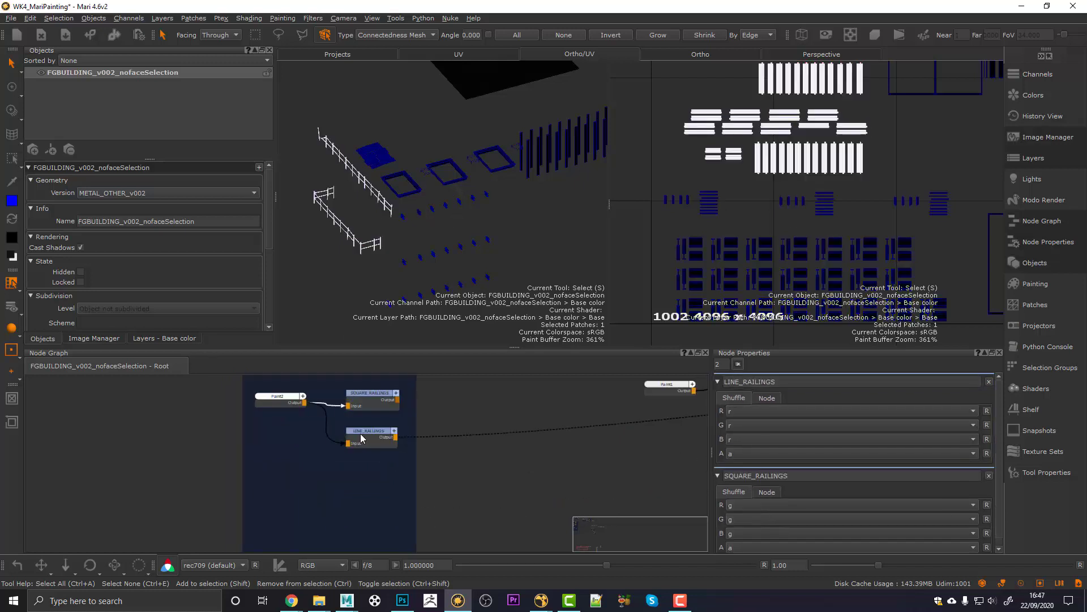
key("Return")
Step: Duplicate LINE_RAILINGS and connect the copy's input to Paint2
key("ctrl+c")
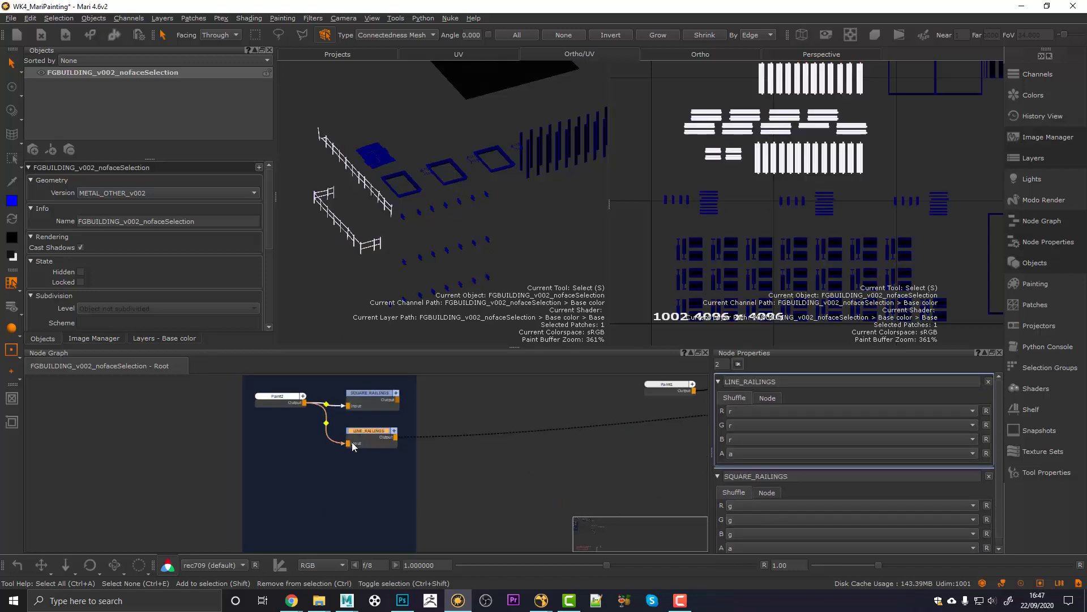
key("ctrl+v")
mouse_move(465, 429)
left_mouse_down()
mouse_move(405, 464)
mouse_move(297, 401)
left_mouse_up()
left_click(363, 396)
mouse_move(406, 470)
left_mouse_down()
mouse_move(372, 465)
mouse_move(370, 396)
mouse_move(372, 487)
left_mouse_up()
Step: Arrange LINE_RAILINGS and SQUARE_RAILINGS below Paint2 inside the MASKS backdrop
left_click(364, 433)
middle_click_drag(369, 494, 380, 418)
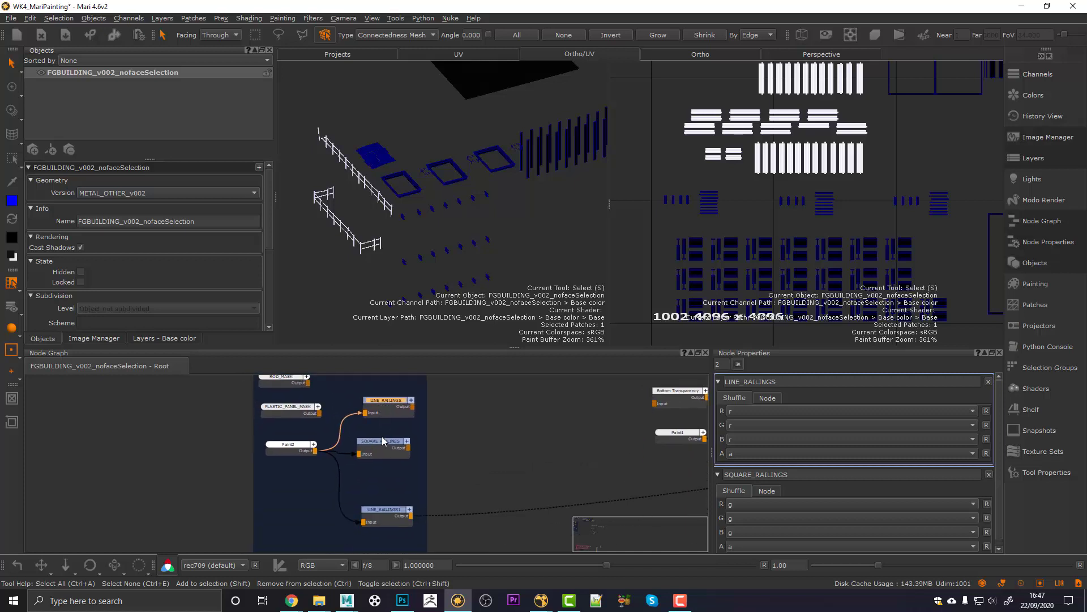
left_click_drag(381, 450, 386, 486)
left_click_drag(385, 414, 385, 444)
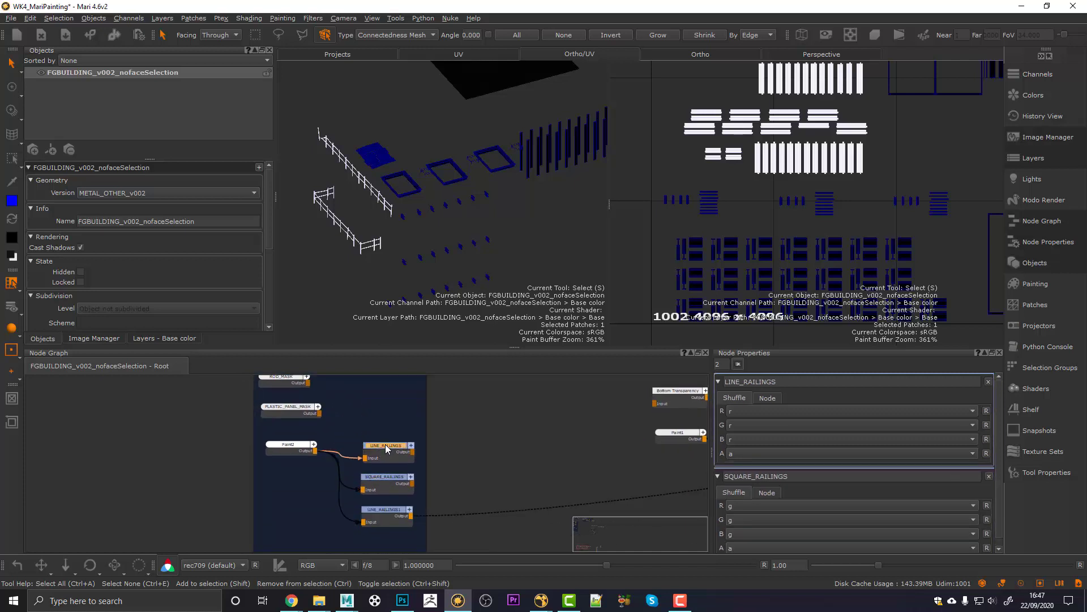
left_click(381, 474)
Step: Set the copied LINE_RAILINGS1 shuffle to pull the blue channel
left_click(385, 511)
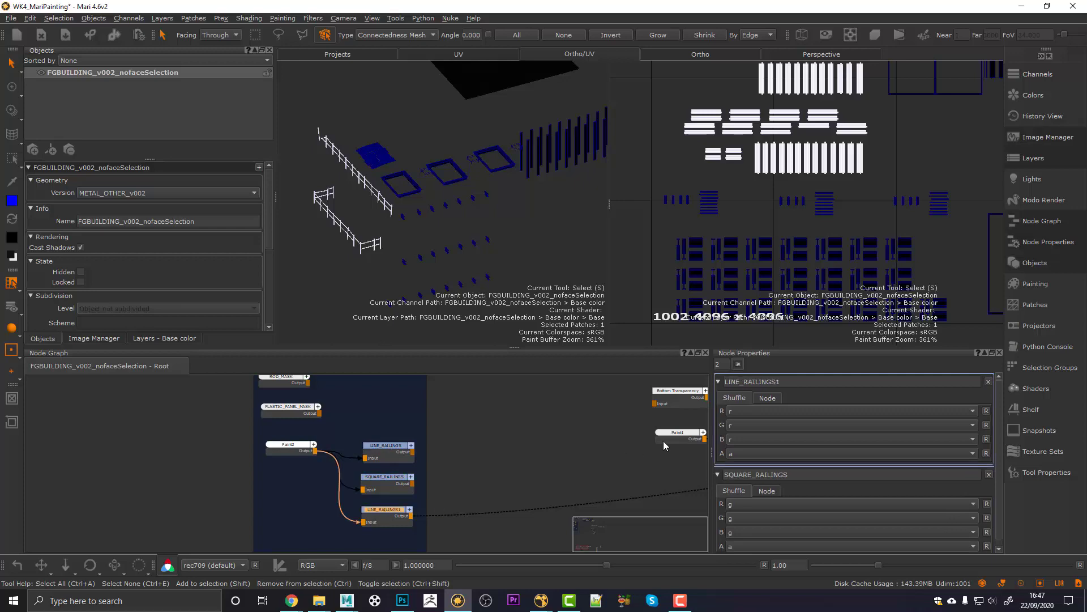
left_click(734, 410)
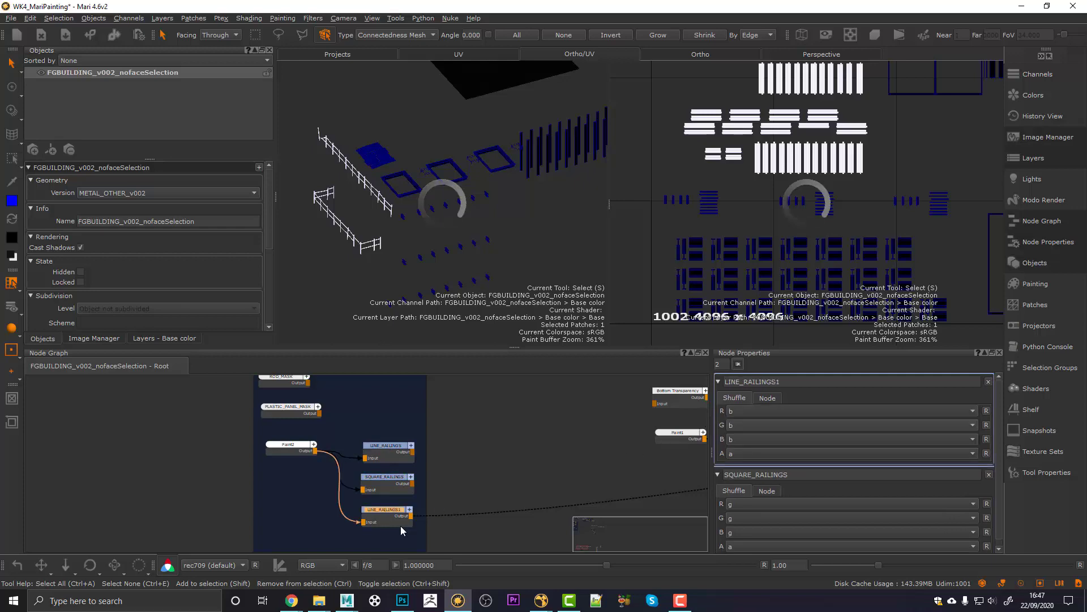
left_click(400, 527)
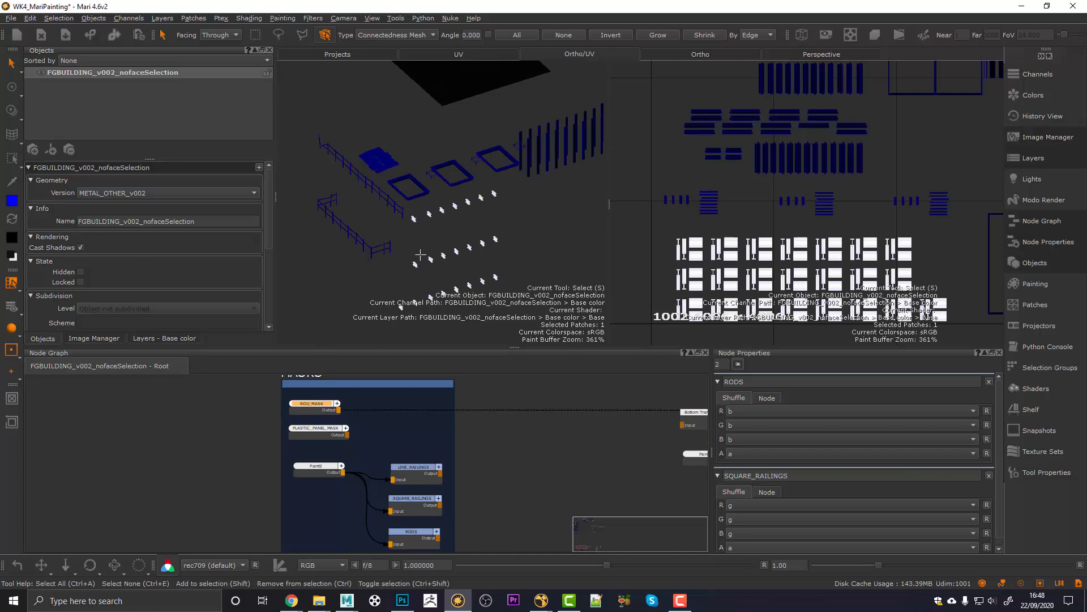
Step: Preview the Paint2 mask and the LINE_RAILINGS mask on the building
left_click(316, 465)
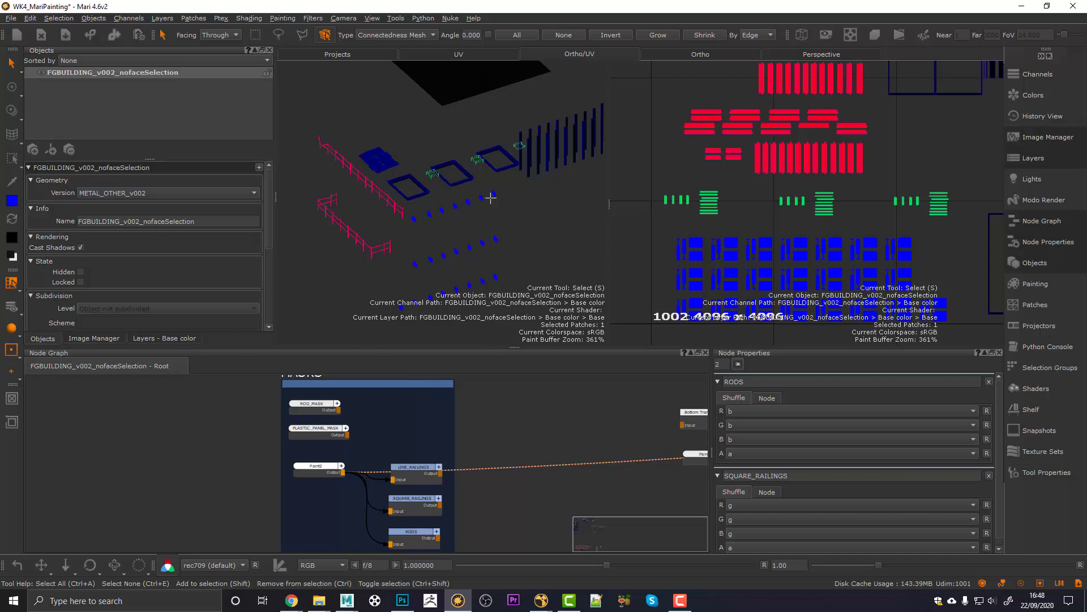
scroll(490, 197, "down", 3)
left_click(410, 473)
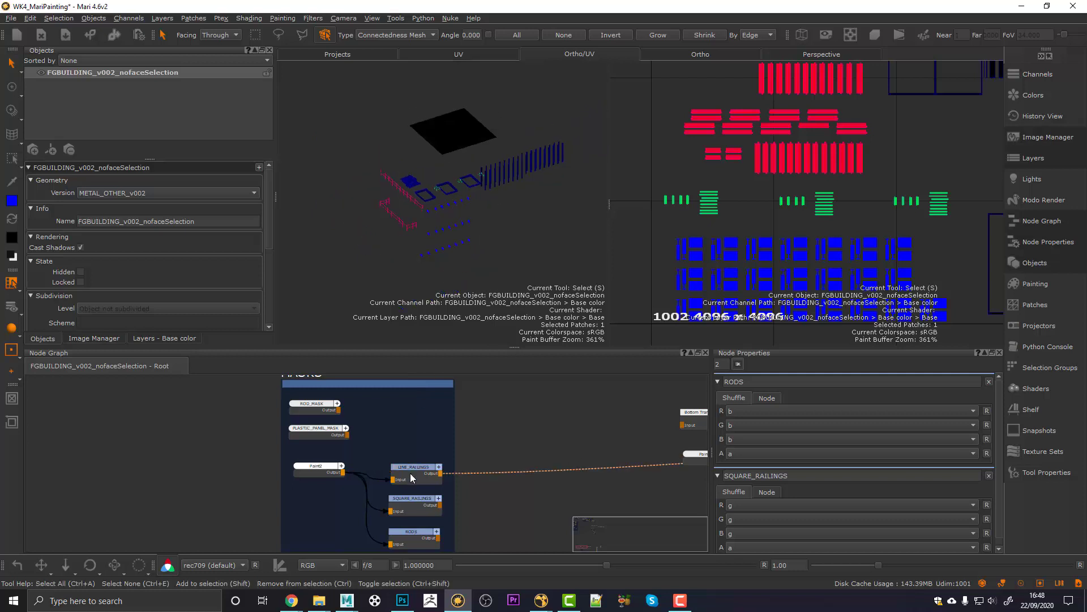
Step: Preview PLASTIC_PANEL_MASK and ROD_MASK on the building, then bring up node creation beside Base color
left_click(317, 429)
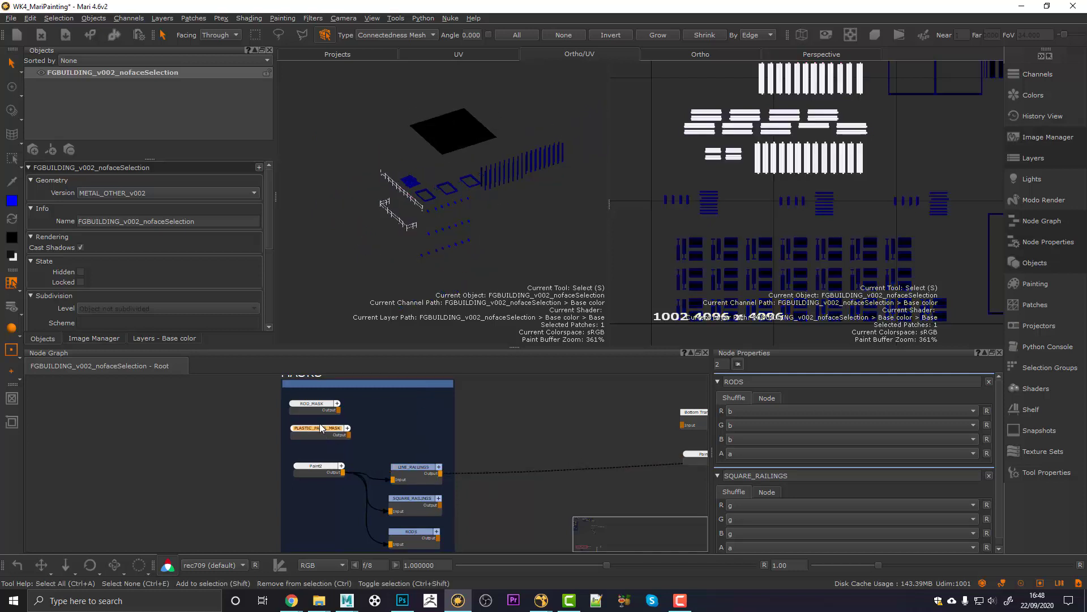
left_click_drag(315, 407, 318, 411)
left_click(318, 411)
key("1")
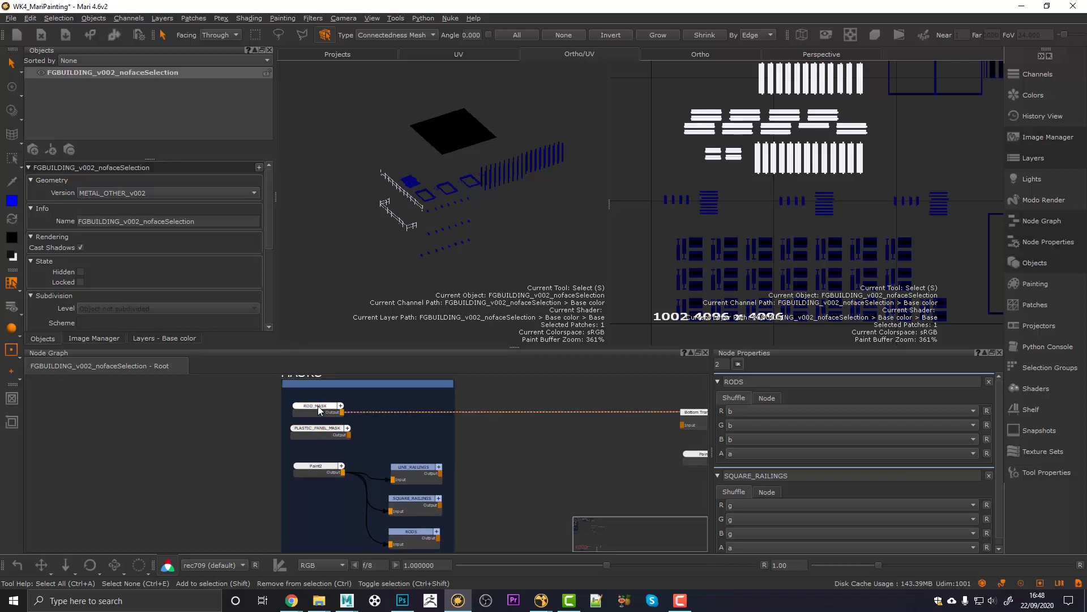
left_click(317, 431)
key("1")
left_click_drag(455, 208, 456, 223, "alt")
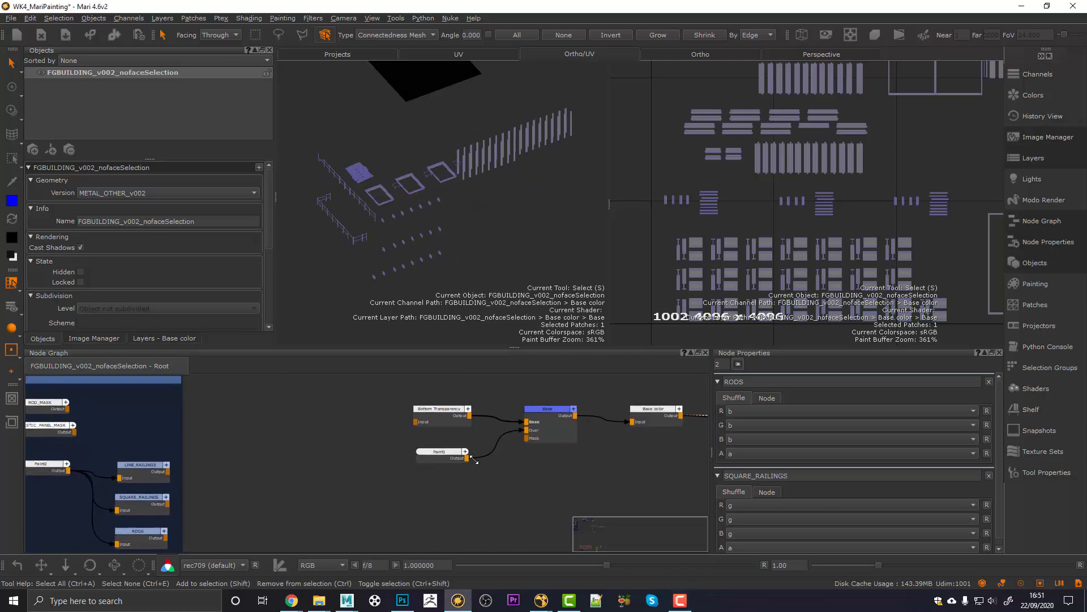
mouse_move(480, 484)
middle_mouse_down()
mouse_move(331, 429)
mouse_move(365, 441)
mouse_move(373, 470)
middle_mouse_up()
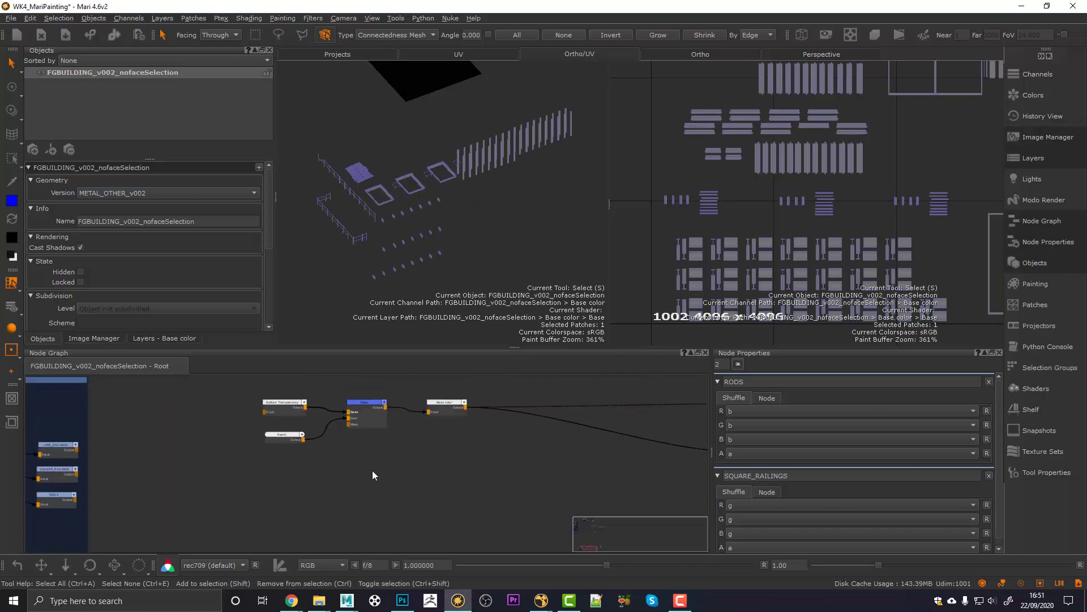
key("Tab")
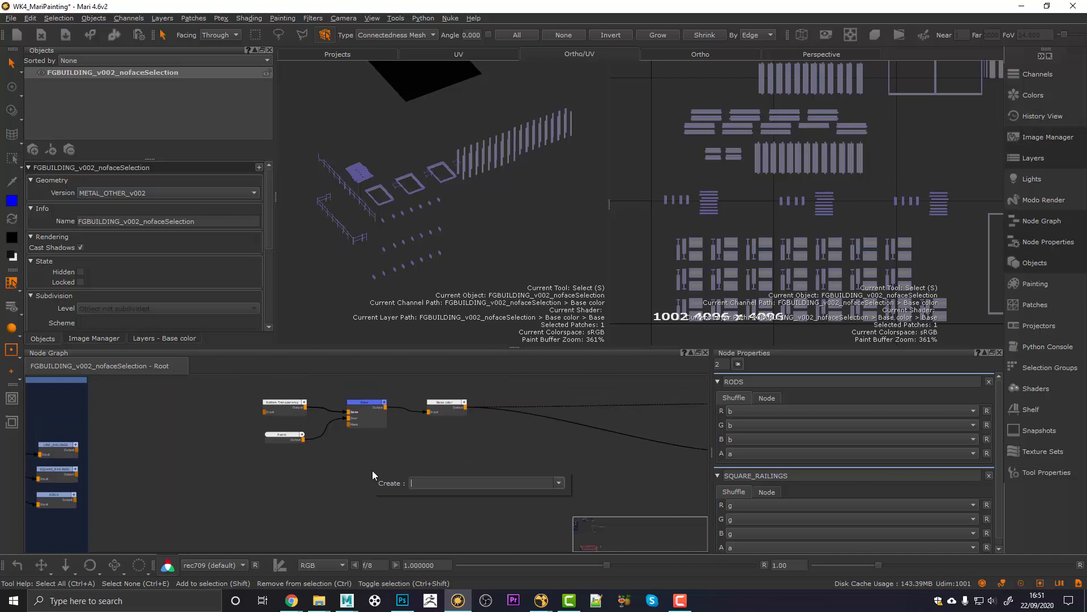
Step: Create a Tiled node (Tiled4) and view its output on the building
type("til")
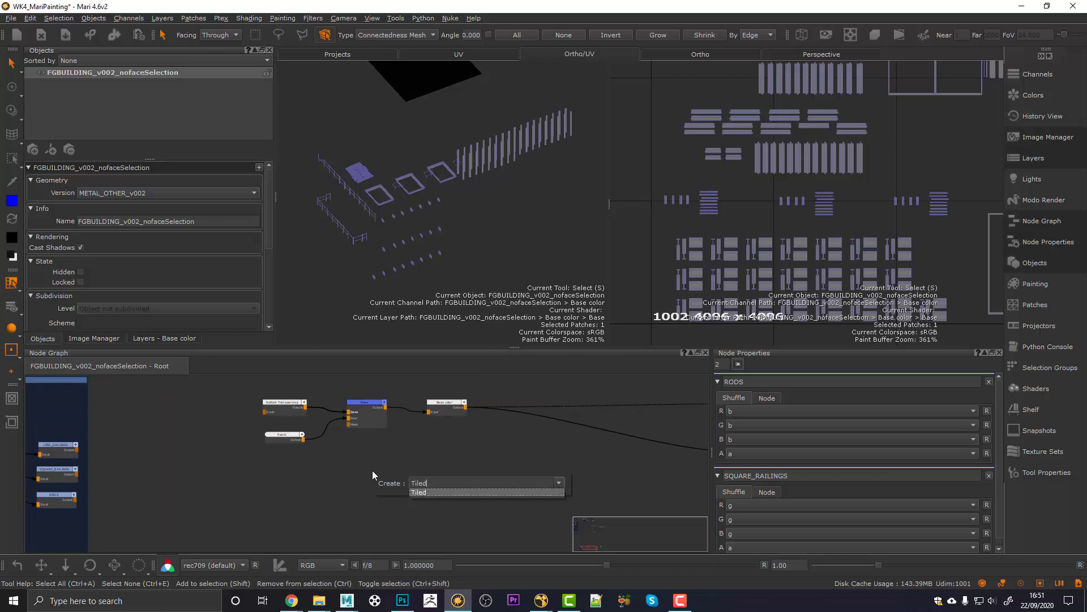
key("Return")
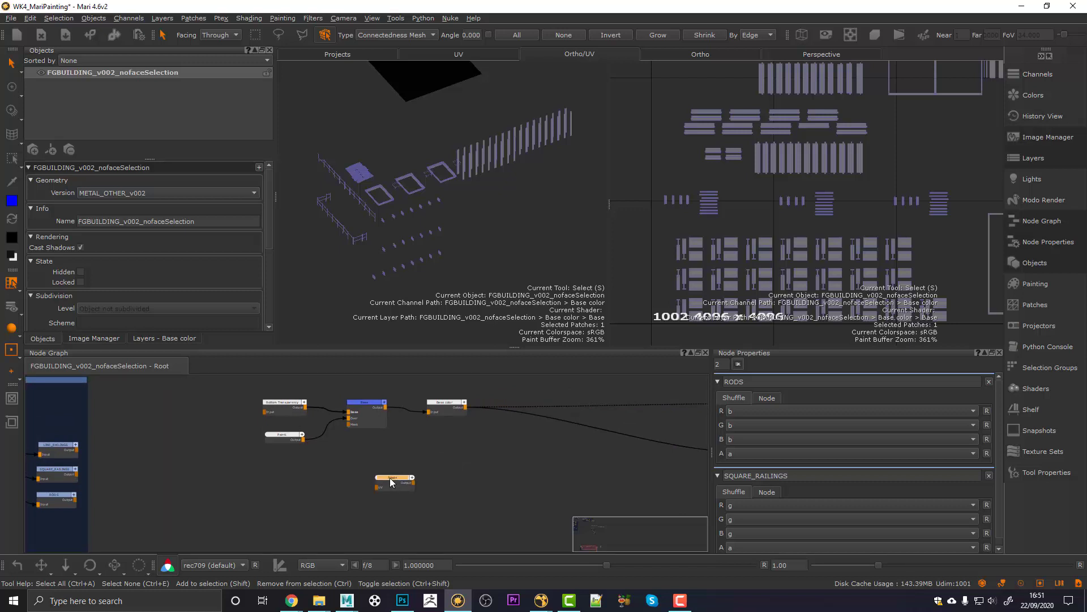
double_click(390, 479)
key("1")
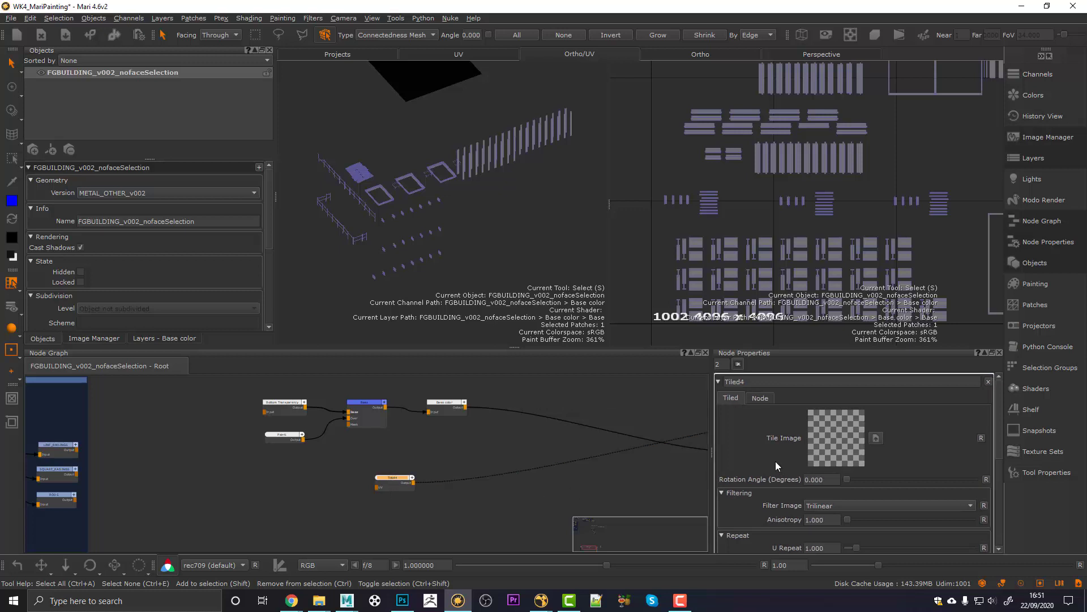
left_click_drag(506, 245, 376, 193, "alt")
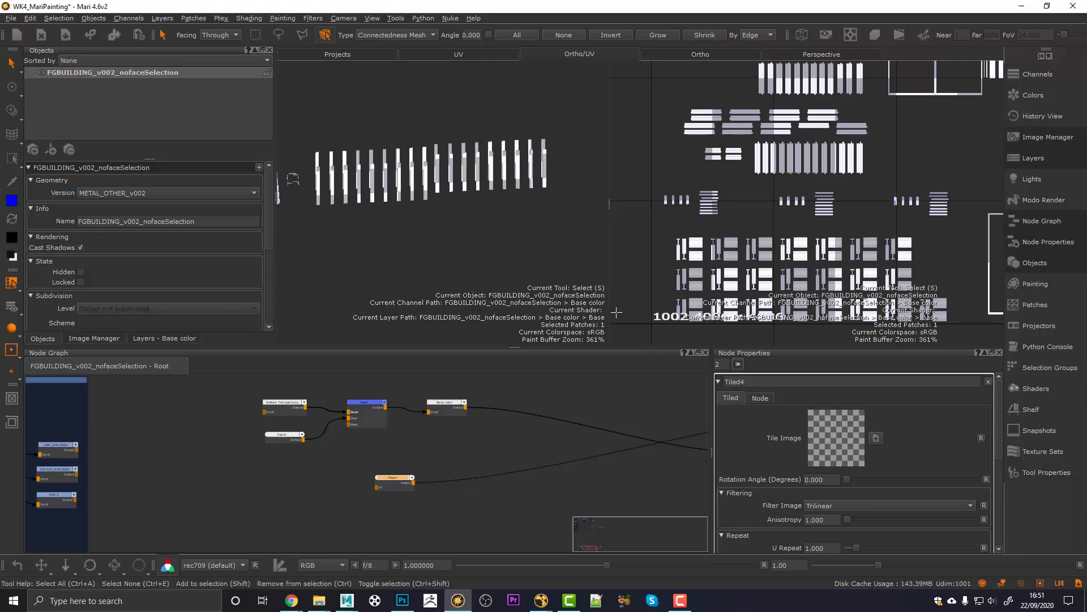
Step: Load RUSTYMETAL.jpg from sourceimages as Tiled4's tile image
left_click(876, 437)
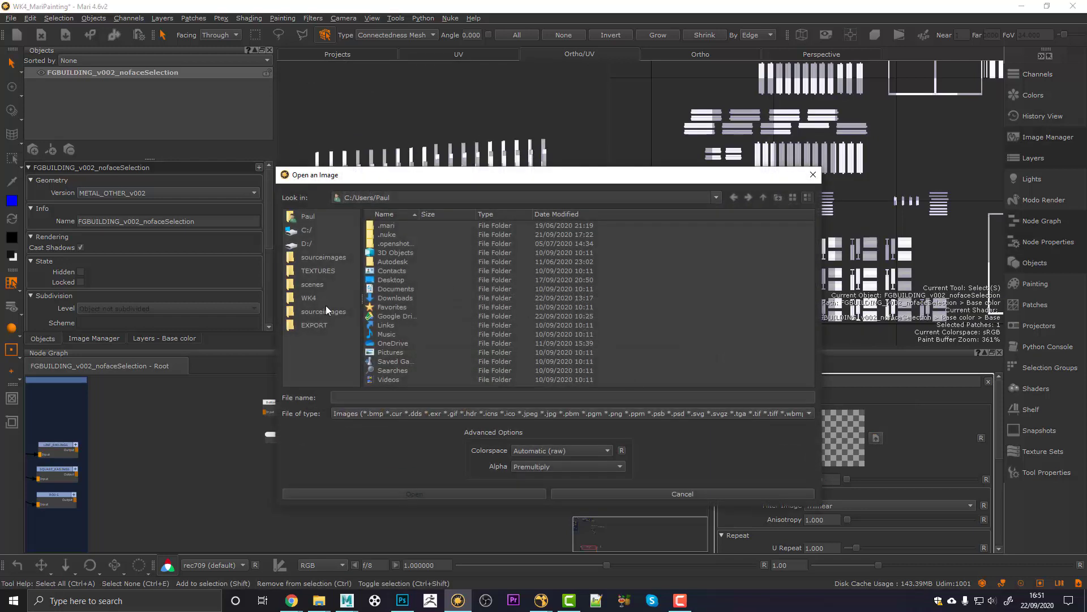
left_click(325, 311)
left_click(375, 234)
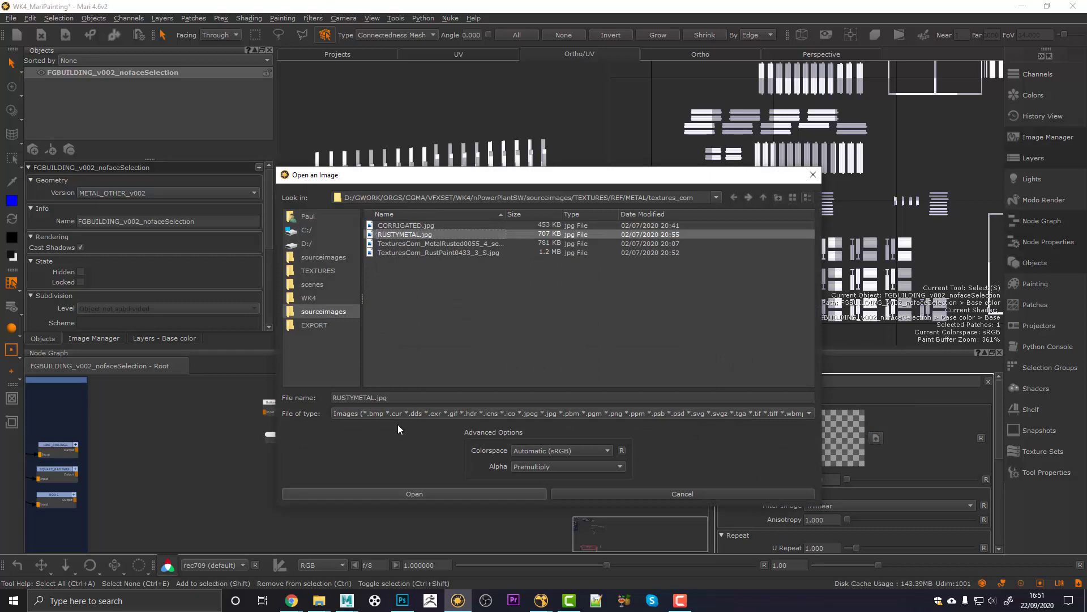
left_click(410, 492)
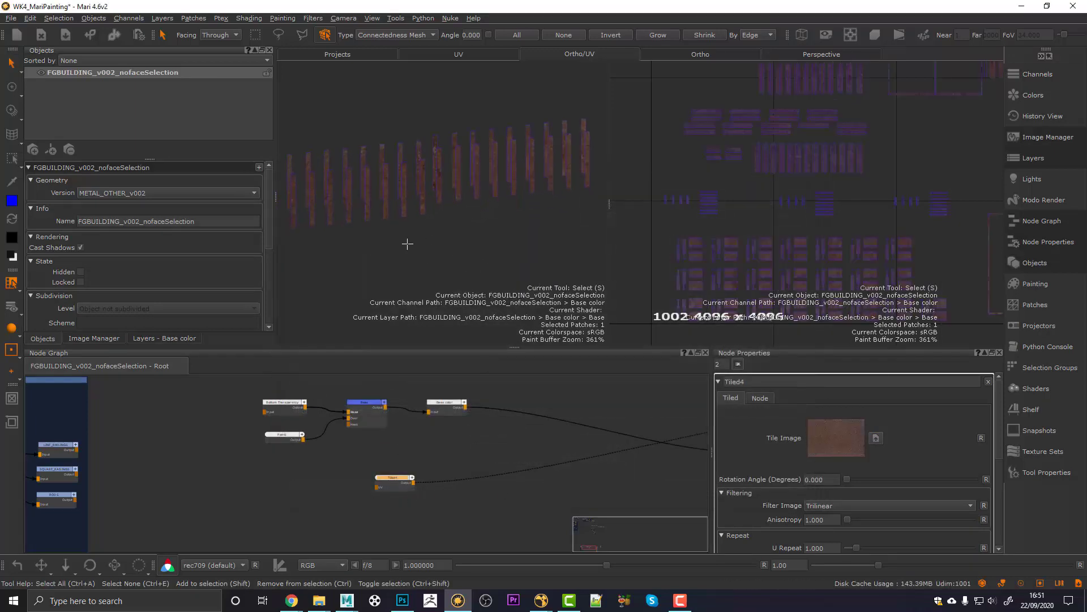
Step: Switch the geometry version to FGBUILDING_v002.obj and frame the whole building
left_click(114, 194)
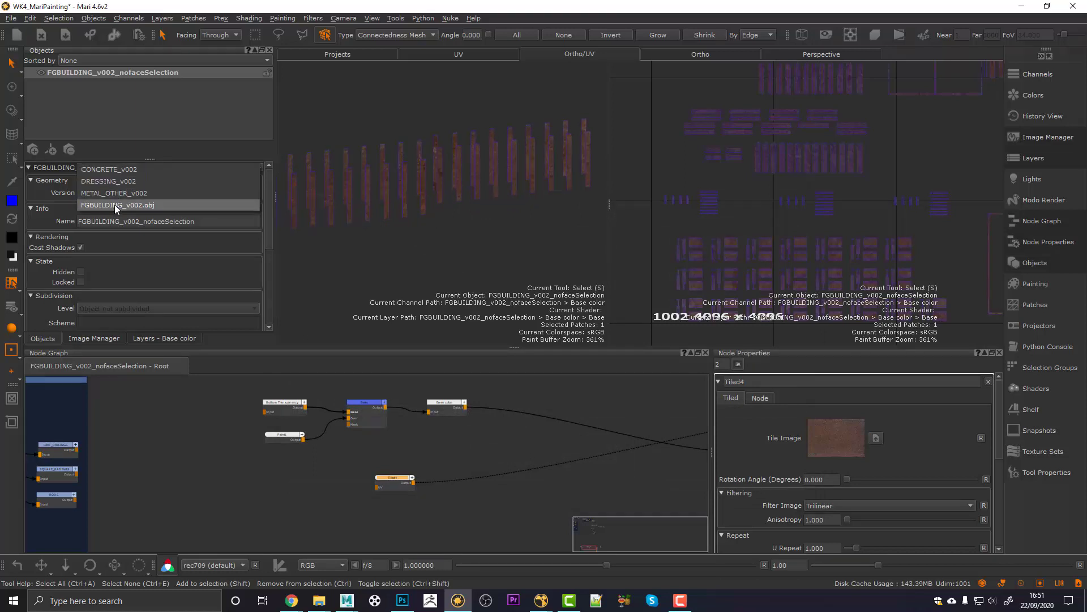
left_click(114, 205)
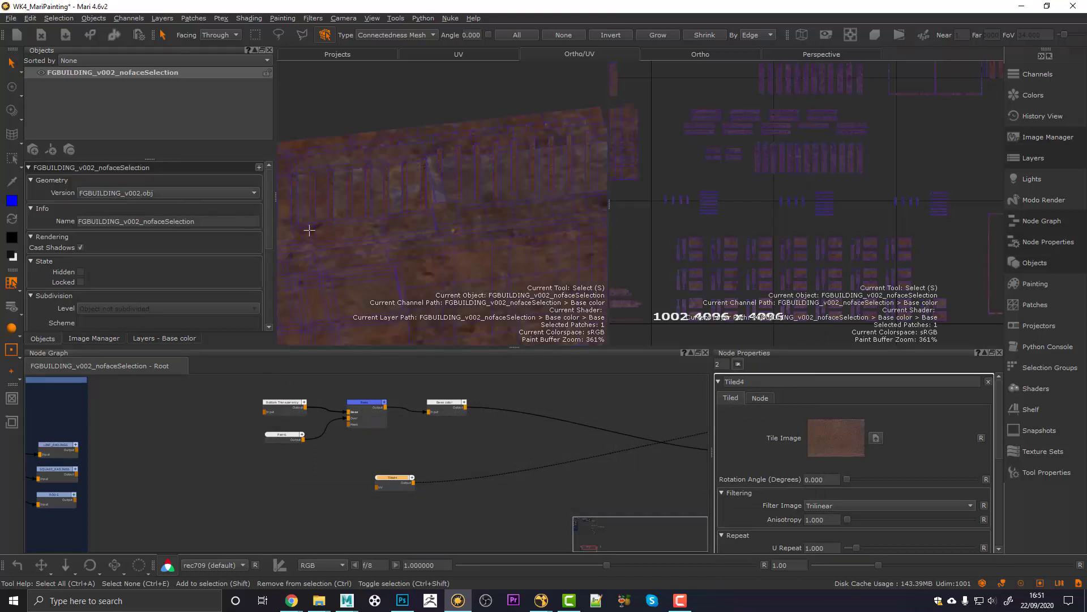
right_click_drag(473, 235, 415, 236, "alt")
left_click_drag(415, 236, 413, 253, "alt")
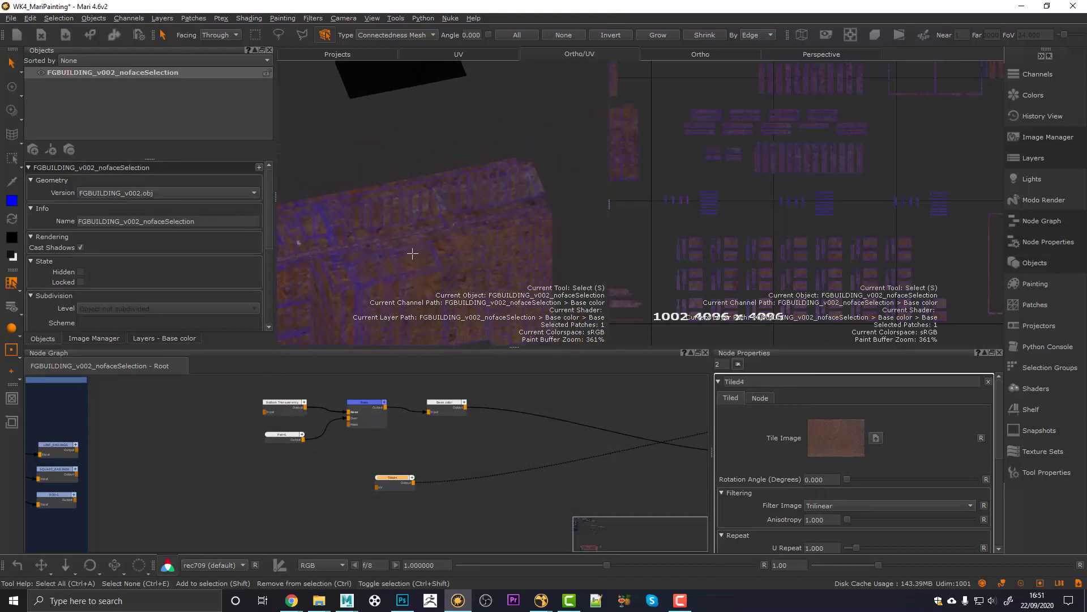
right_click_drag(413, 252, 430, 255, "alt")
left_click_drag(410, 254, 406, 223, "alt")
middle_click_drag(405, 223, 393, 262, "alt")
right_click_drag(393, 262, 504, 262, "alt")
middle_click_drag(504, 262, 477, 256, "alt")
left_click_drag(476, 256, 442, 262, "alt")
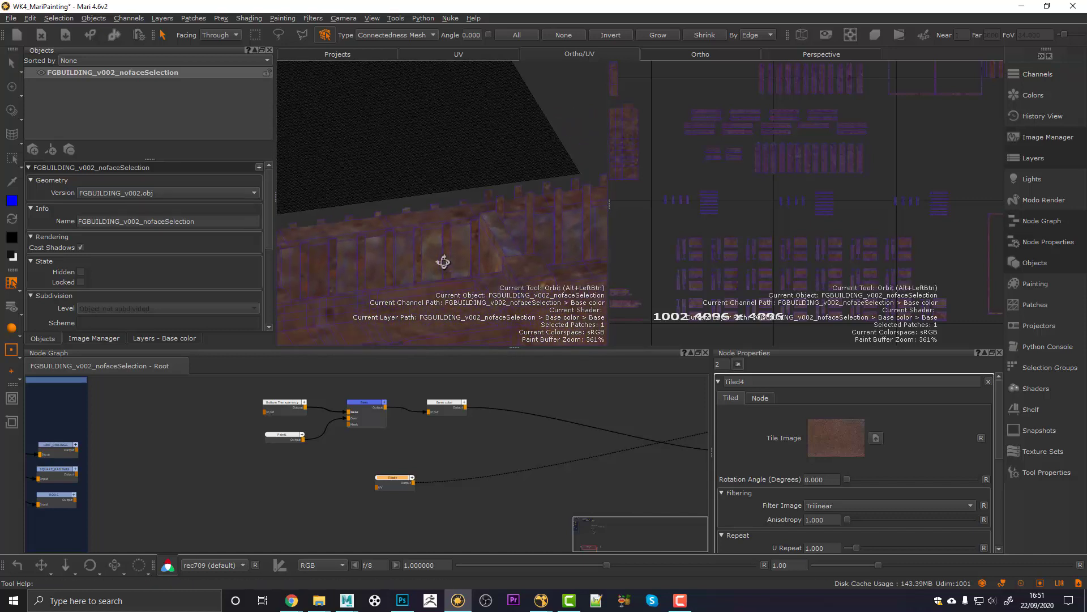
scroll(736, 506, "down", 1)
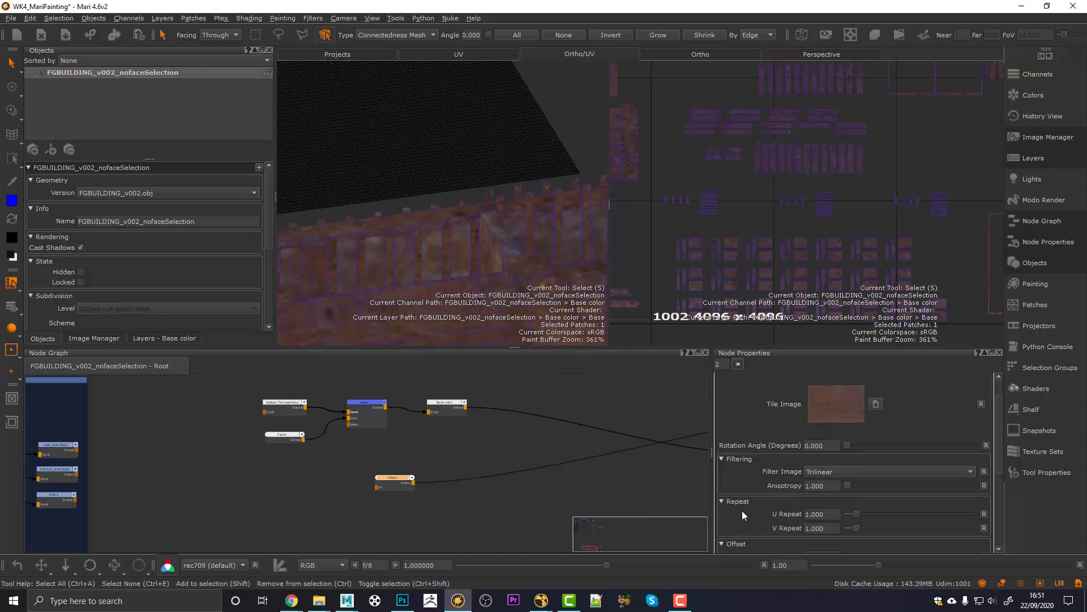
Step: Set Tiled4's U and V Repeat to 5 with a U/V offset of 0.009/0.109
left_click_drag(831, 515, 799, 513)
type("5")
key("Return")
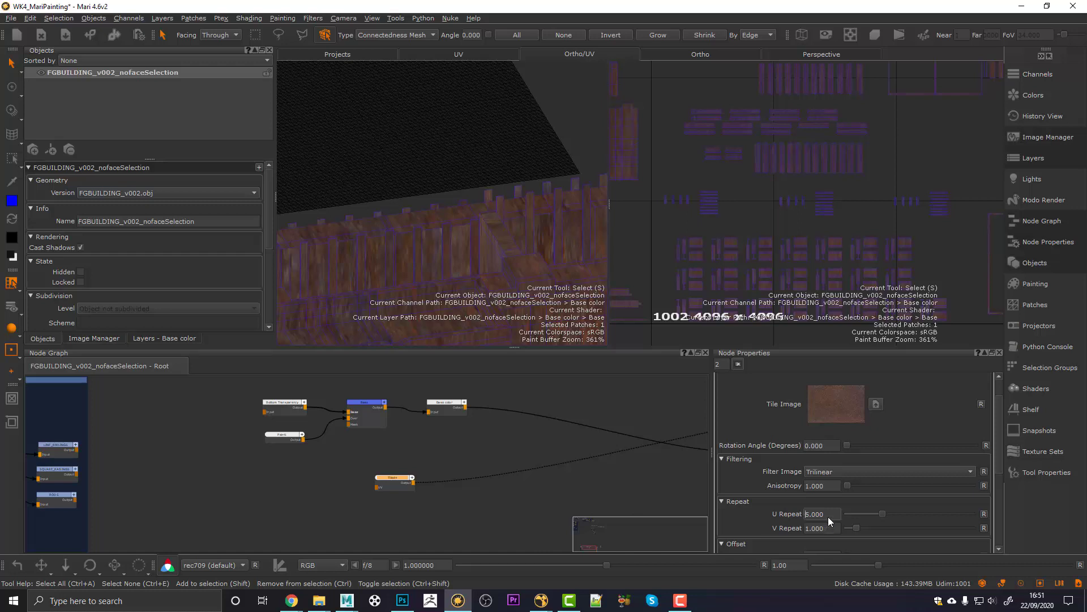
type("5")
key("Return")
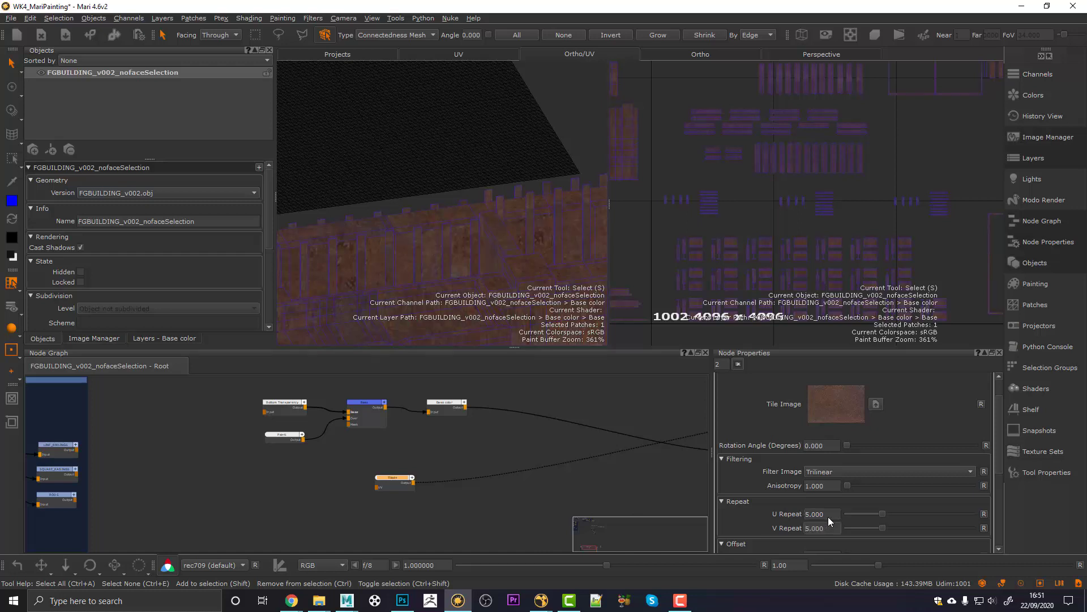
middle_click_drag(446, 120, 419, 230)
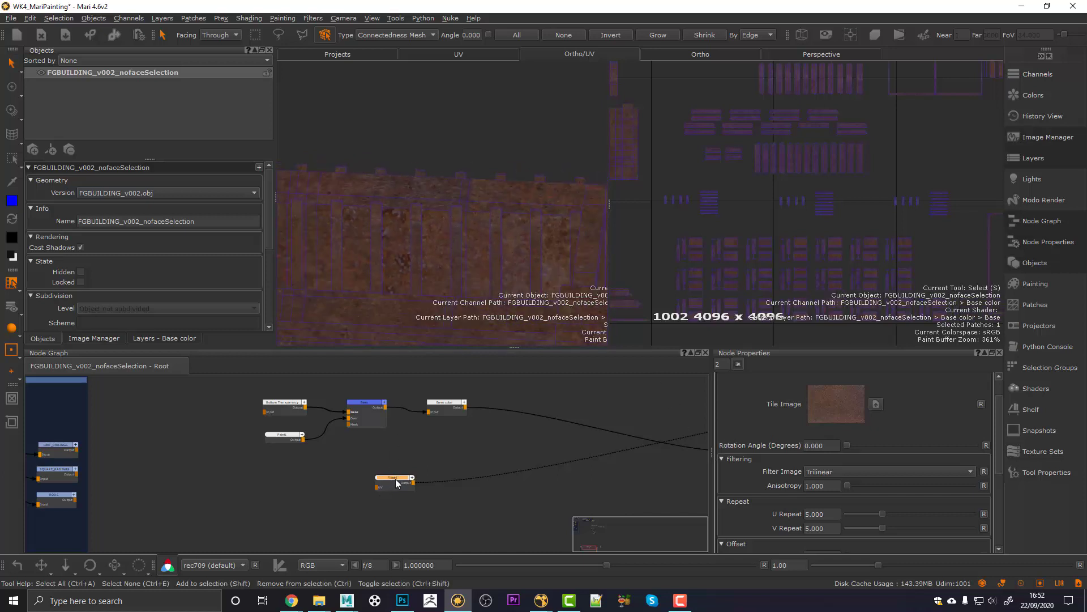
left_click_drag(396, 483, 347, 487)
scroll(749, 480, "down", 2)
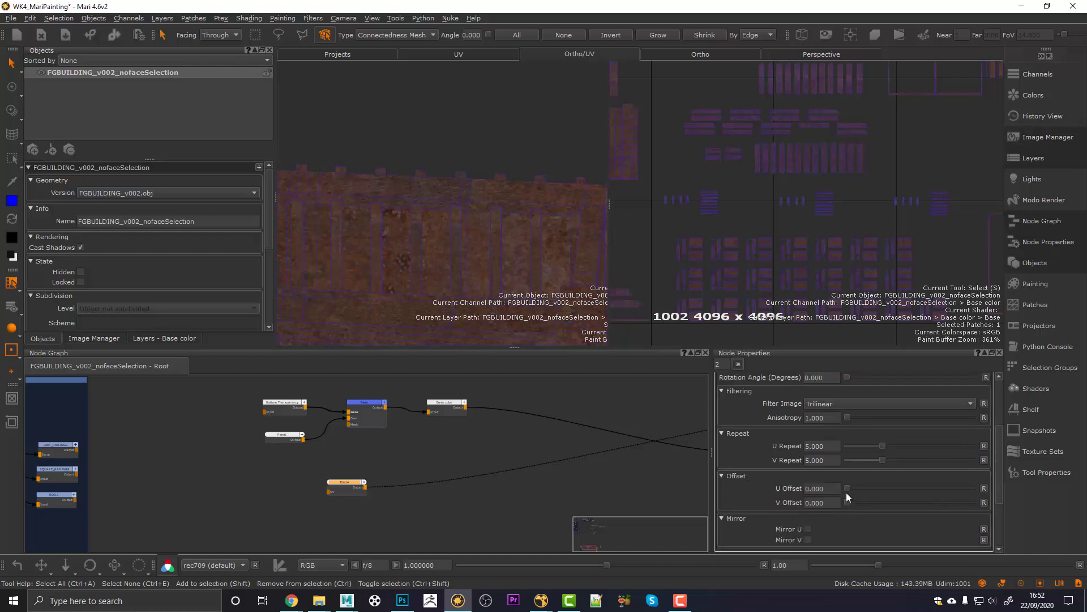
left_click_drag(846, 491, 861, 505)
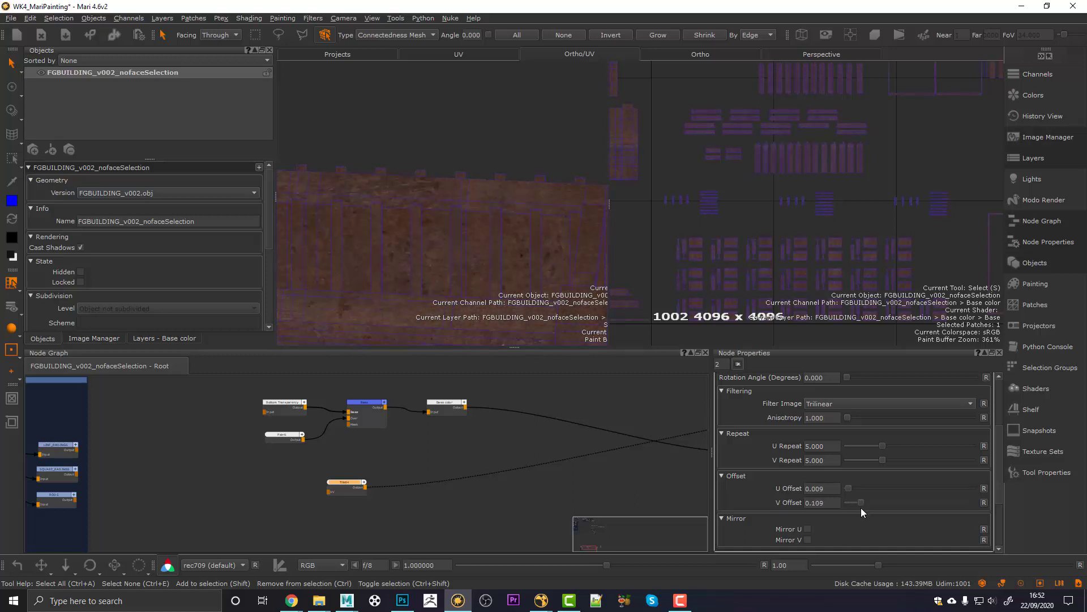
scroll(758, 497, "down", 2)
scroll(757, 497, "up", 5)
Step: Reposition Tiled4 up beside the Base color node chain
middle_click_drag(370, 508, 434, 501)
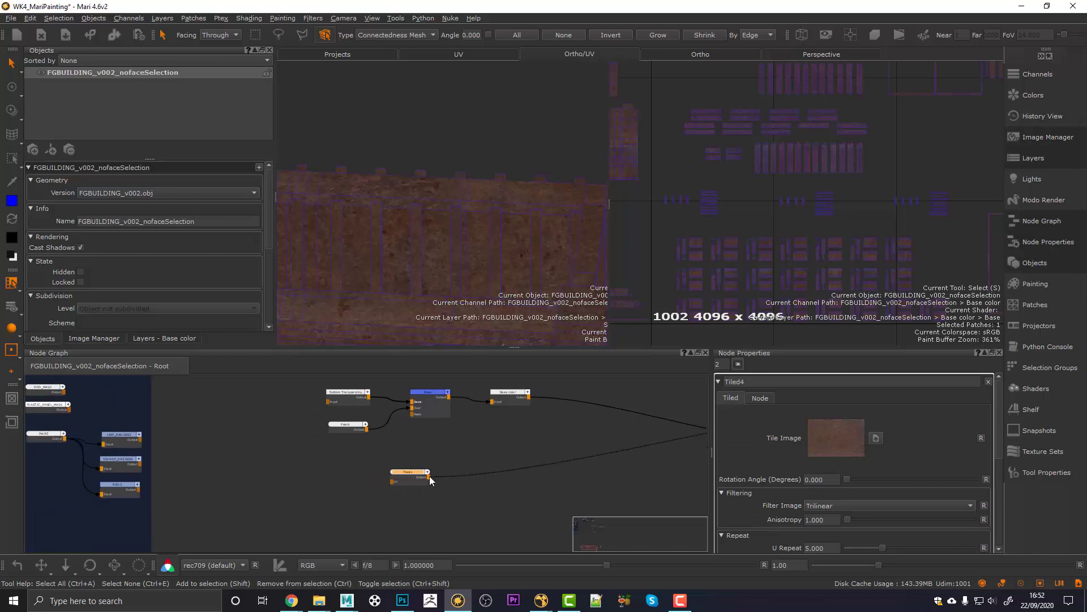
left_click_drag(410, 474, 445, 485)
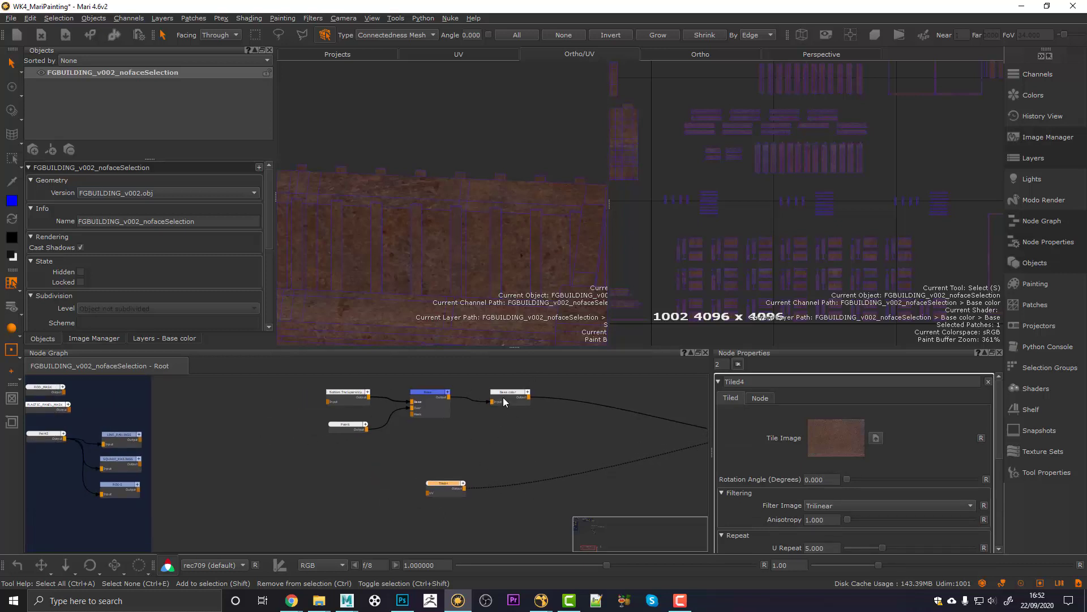
left_click(447, 479)
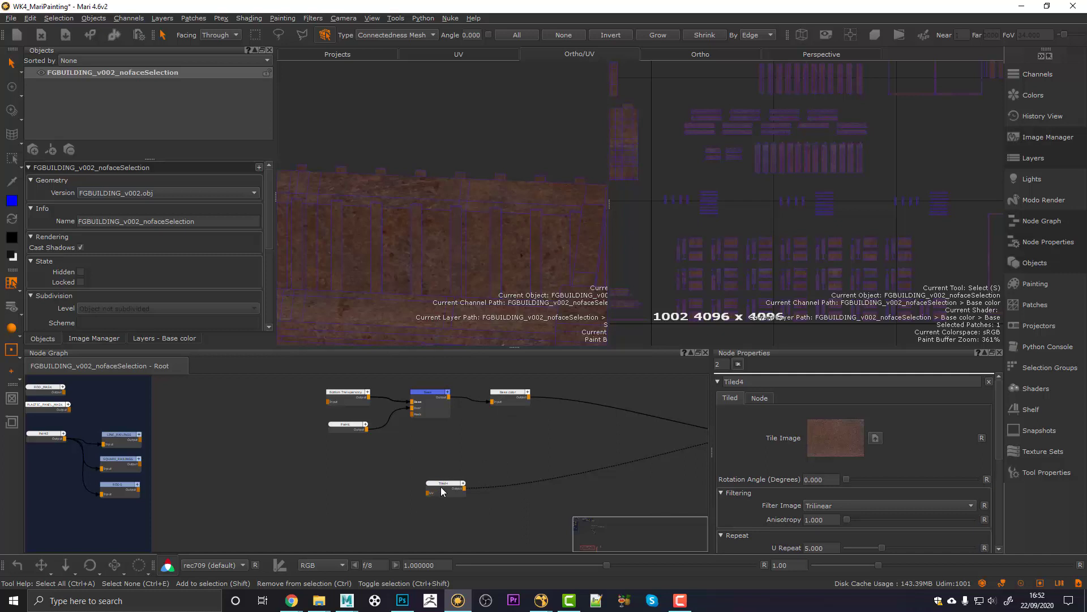
left_click_drag(443, 492, 504, 453)
middle_click_drag(517, 427, 422, 457)
Step: Merge Tiled4 with Base color in a new Merge node and tidy both nodes
left_click(413, 428)
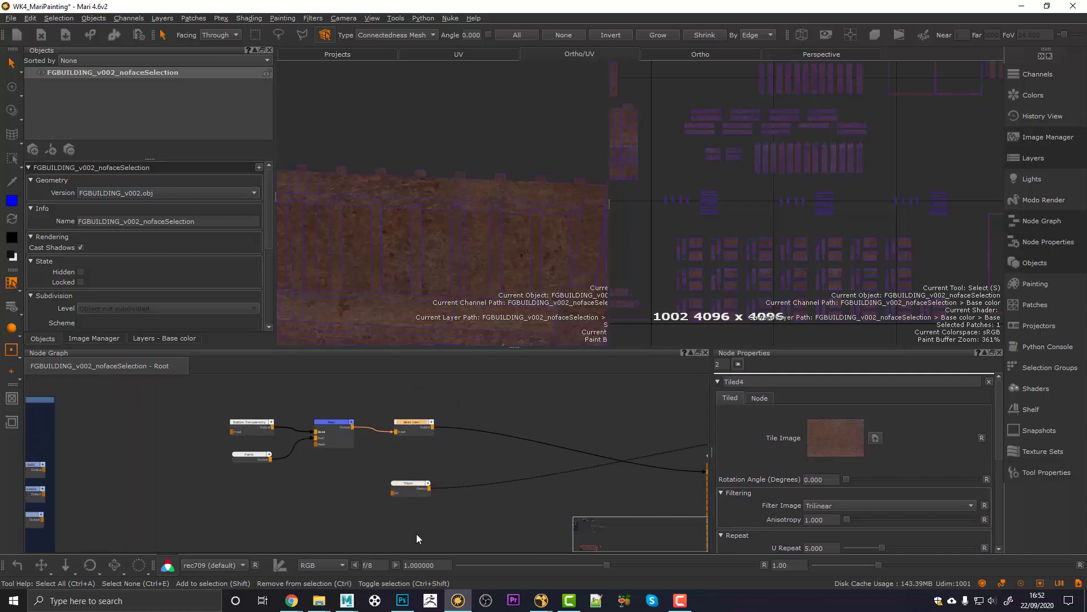
left_click(410, 492)
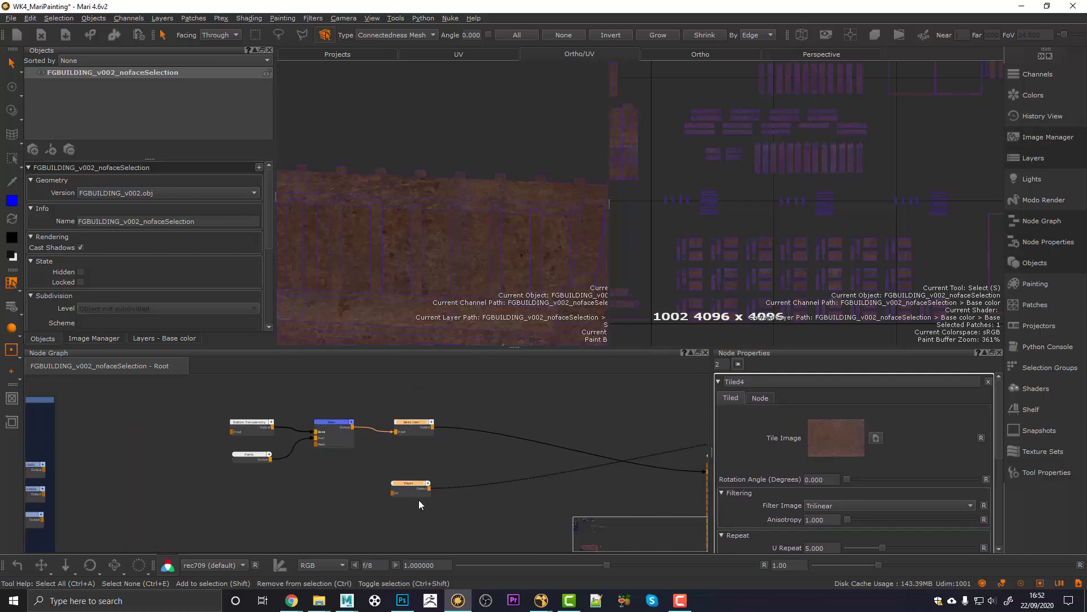
key("m")
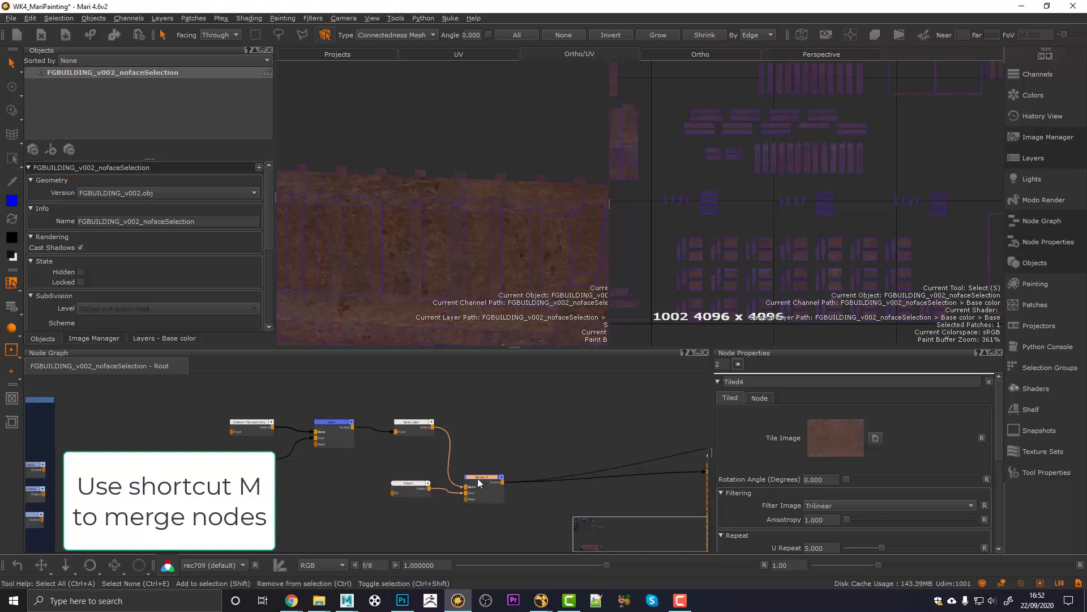
left_click_drag(484, 475, 494, 460)
left_click_drag(412, 482, 418, 453)
left_click(401, 485)
Step: Pan the graph to the MASKS backdrop and position the VERTICAL_METAL1 mask node
middle_click_drag(356, 491, 463, 479)
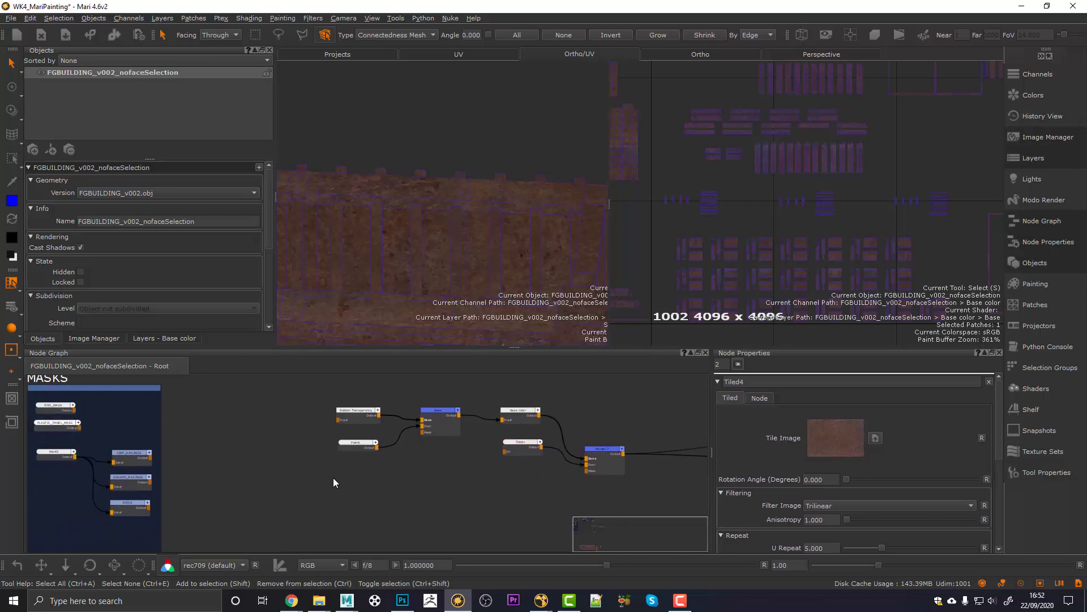
scroll(187, 472, "up", 2)
middle_click_drag(187, 472, 369, 457)
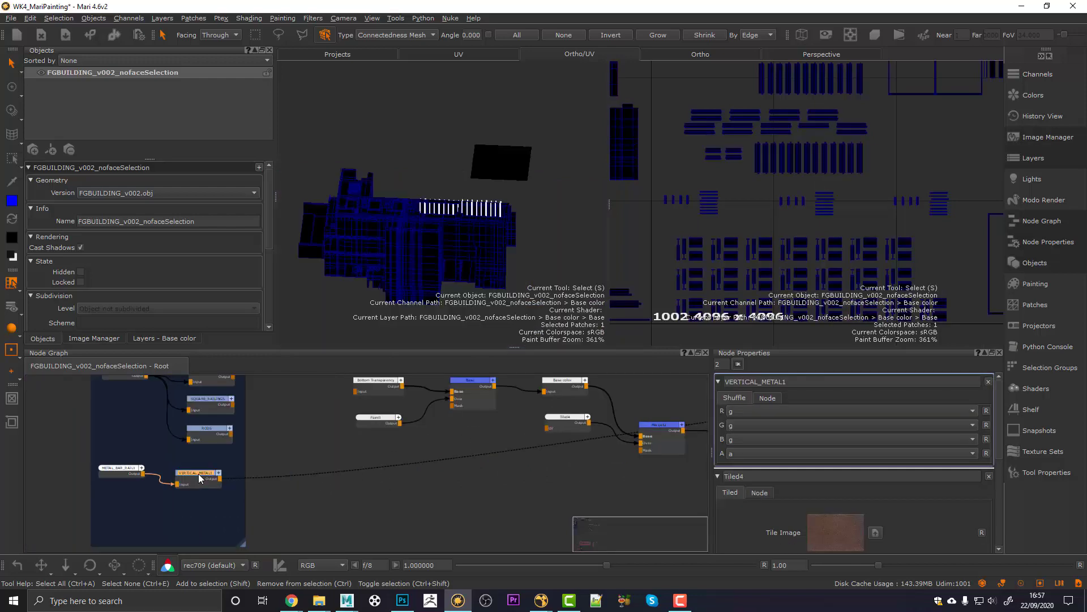
left_click_drag(198, 477, 194, 470)
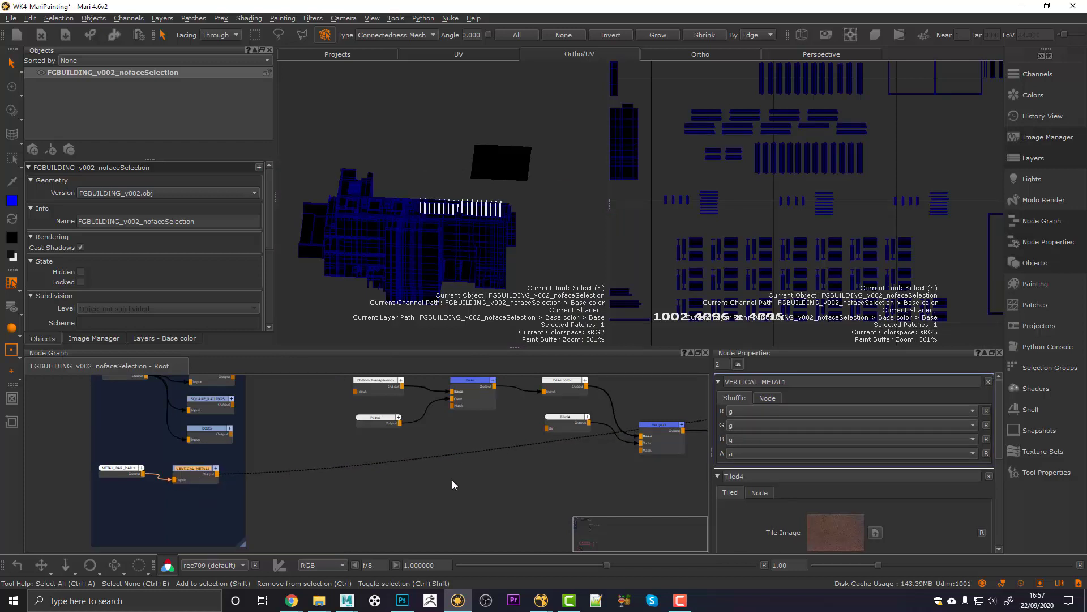
Step: Connect VERTICAL_METAL1 to the Merge's Mask input and view the masked result
middle_click_drag(452, 480, 167, 489)
left_click_drag(132, 474, 556, 449)
middle_click_drag(552, 466, 515, 471)
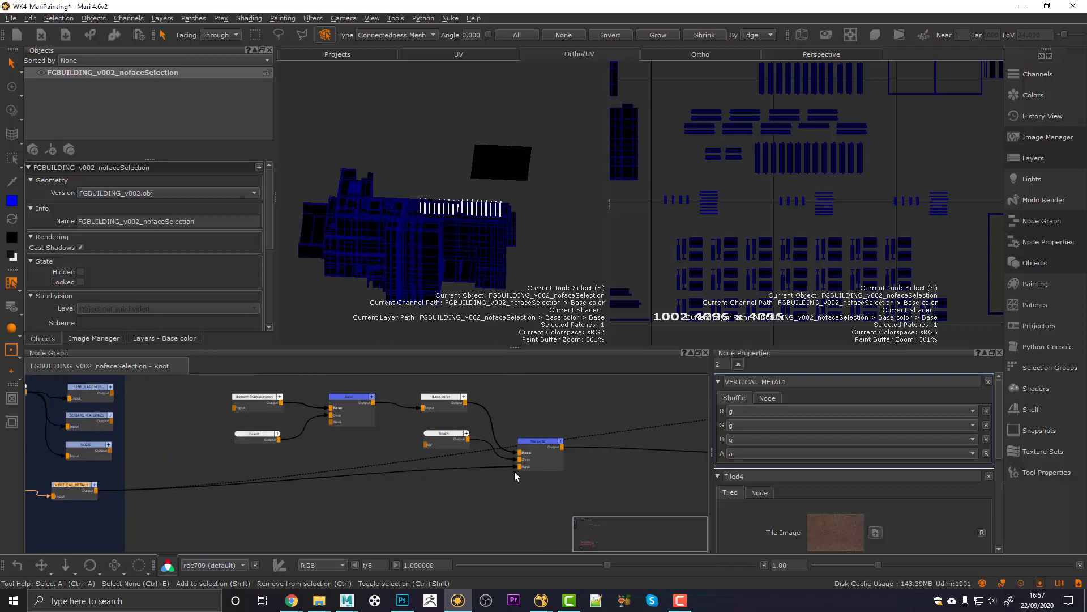
left_click(538, 441)
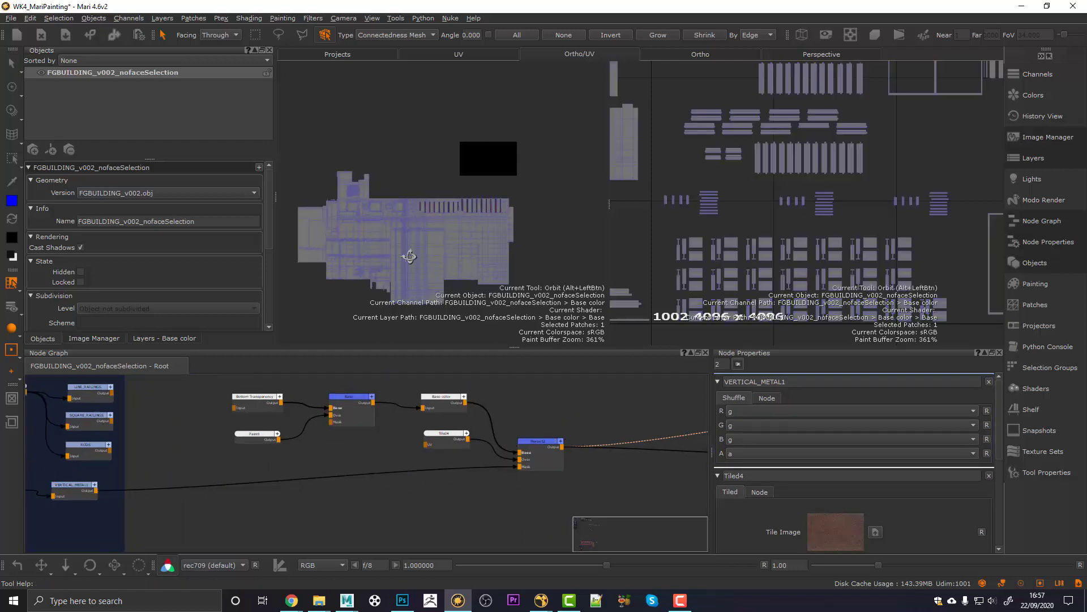
Step: Orbit and zoom around the building to check rust appears only on the vertical bars
left_click_drag(409, 257, 392, 248, "alt")
right_click_drag(392, 247, 410, 217, "alt")
middle_click_drag(410, 218, 413, 253, "alt")
left_click_drag(413, 252, 417, 250, "alt")
middle_click_drag(418, 250, 429, 226, "alt")
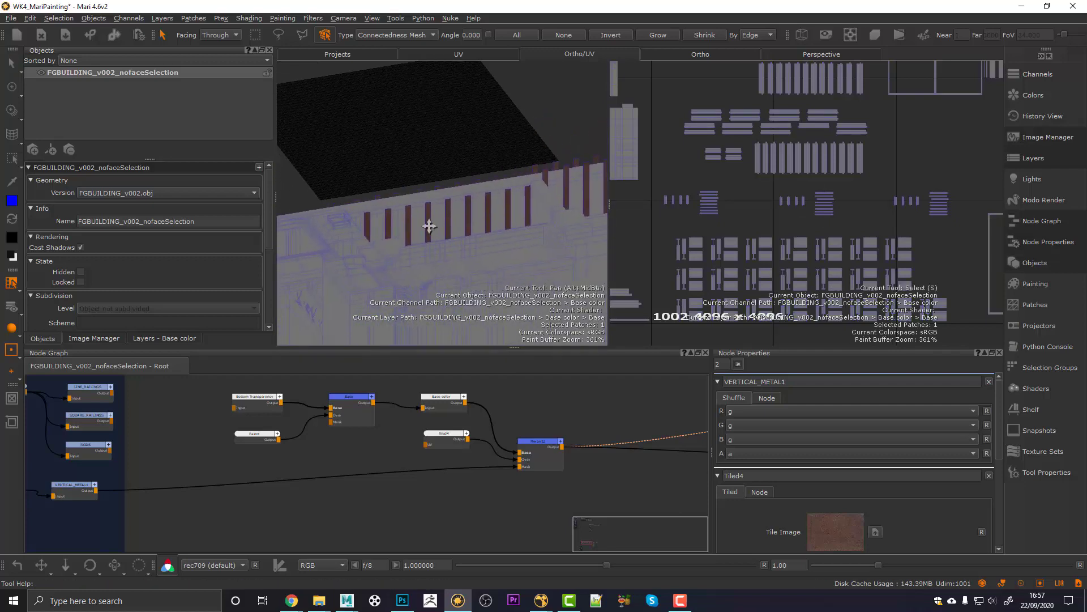
right_click_drag(429, 226, 439, 333, "alt")
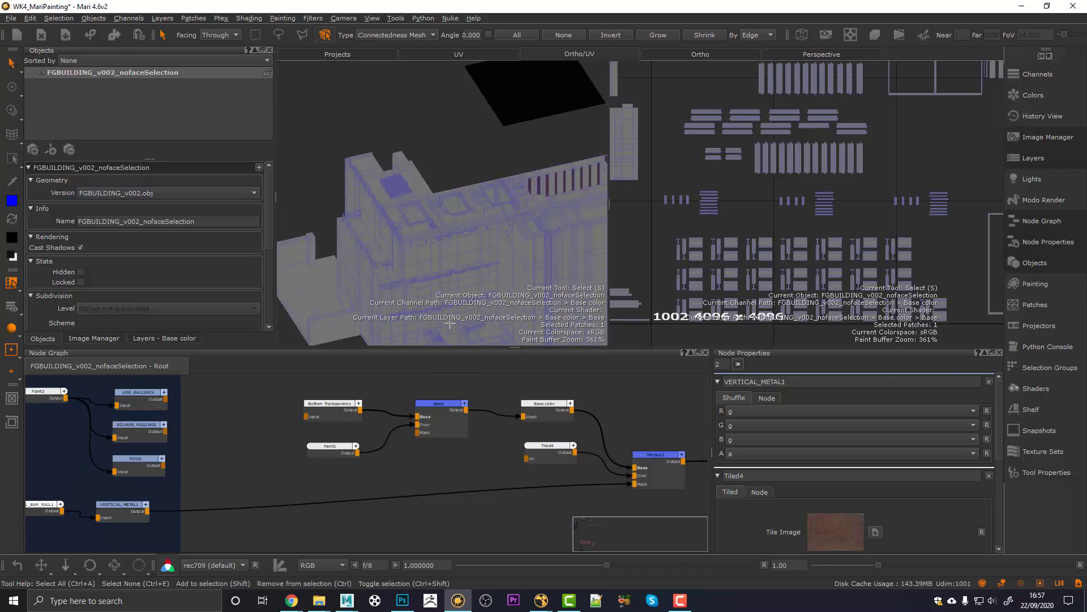
left_click_drag(374, 203, 399, 206, "alt")
right_click_drag(399, 206, 450, 213, "alt")
middle_click_drag(449, 213, 436, 187, "alt")
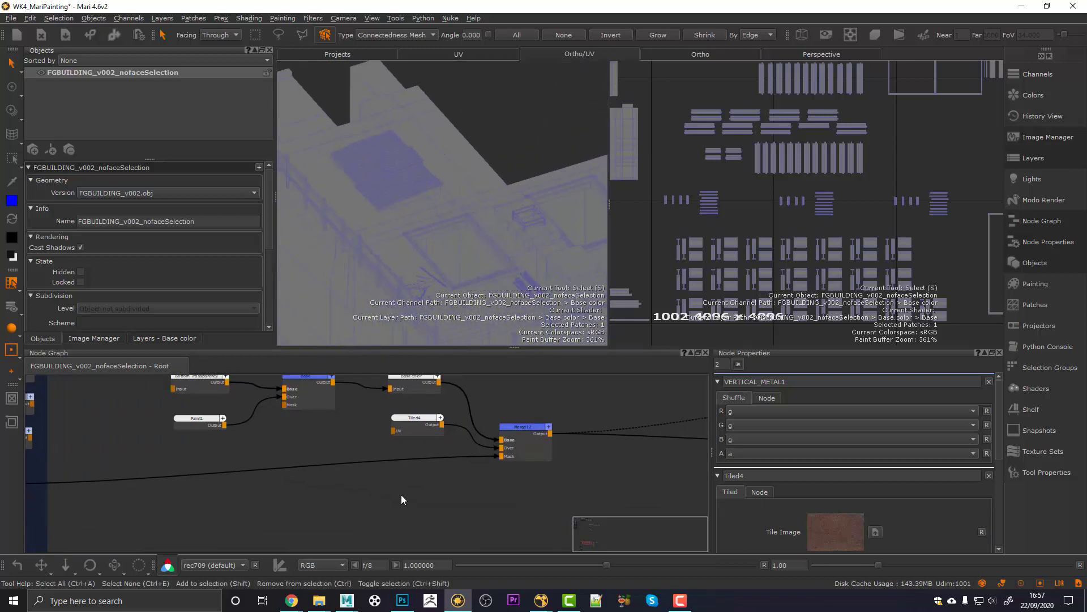
Step: Create a new Tiled5 node and view it on the building
key("Tab")
type("til")
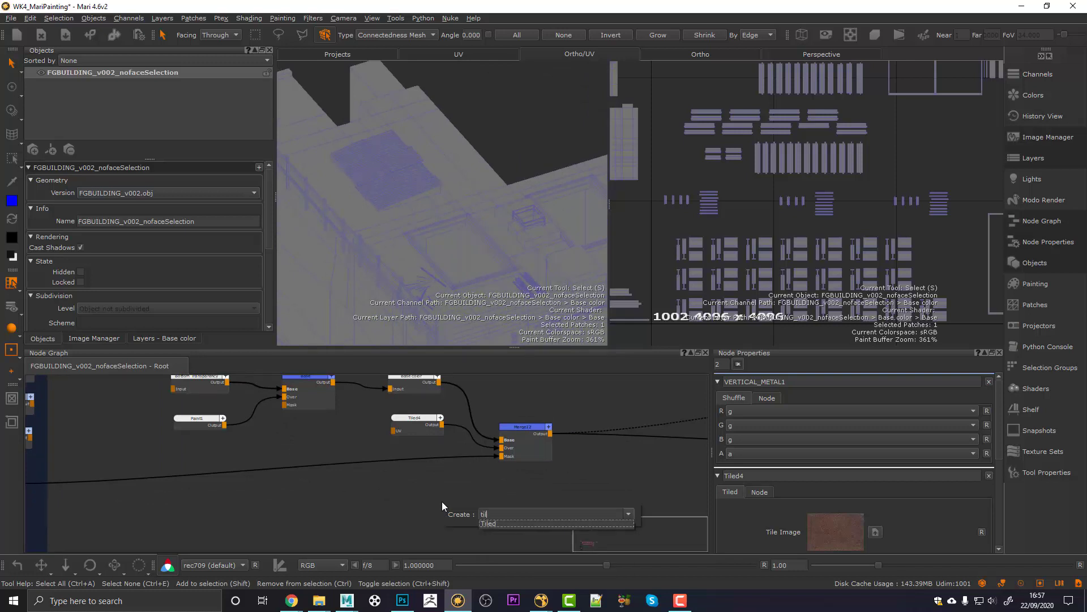
key("Return")
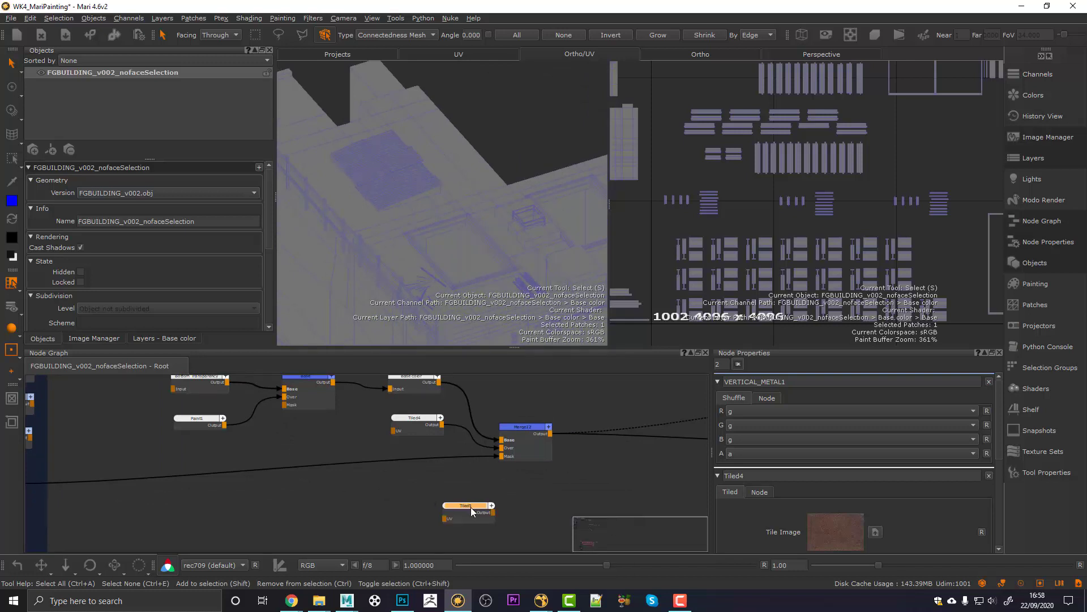
key("1")
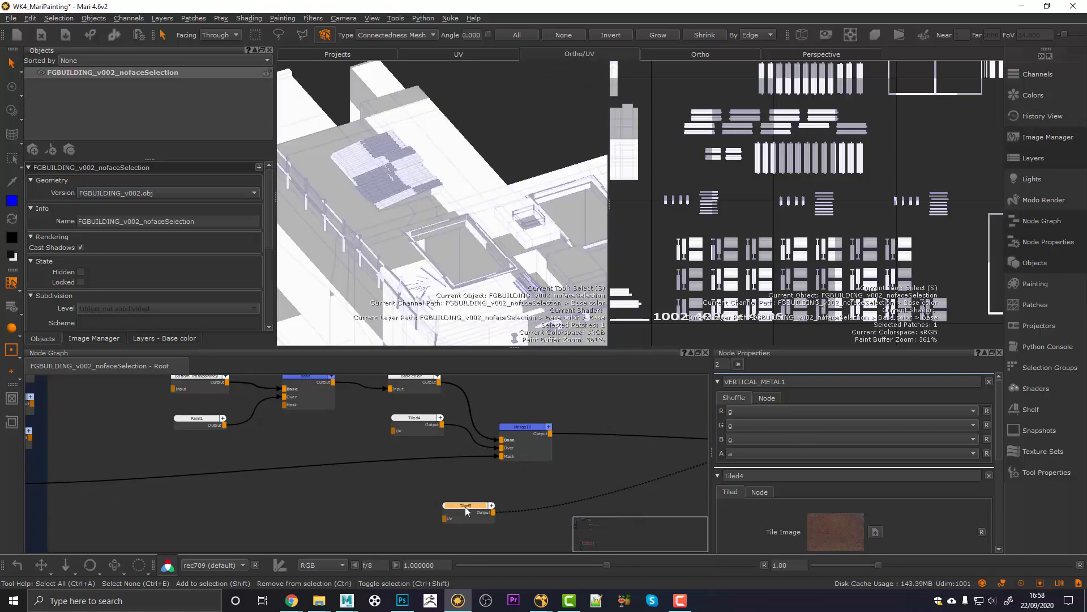
double_click(466, 506)
Step: Load CORRIGATED.jpg as Tiled5's tile image
left_click(875, 437)
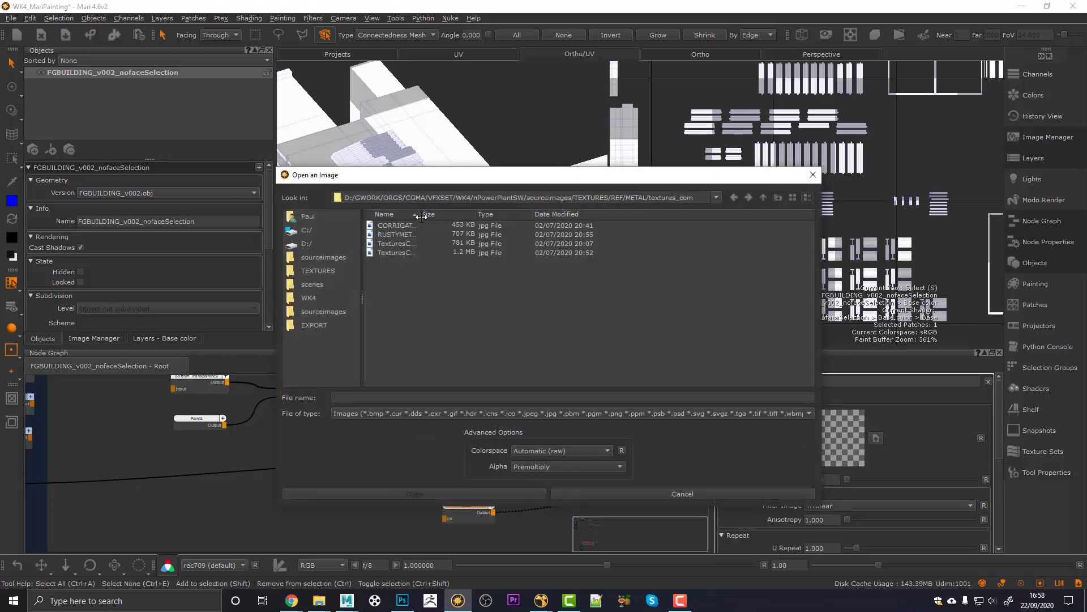
left_click_drag(419, 217, 470, 218)
left_click(470, 226)
left_click(420, 491)
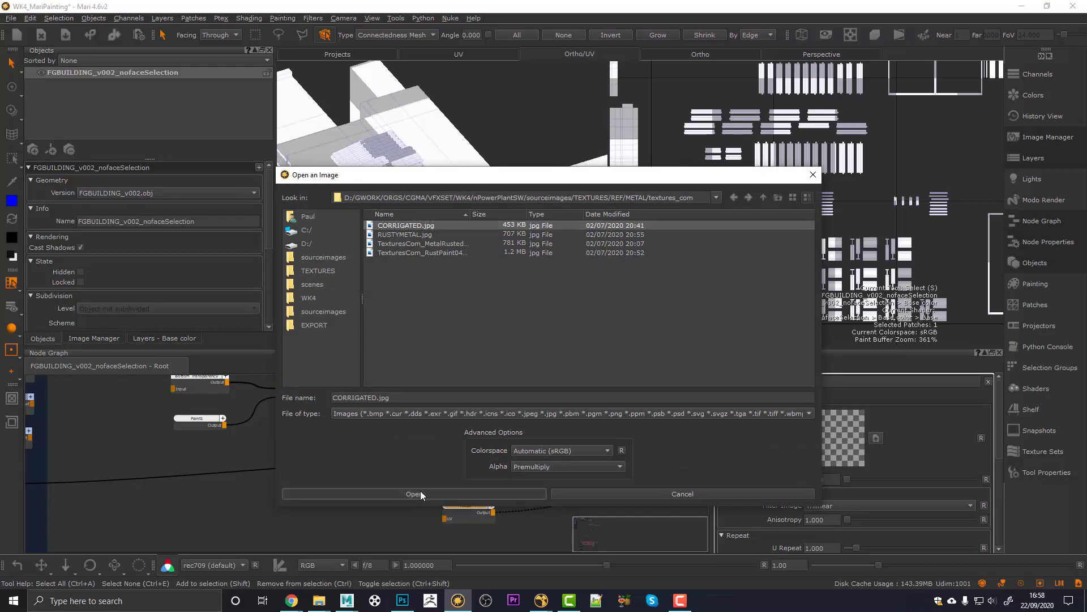
middle_click_drag(465, 234, 445, 175, "alt")
Step: Set Tiled5's U and V Repeat to 5
scroll(816, 532, "down", 2)
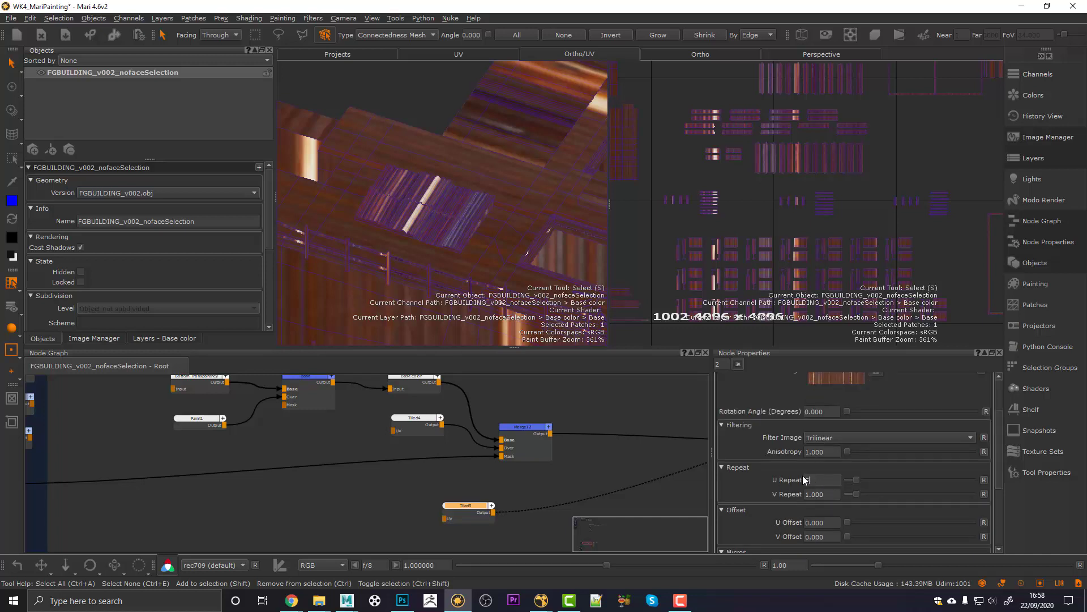
type("5")
key("Tab")
type("5")
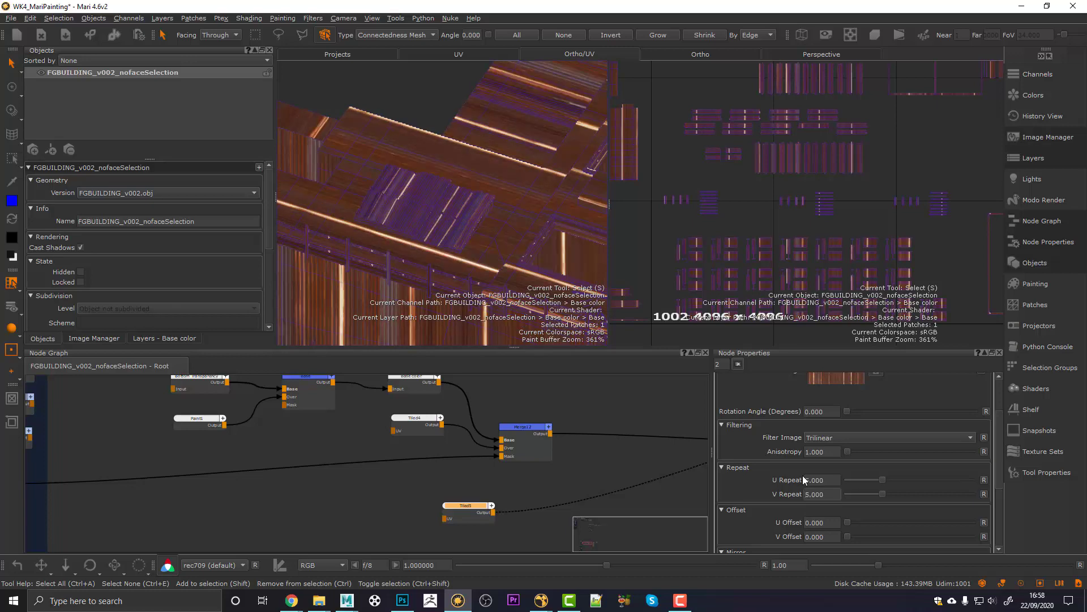
right_click_drag(464, 224, 487, 225, "alt")
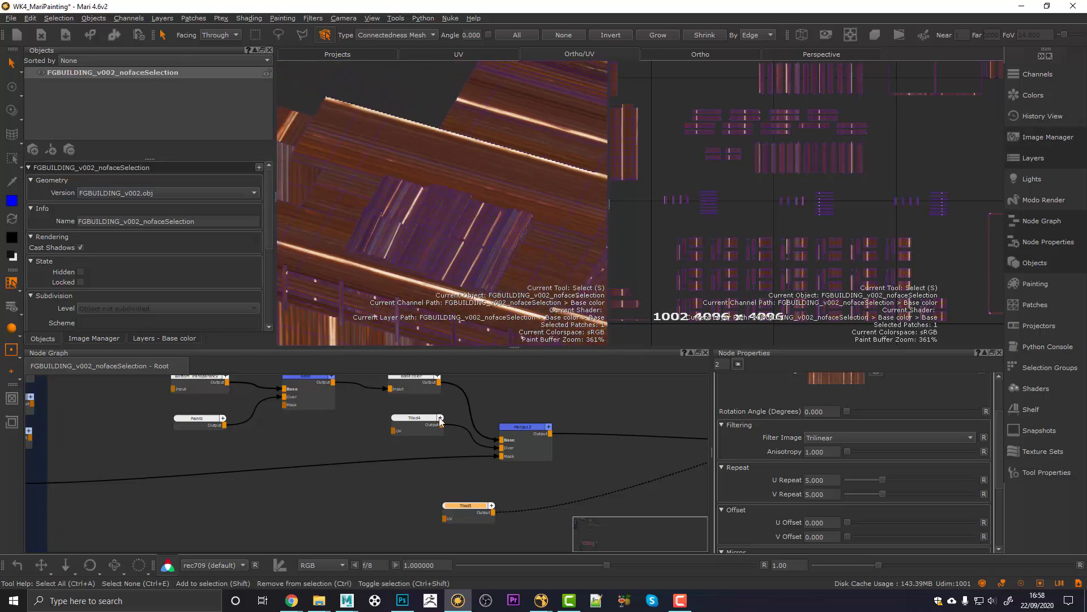
Step: Merge Tiled5 over the Merge12 result, placing Tiled5 below it
middle_click_drag(460, 506, 383, 498)
left_click_drag(400, 500, 460, 501)
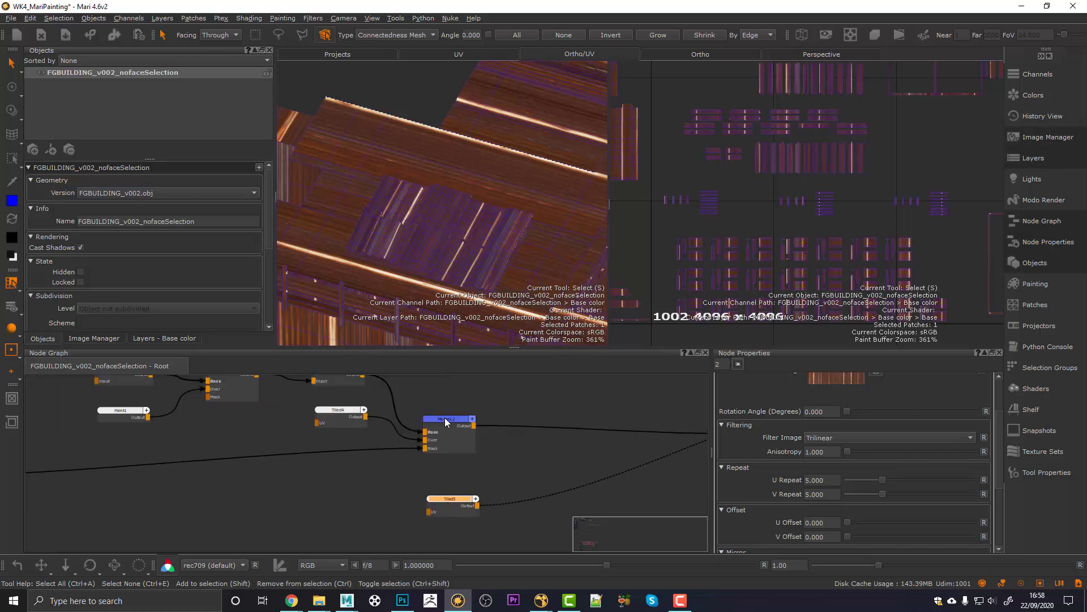
left_click(445, 419)
left_click(445, 503)
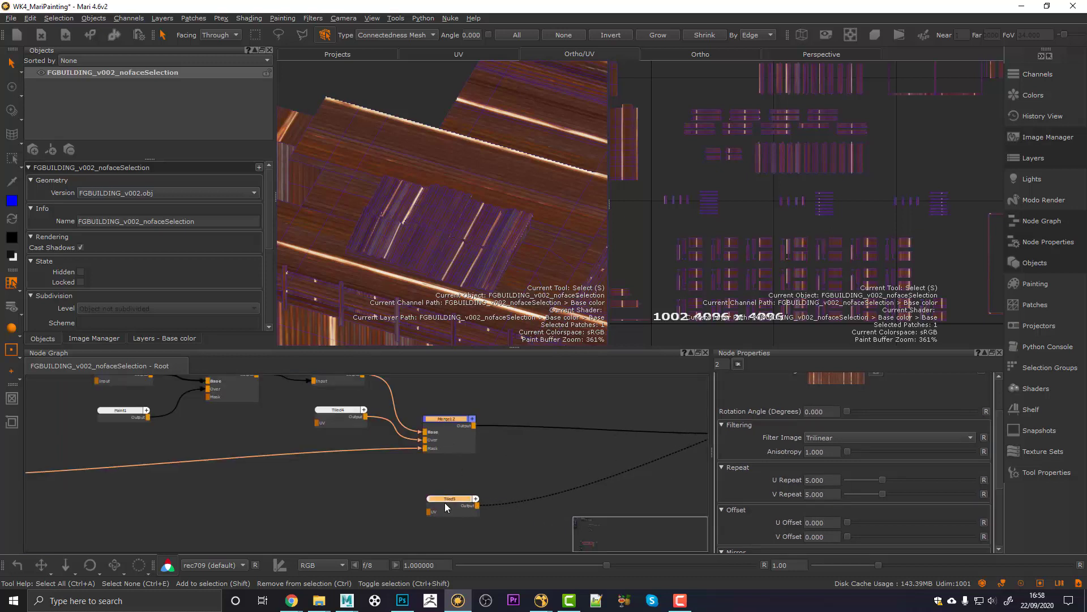
key("m")
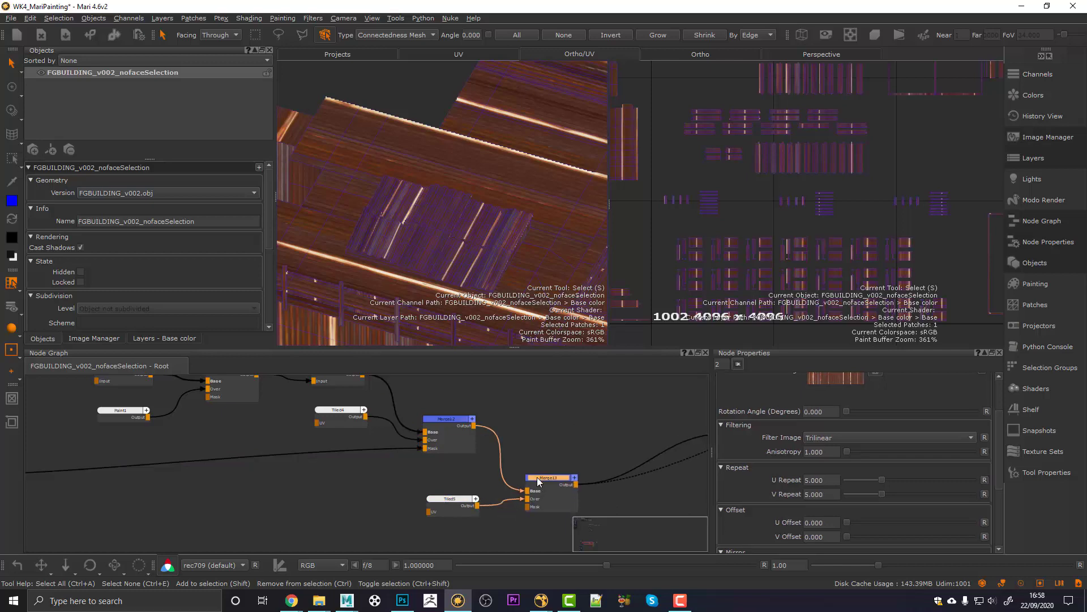
left_click_drag(467, 497, 467, 474)
scroll(461, 491, "down", 5)
Step: Wire CORRIG1 into Merge13's Mask input and view the result on the building
middle_click_drag(309, 504, 510, 502)
scroll(395, 491, "up", 3)
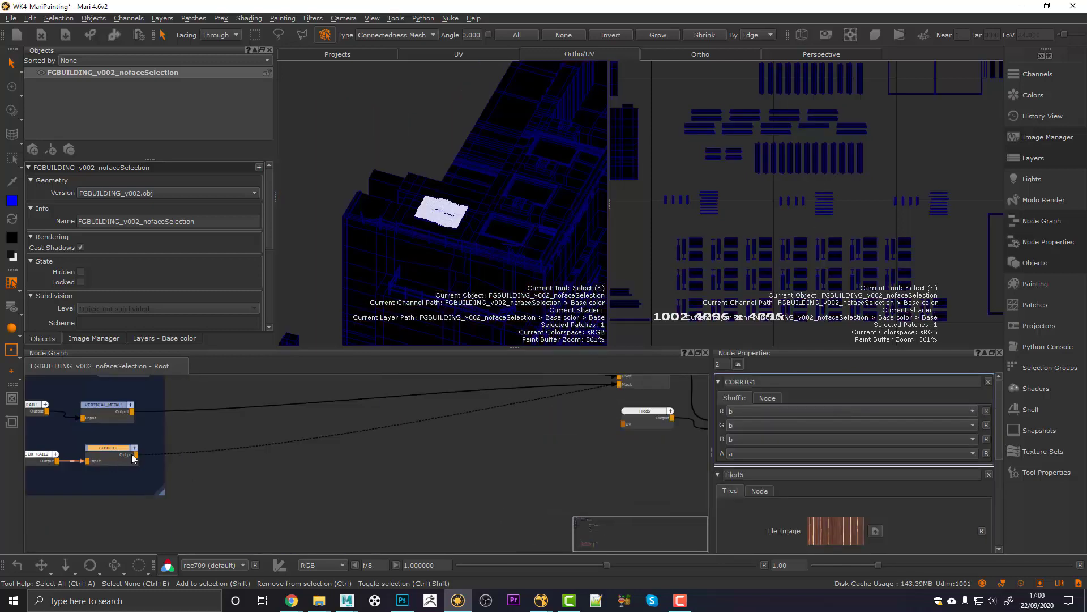
left_click_drag(131, 453, 536, 437)
left_click(546, 415)
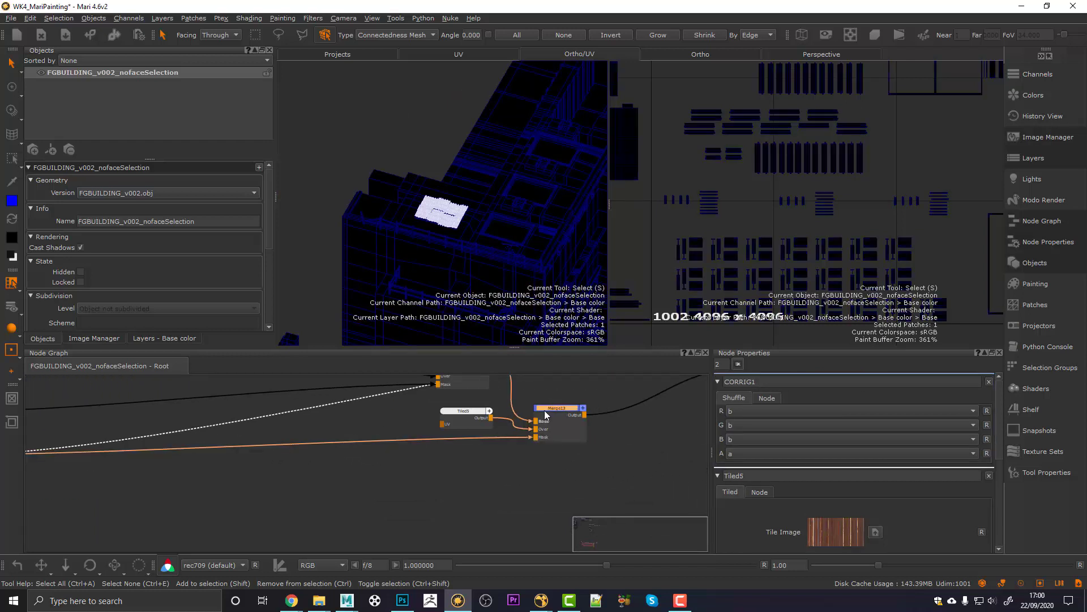
key("1")
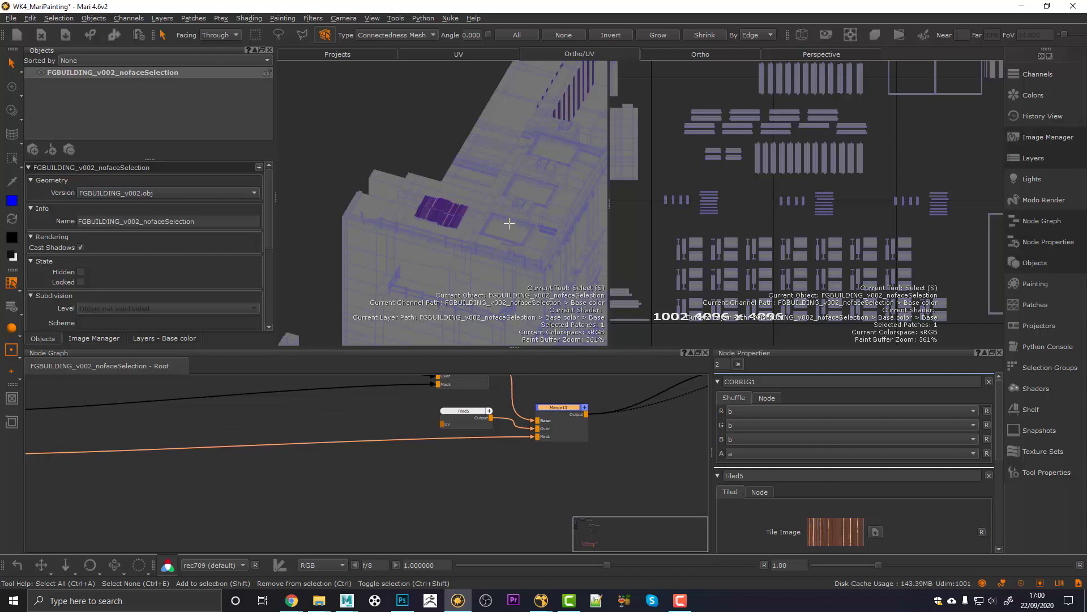
middle_click_drag(509, 223, 457, 228, "alt")
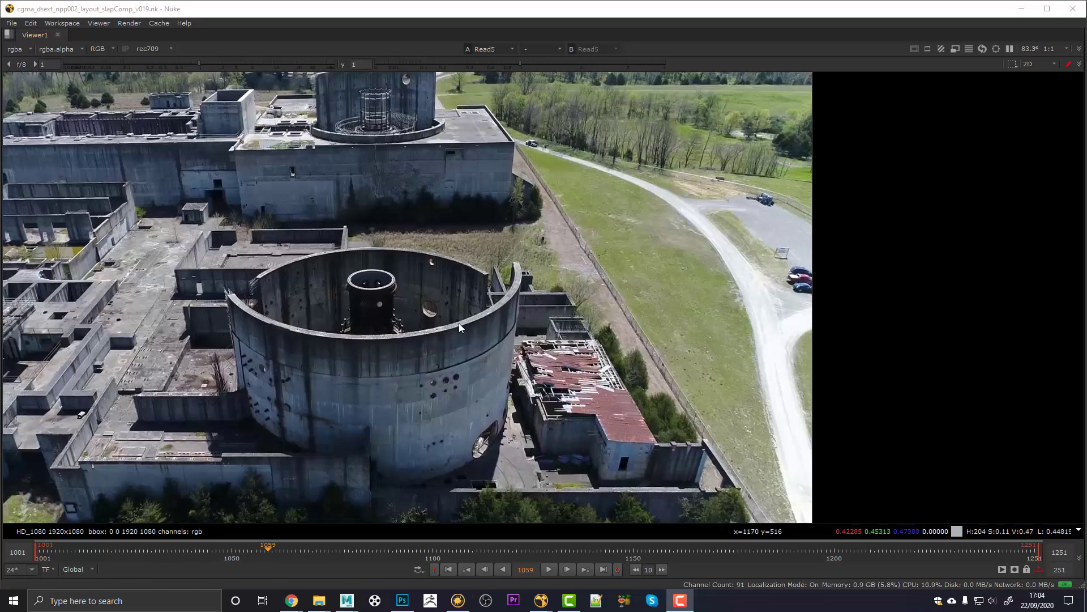
middle_click_drag(385, 358, 498, 343)
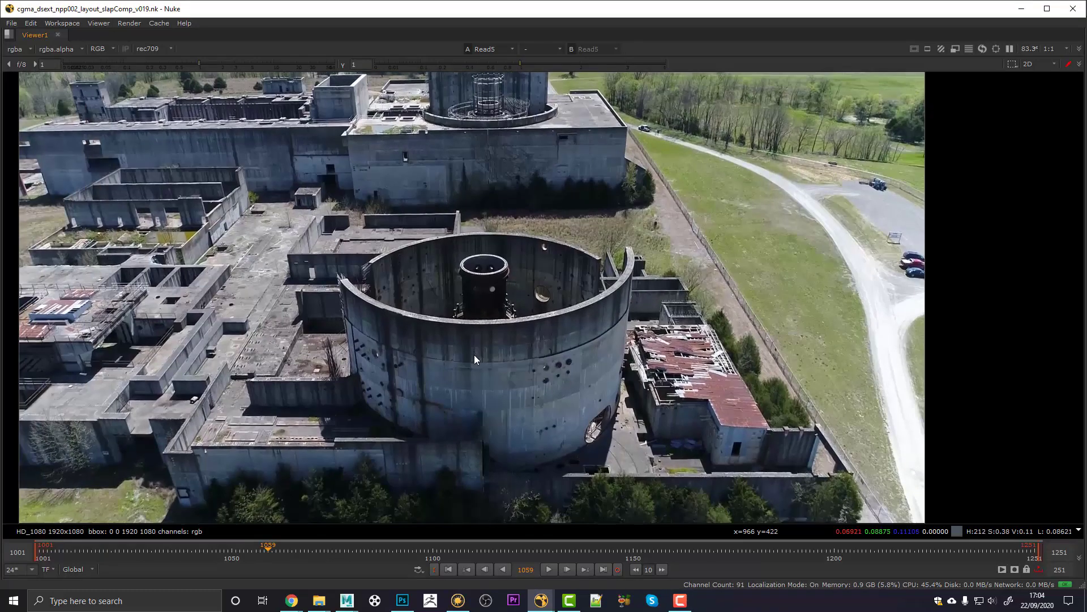
middle_click_drag(481, 253, 485, 265)
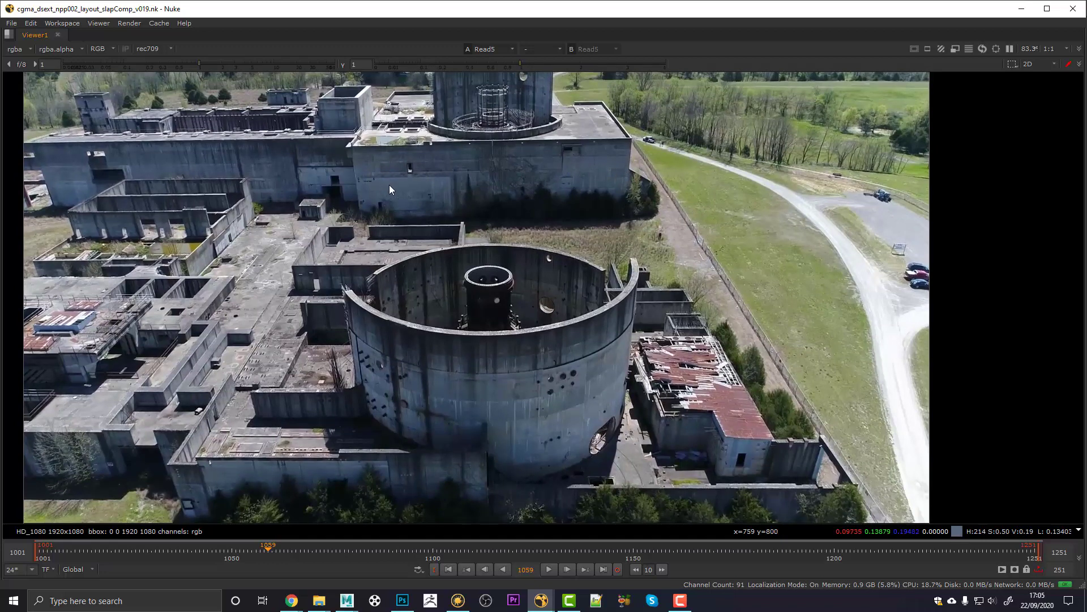
scroll(616, 165, "up", 4)
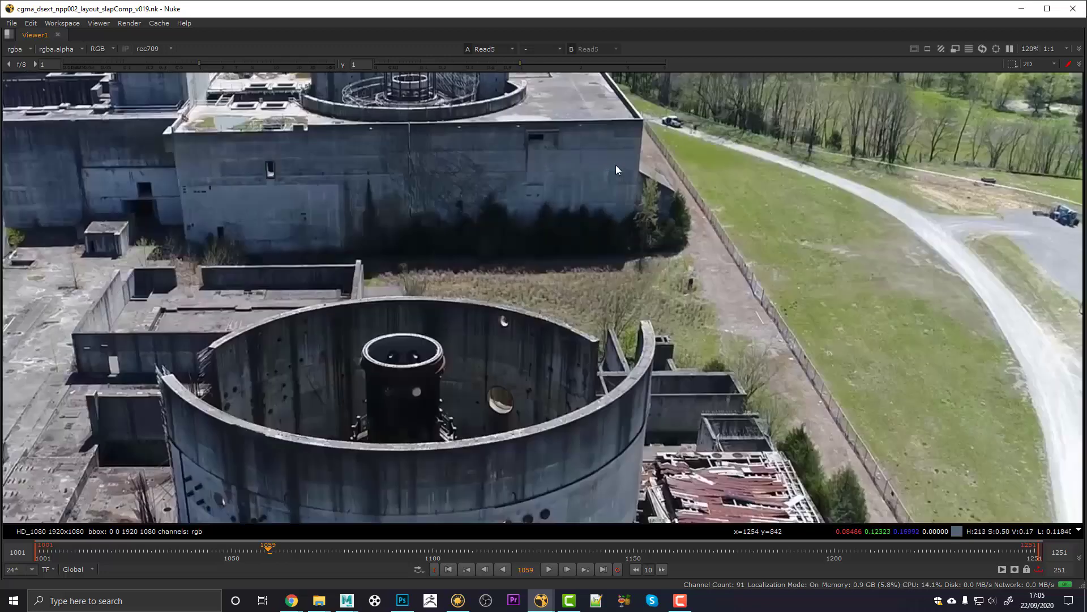
middle_click_drag(595, 155, 609, 293)
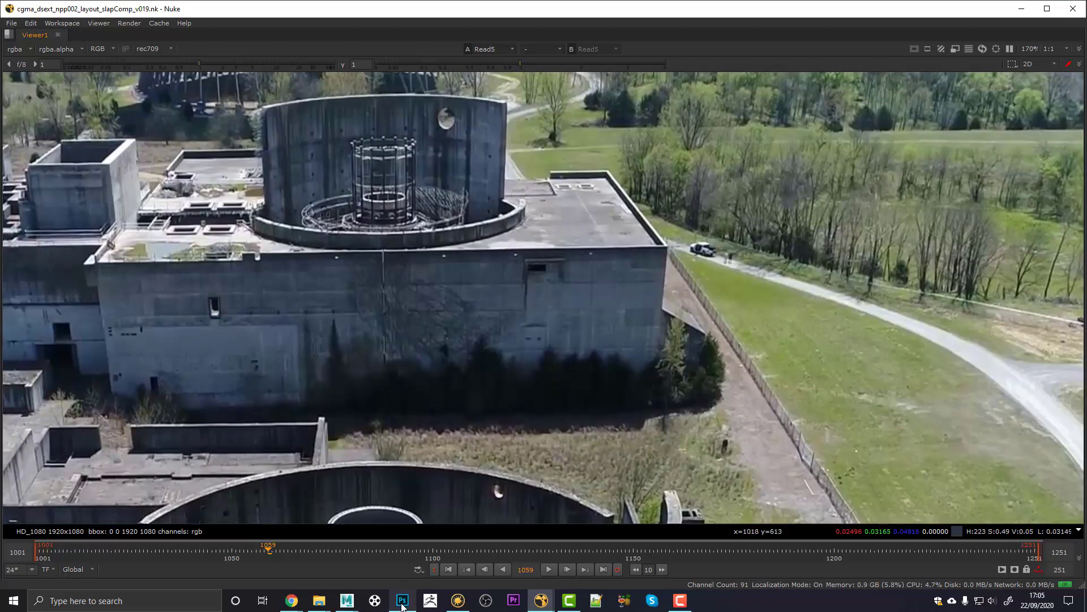
mouse_move(402, 599)
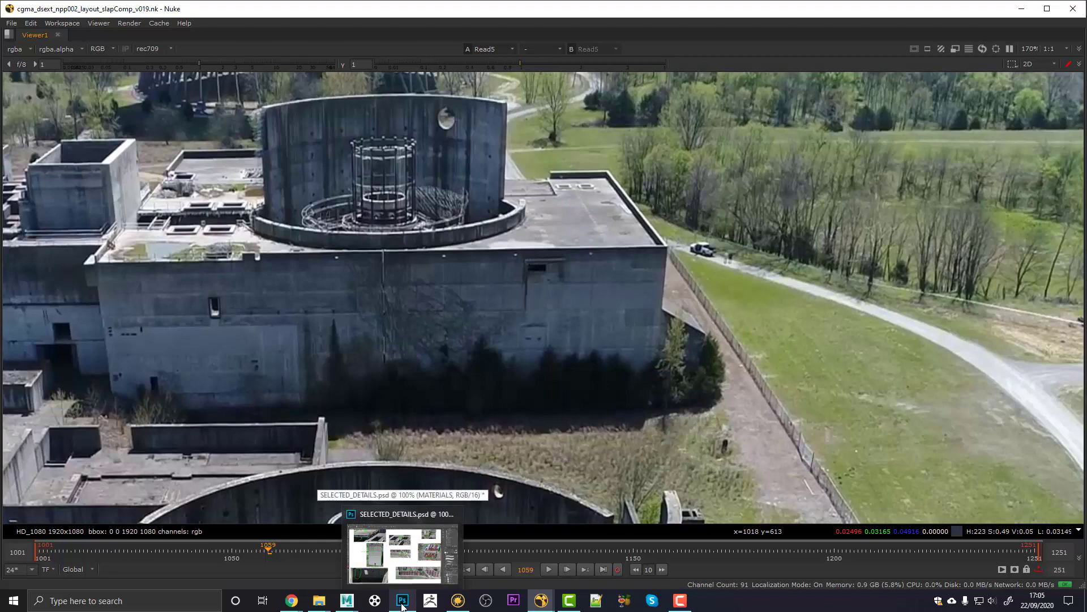
Step: Check that the concrete texture measures 1500 × 2000 px, leaving the image size unchanged
left_click(402, 604)
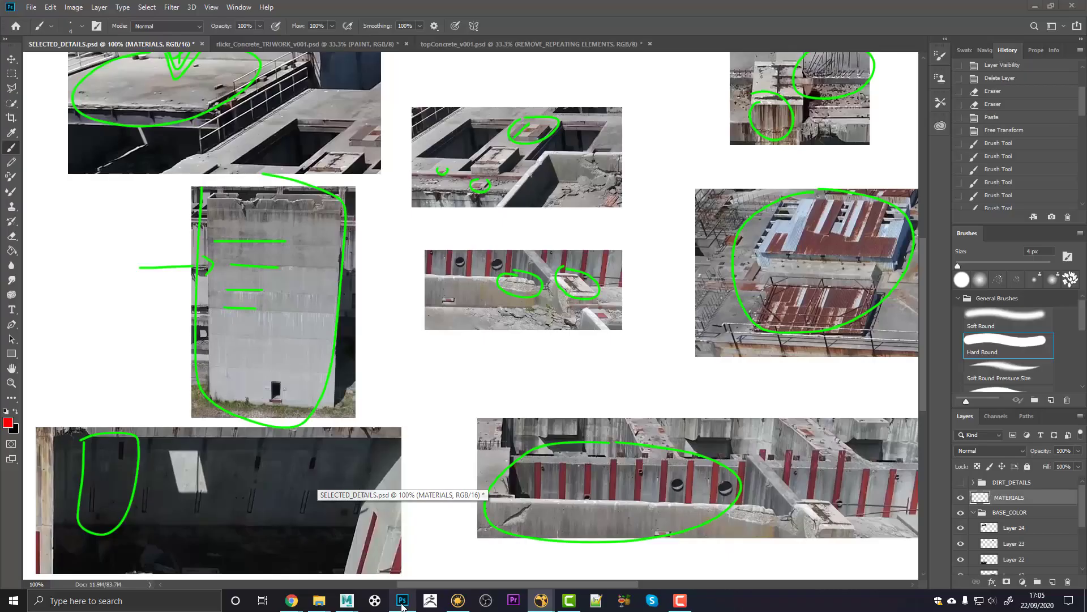
left_click(318, 44)
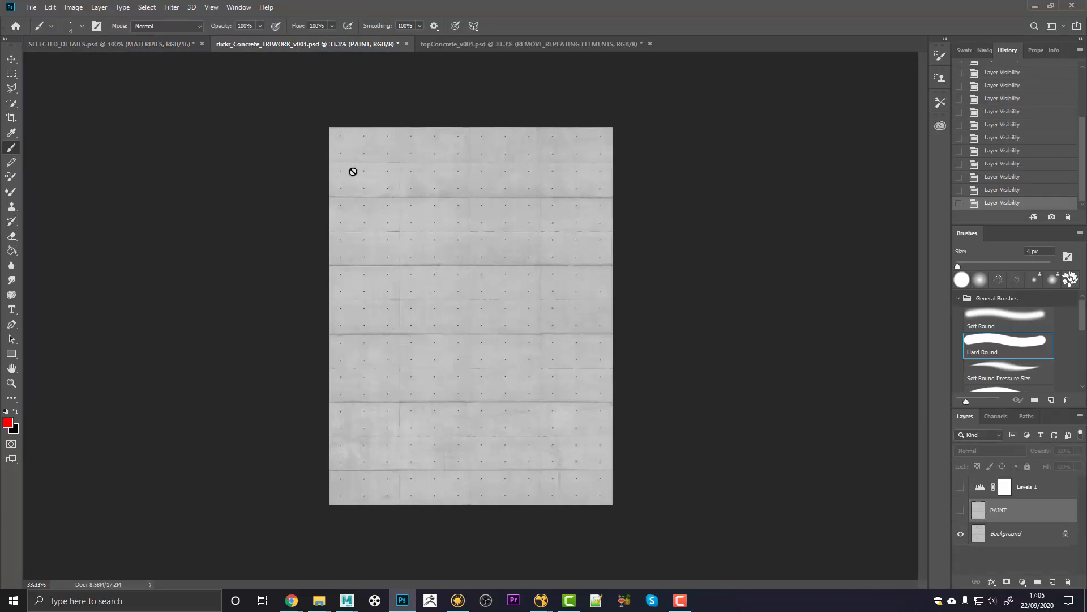
left_click(74, 7)
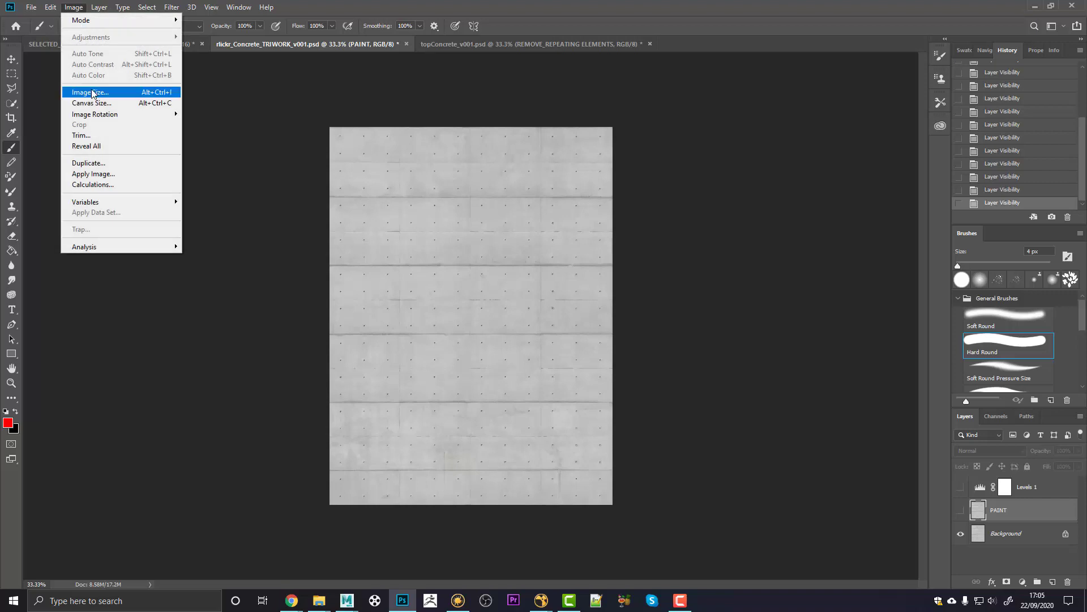
left_click(89, 91)
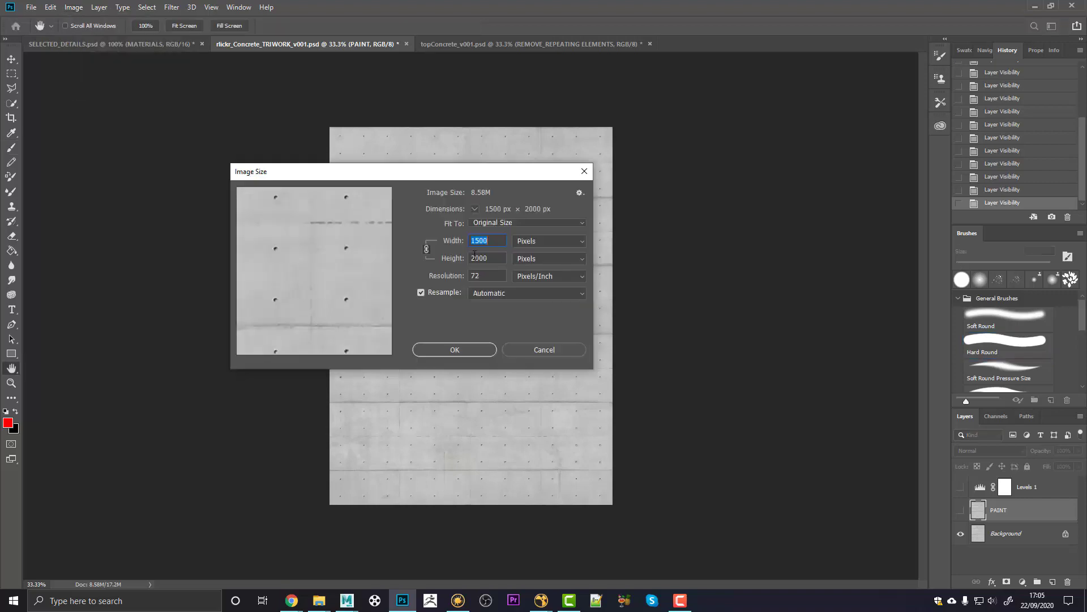
left_click(520, 349)
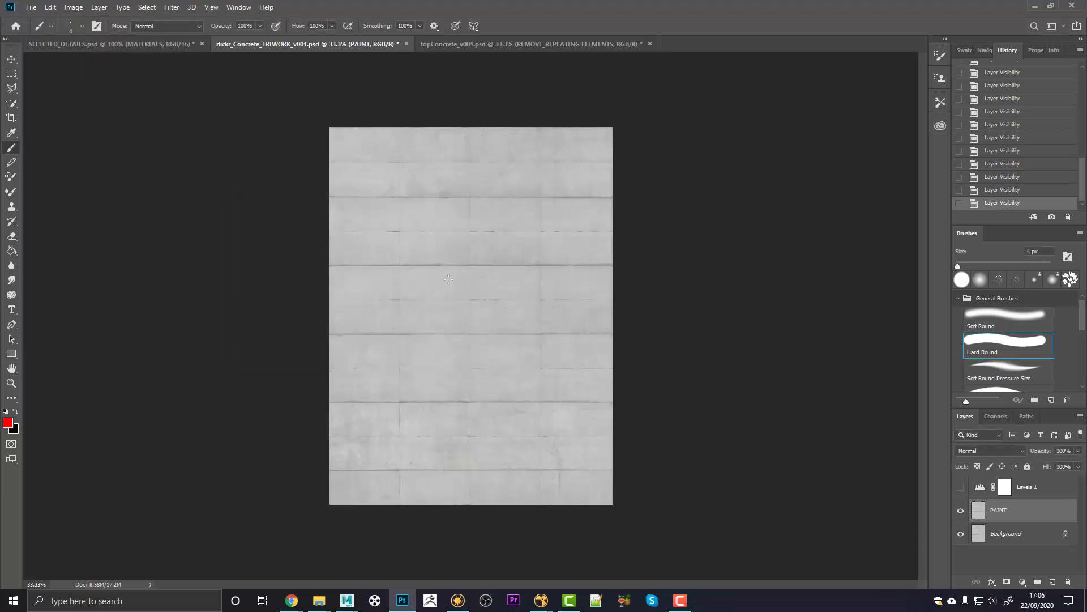
Step: Glance at the Offset filter without applying it, then switch to topConcrete_v001.psd
left_click(171, 8)
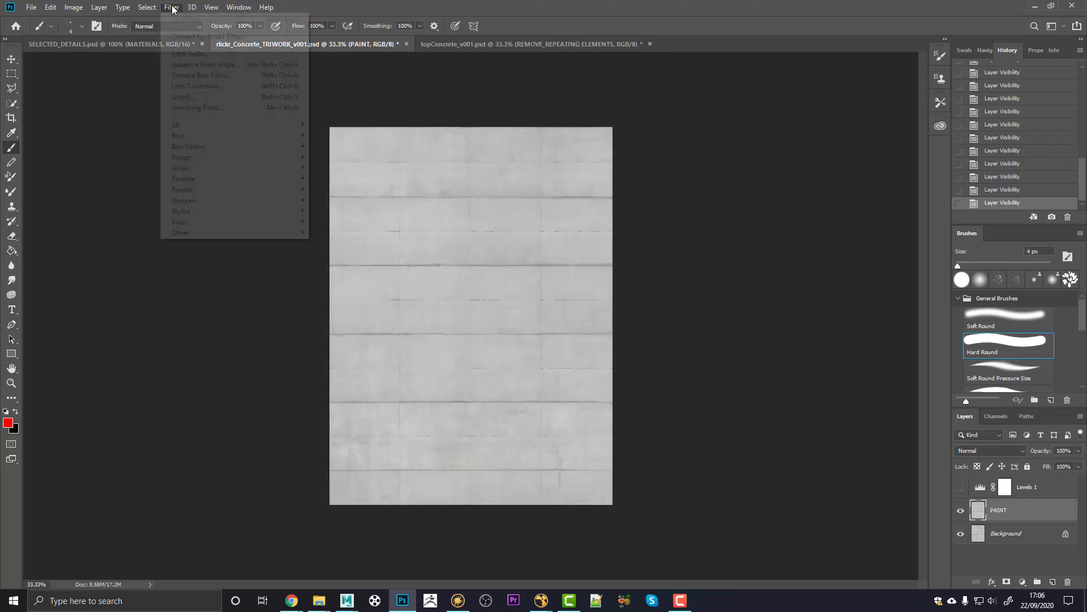
mouse_move(283, 232)
left_click(330, 286)
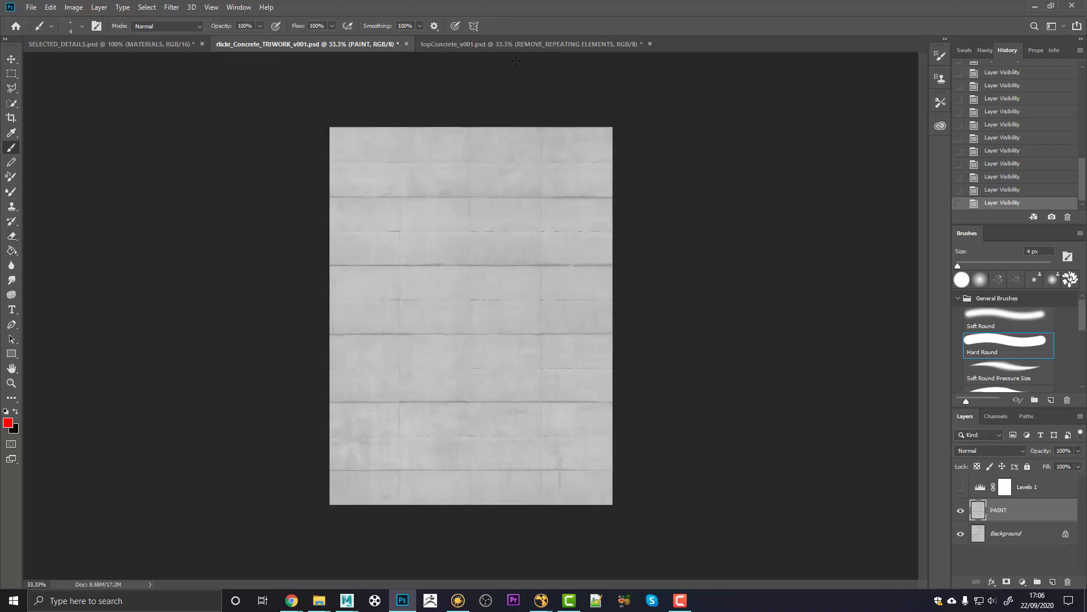
left_click(475, 43)
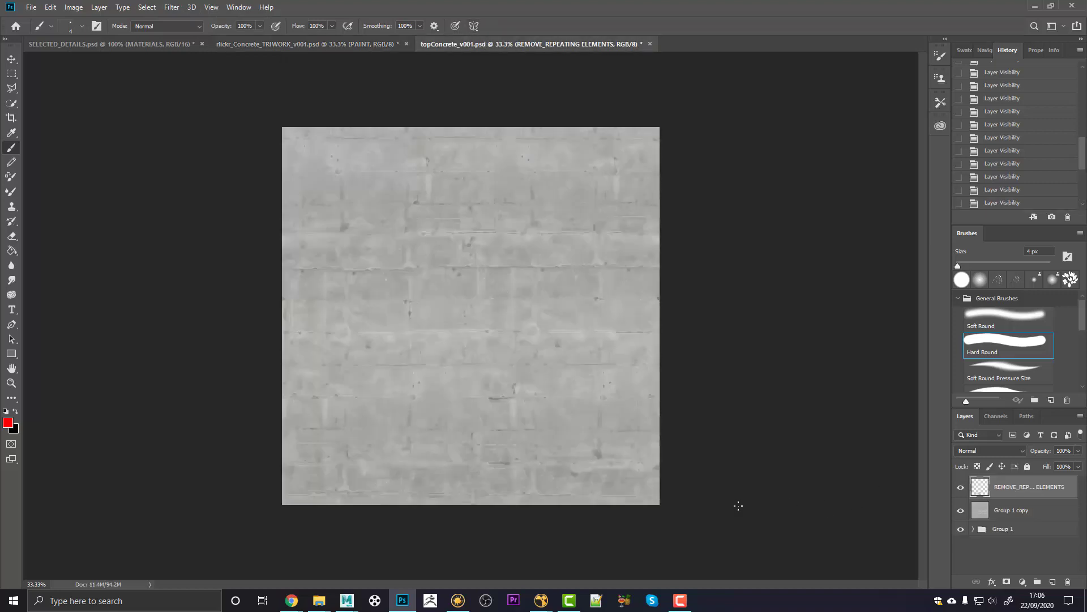
left_click(960, 486)
left_click(961, 510)
left_click(972, 532)
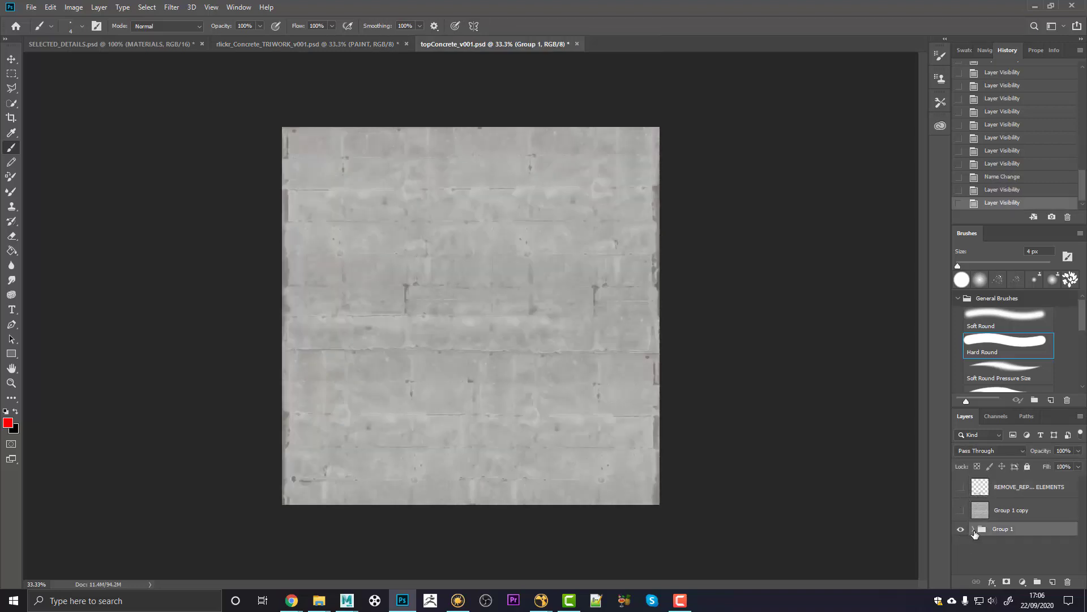
left_click(973, 531)
left_click_drag(962, 480, 961, 548)
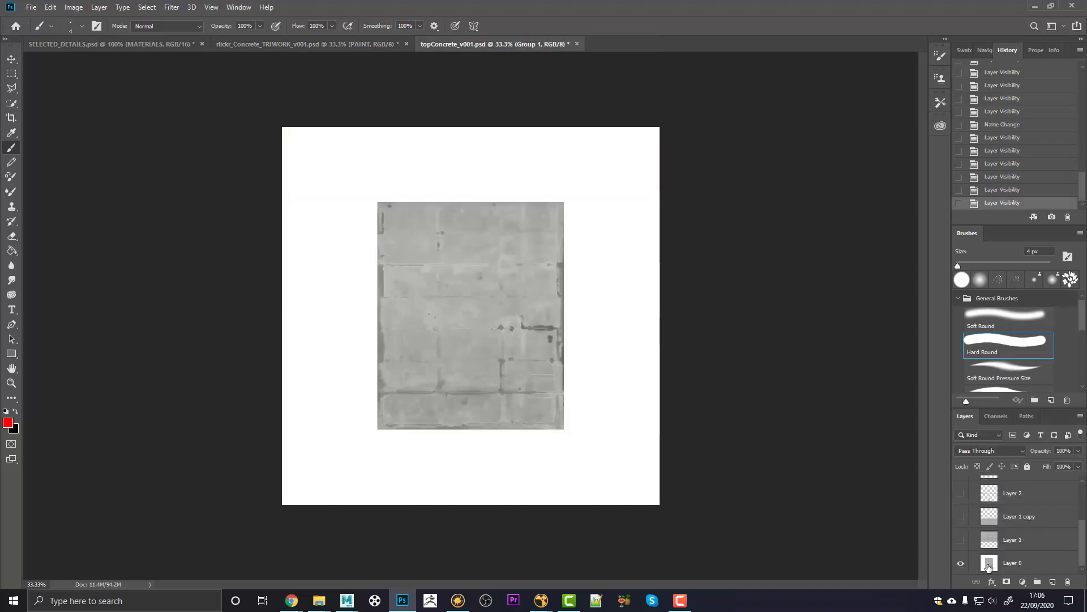
left_click(984, 567)
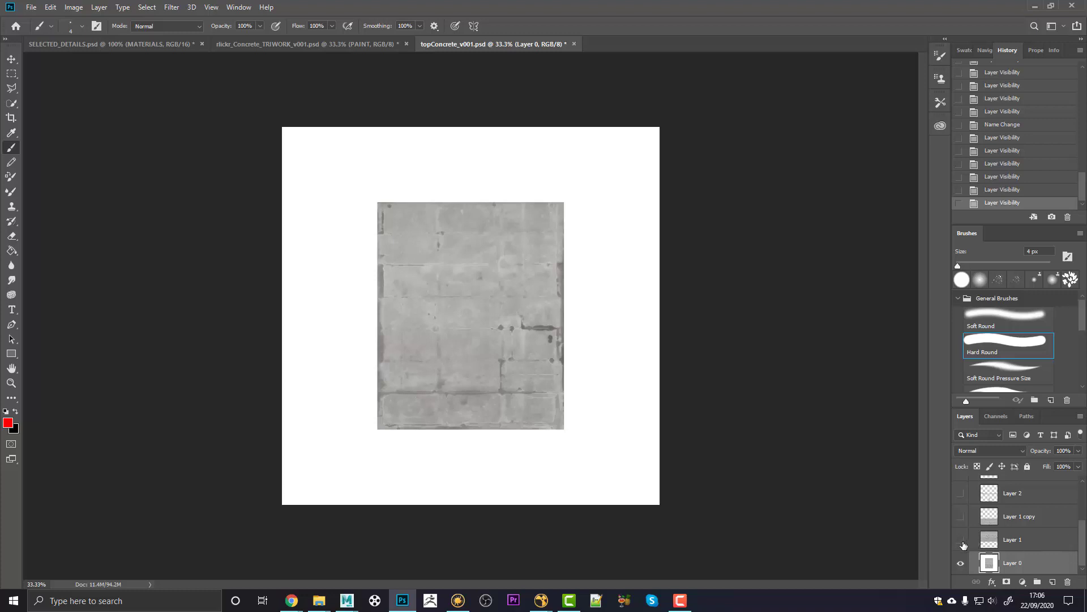
left_click(962, 541)
left_click(961, 517)
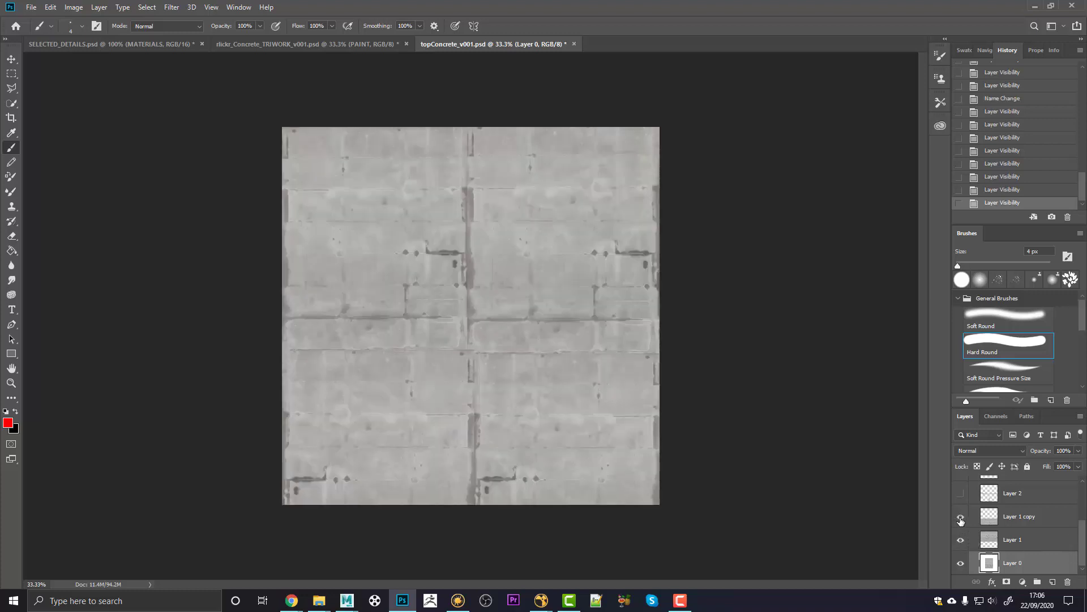
scroll(964, 520, "up", 1)
left_click(961, 517)
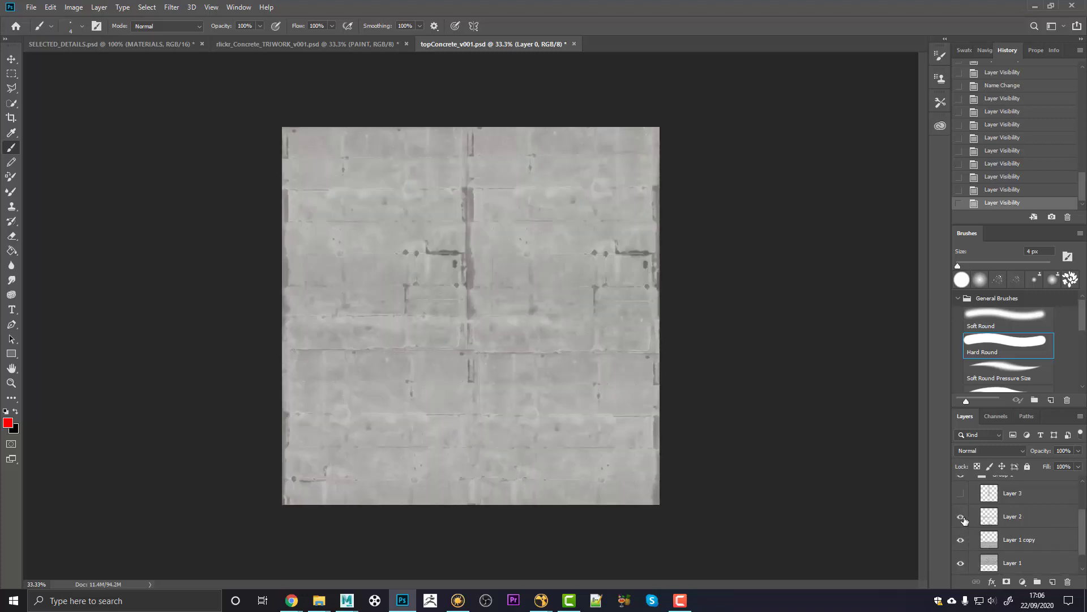
left_click(961, 493)
scroll(1003, 526, "up", 2)
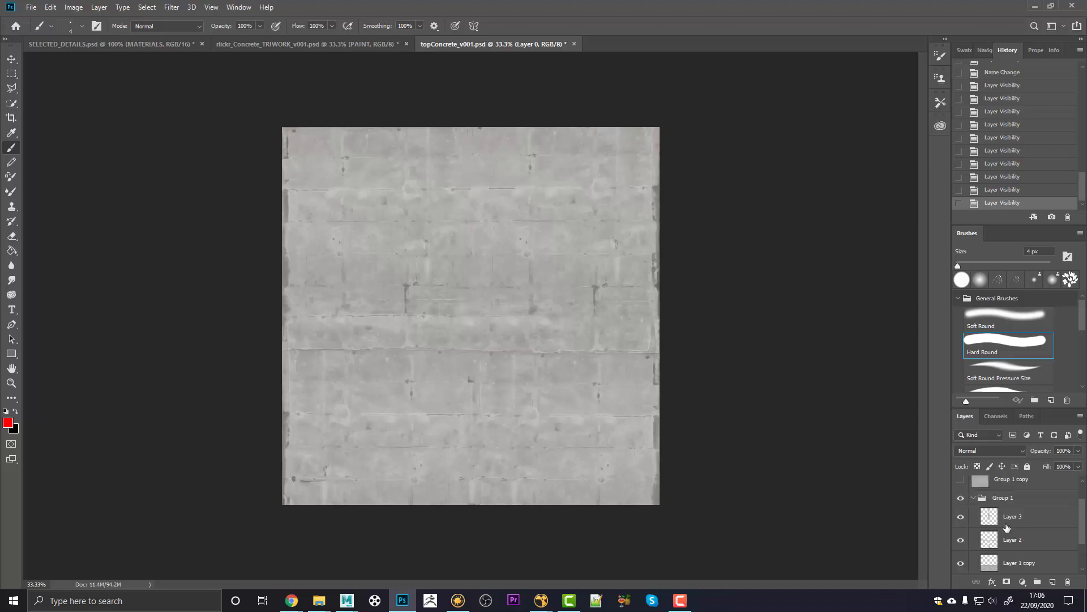
left_click(961, 503)
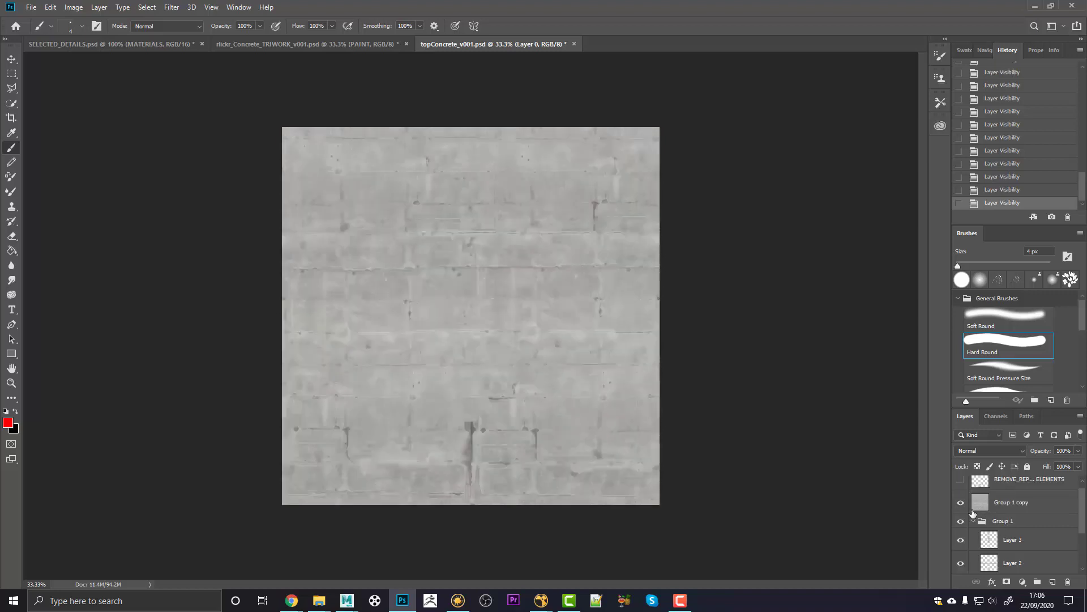
left_click(986, 488)
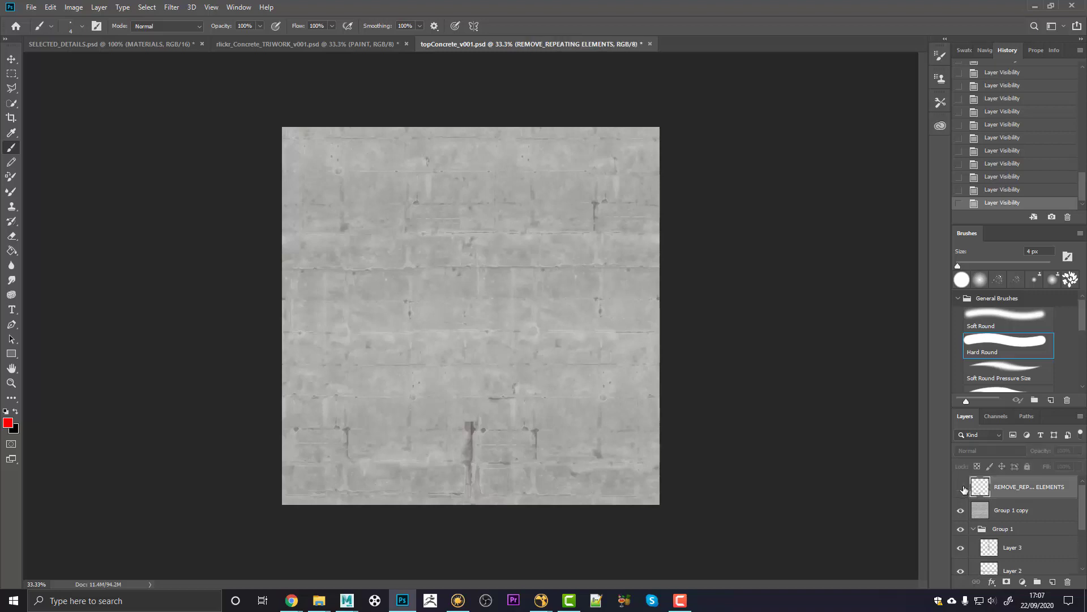
left_click(961, 488)
left_click(962, 487)
left_click(962, 487)
left_click(962, 488)
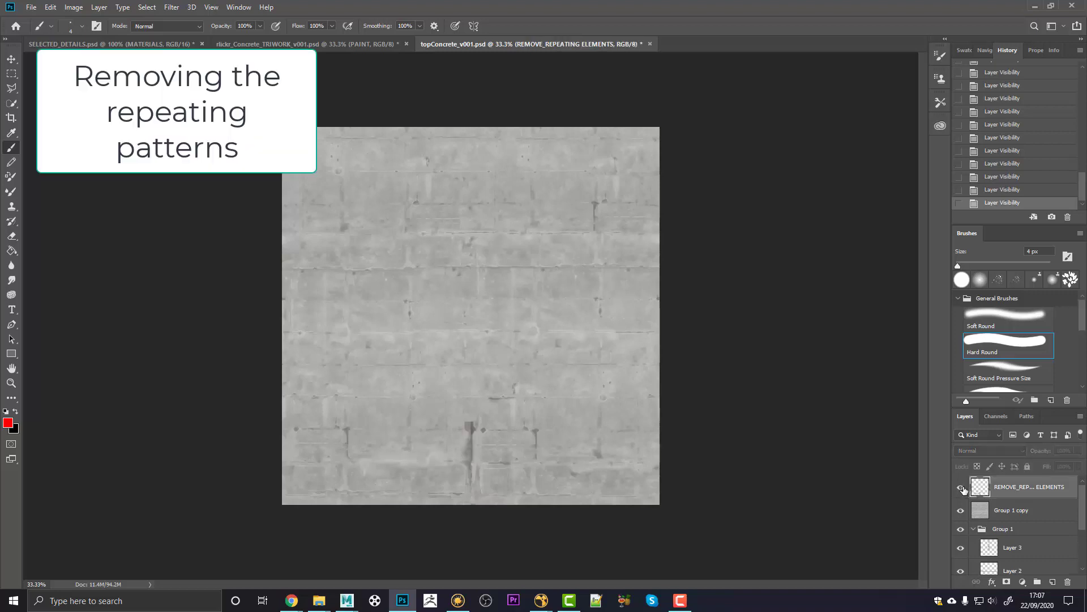
left_click(962, 488)
left_click(962, 488)
left_click(962, 488)
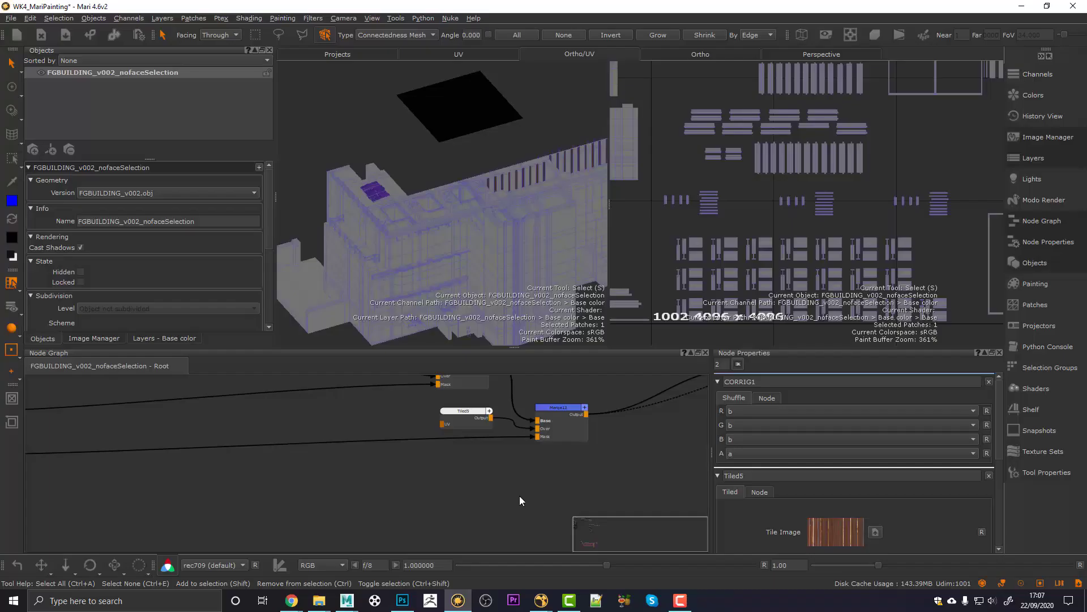
Step: Create a Triplanar Projection node via 'tripl' and connect it into the building's graph
key("Tab")
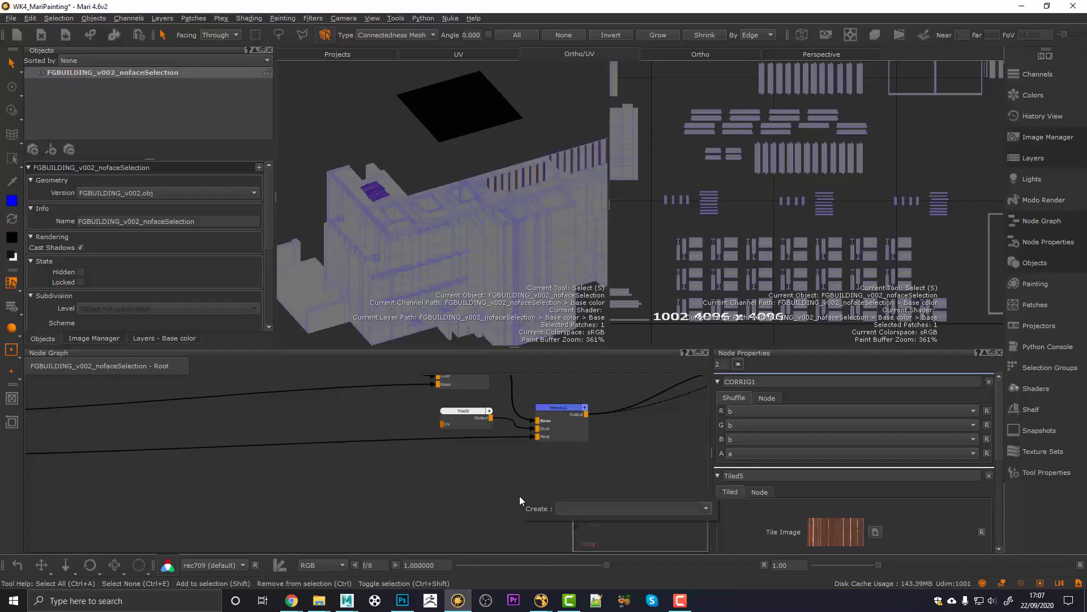
type("tripl")
key("Return")
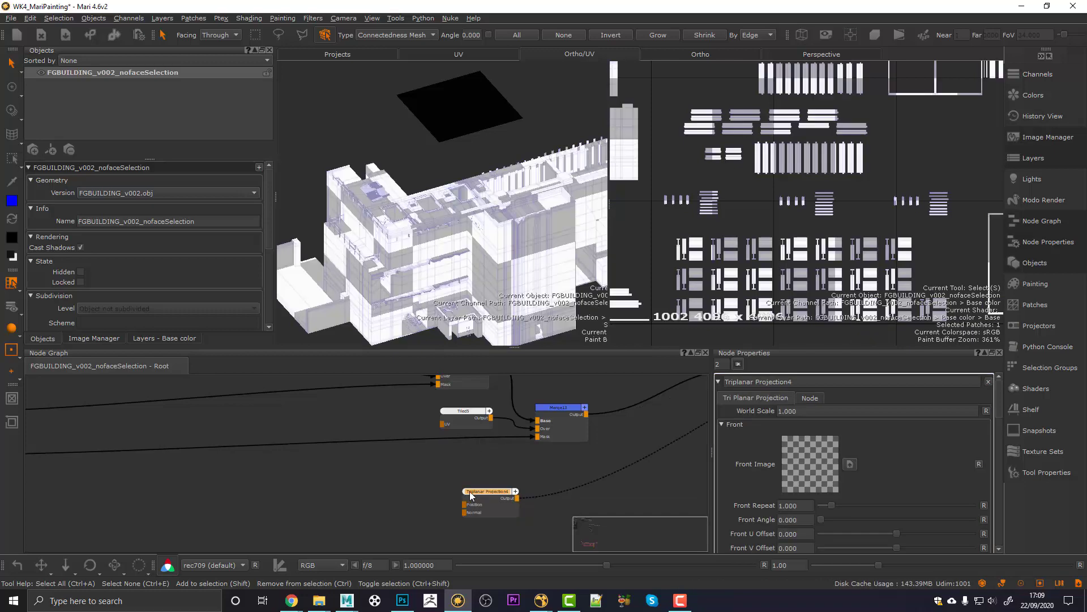
left_click(474, 492)
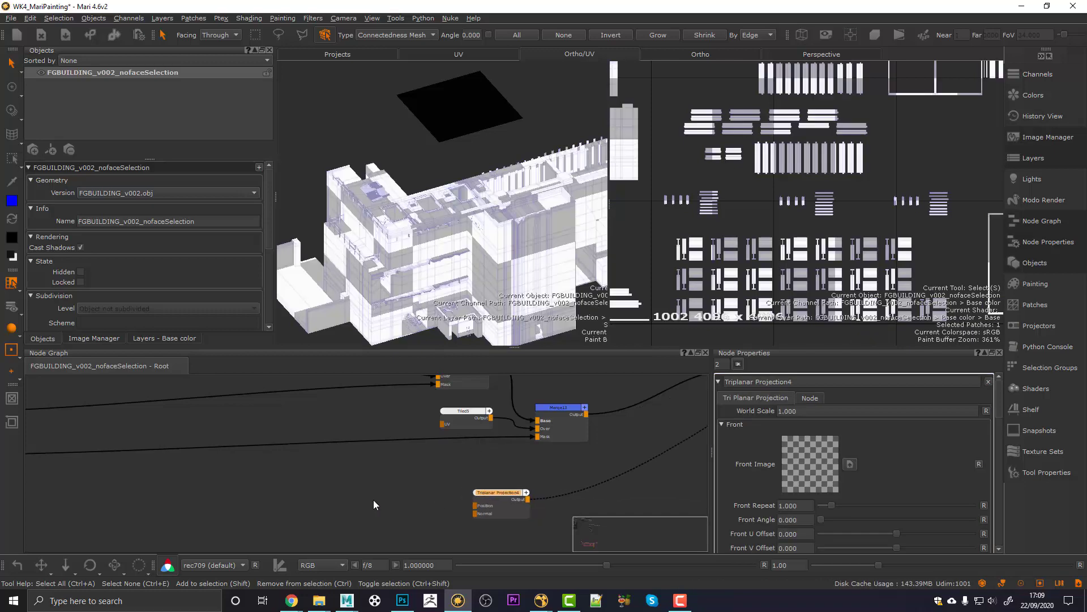
Step: Bring up the image browser for the Triplanar Projection's Front Image
left_click_drag(458, 260, 434, 243, "alt")
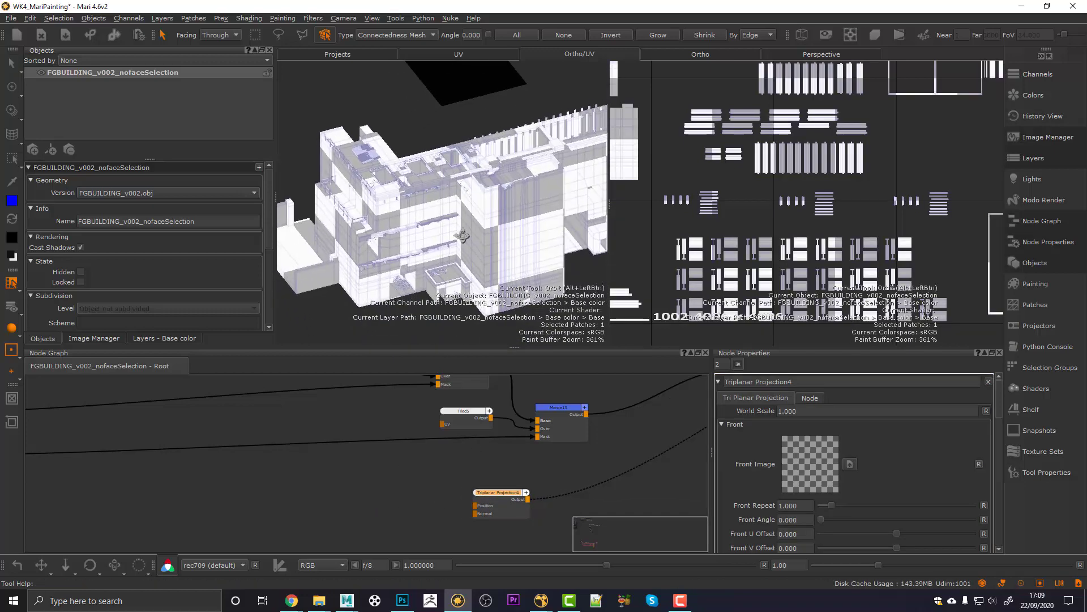
right_click_drag(448, 246, 403, 240, "alt")
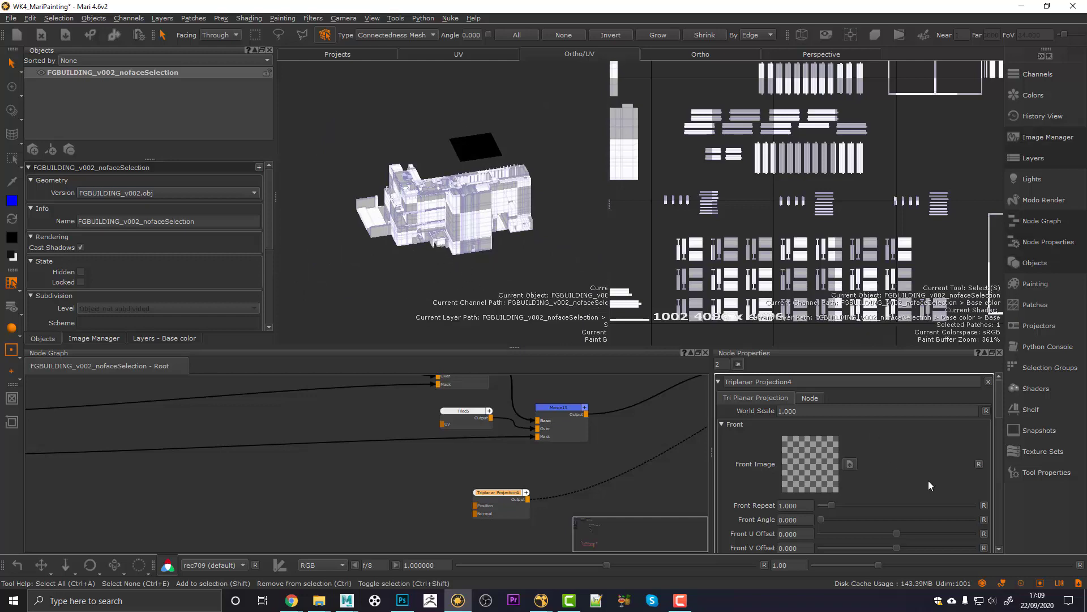
left_click(849, 464)
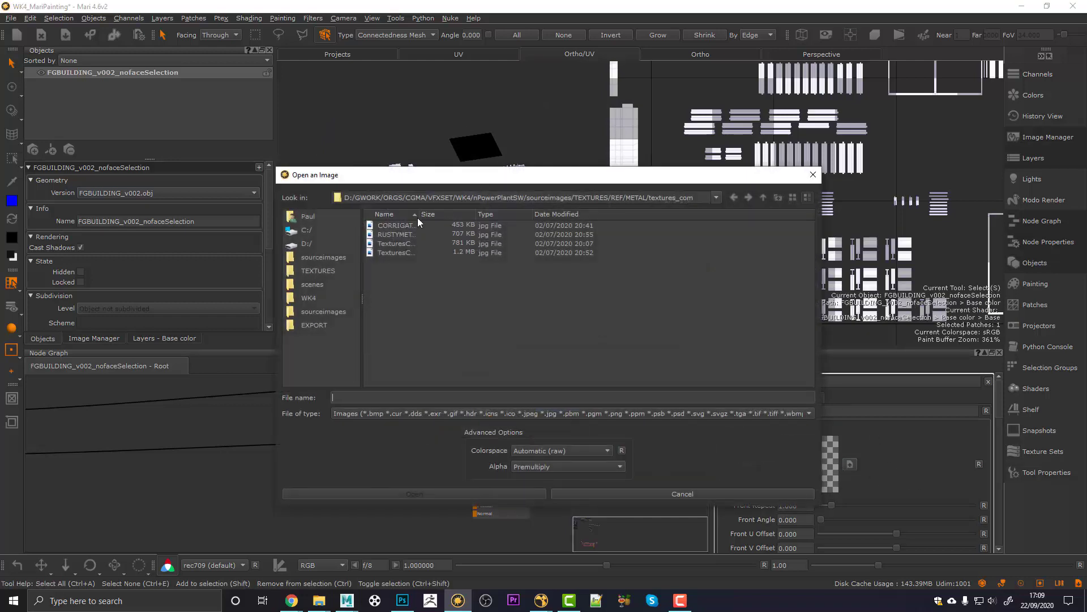
Step: Load the concrete tif from TEXTURES > FGBUILDING > MARI as the front projection image
left_click(763, 197)
left_click(763, 197)
left_click(763, 197)
double_click(386, 227)
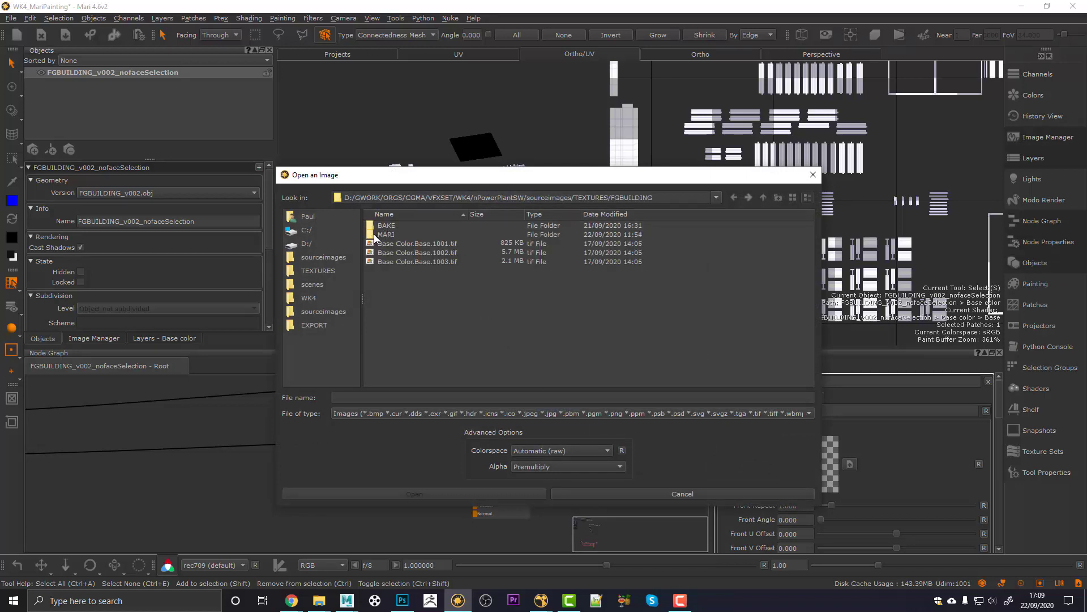
double_click(374, 233)
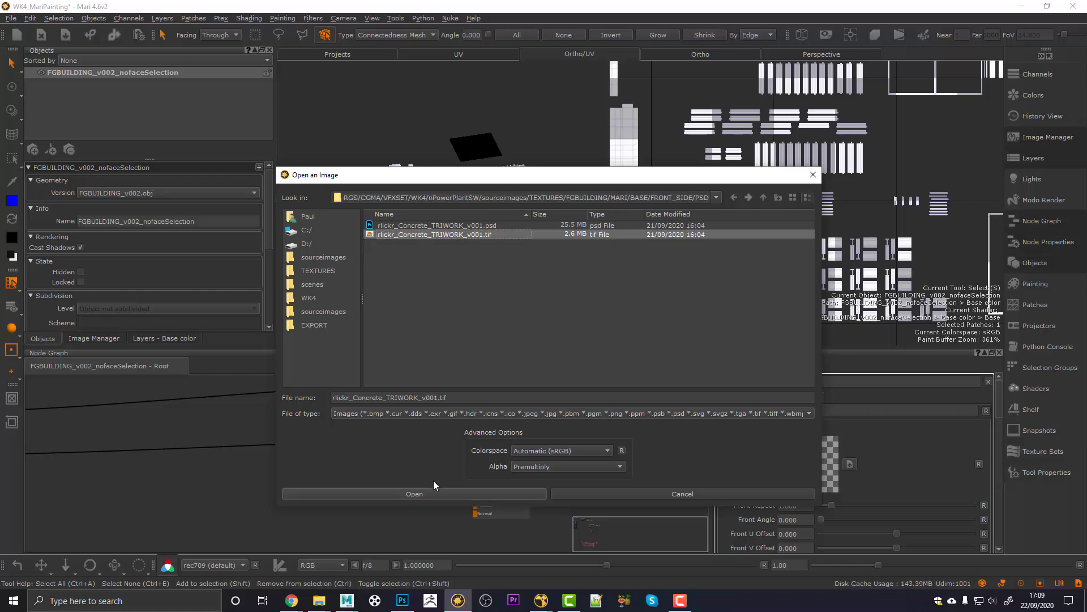
left_click(431, 493)
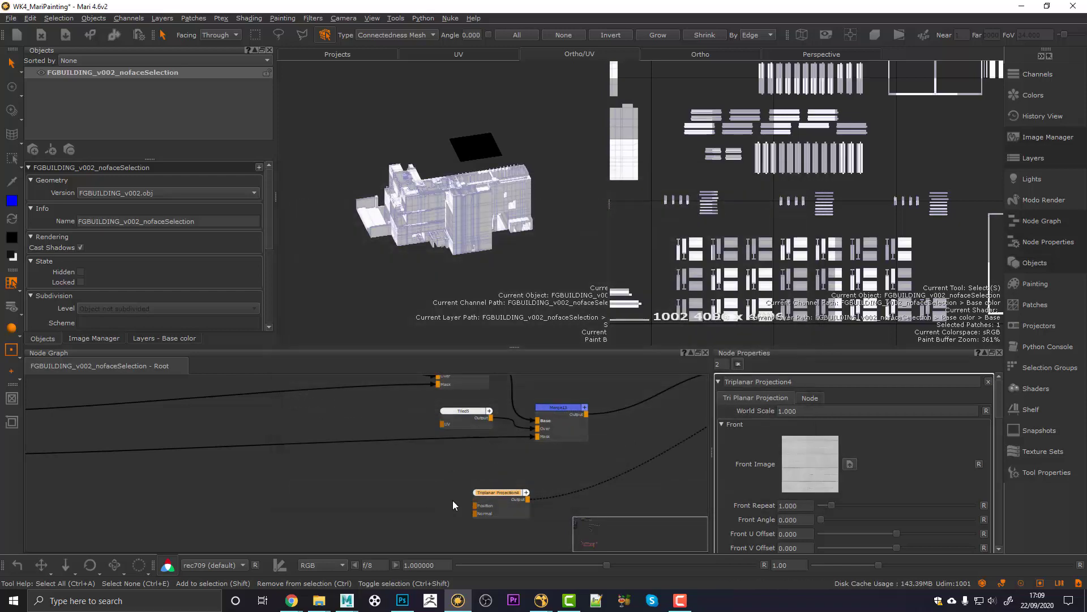
scroll(461, 264, "up", 5)
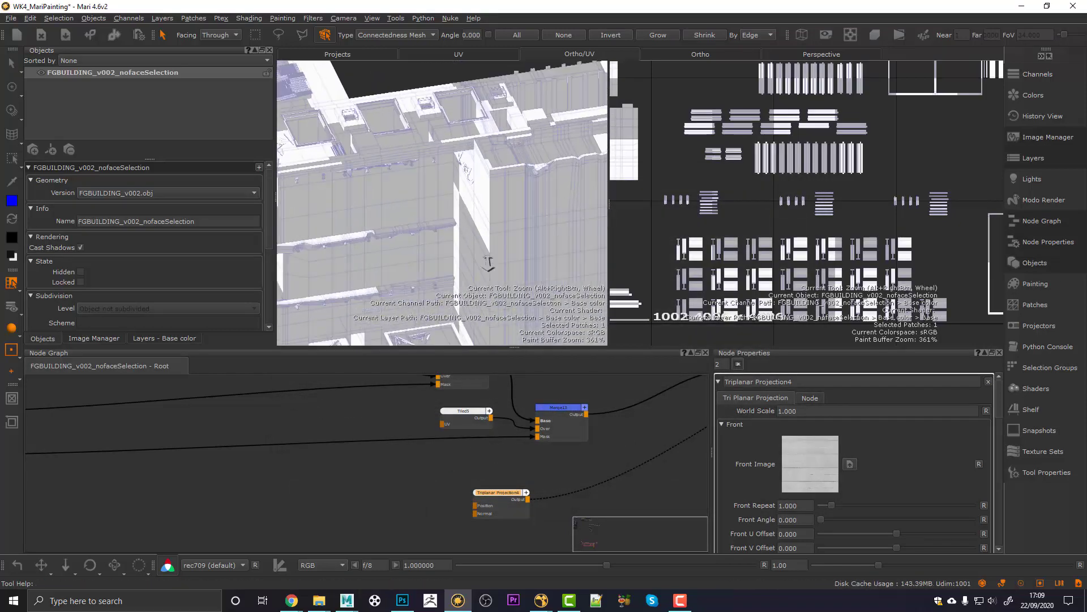
left_click(780, 416)
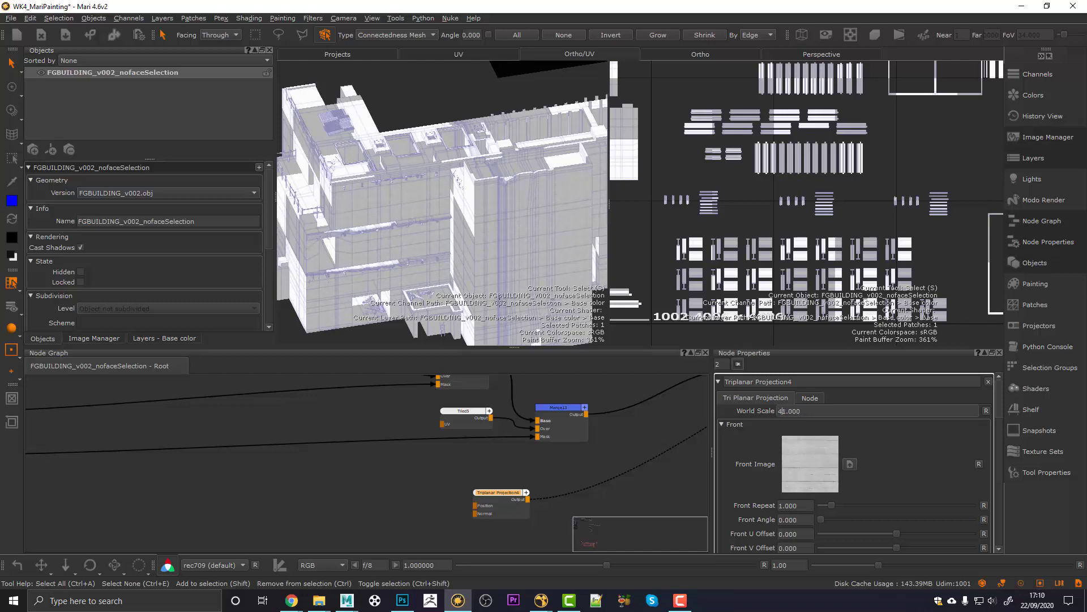
Step: Reframe the building facade in the Mari viewport
scroll(511, 230, "up", 10)
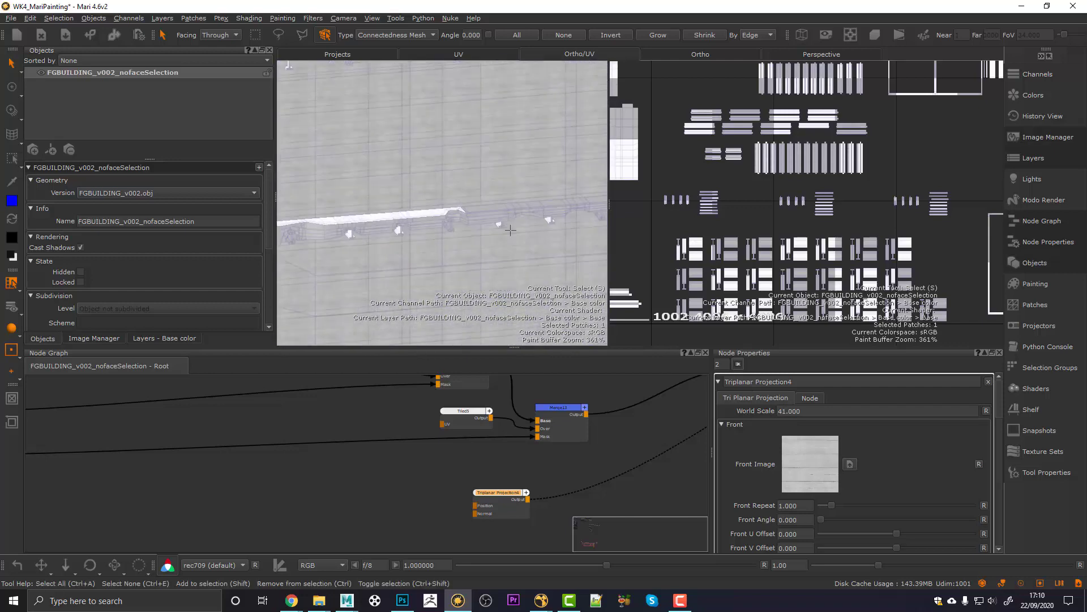
middle_click_drag(498, 229, 505, 247, "alt")
right_click_drag(505, 247, 491, 246, "alt")
mouse_move(474, 242)
left_mouse_down("alt")
mouse_move(460, 238)
mouse_move(472, 237)
left_mouse_up("alt")
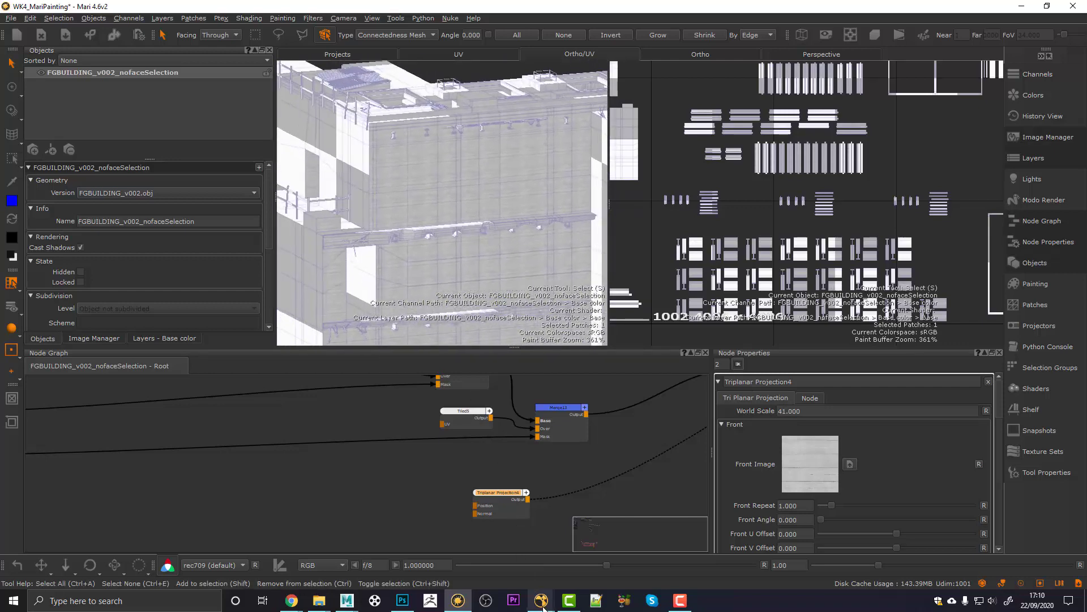
Step: Check the front tower in the Nuke reference footage, then return to the Mari building view
mouse_move(542, 607)
left_click(630, 555)
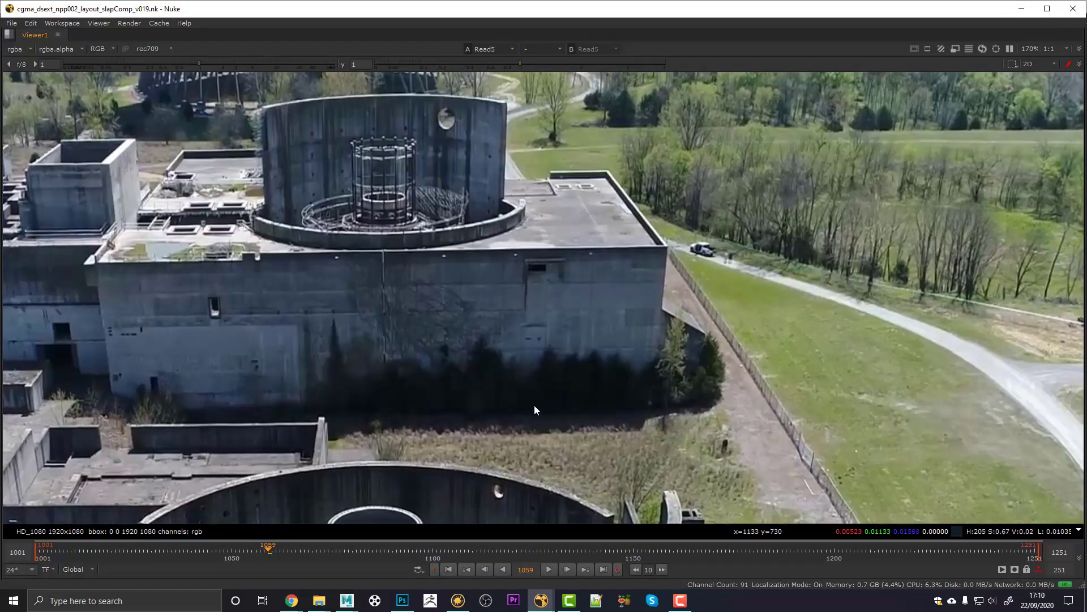
middle_click_drag(563, 405, 585, 309)
scroll(575, 380, "down", 2)
middle_click_drag(561, 481, 562, 314)
middle_click_drag(588, 374, 545, 302)
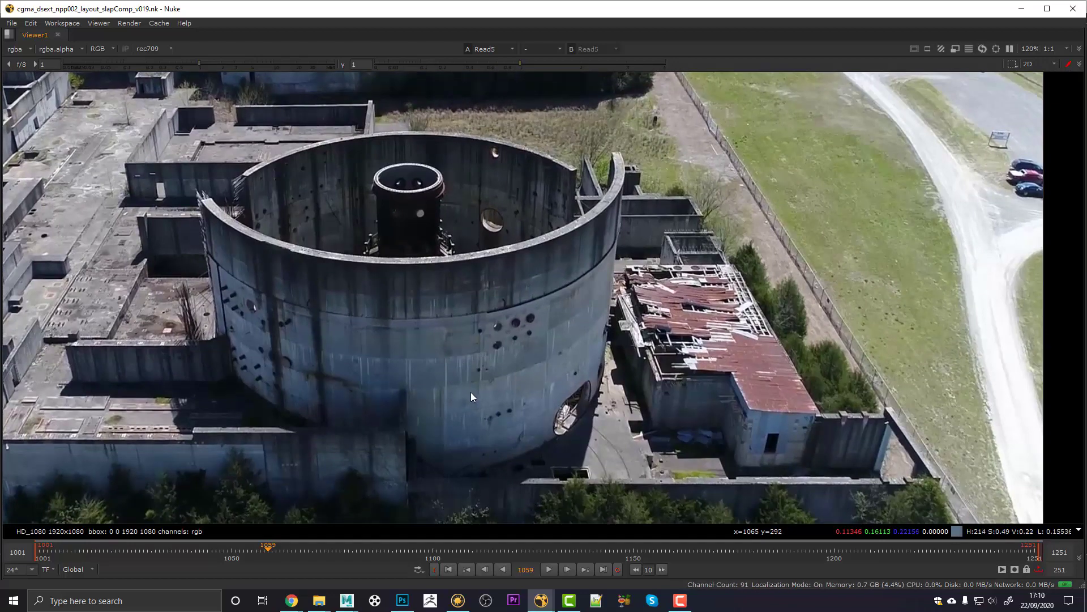
key("alt+Tab")
scroll(474, 273, "down", 3)
left_click_drag(473, 273, 458, 280, "alt")
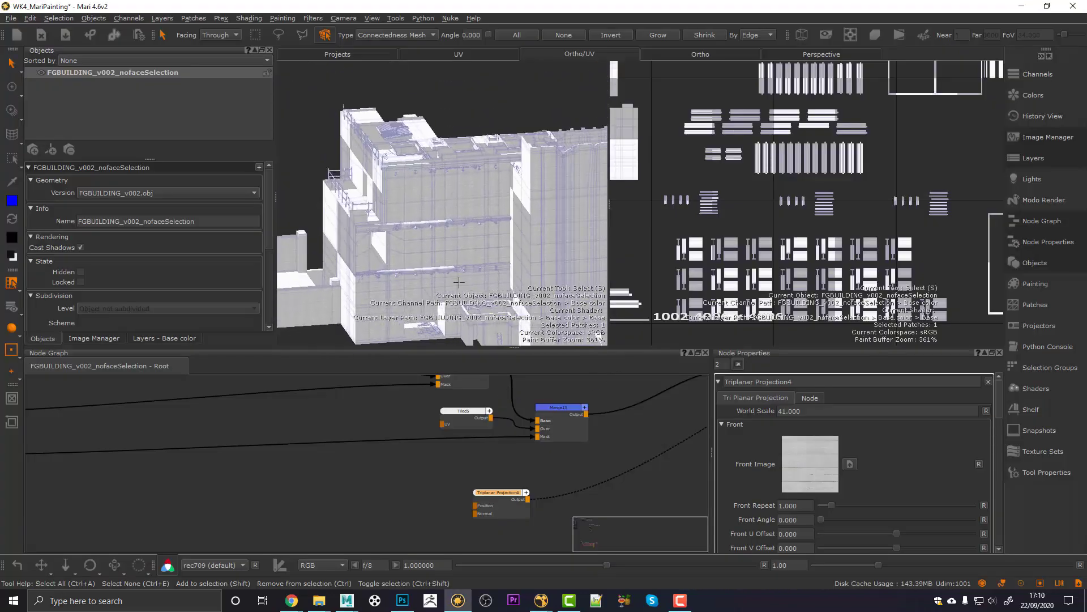
Step: Raise Triplanar Projection4's World Scale through 150, 300 and 400 to 500
left_click(782, 412)
key("Return")
scroll(468, 245, "up", 5)
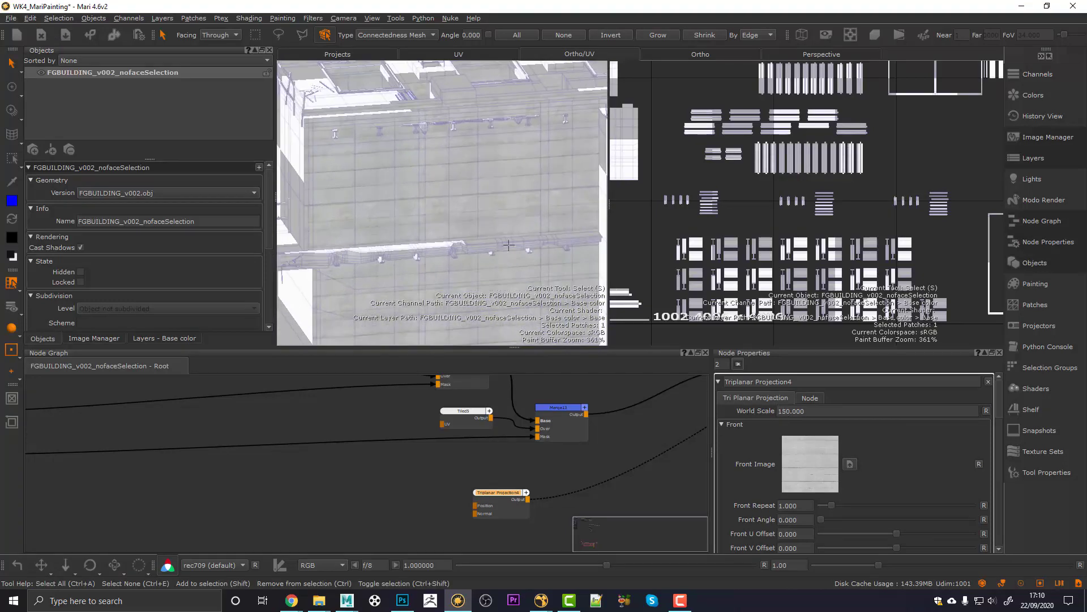
double_click(799, 411)
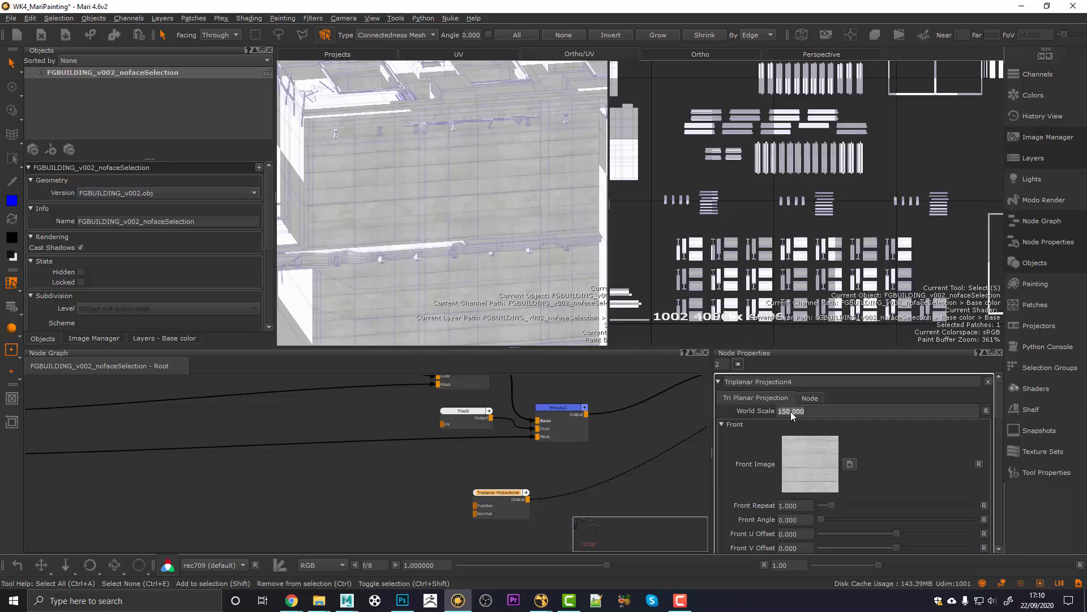
type("300")
key("Return")
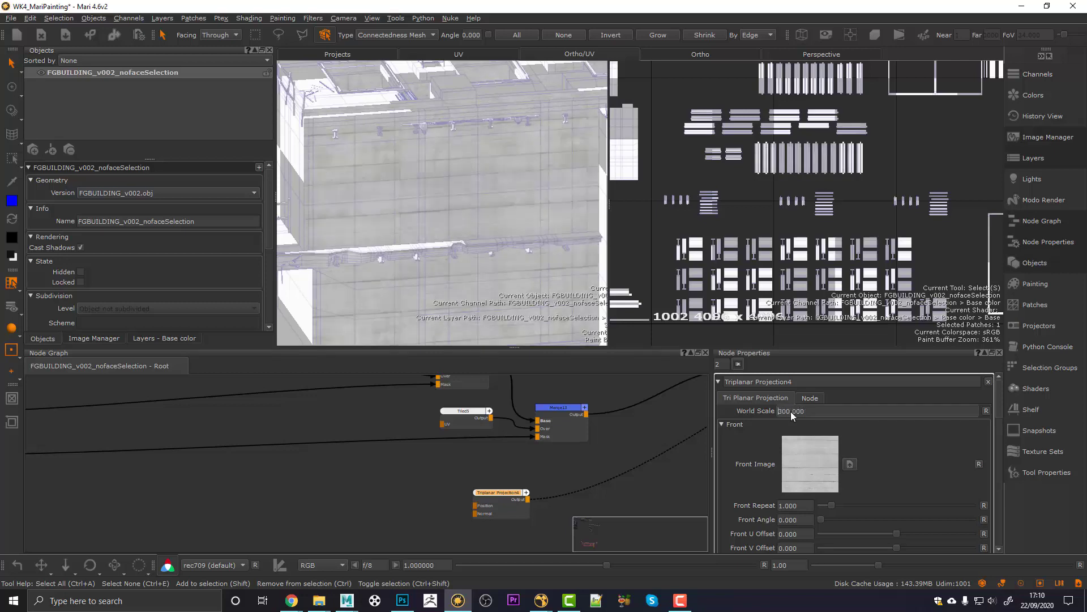
left_click_drag(408, 238, 487, 226, "alt")
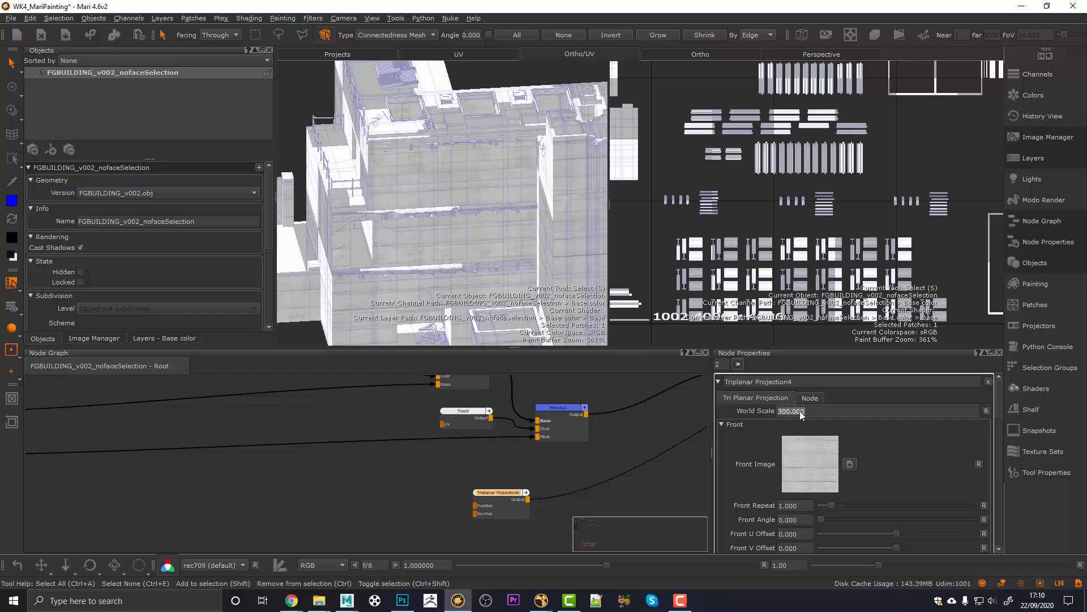
key("Return")
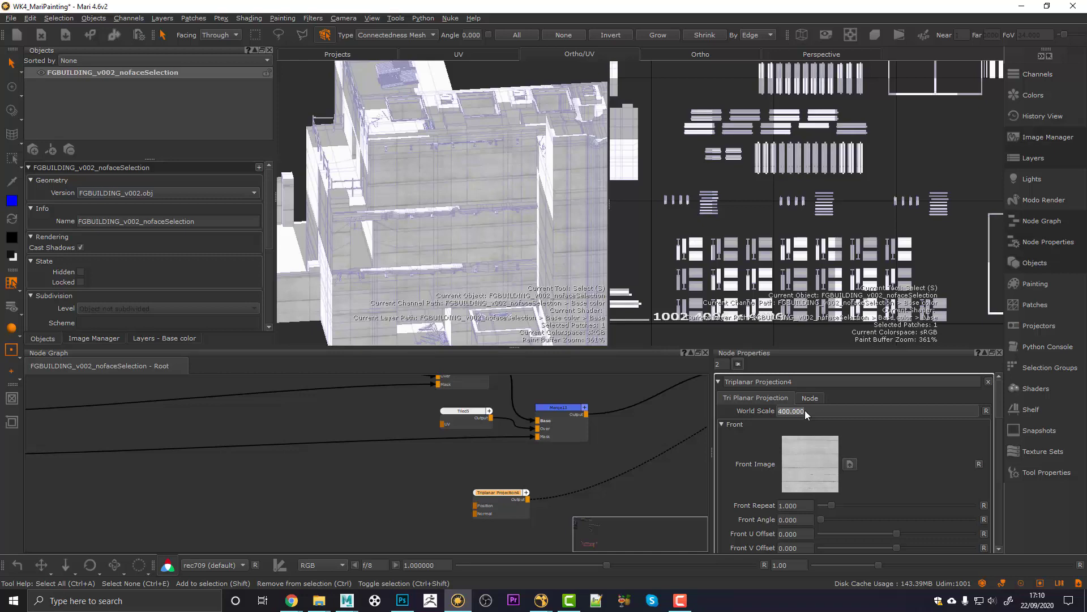
key("Return")
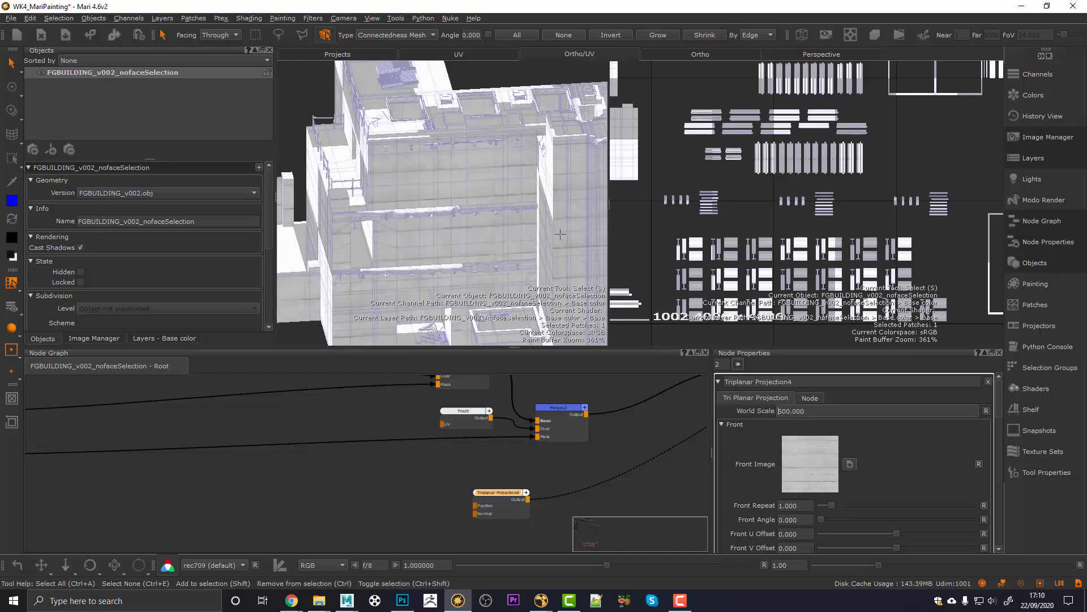
Step: Hide the side panels and orbit the enlarged building view
left_click_drag(560, 234, 470, 236, "alt")
key("space")
mouse_move(371, 310)
left_mouse_down("alt")
mouse_move(415, 317)
mouse_move(357, 305)
mouse_move(359, 328)
left_mouse_up("alt")
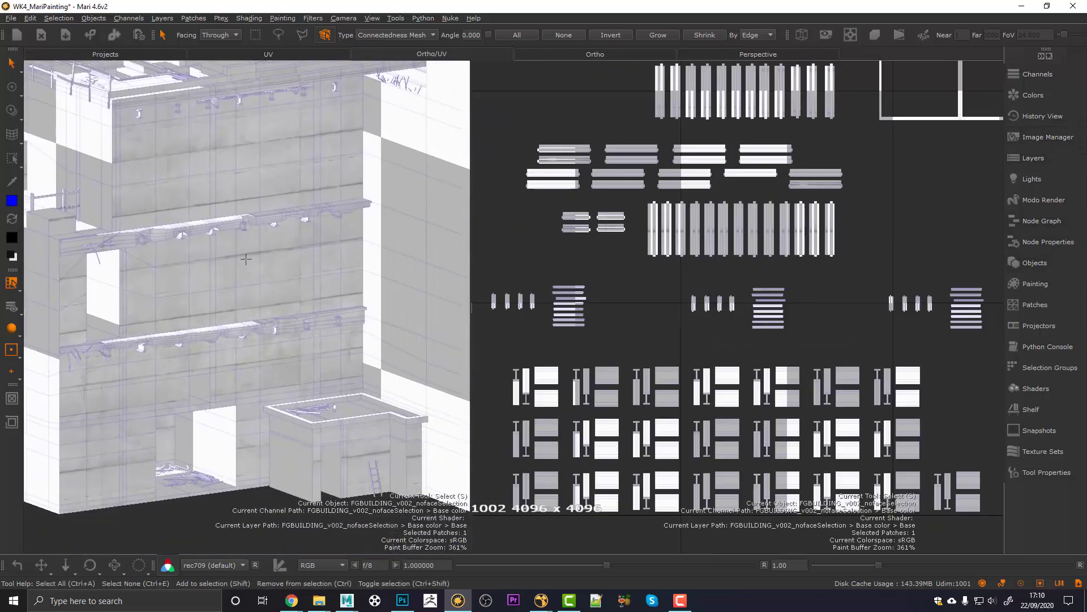
Step: Orbit and zoom out to inspect the concrete tiling across the whole building
middle_click_drag(264, 261, 269, 288, "alt")
middle_click_drag(272, 225, 266, 262, "alt")
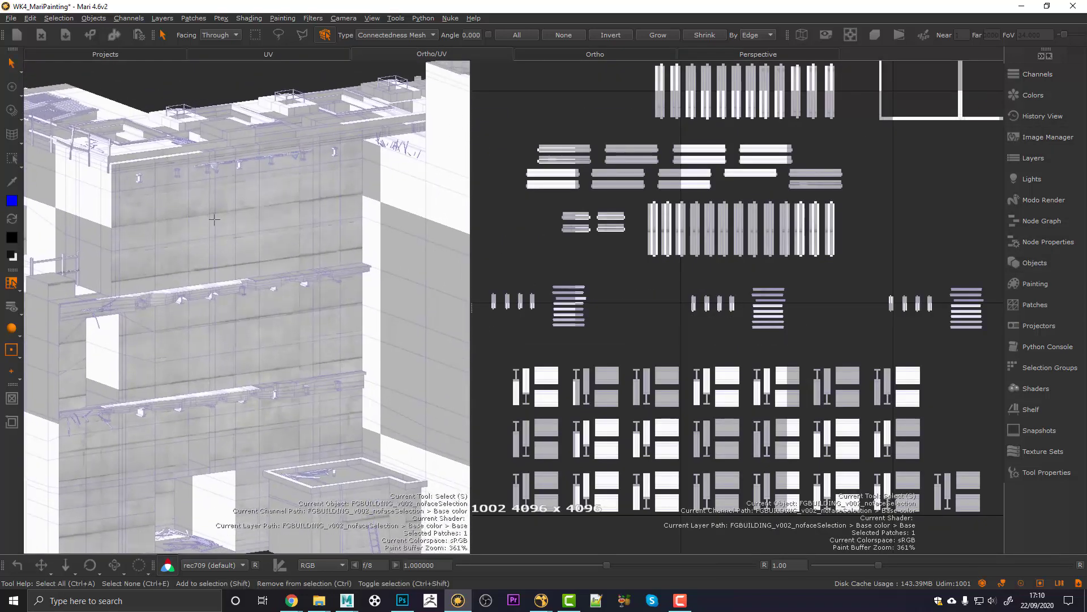
right_click_drag(214, 219, 229, 277, "alt")
left_click_drag(247, 276, 230, 360, "alt")
scroll(170, 333, "up", 4)
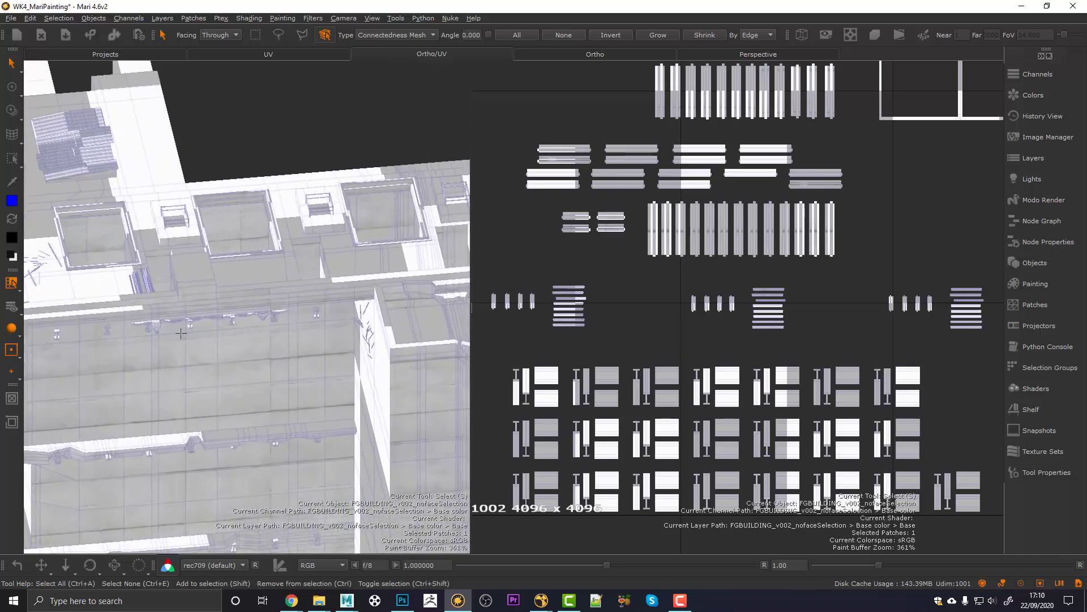
middle_click_drag(158, 333, 180, 326, "alt")
middle_click_drag(252, 347, 232, 327, "alt")
middle_click_drag(433, 341, 294, 343, "alt")
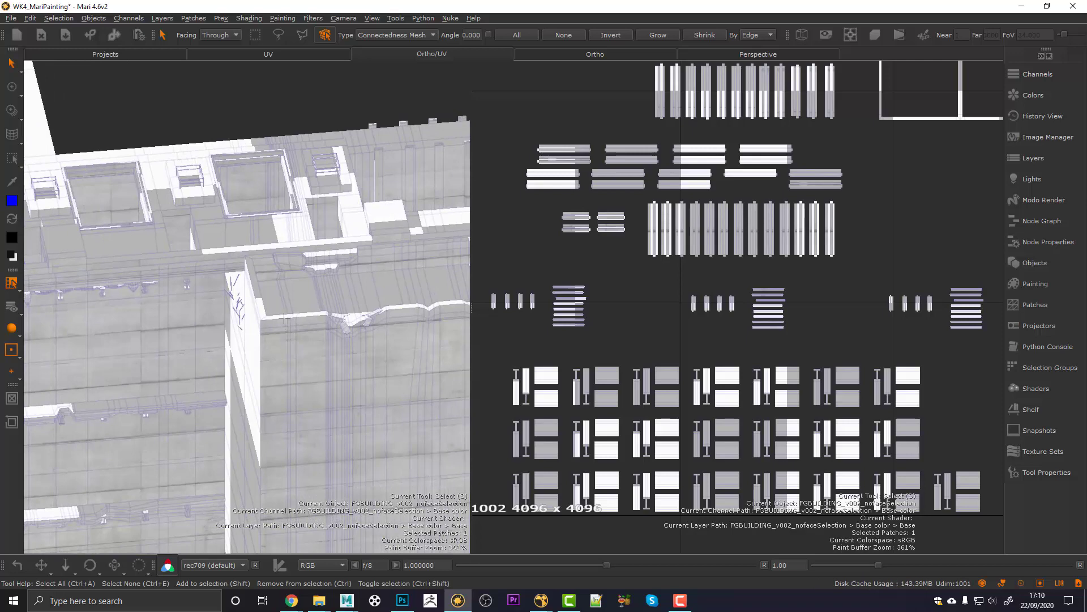
scroll(340, 333, "down", 5)
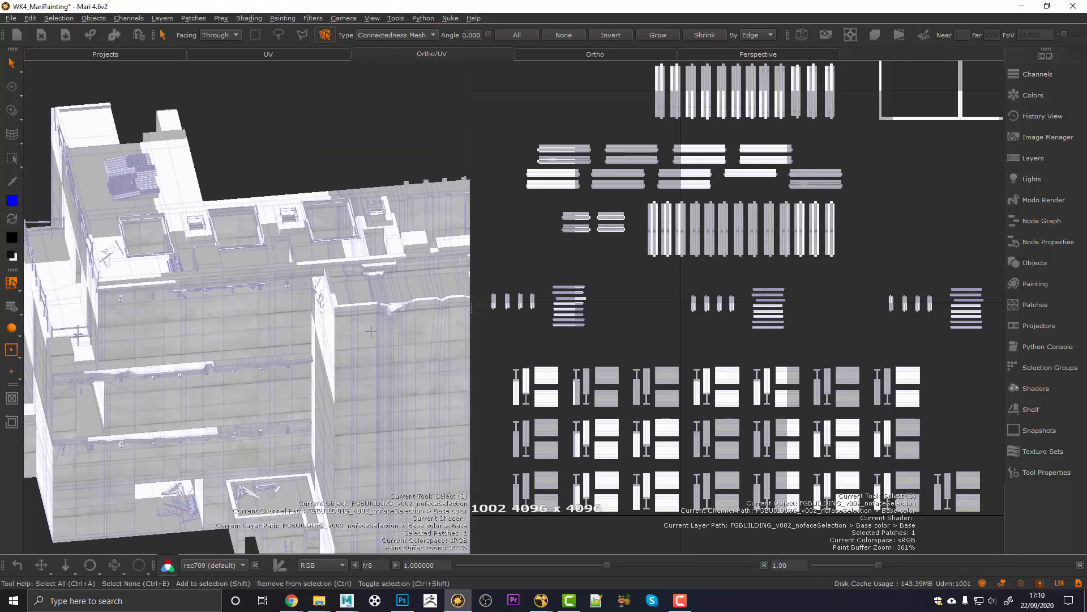
middle_click_drag(347, 334, 319, 323, "alt")
scroll(284, 315, "up", 6)
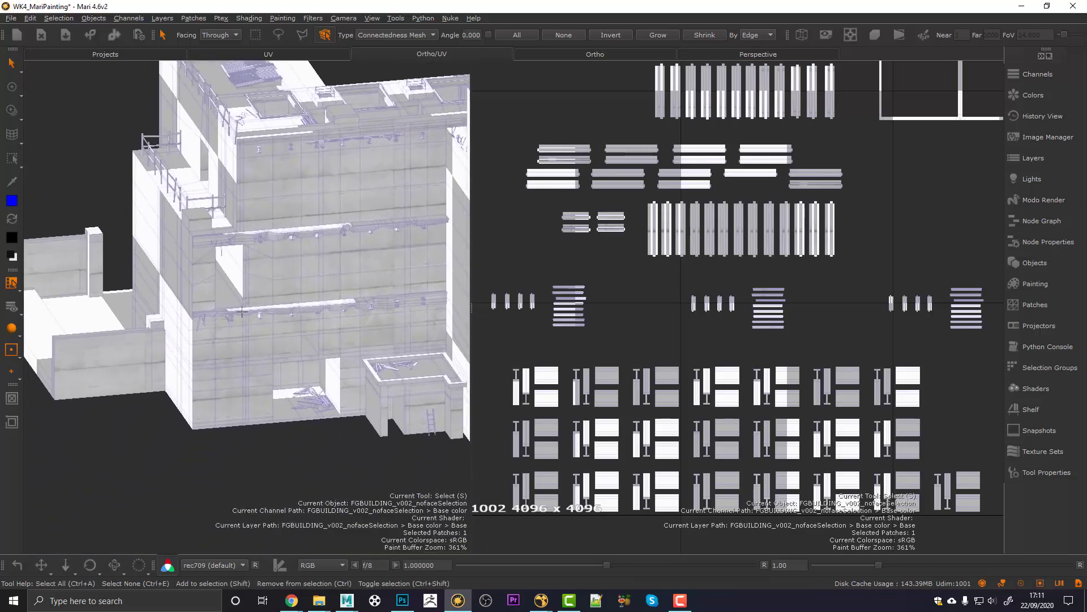
scroll(234, 400, "up", 4)
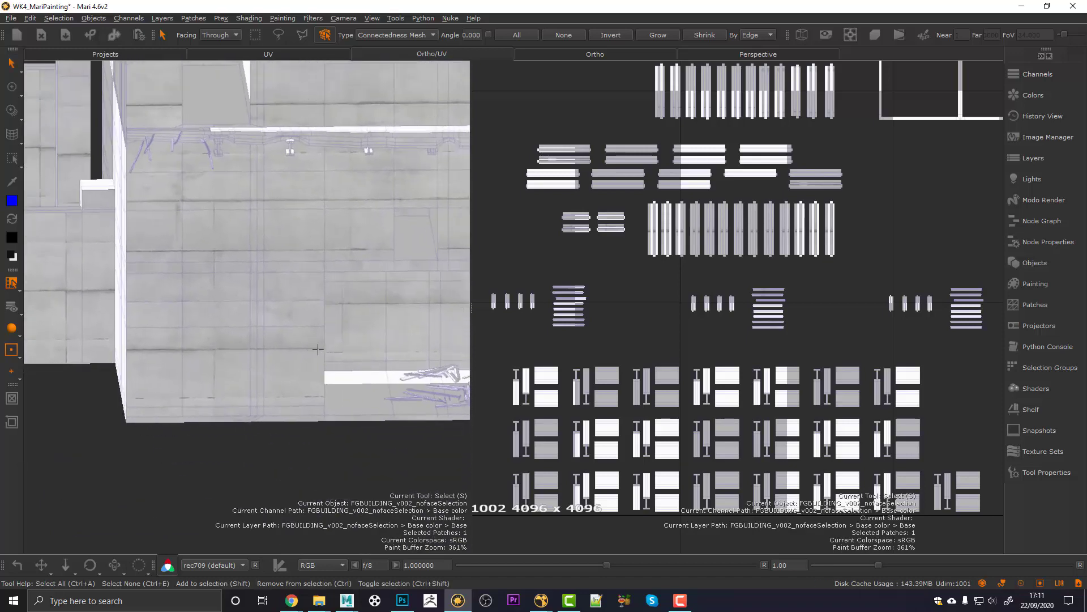
Step: Inspect a close-up wall and the building corner, then restore the docked panels
middle_click_drag(291, 350, 252, 345, "alt")
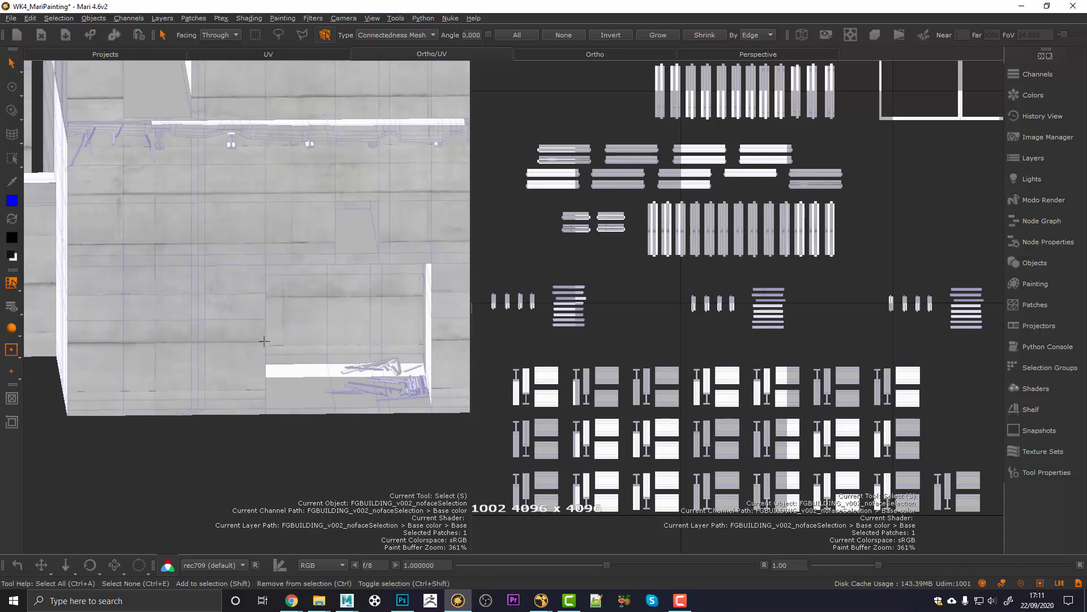
left_click_drag(285, 343, 264, 343, "alt")
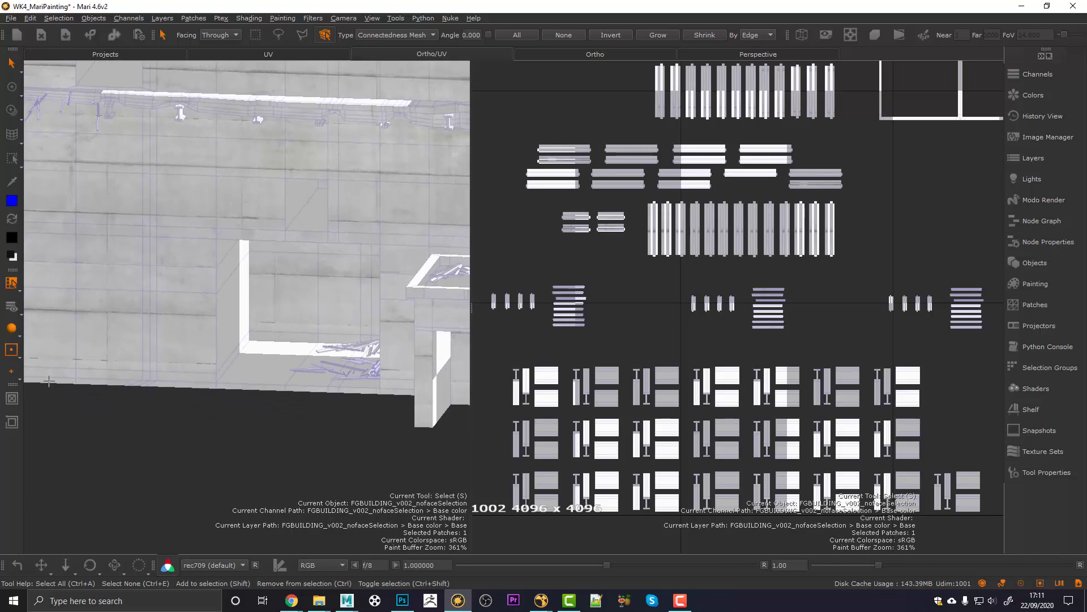
right_click_drag(305, 381, 246, 371, "alt")
left_click_drag(260, 317, 318, 296, "alt")
right_click_drag(318, 296, 352, 292, "alt")
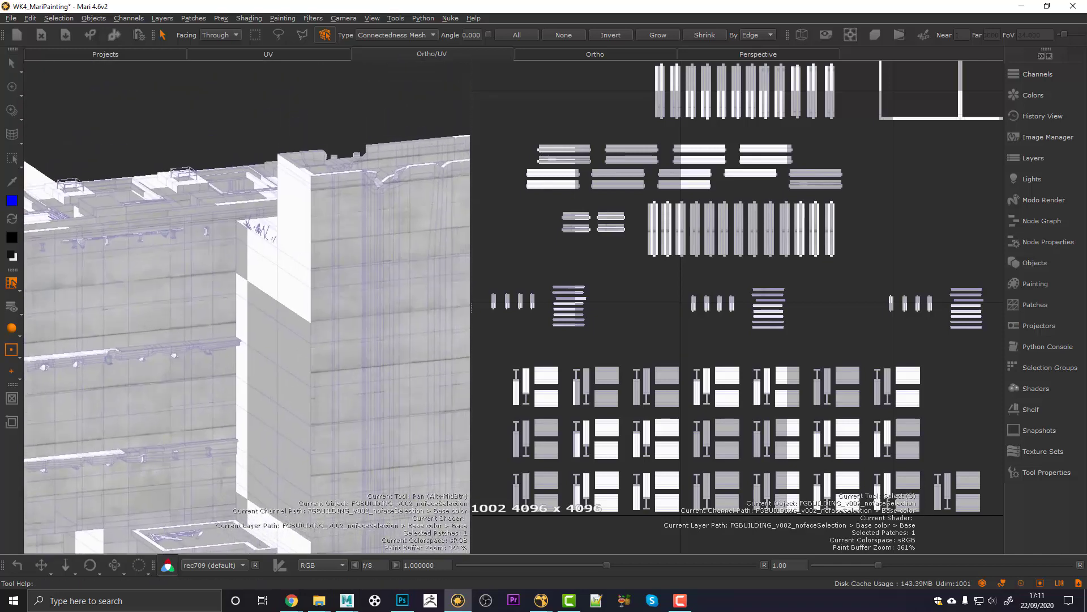
middle_click_drag(318, 295, 290, 316, "alt")
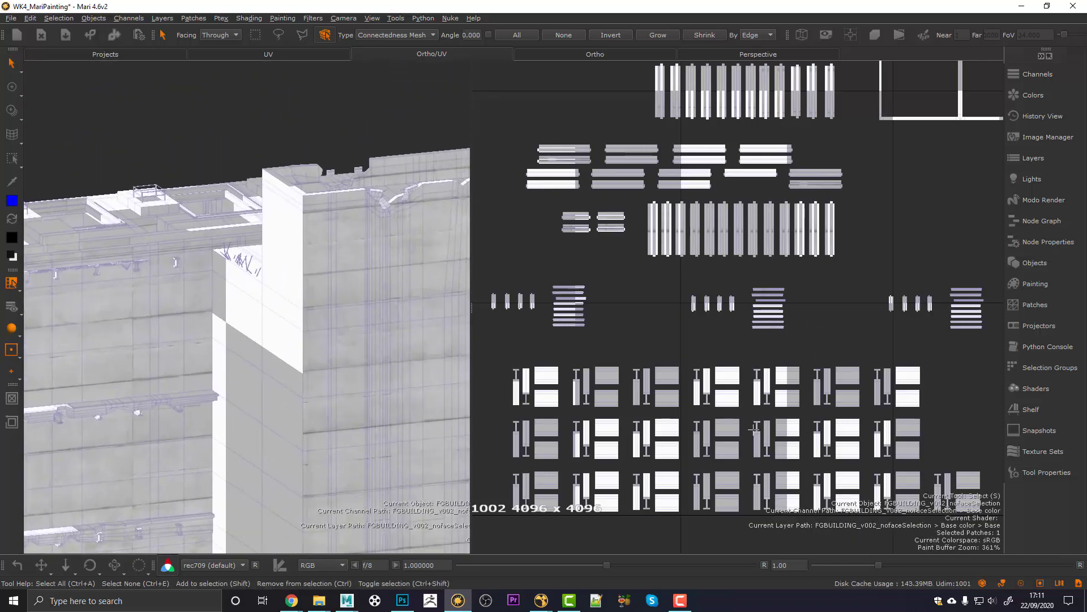
key("ctrl+space")
right_click_drag(453, 286, 508, 272, "alt")
middle_click_drag(508, 271, 549, 239, "alt")
right_click_drag(549, 239, 520, 238, "alt")
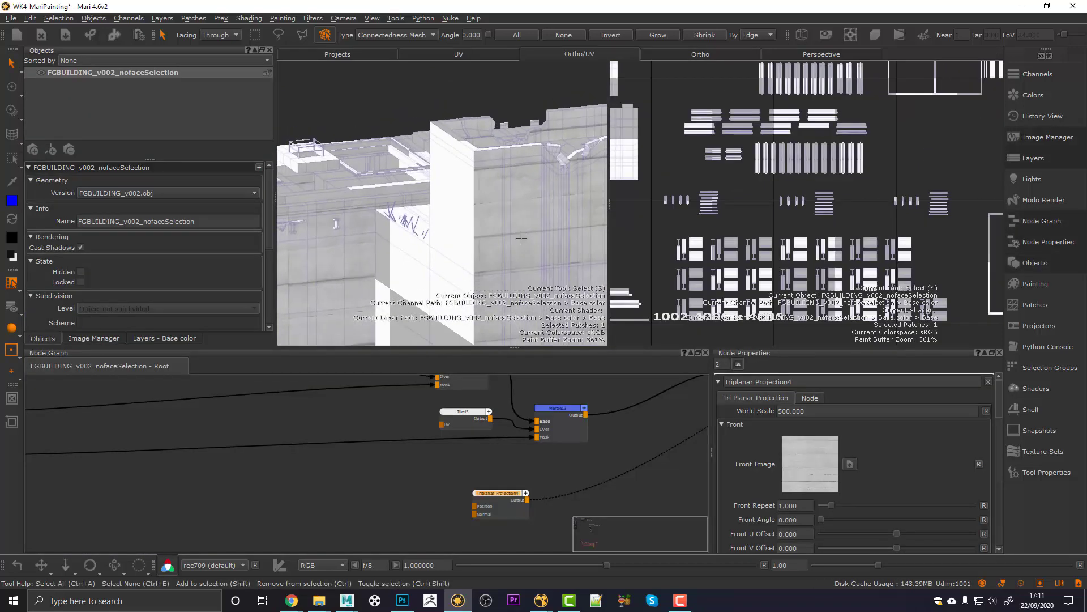
Step: Raise Triplanar Projection4's Front V Offset to 0.060 and orbit out to view the building
scroll(742, 524, "down", 1)
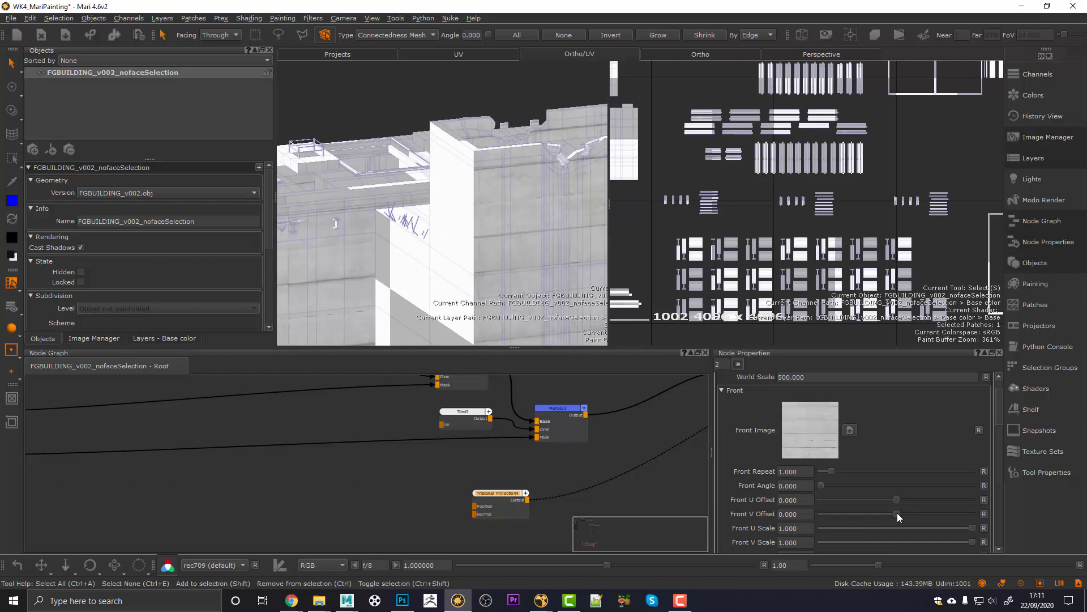
left_click_drag(898, 513, 896, 511)
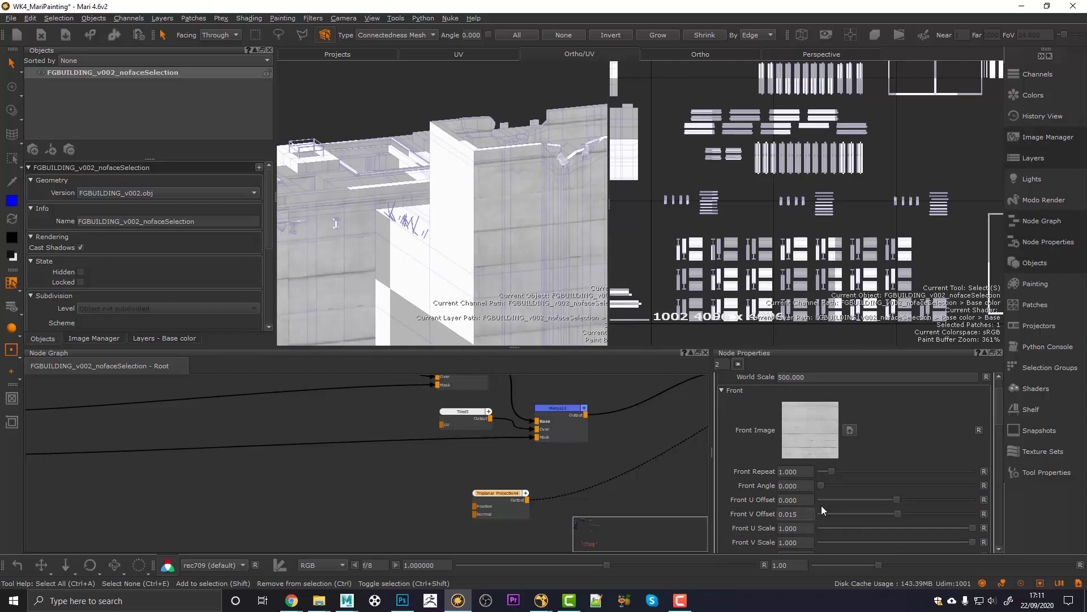
key("Up")
key("Up")
key("Up")
key("Up")
key("Up")
key("Up")
key("Up")
key("Up")
key("Up")
key("Up")
key("Up")
key("Up")
key("Up")
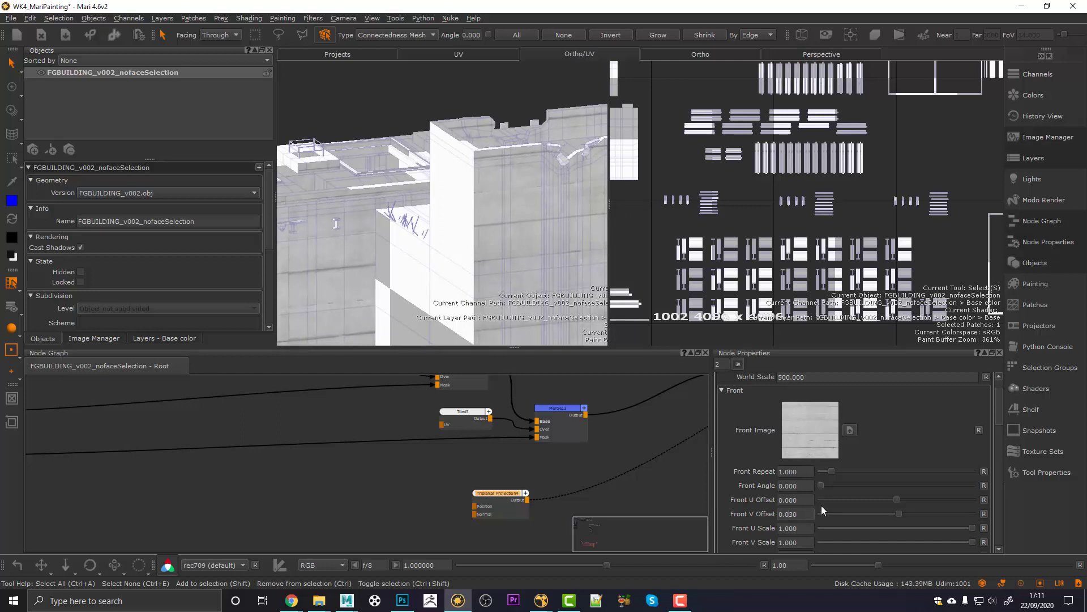
key("Up")
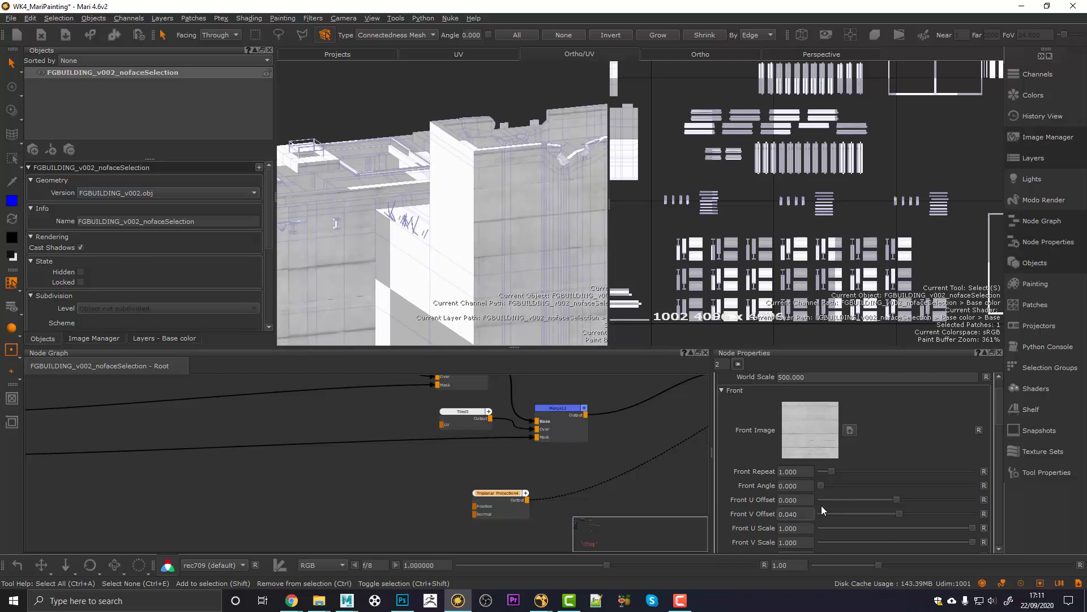
key("Up")
key("Up")
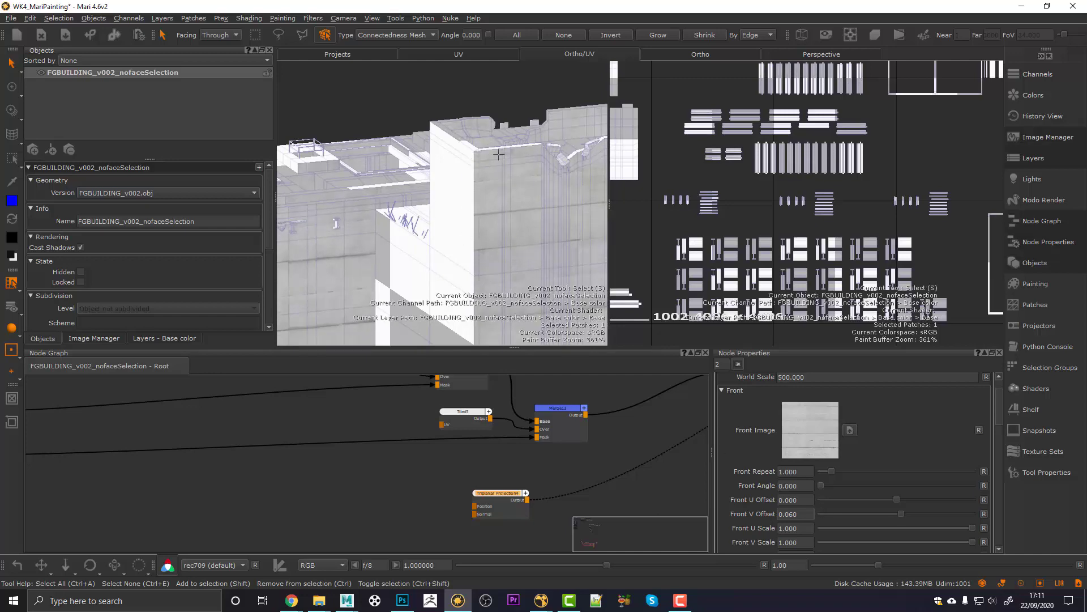
left_click_drag(498, 154, 431, 255, "alt")
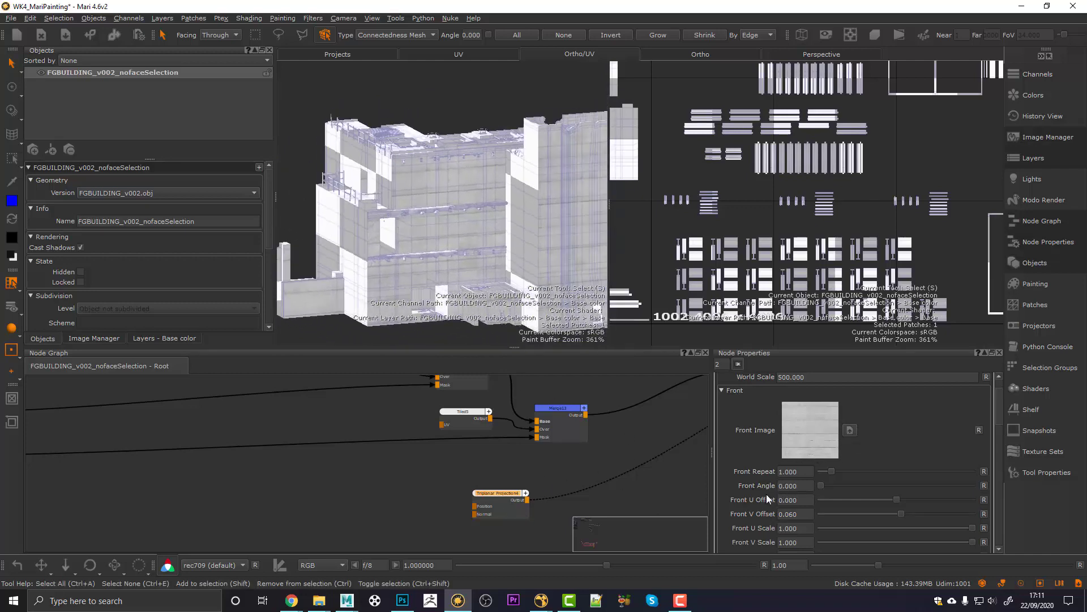
scroll(762, 497, "down", 5)
Step: Load the concrete tif as the Top Image, check it, then undo the load
left_click(849, 474)
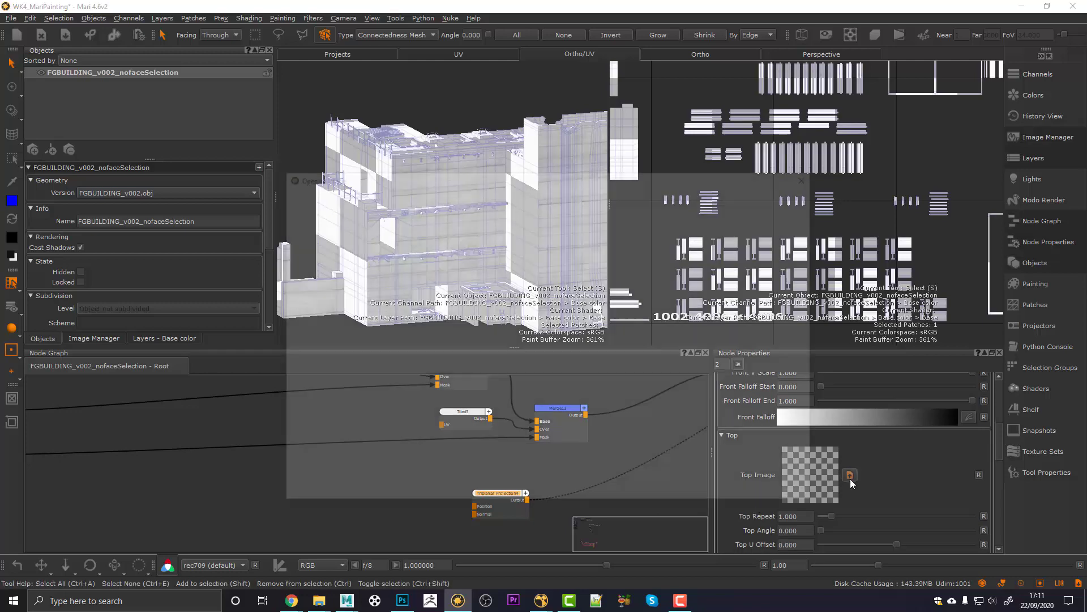
left_click(399, 235)
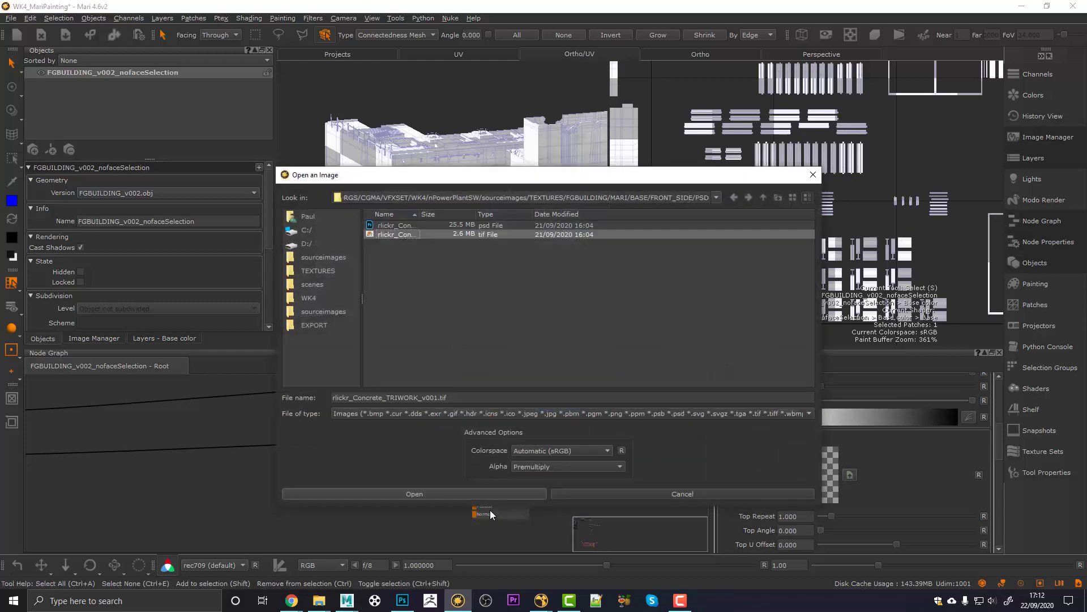
left_click(485, 494)
mouse_move(446, 307)
left_mouse_down("alt")
mouse_move(459, 326)
mouse_move(442, 318)
mouse_move(455, 295)
left_mouse_up("alt")
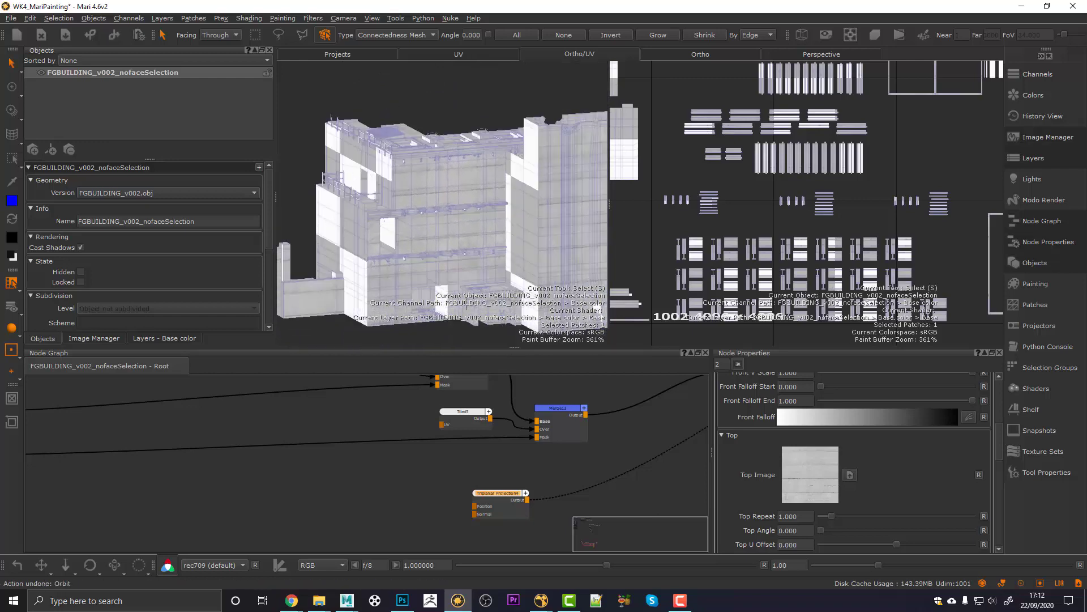
key("ctrl+z")
Step: Load rlickr_Concrete_TRIWORK_v001.tif as the Right Image and orbit to check it
scroll(753, 485, "down", 5)
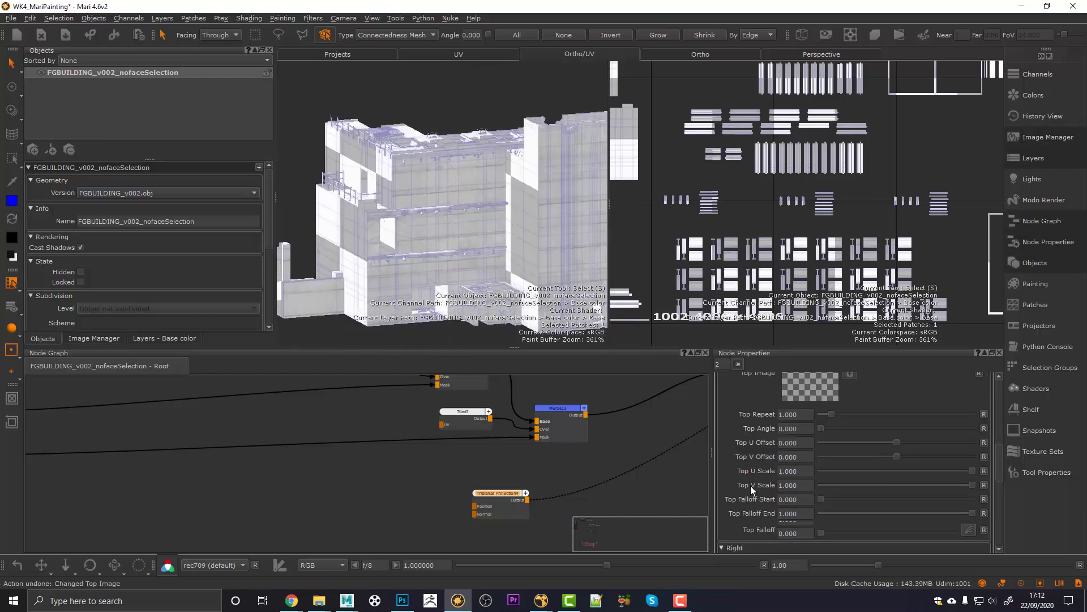
left_click(849, 451)
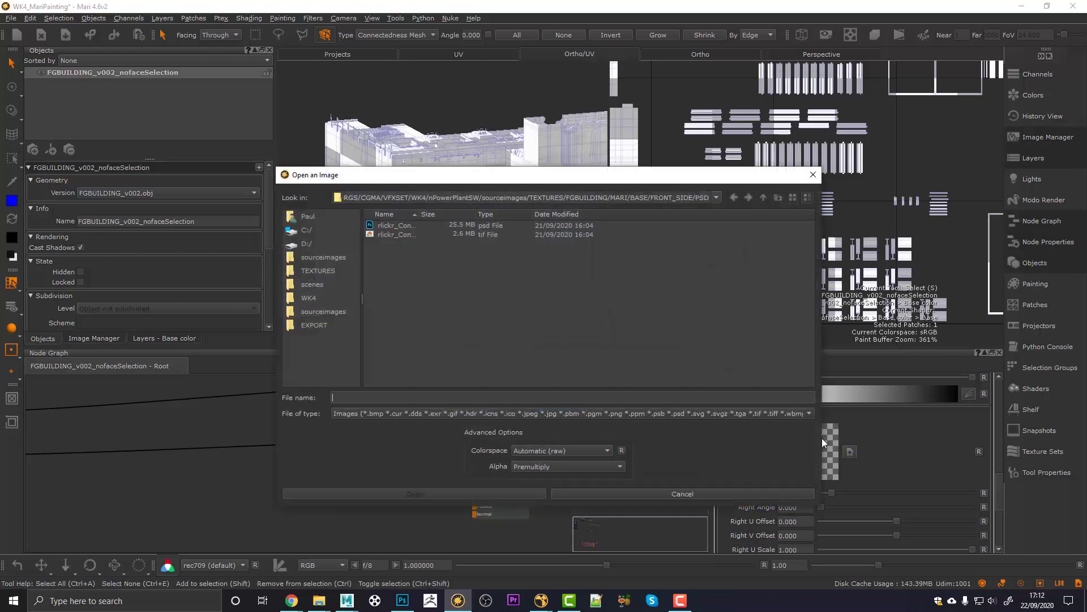
left_click(384, 237)
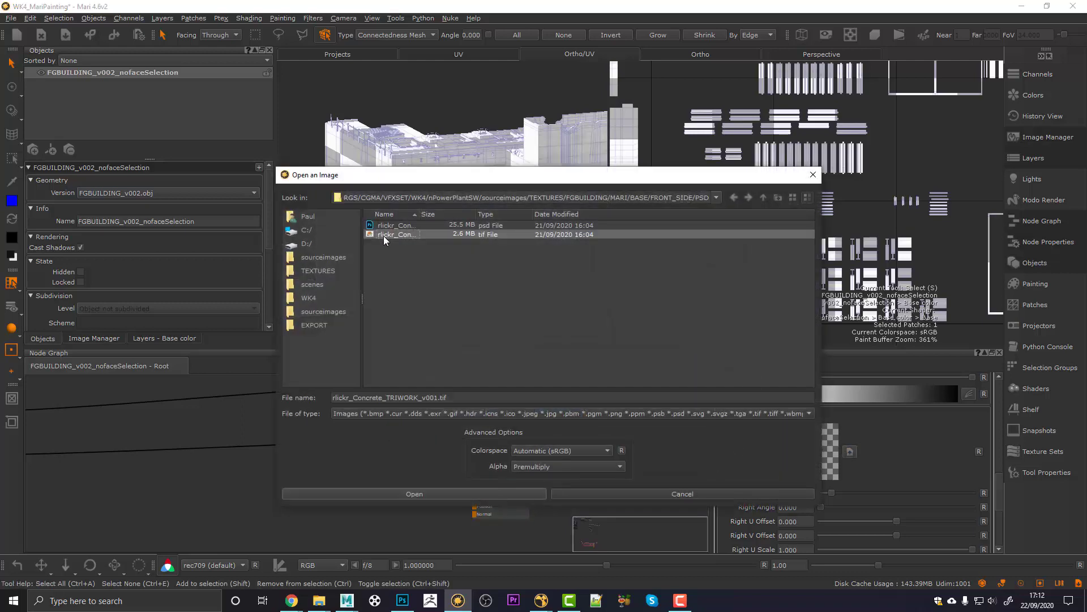
left_click(457, 494)
left_click_drag(406, 185, 375, 231, "alt")
left_click_drag(497, 218, 426, 208, "alt")
Step: Set the Right V Offset to 0.060 to match the front projection
right_click_drag(425, 208, 485, 221, "alt")
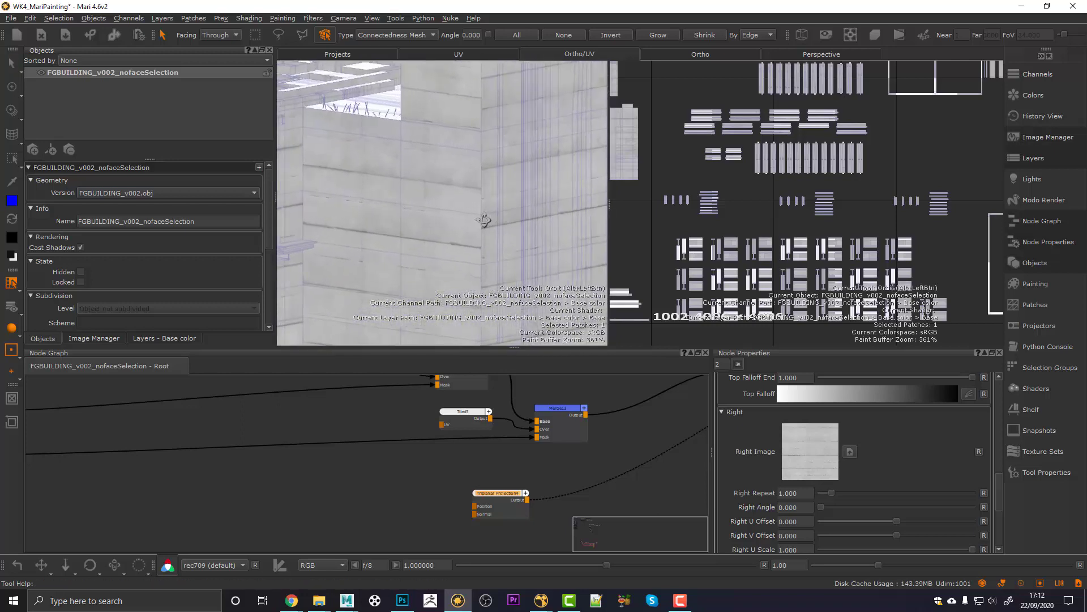
middle_click_drag(486, 221, 504, 168, "alt")
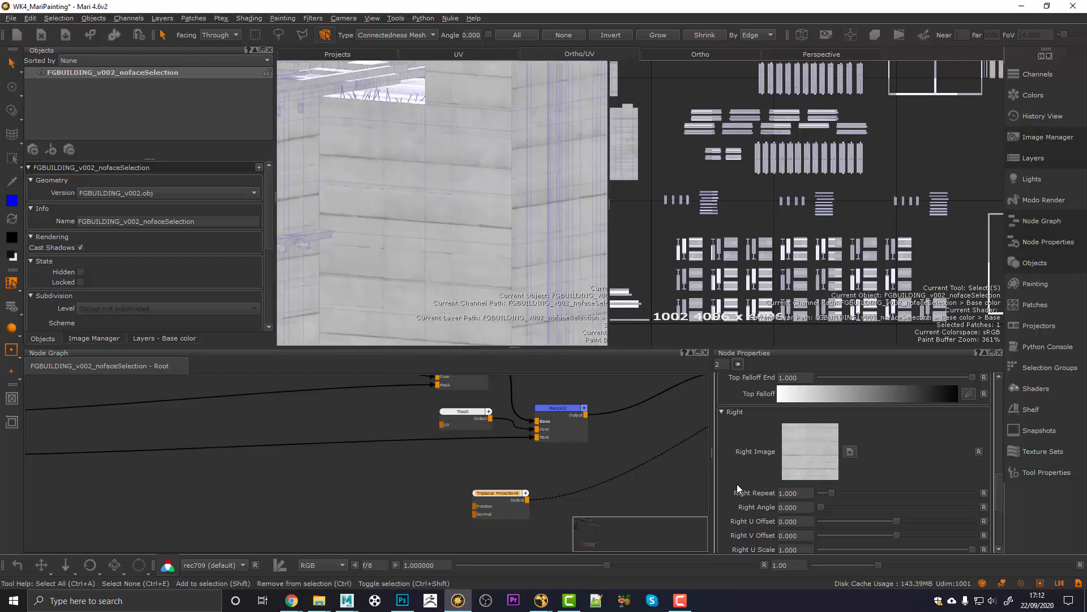
scroll(753, 505, "down", 1)
scroll(749, 497, "up", 5)
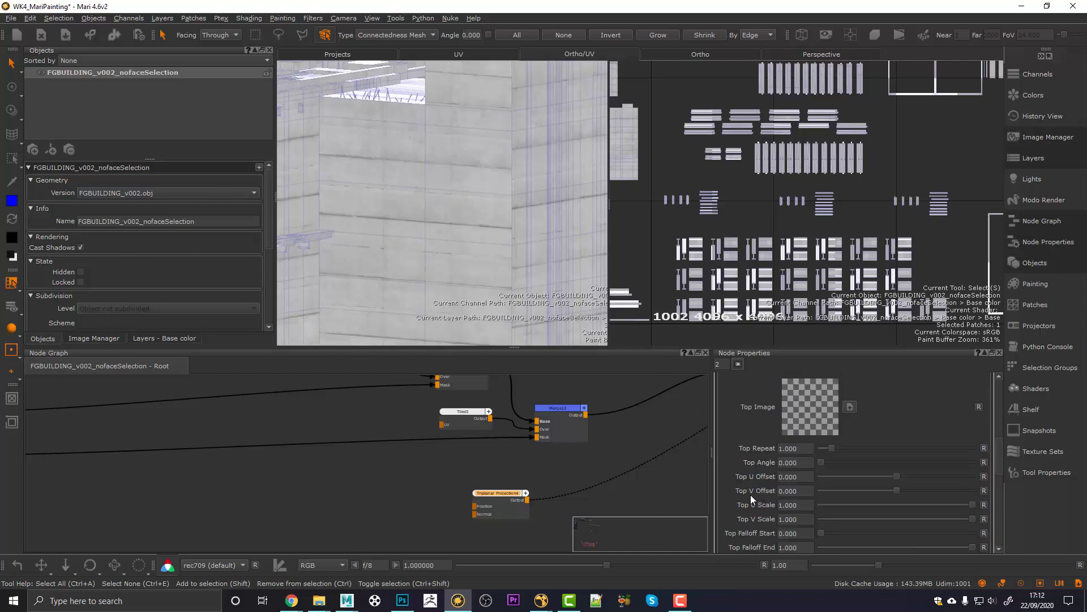
scroll(746, 498, "down", 3)
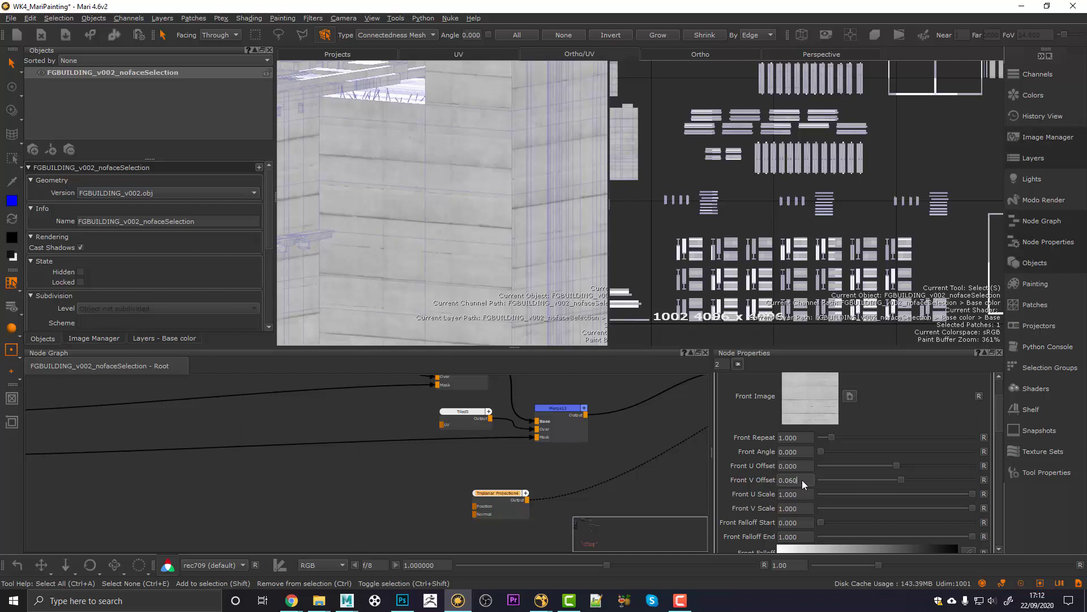
scroll(746, 488, "down", 3)
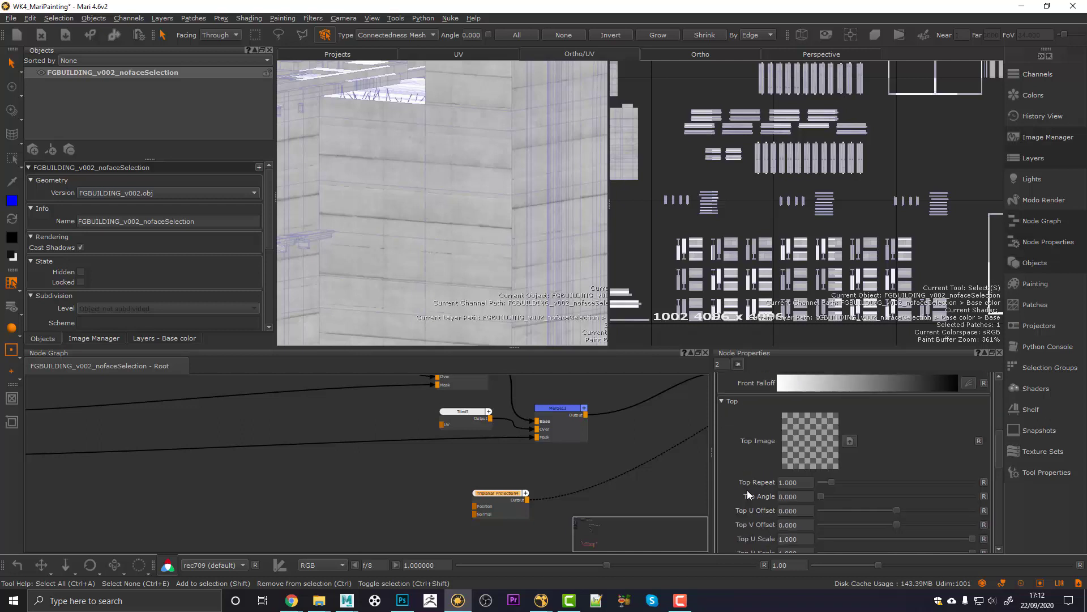
scroll(748, 494, "down", 2)
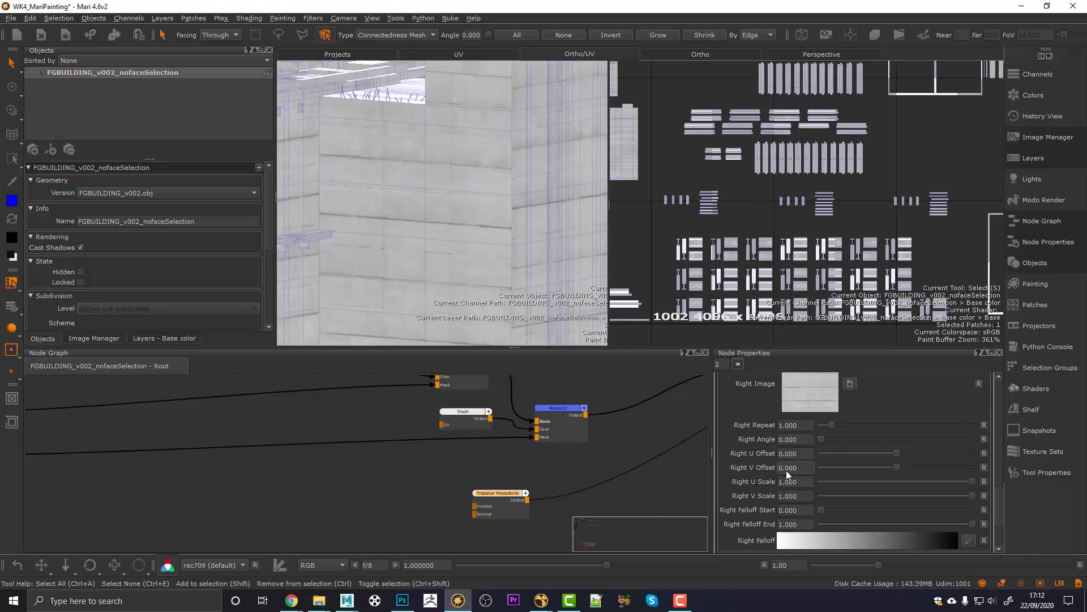
key("Return")
Step: Hide the palettes and show the building full-window in the Perspective view
scroll(496, 242, "down", 3)
key("space")
key("space")
key("space")
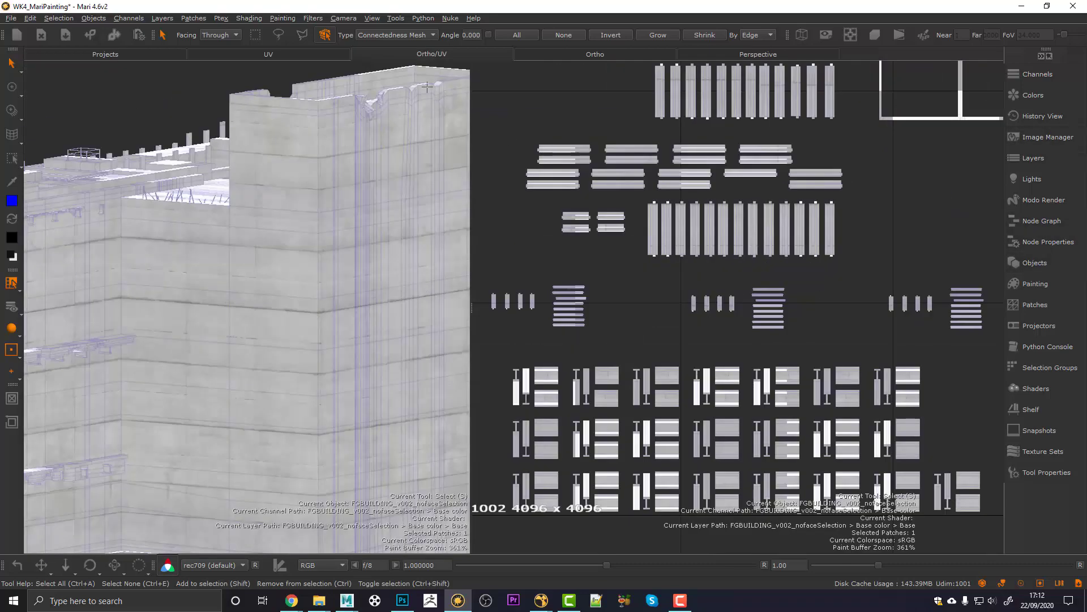
left_click(758, 54)
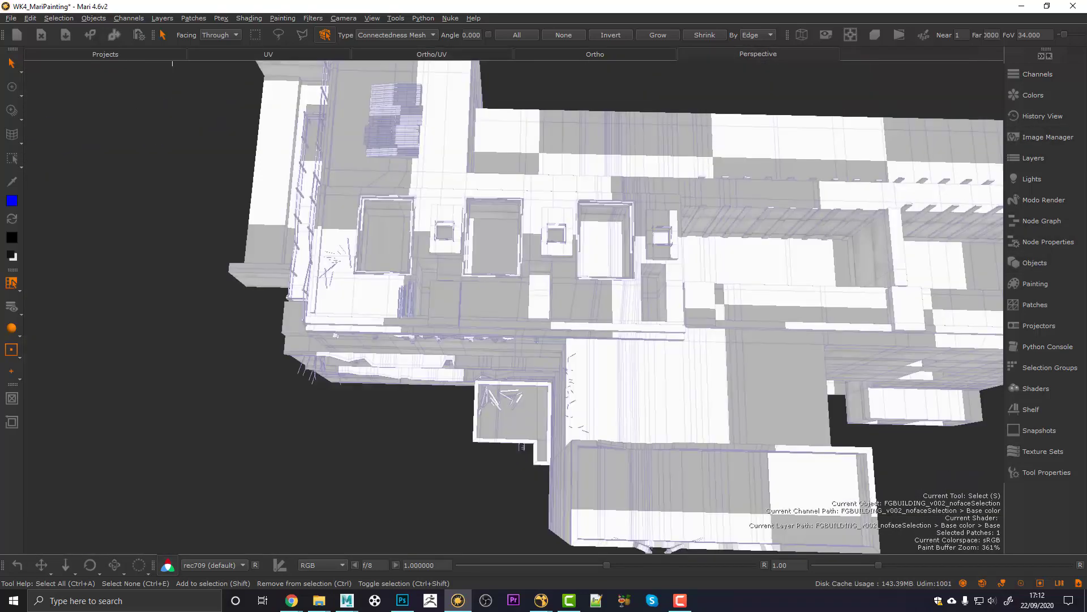
left_click_drag(543, 391, 568, 349, "alt")
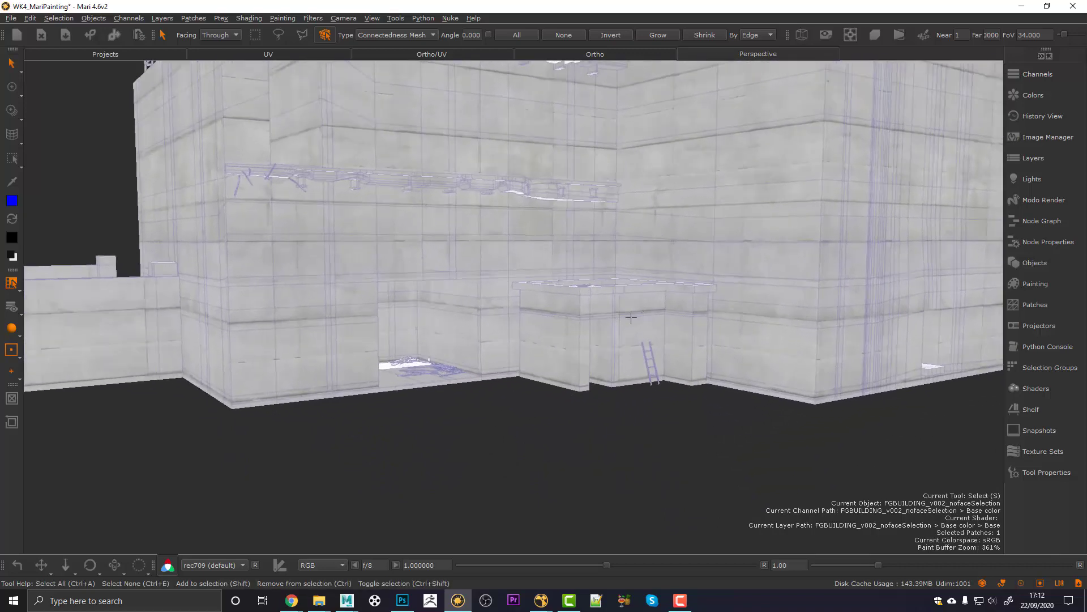
left_click_drag(385, 343, 530, 347, "alt")
right_click_drag(232, 320, 433, 325, "alt")
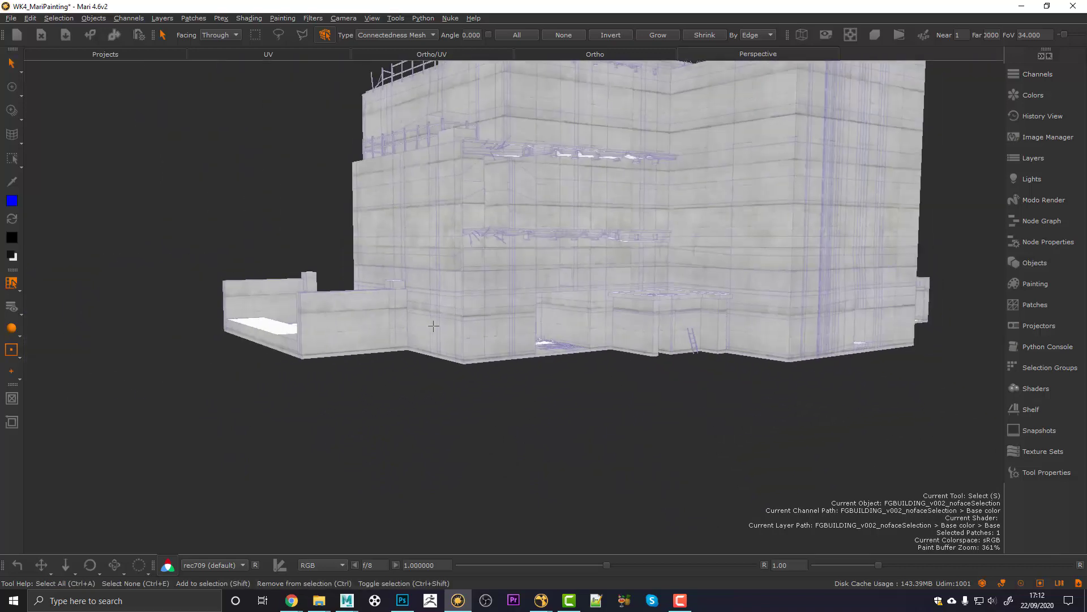
Step: Orbit around the building to inspect the concrete wrapping its walls
left_click_drag(433, 325, 463, 397, "alt")
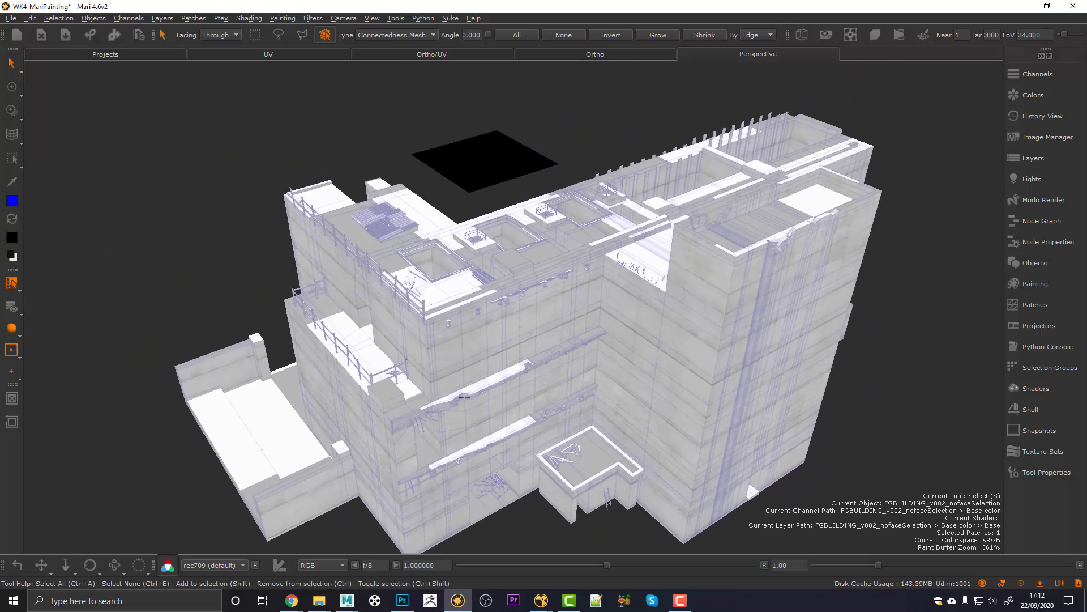
right_click_drag(463, 397, 493, 393, "alt")
left_click_drag(493, 393, 500, 334, "alt")
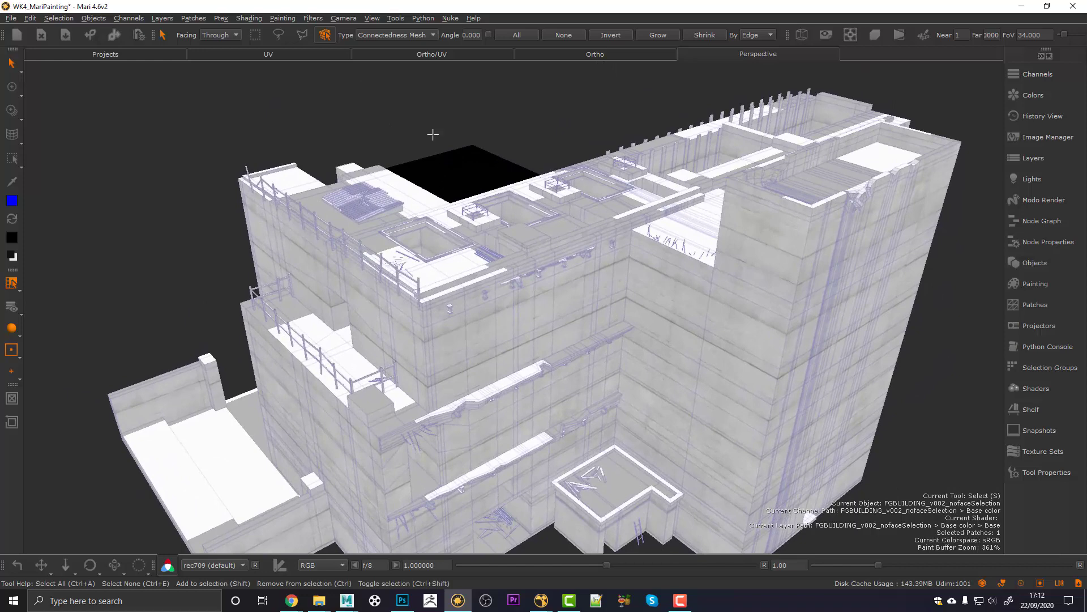
middle_click_drag(495, 261, 499, 277, "alt")
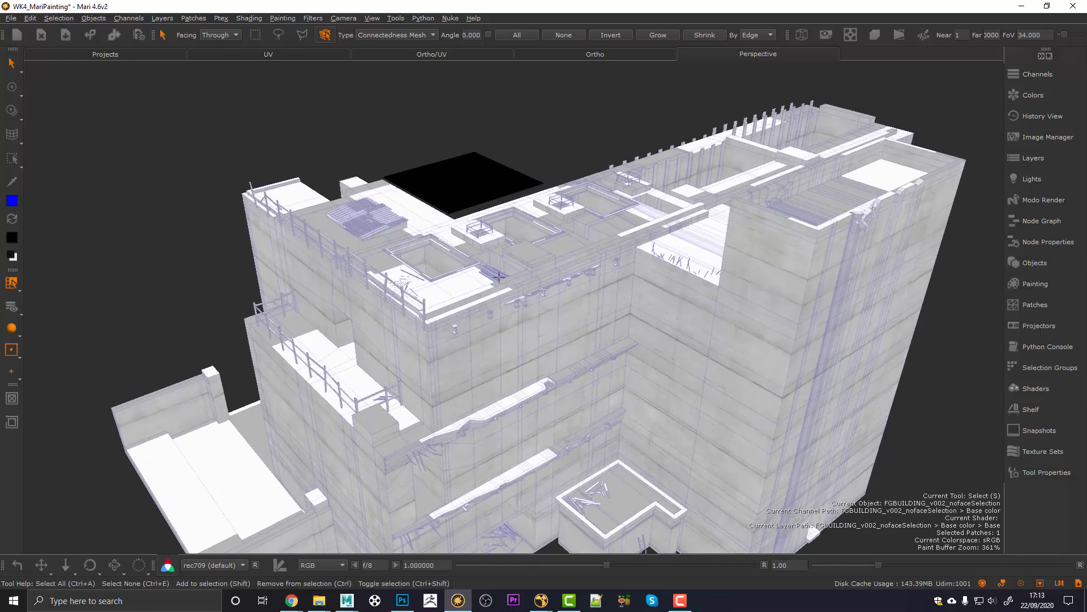
key("alt")
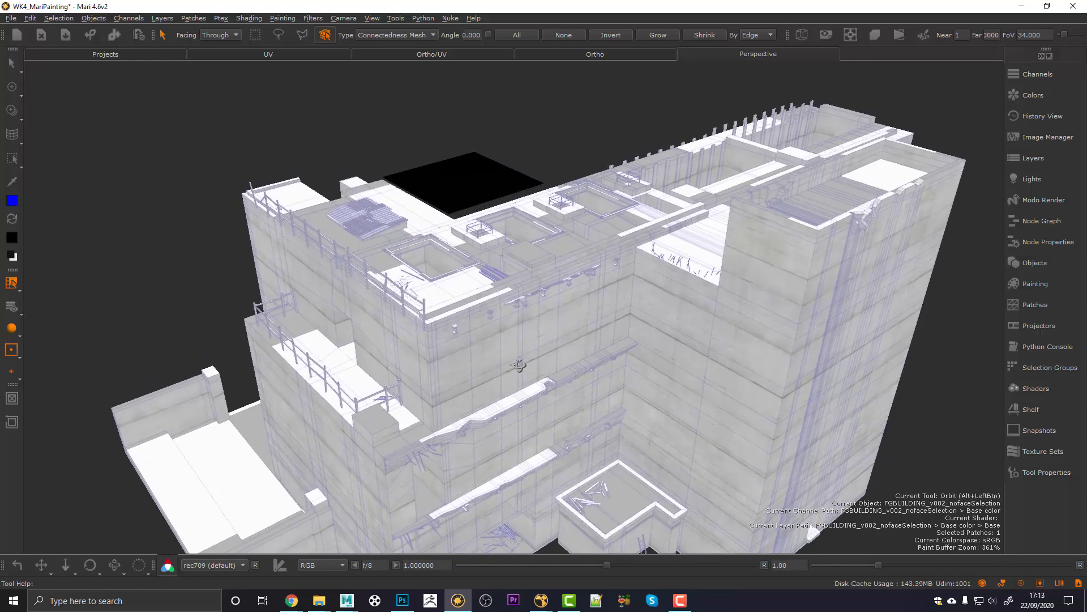
left_click_drag(519, 366, 491, 372, "alt")
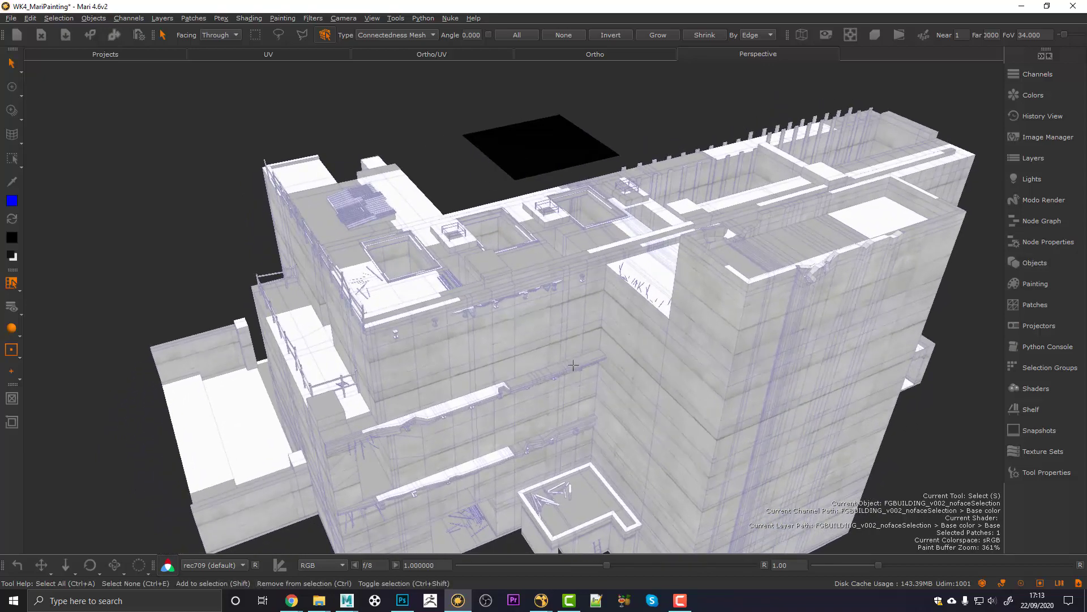
left_click_drag(573, 365, 618, 362, "alt")
Step: Restore the palettes, create Triplanar Projection5 via 'tri', and view it on the model
key("space")
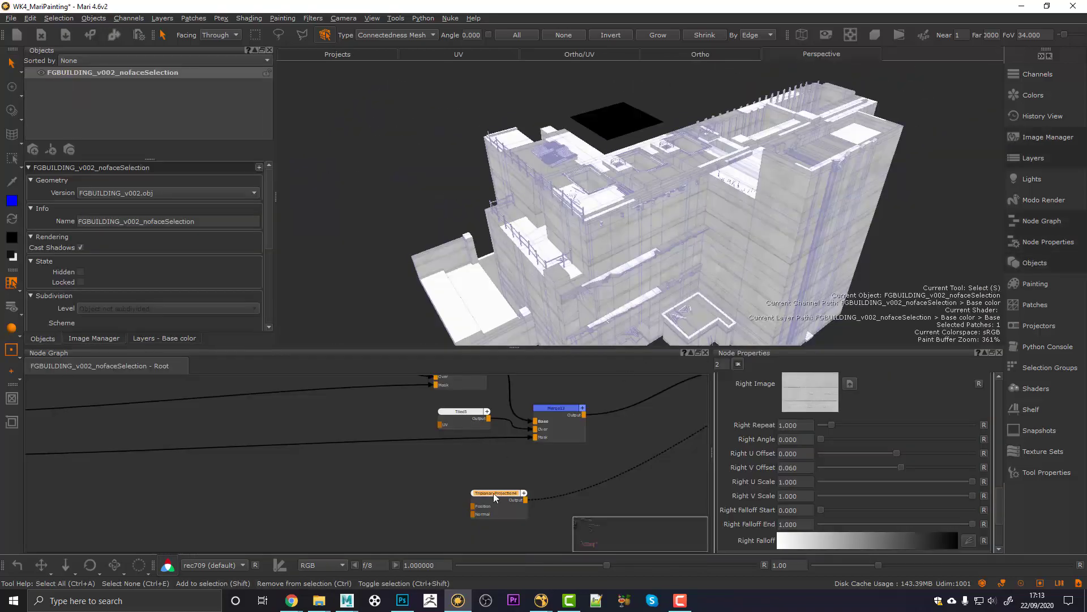
left_click_drag(490, 508, 449, 491)
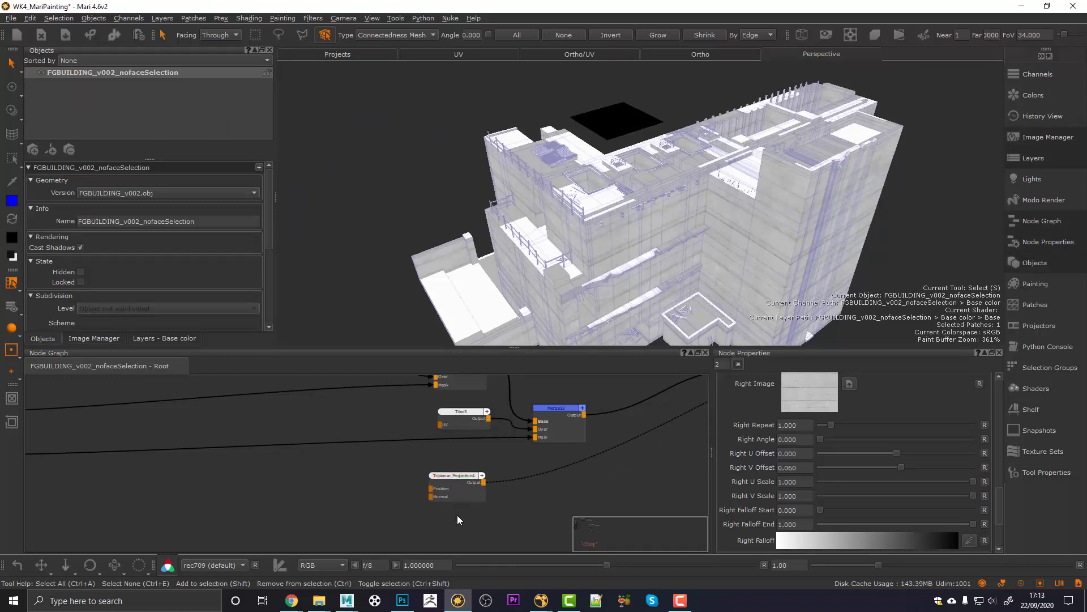
key("Tab")
type("tri")
key("Down")
key("Return")
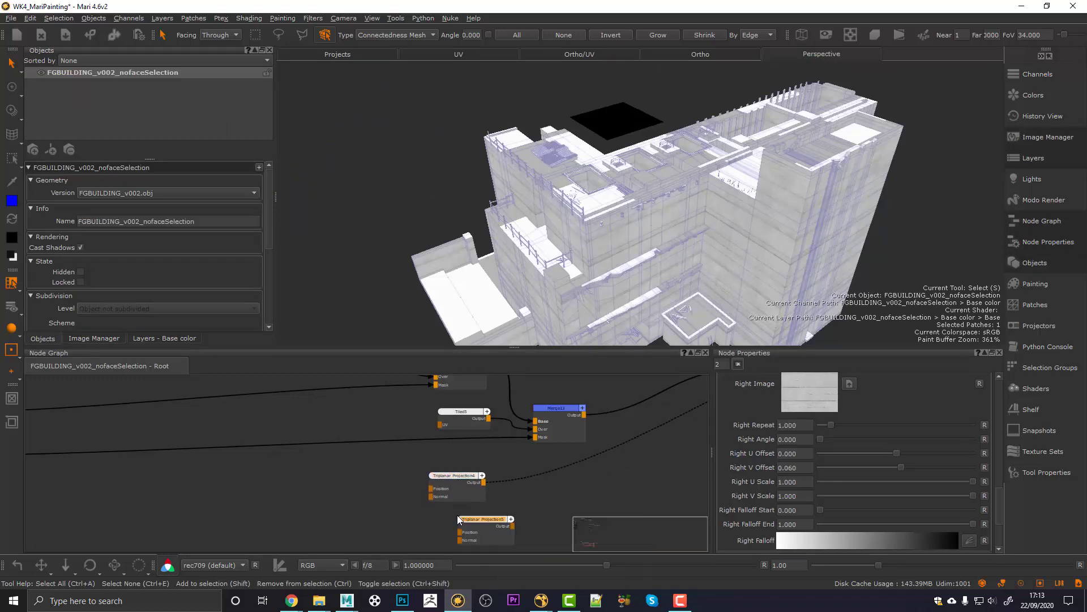
left_click_drag(472, 519, 460, 519)
key("1")
Step: Load topConcrete_v003.tif from the TOP folder as Triplanar Projection5's Top Image
scroll(758, 459, "up", 3)
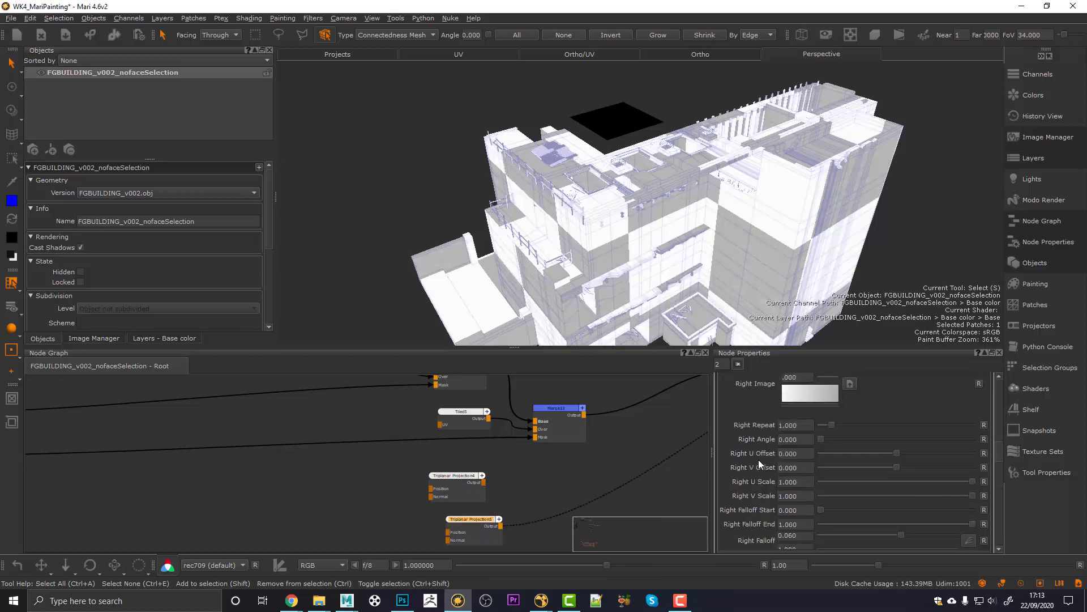
scroll(759, 460, "down", 6)
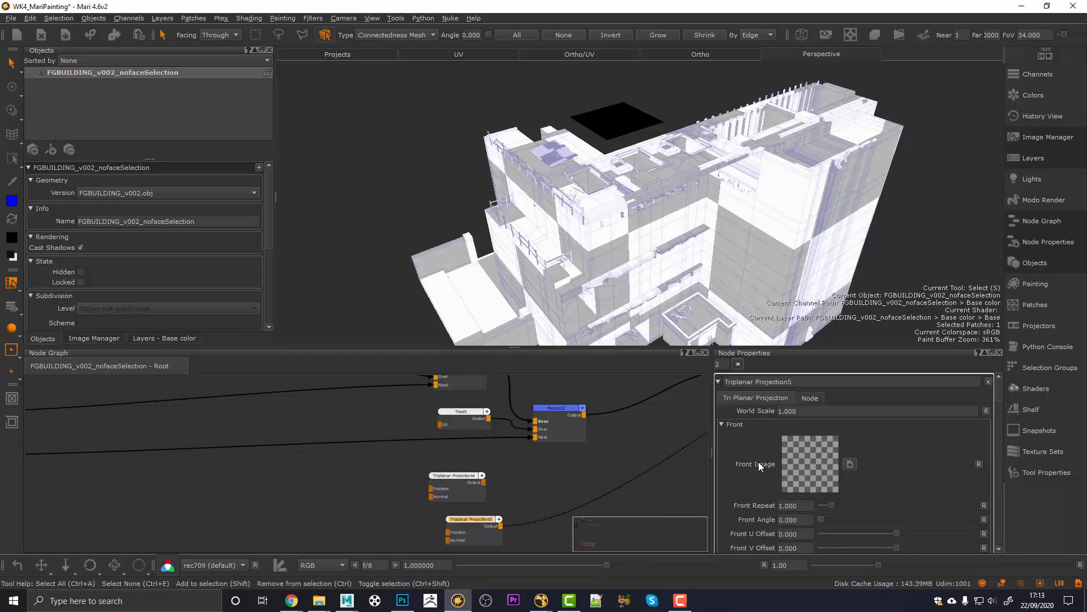
scroll(753, 472, "down", 2)
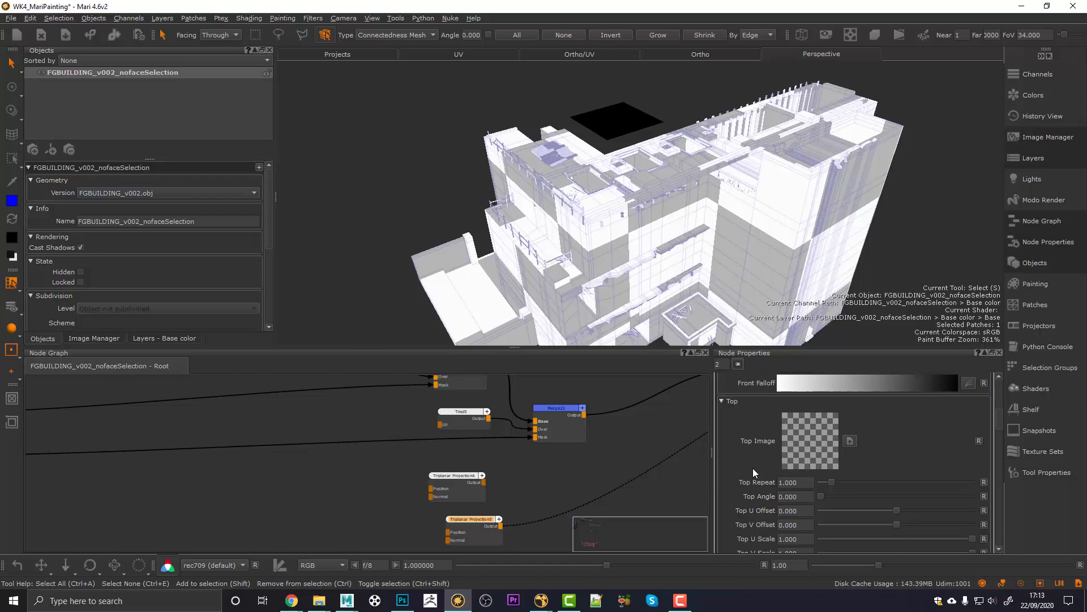
left_click(850, 440)
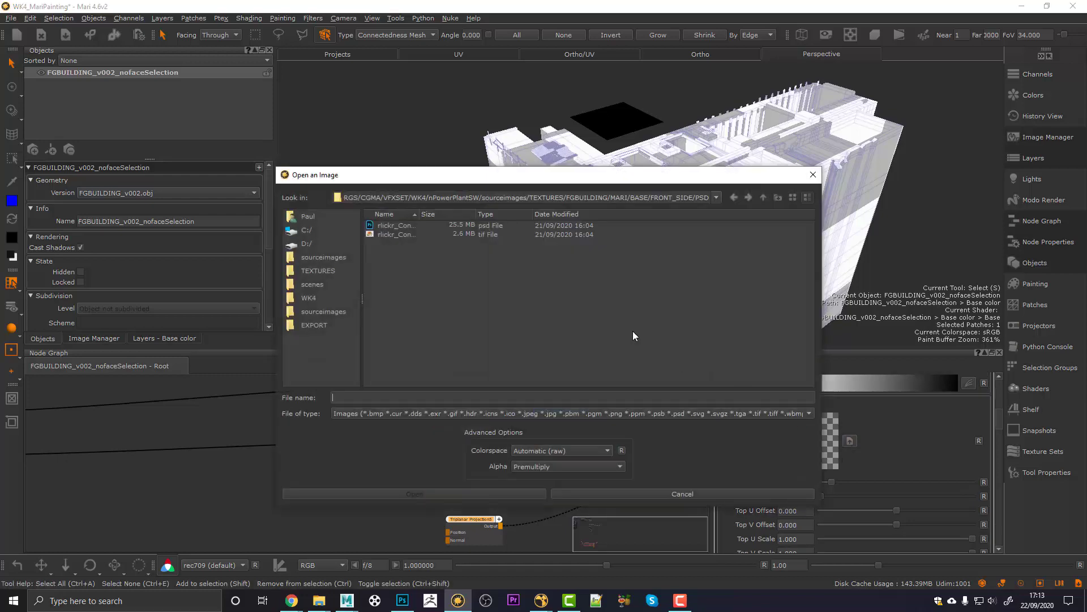
left_click(762, 198)
left_click(763, 198)
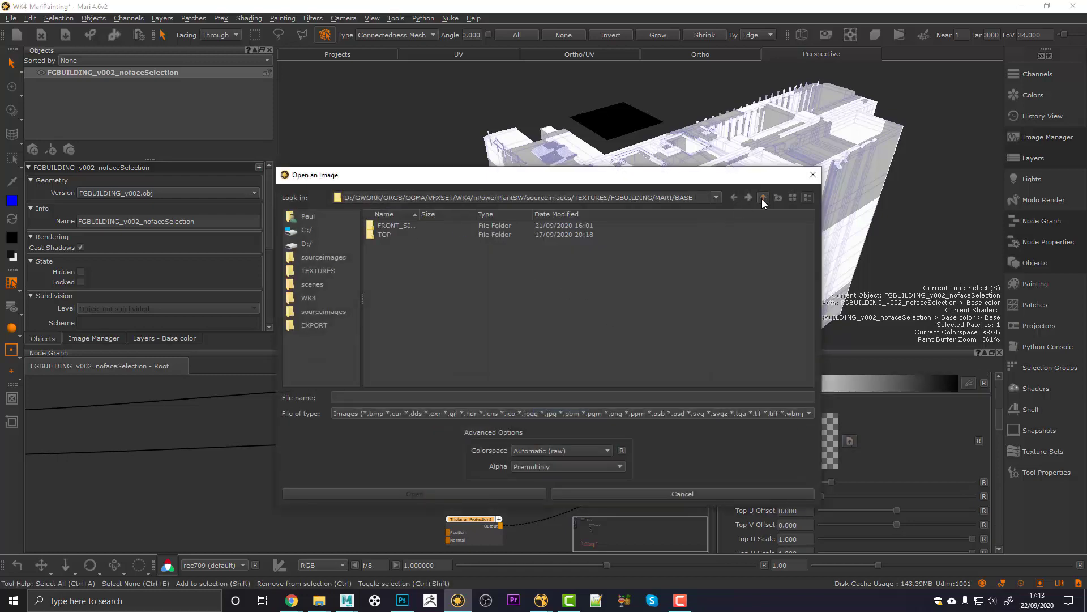
double_click(381, 234)
left_click_drag(419, 215, 516, 215)
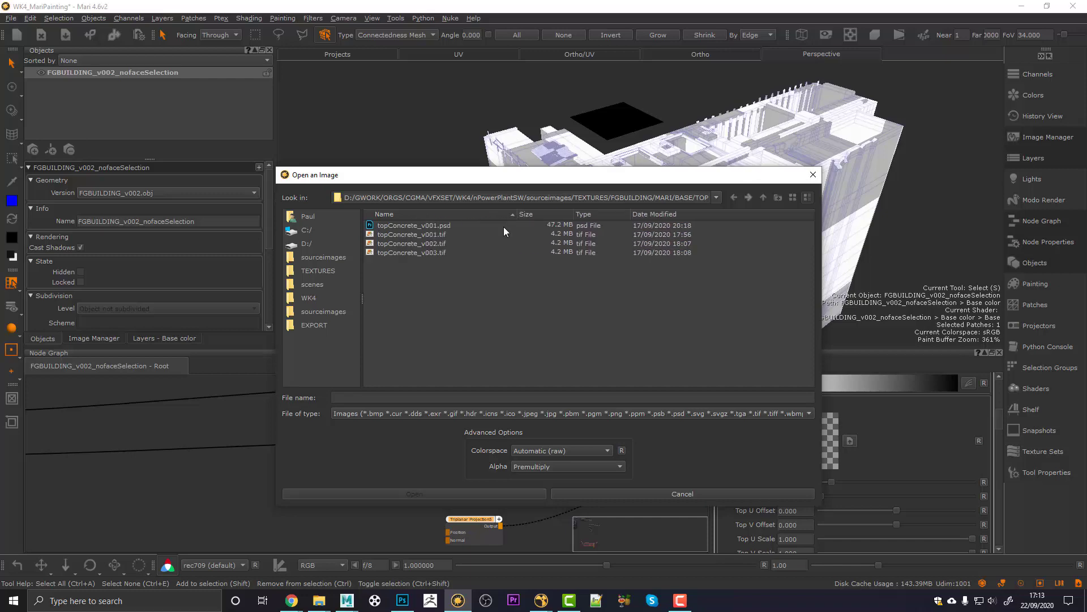
left_click(414, 253)
left_click(465, 490)
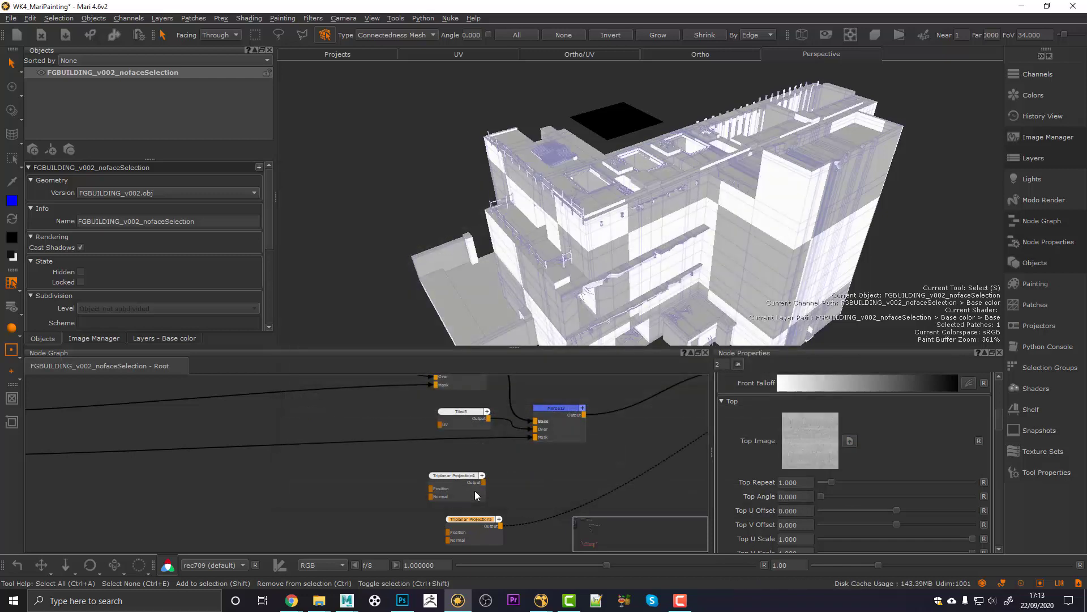
Step: Confirm a World Scale of 500 and inspect the rooftops with palettes hidden
scroll(756, 483, "up", 6)
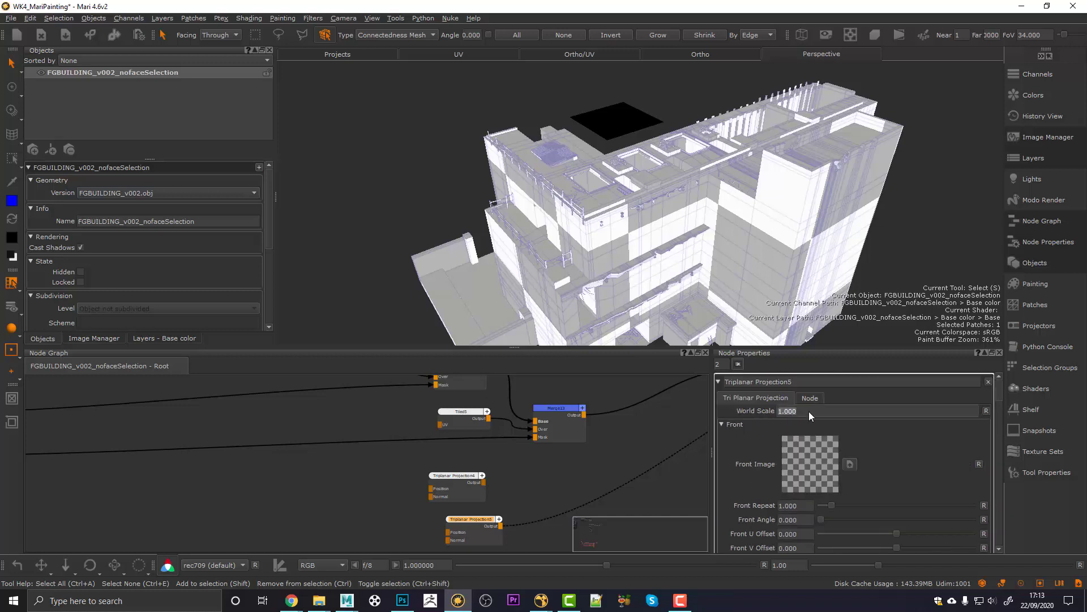
key("Return")
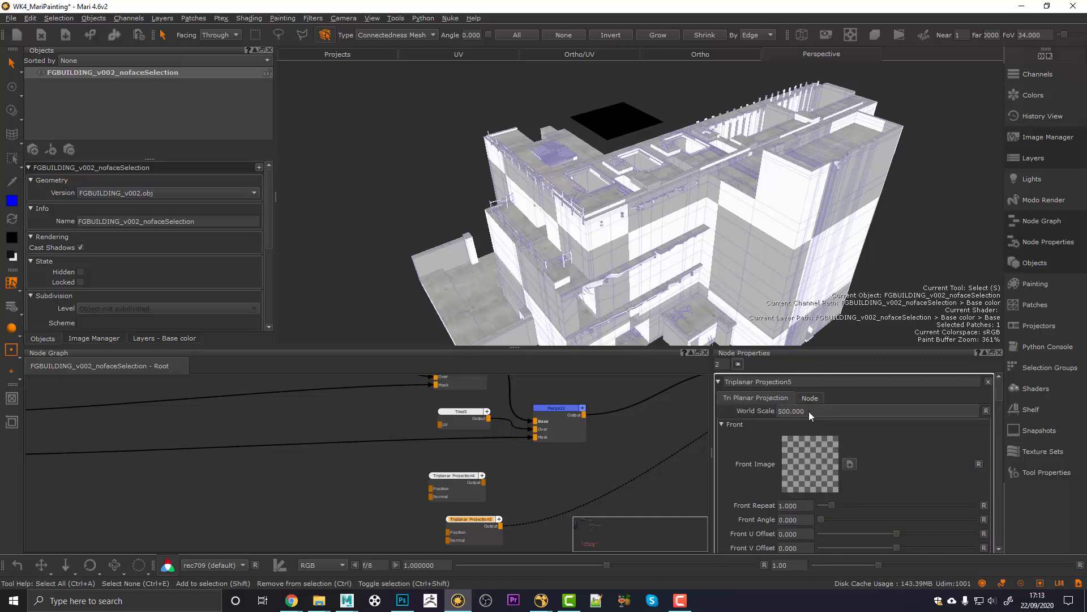
left_click_drag(661, 182, 660, 201, "alt")
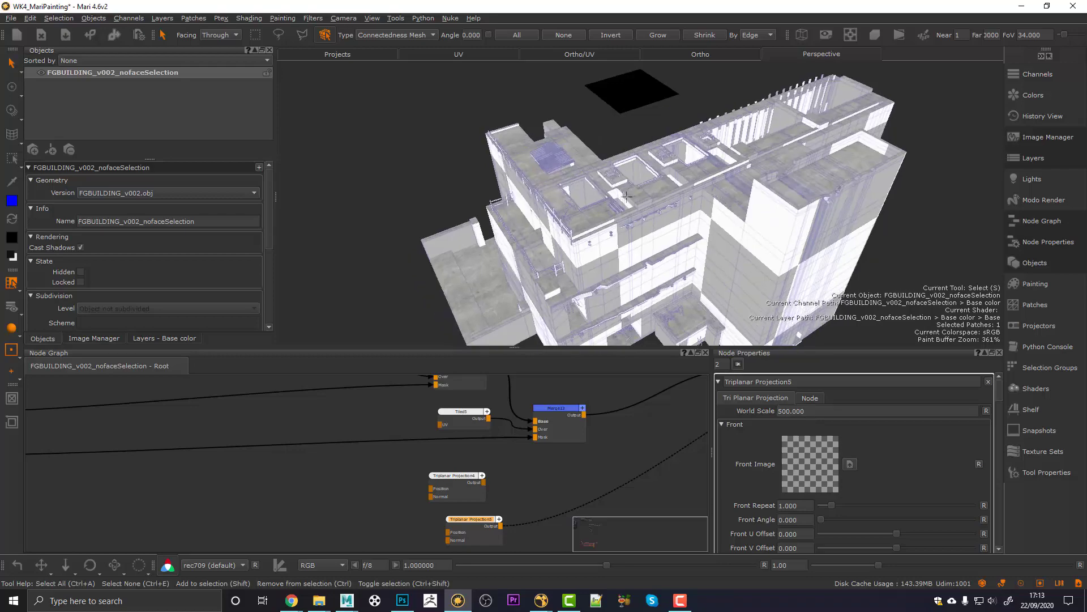
key("space")
left_click_drag(491, 317, 493, 351, "alt")
middle_click_drag(493, 351, 595, 288, "alt")
right_click_drag(594, 289, 612, 277, "alt")
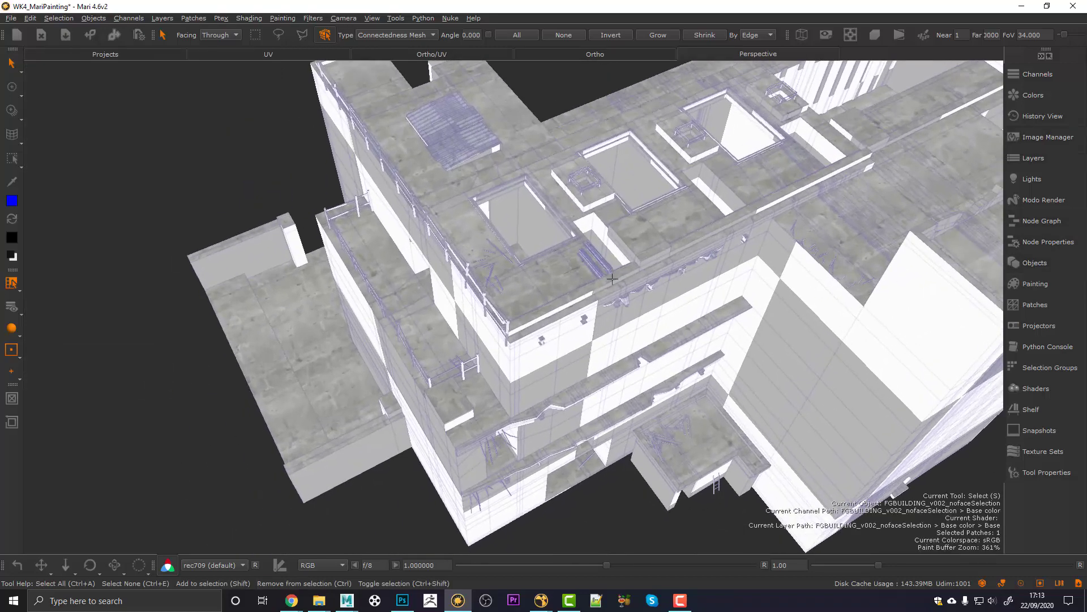
left_click_drag(612, 277, 519, 347, "alt")
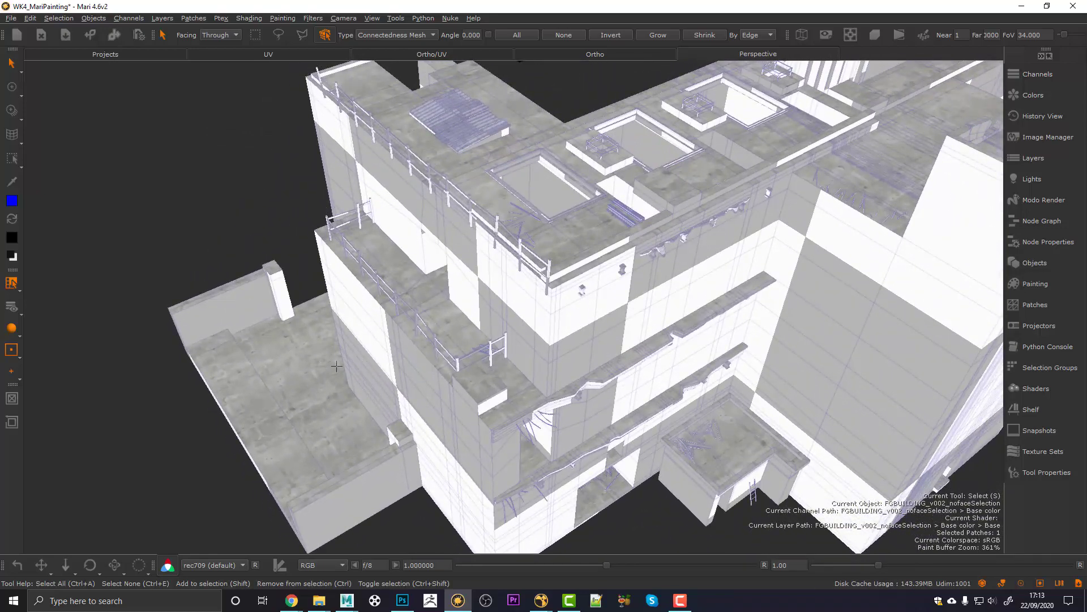
middle_click_drag(518, 347, 518, 347, "alt")
left_click_drag(519, 347, 503, 331, "alt")
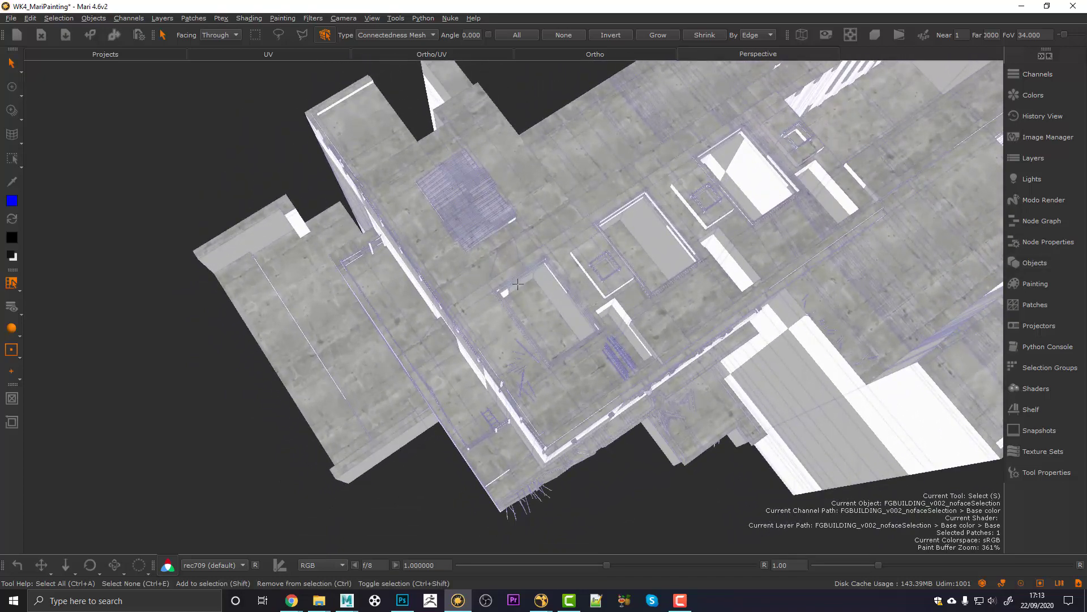
key("space")
Step: Lower Triplanar Projection5's World Scale from 570 through 440 to 380
right_click_drag(609, 232, 651, 210, "alt")
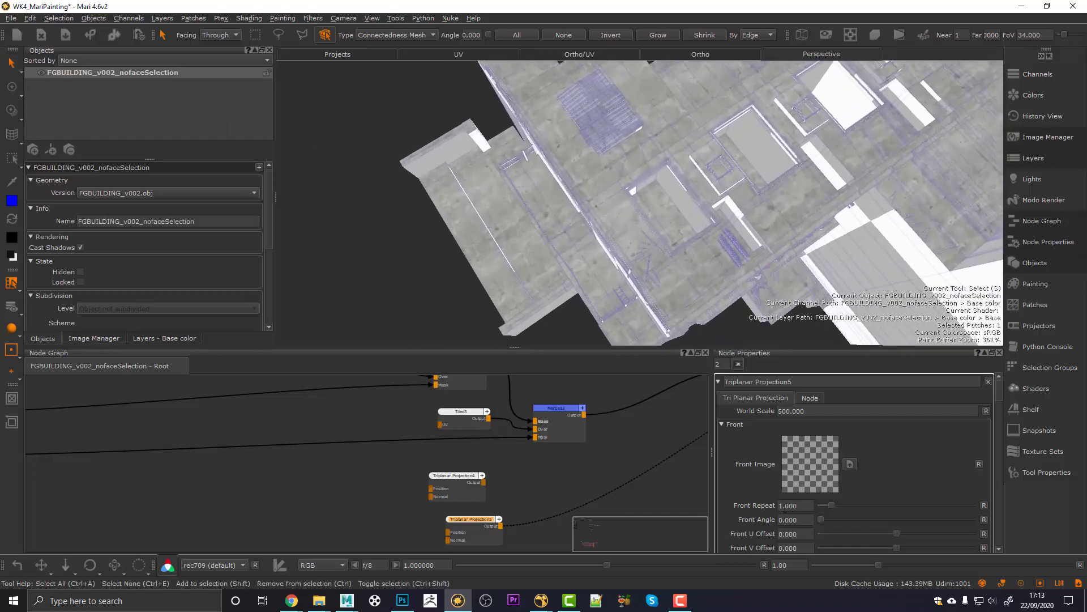
left_click(801, 411)
key("BackSpace")
type("7")
key("Return")
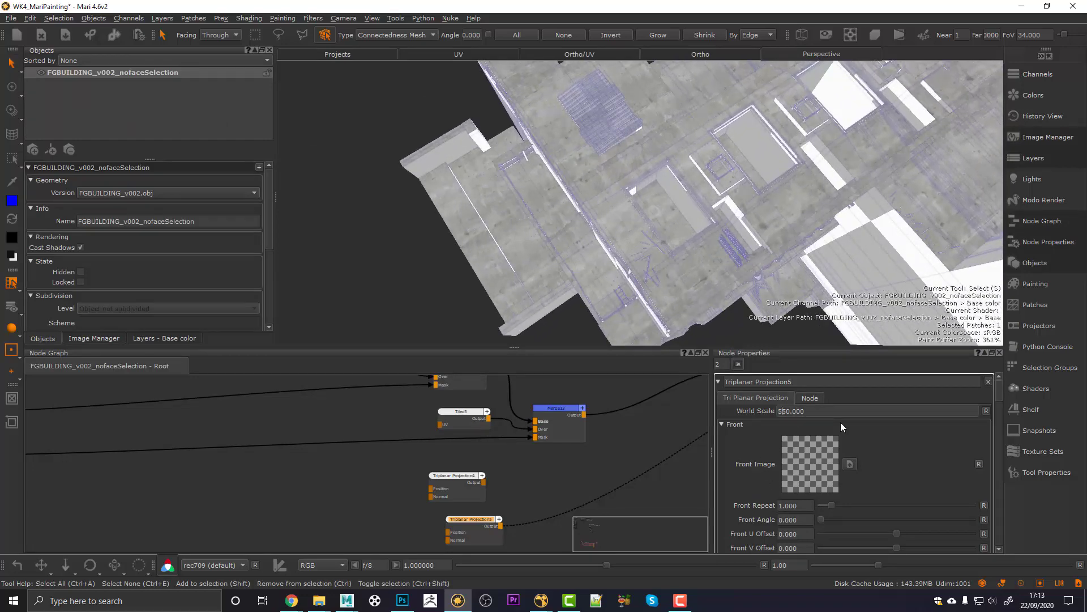
key("Down")
key("Down")
key("Down")
key("Down")
key("Down")
key("Down")
key("Down")
key("Down")
key("Down")
key("Down")
key("Down")
key("Down")
key("Down")
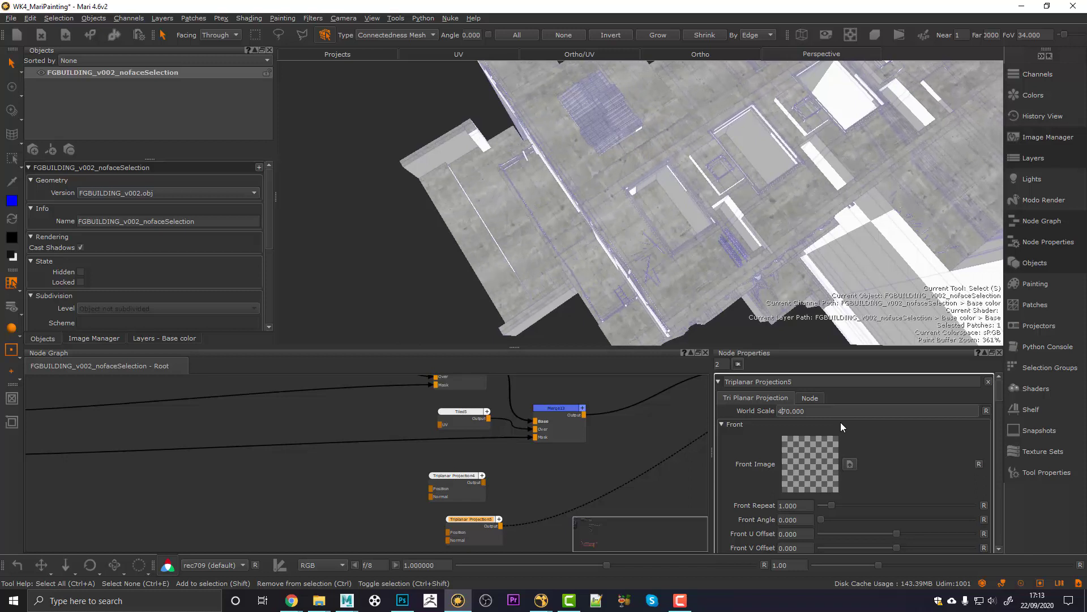
key("Down")
key("Down")
key("Down")
key("Down")
key("Down")
key("Down")
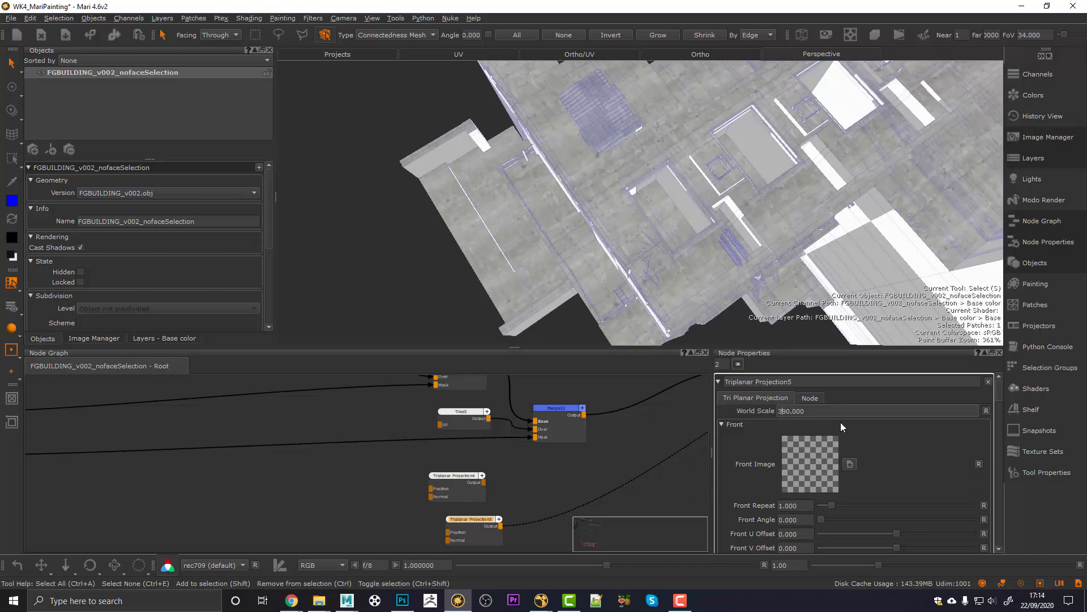
Step: Orbit around the building to check the smaller rooftop concrete tiling
left_click_drag(745, 158, 711, 106, "alt")
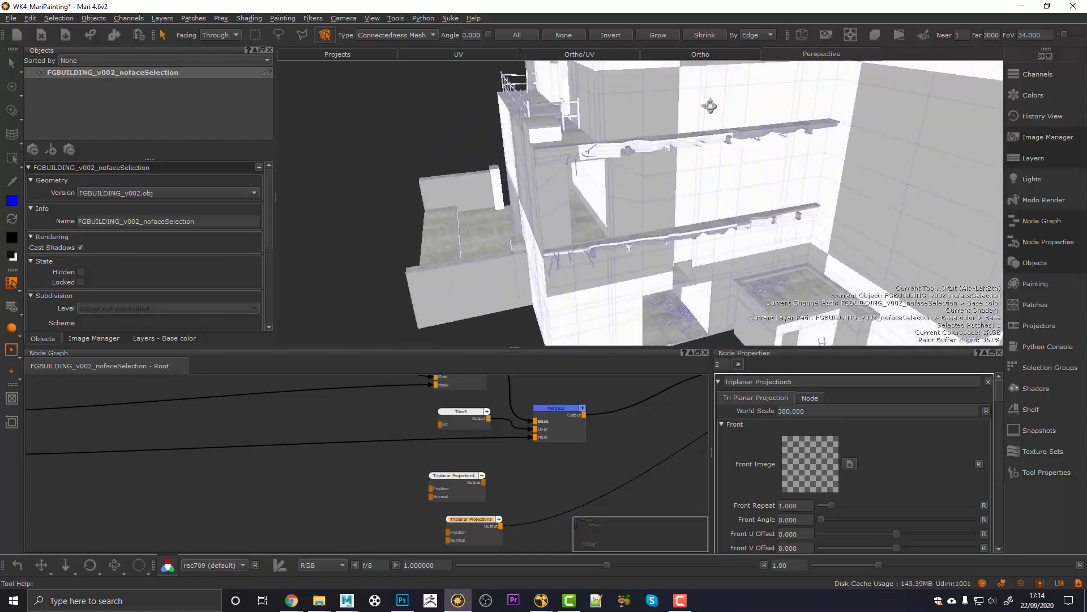
middle_click_drag(711, 107, 699, 194, "alt")
right_click_drag(698, 194, 663, 203, "alt")
left_click_drag(662, 204, 693, 211, "alt")
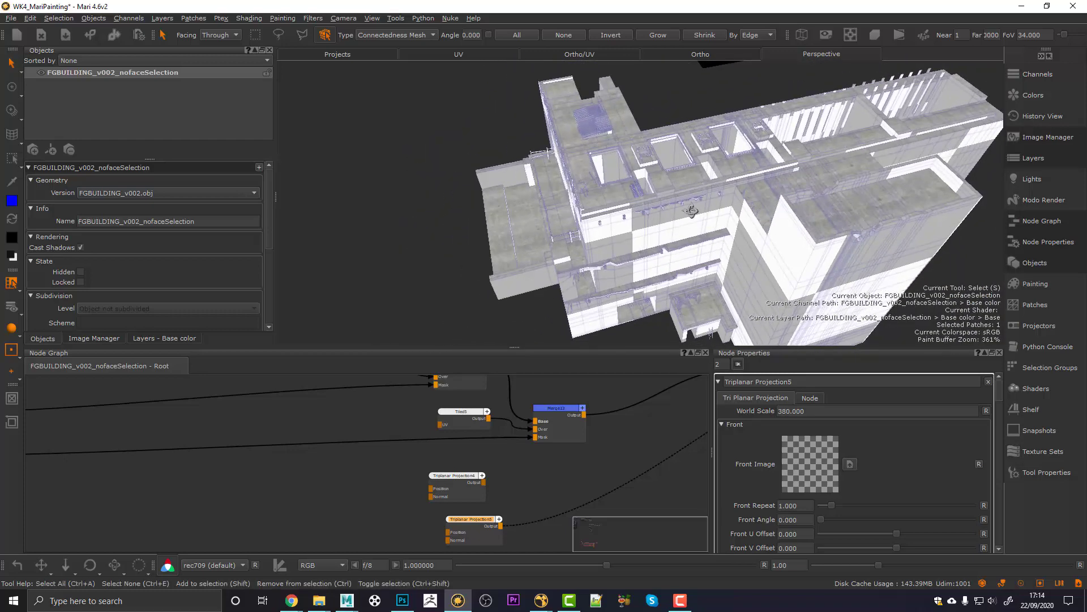
middle_click_drag(522, 497, 406, 468)
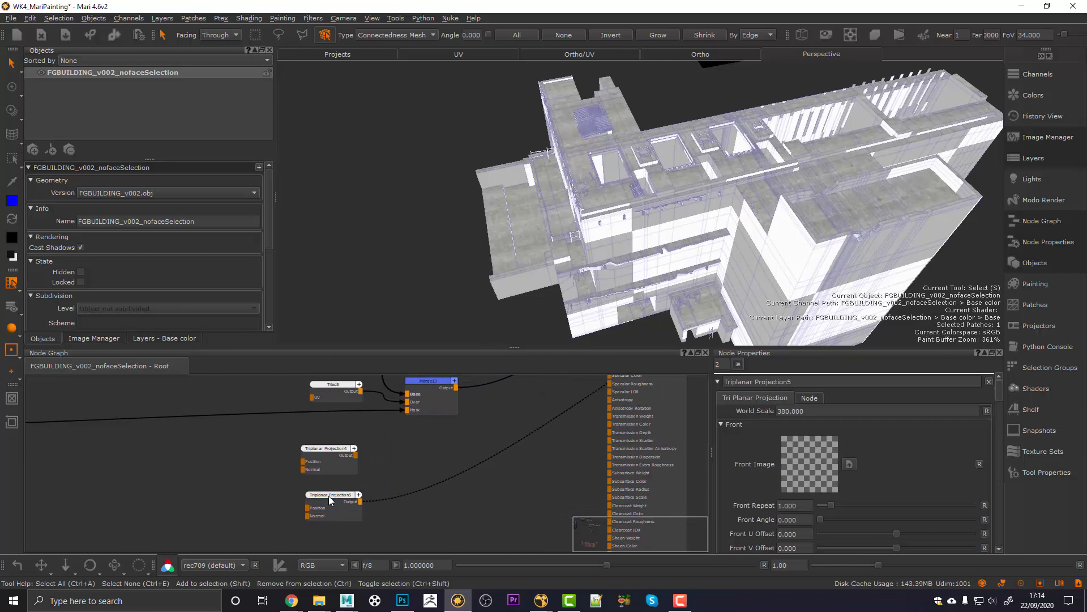
Step: Merge the two Triplanar Projection nodes into a new Merge14 node
left_click_drag(329, 448, 326, 441)
left_click_drag(333, 494, 341, 495, "shift")
key("m")
left_click_drag(441, 494, 461, 460)
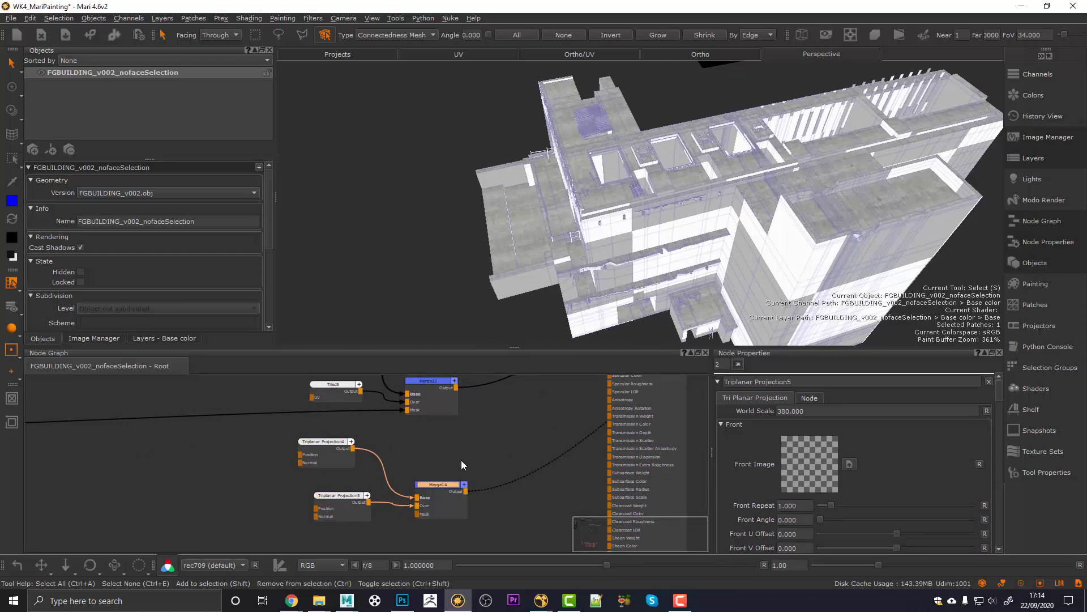
Step: Inspect the merged concrete on the building and arrange Merge14 and both projections
left_click_drag(638, 253, 648, 238, "alt")
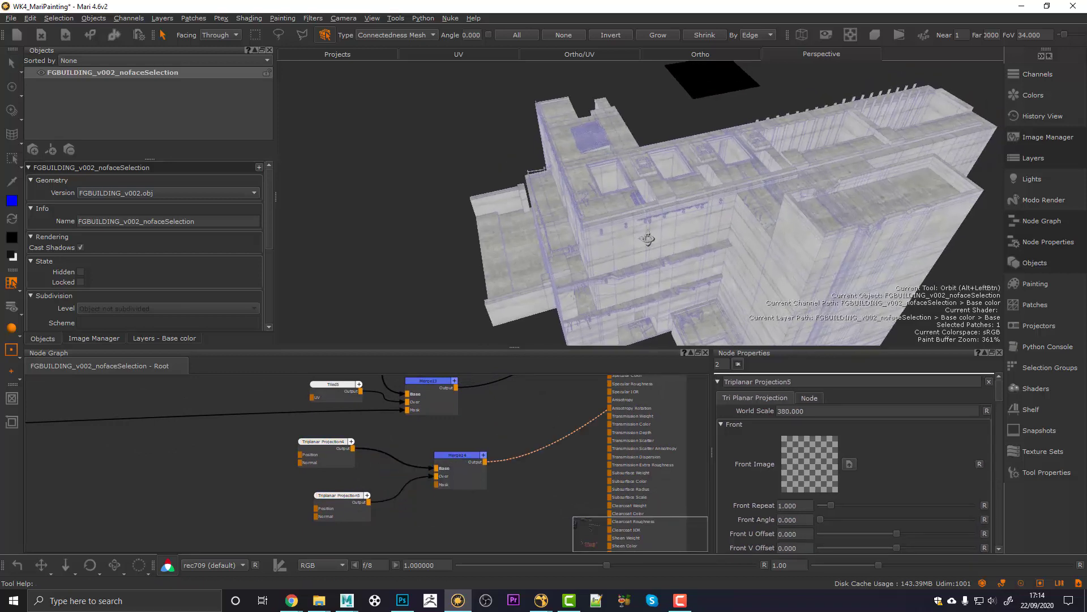
middle_click_drag(648, 237, 626, 229, "alt")
left_click_drag(626, 229, 616, 198, "alt")
left_click_drag(461, 468, 466, 461)
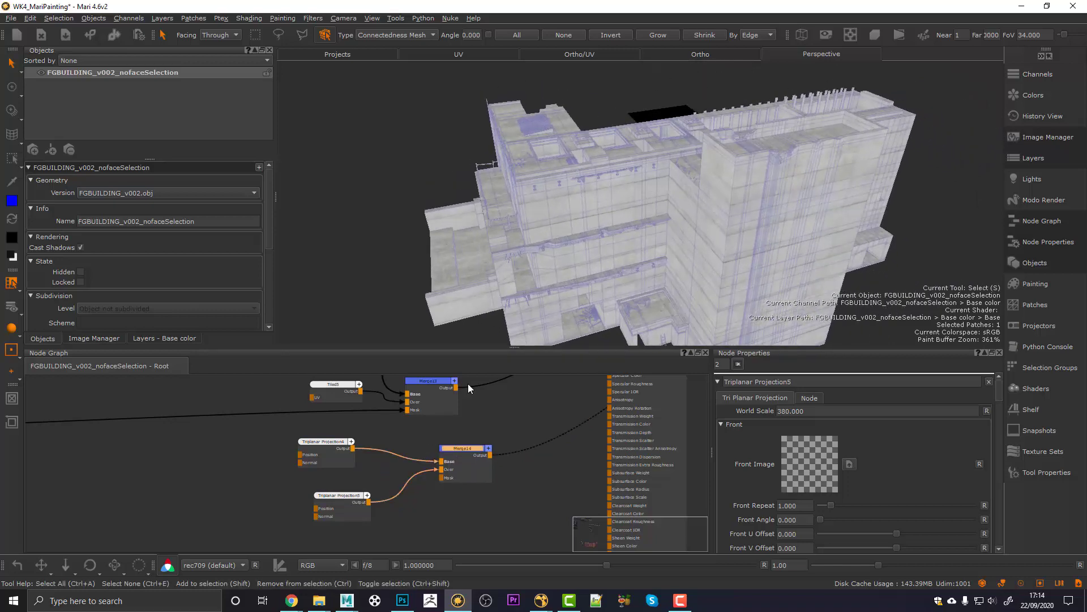
left_click_drag(599, 164, 607, 209, "alt")
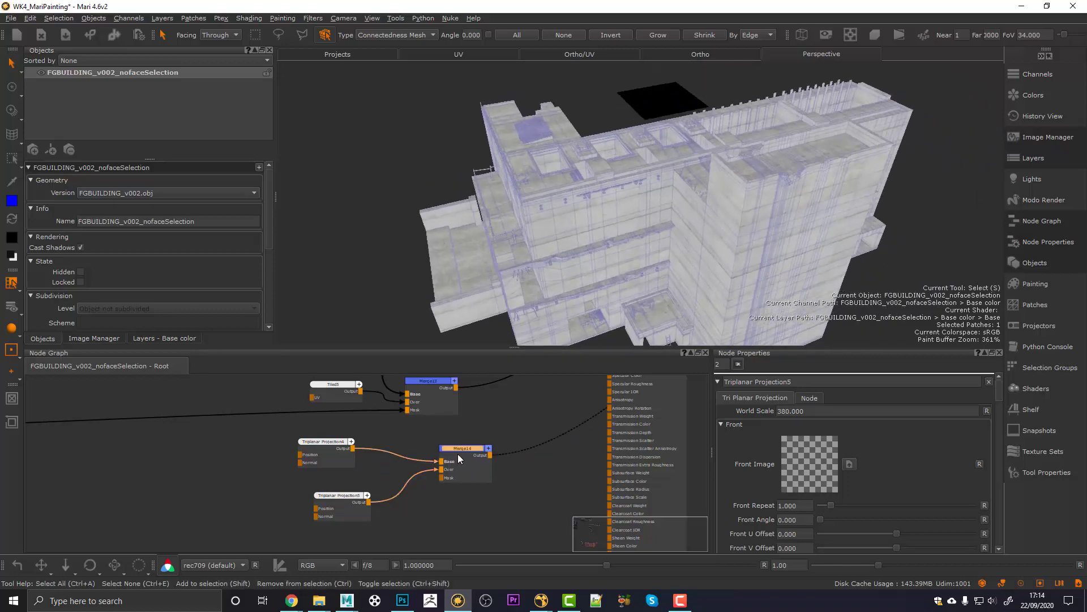
left_click_drag(458, 453, 473, 455)
left_click_drag(347, 497, 322, 516)
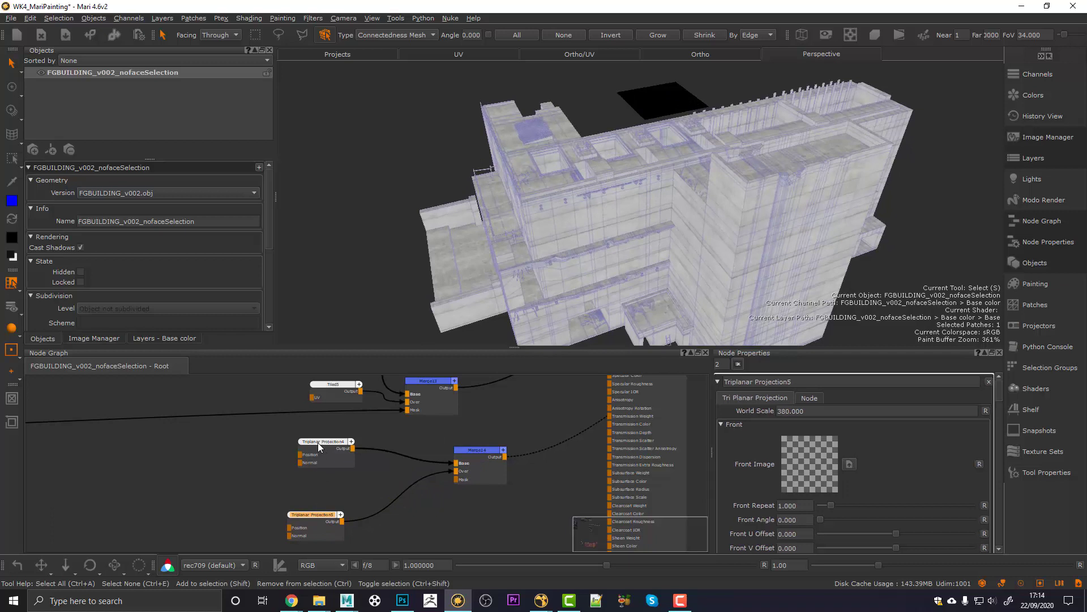
left_click_drag(318, 443, 291, 450)
Step: View Triplanar Projection4's output on the model
left_click(288, 446)
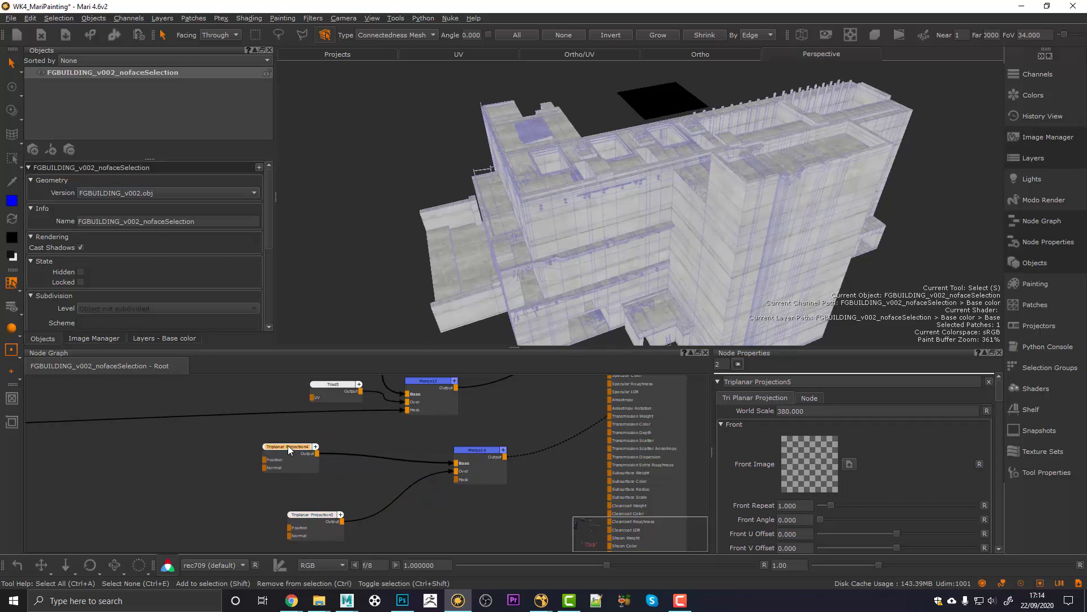
key("1")
left_click(287, 445)
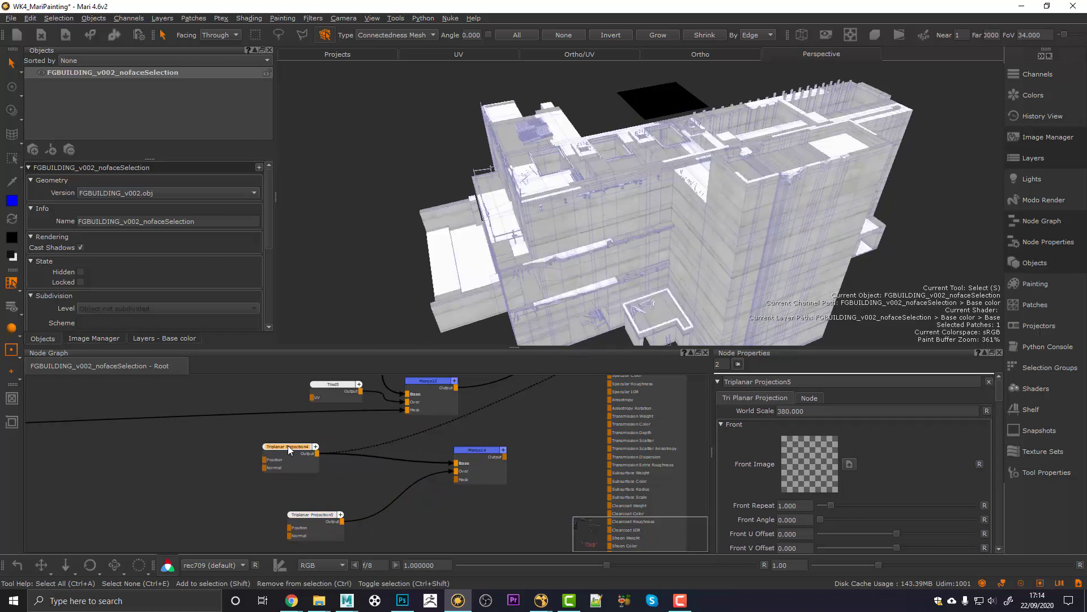
key("Tab")
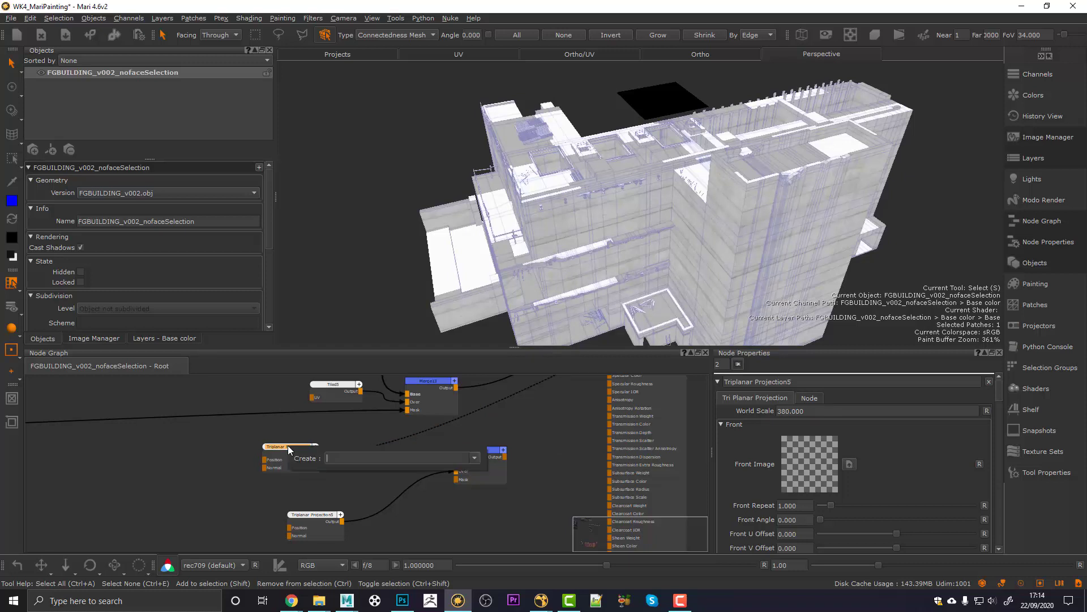
Step: Add a Grade7 node after Triplanar Projection4 and show its settings
type("mer")
key("BackSpace")
key("BackSpace")
key("BackSpace")
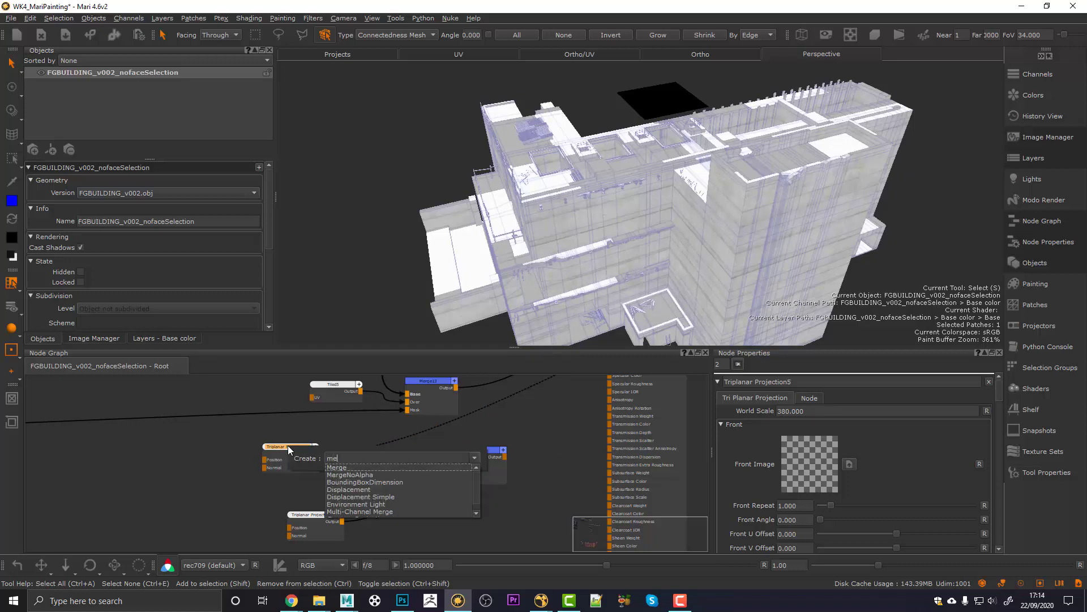
type("gra")
key("Return")
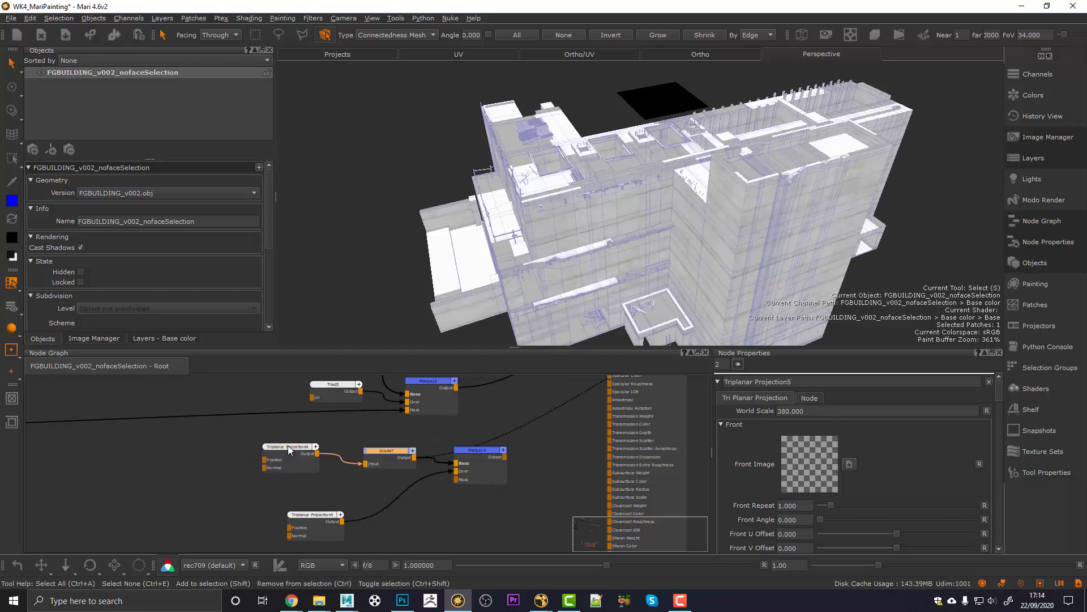
left_click(372, 453)
left_click(374, 452)
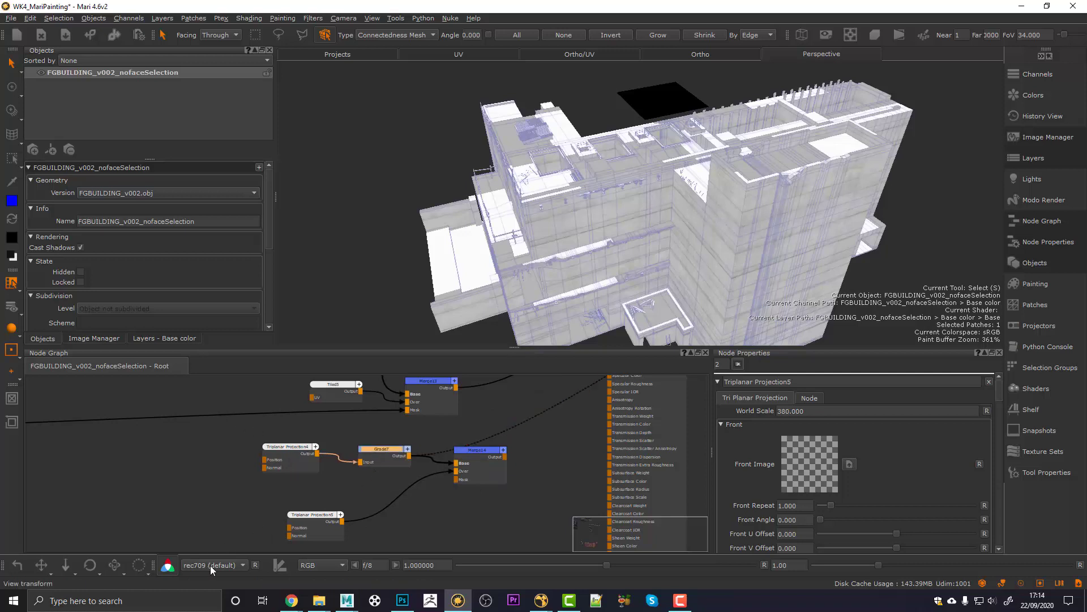
double_click(392, 453)
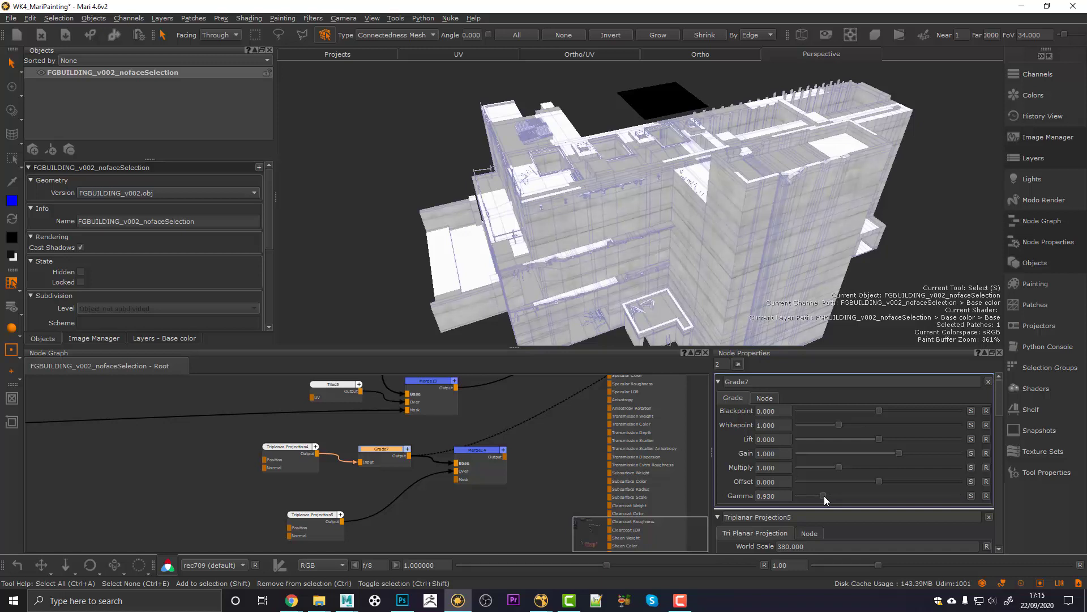
Step: Set Grade7 to gamma 0.710, whitepoint 1.120 and blackpoint 0.020
left_click_drag(821, 495, 817, 495)
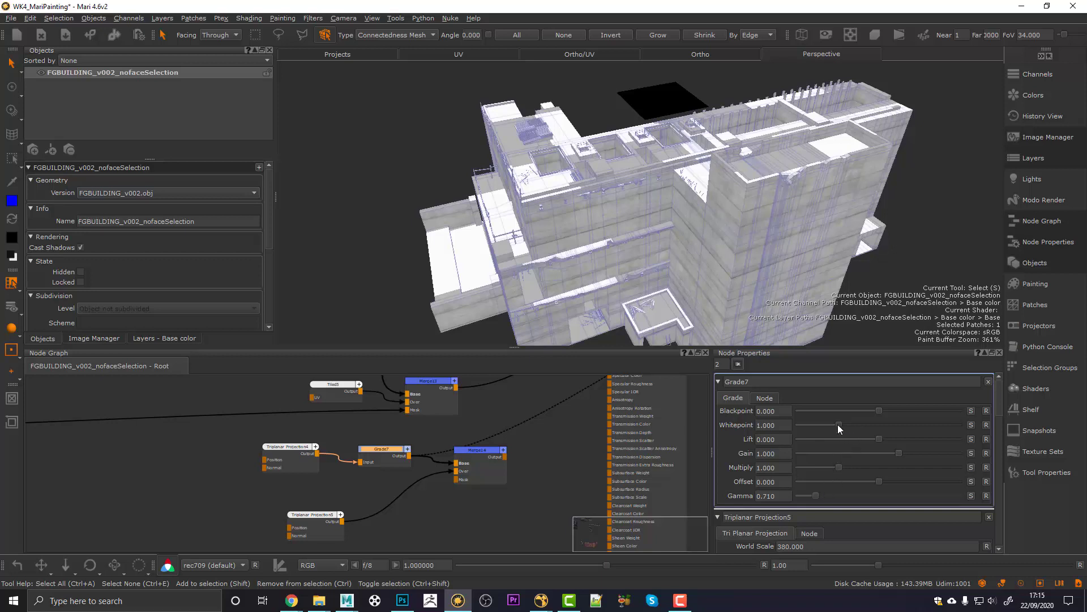
left_click_drag(838, 424, 844, 424)
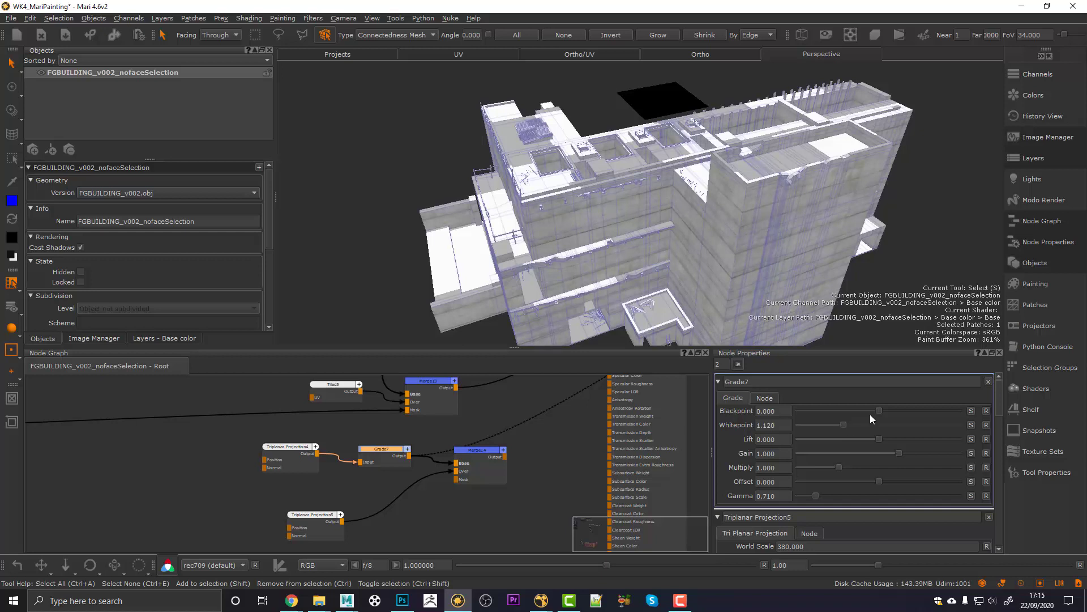
left_click_drag(878, 410, 884, 411)
middle_click_drag(592, 291, 608, 258)
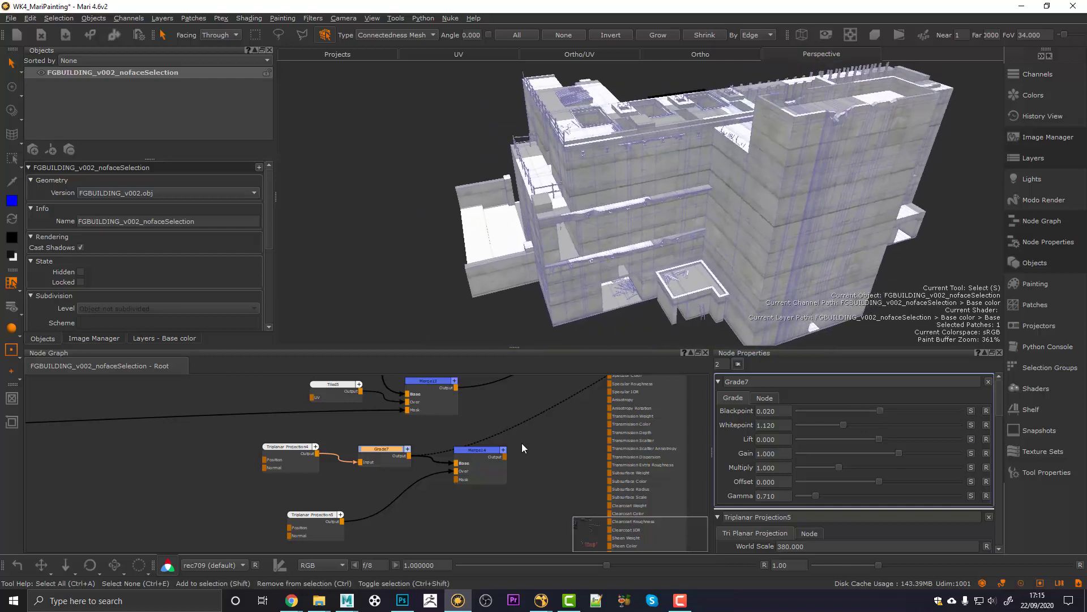
Step: View Merge14's output on the building, then select Triplanar Projection5
left_click(468, 451)
key("1")
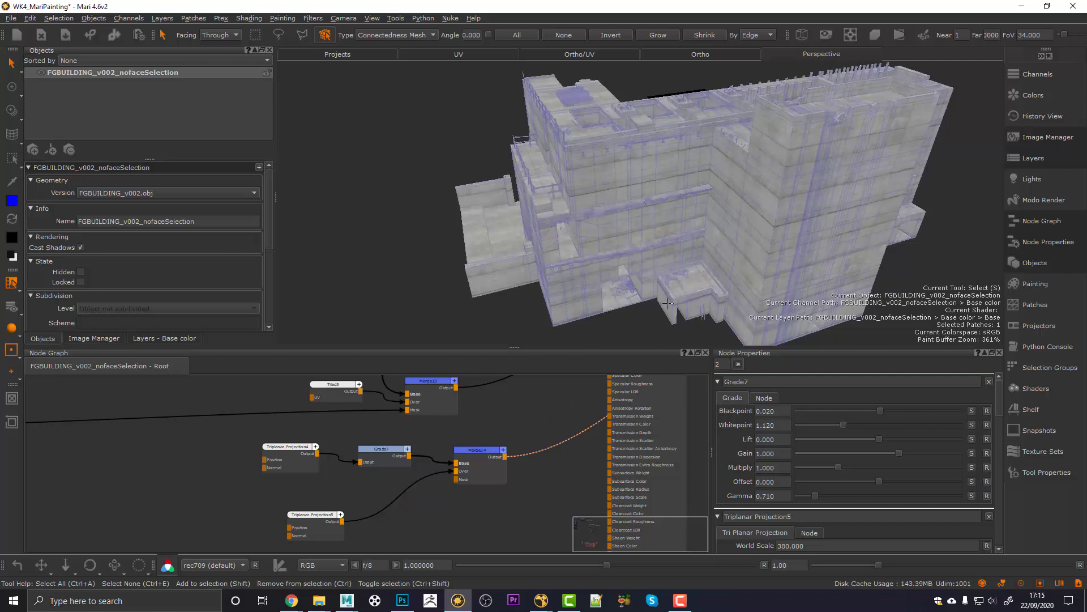
middle_click_drag(631, 269, 641, 260)
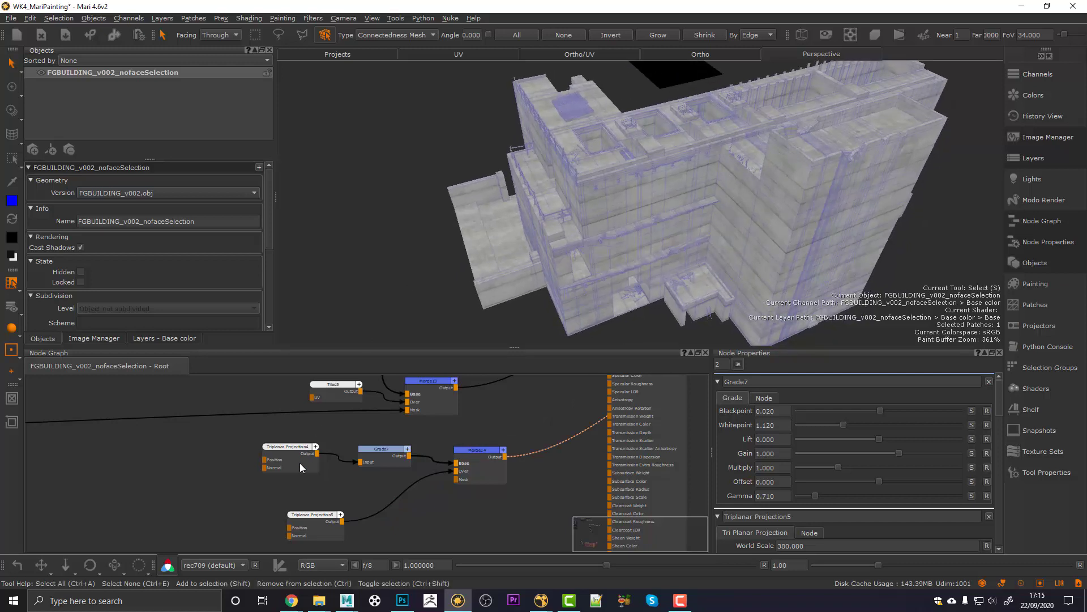
left_click_drag(320, 515, 299, 511)
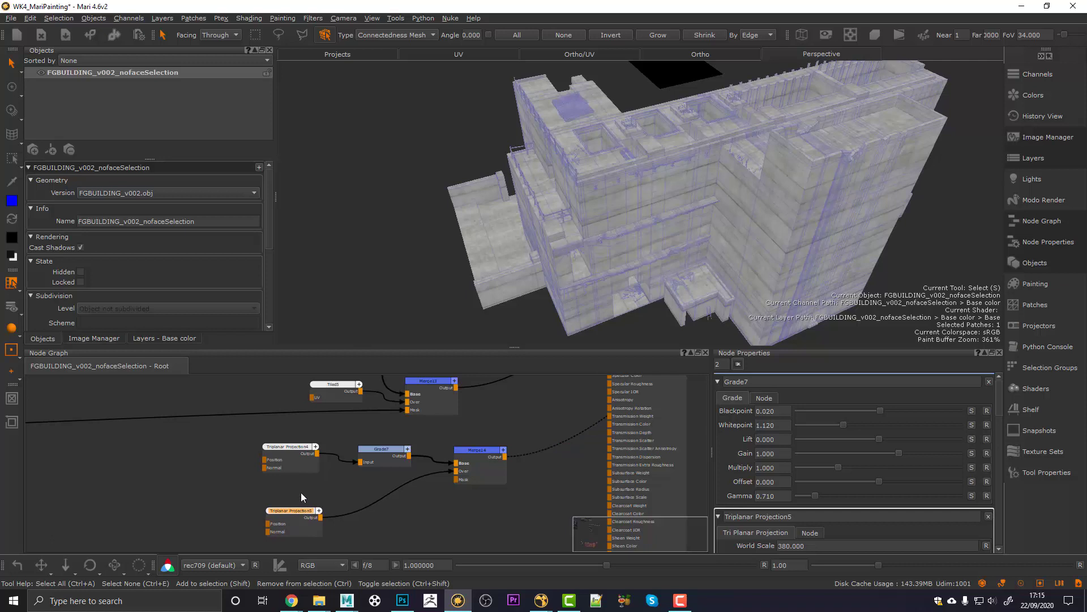
Step: Add a Grade8 node after Triplanar Projection5 and select it
key("Tab")
type("grade")
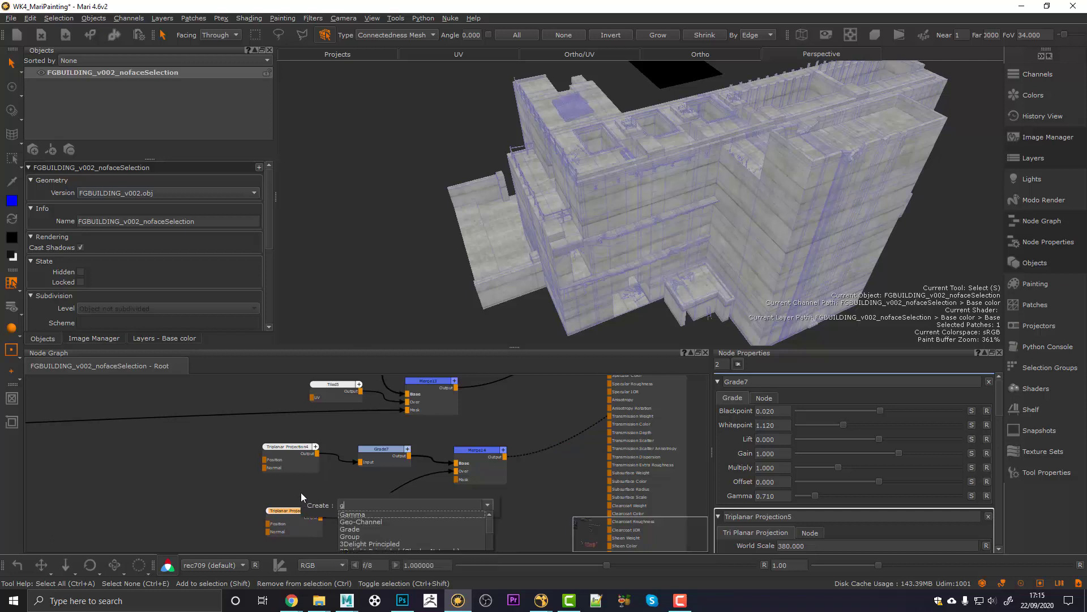
key("Return")
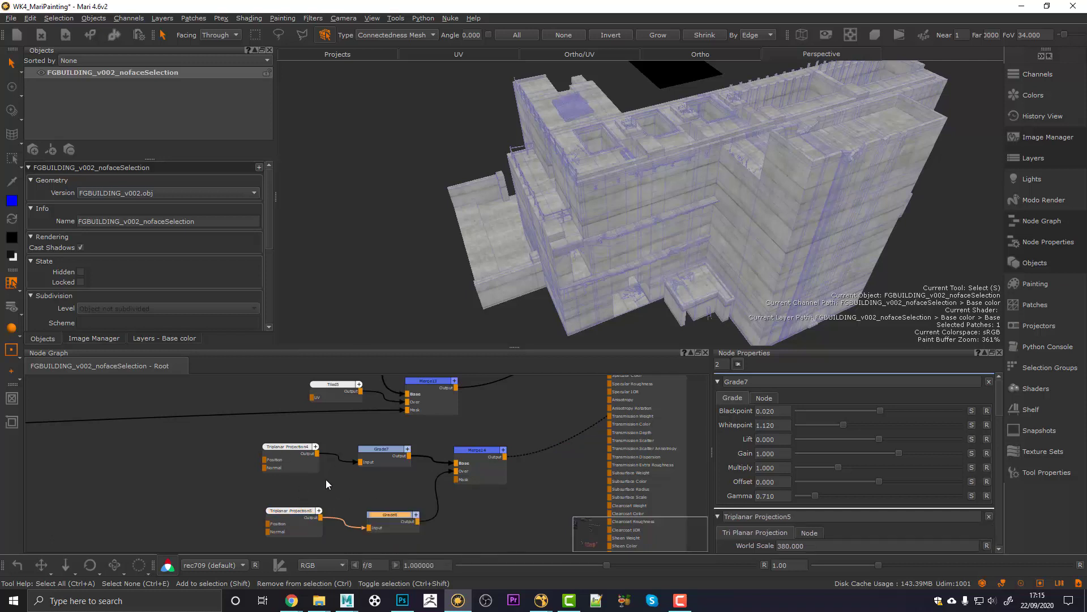
left_click_drag(386, 513, 385, 504)
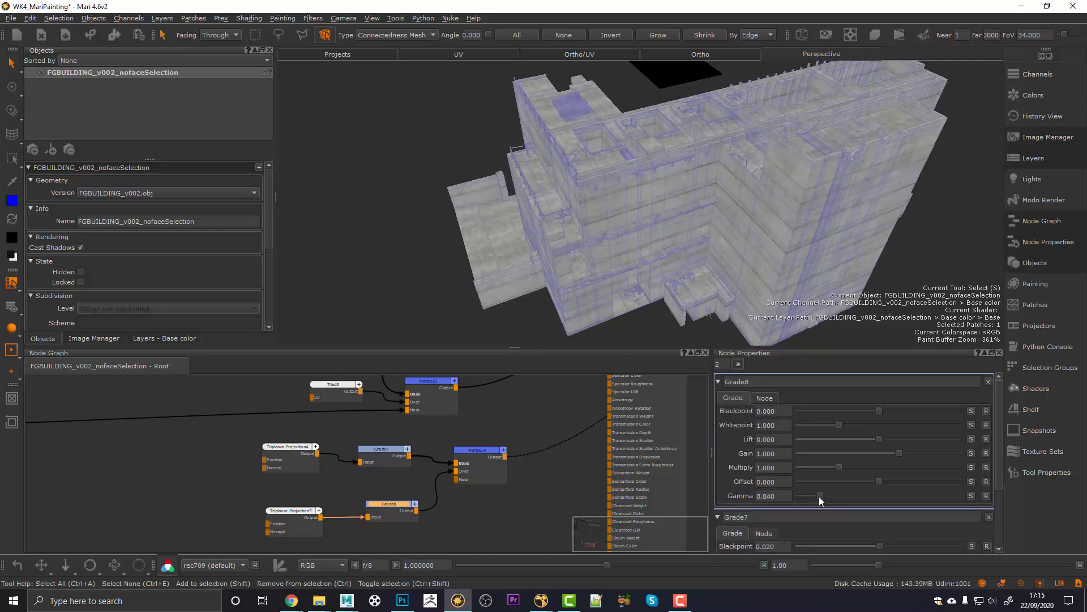
Step: Adjust Grade8's gamma to 0.930
left_click_drag(820, 496, 817, 496)
left_click(986, 496)
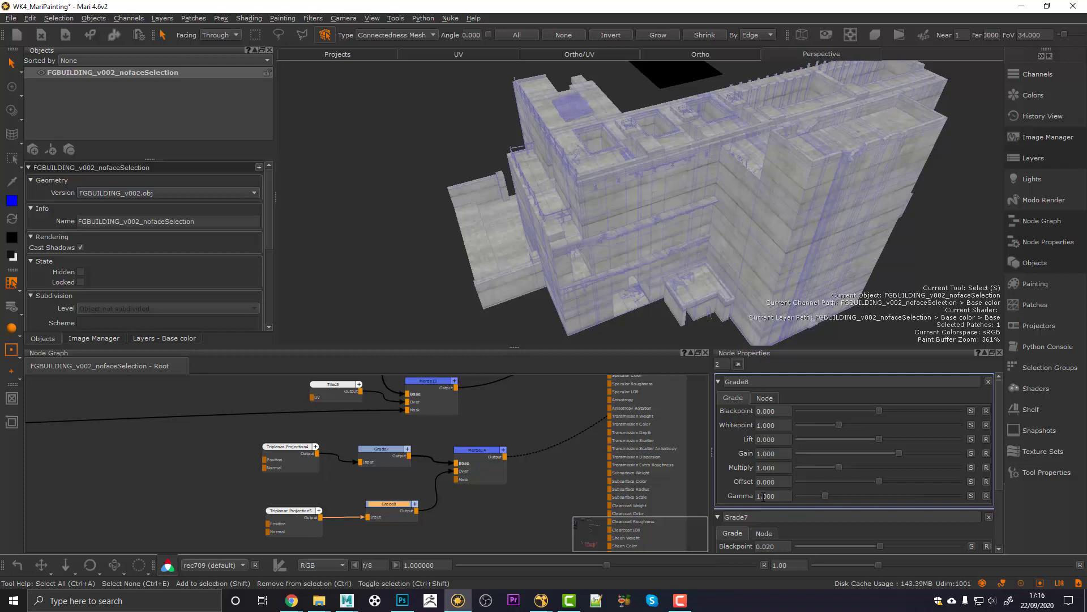
left_click(820, 493)
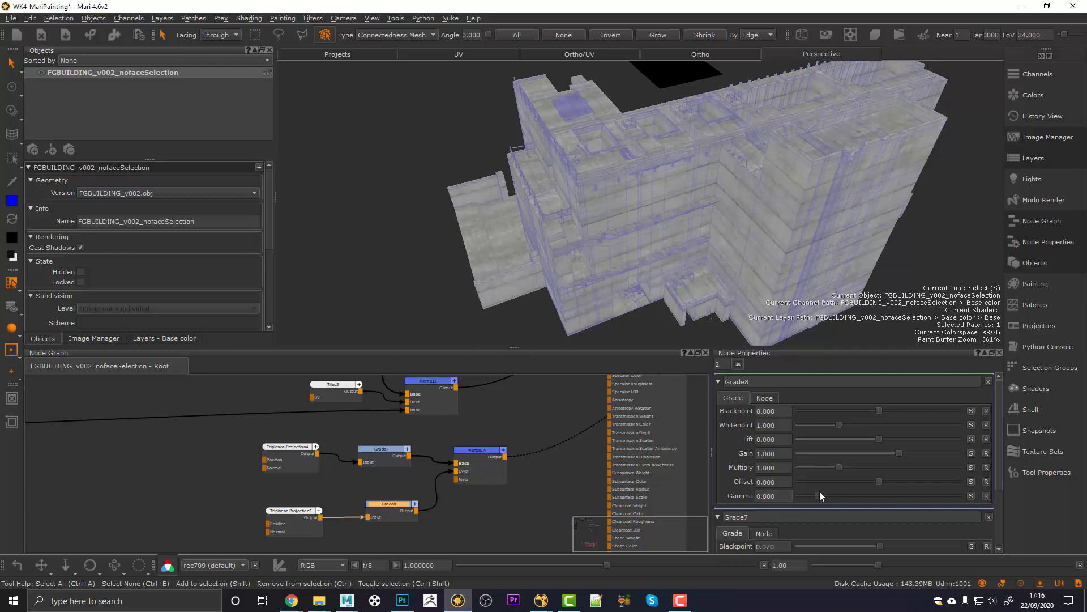
key("Up")
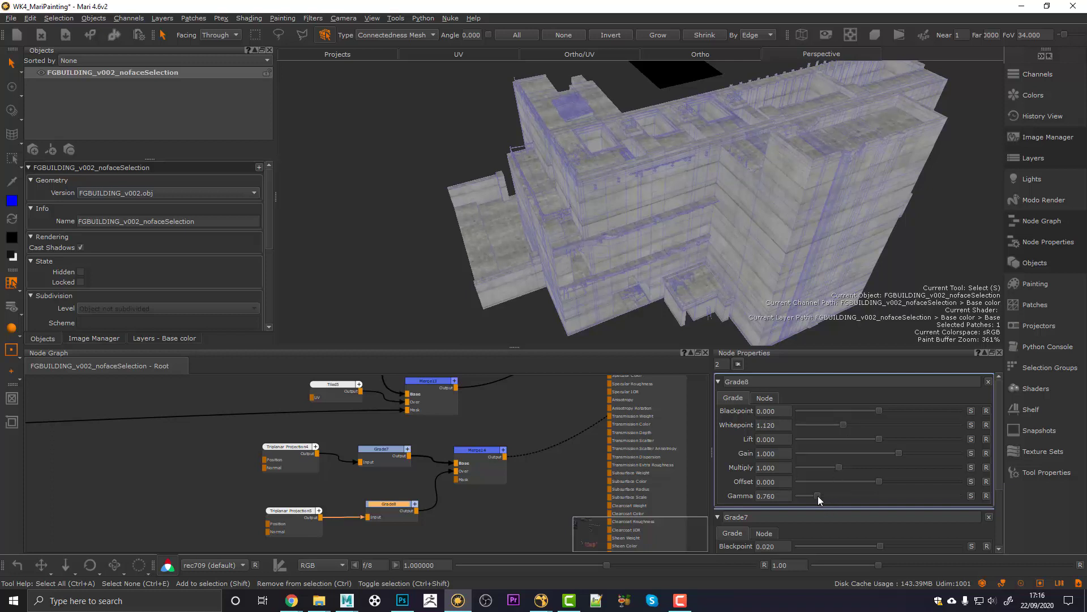
left_click_drag(821, 495, 824, 495)
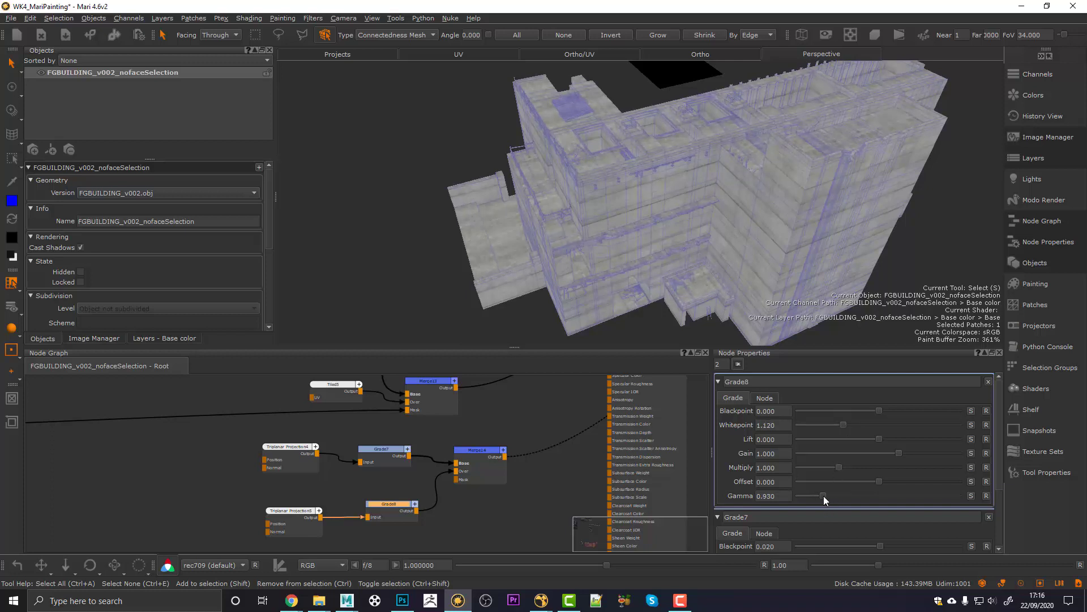
Step: Inspect the graded concrete on the building and move Triplanar Projection5 further left
left_click_drag(648, 218, 679, 218, "alt")
right_click_drag(616, 203, 664, 205, "alt")
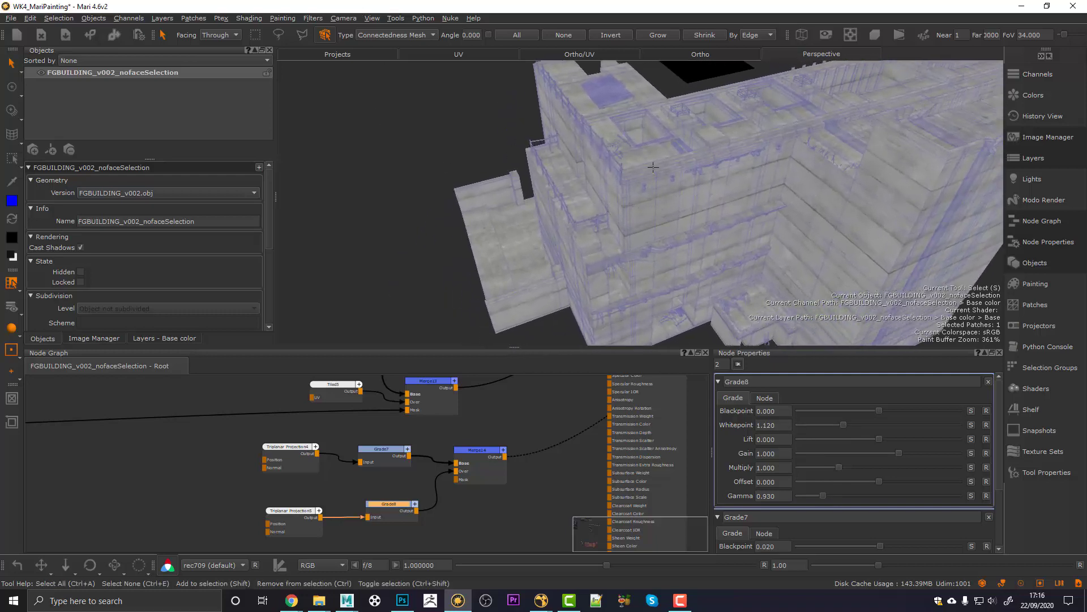
left_click_drag(707, 217, 679, 249, "alt")
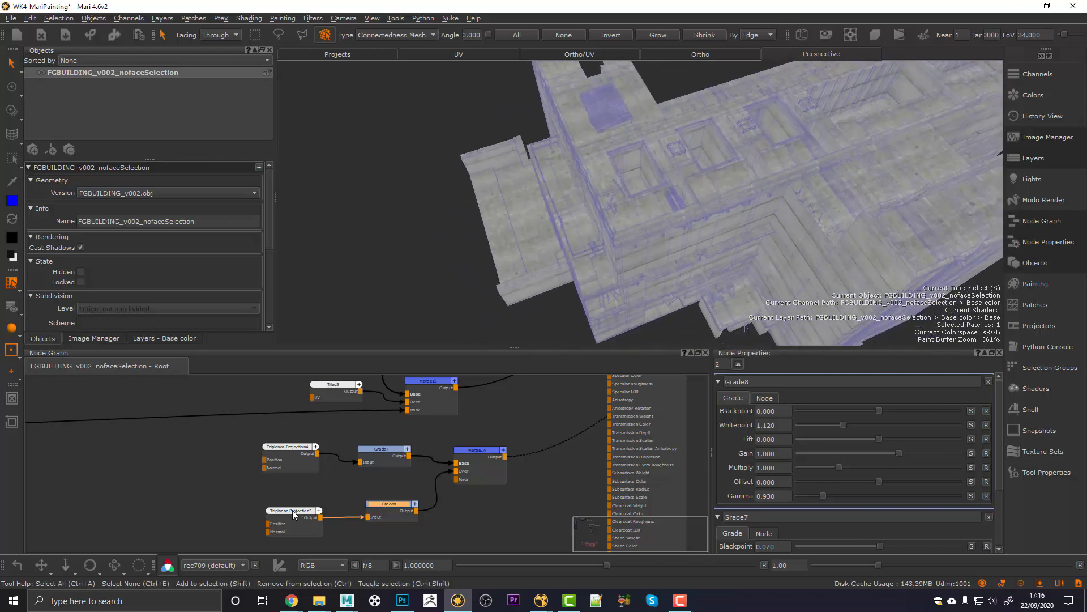
left_click_drag(292, 509, 265, 506)
Step: Create an HSV1 node after Grade8 and set its saturation scale to 0.700
left_click_drag(378, 508, 334, 507)
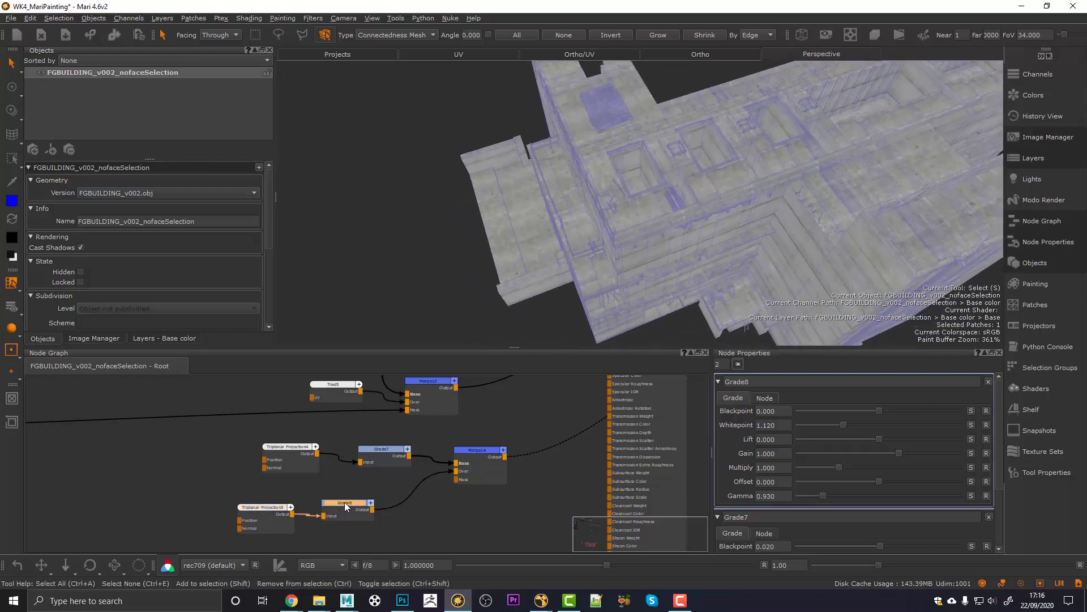
key("Tab")
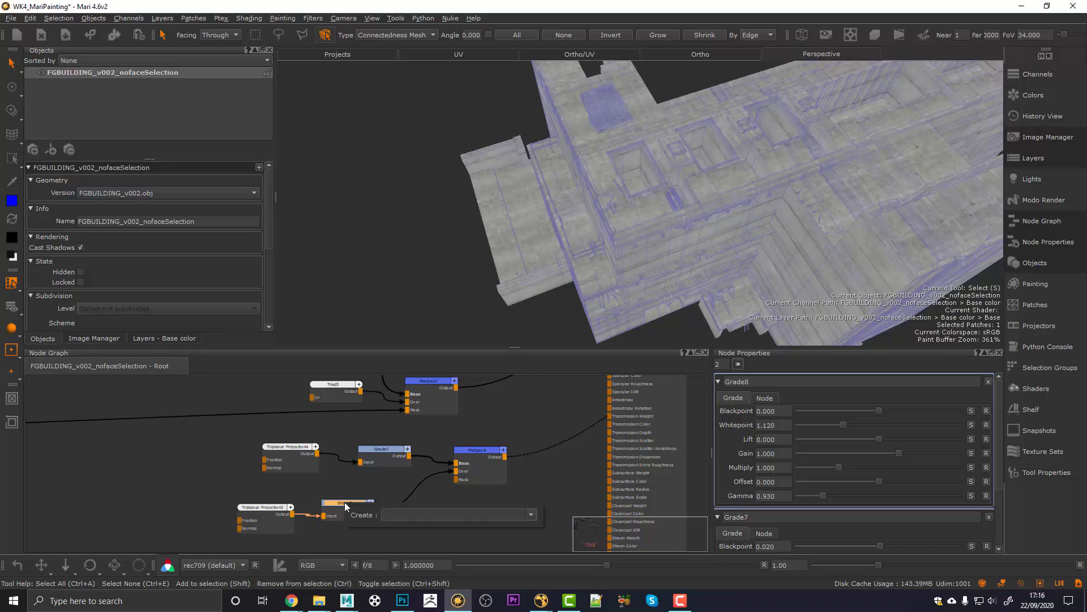
type("hsv")
key("Return")
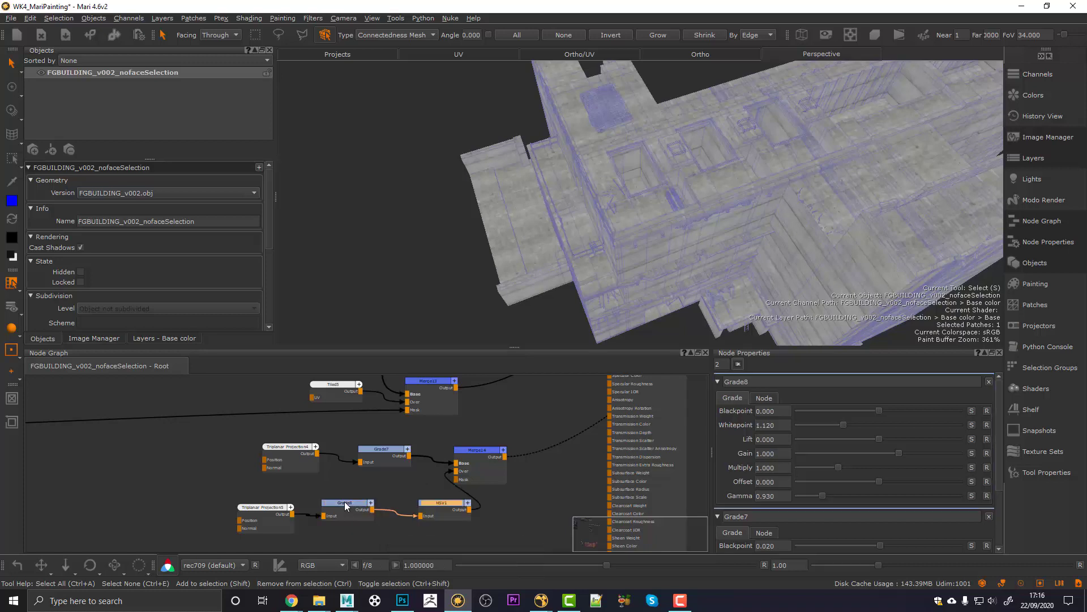
left_click_drag(429, 504, 410, 501)
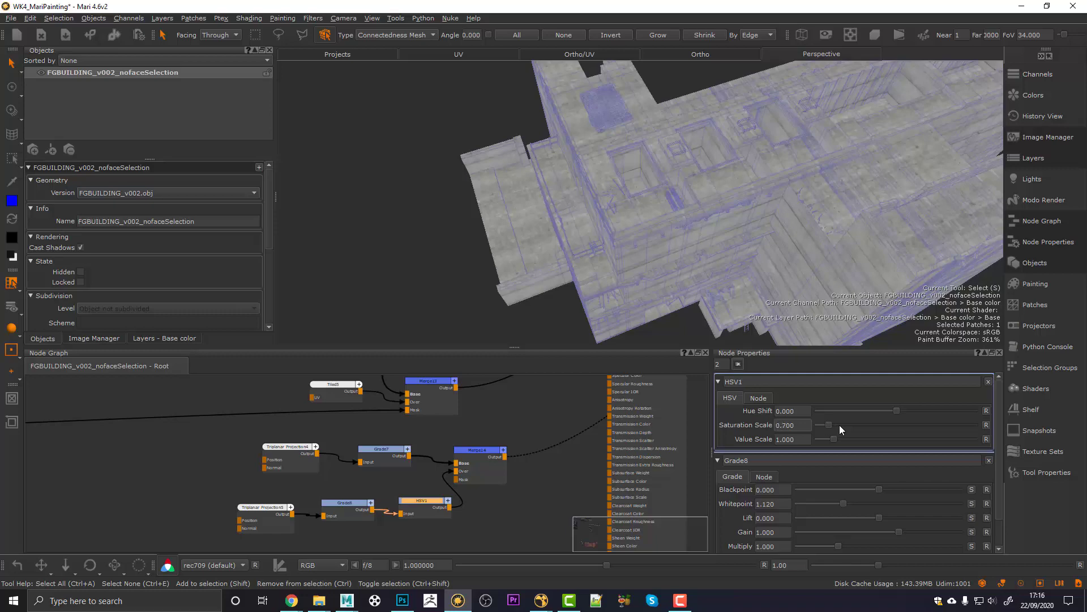
Step: Orbit and zoom out to check the desaturated concrete on the whole building
left_click_drag(702, 115, 715, 143, "alt")
right_click_drag(777, 154, 713, 220, "alt")
mouse_move(712, 219)
left_mouse_down("alt")
mouse_move(687, 199)
mouse_move(704, 217)
left_mouse_up("alt")
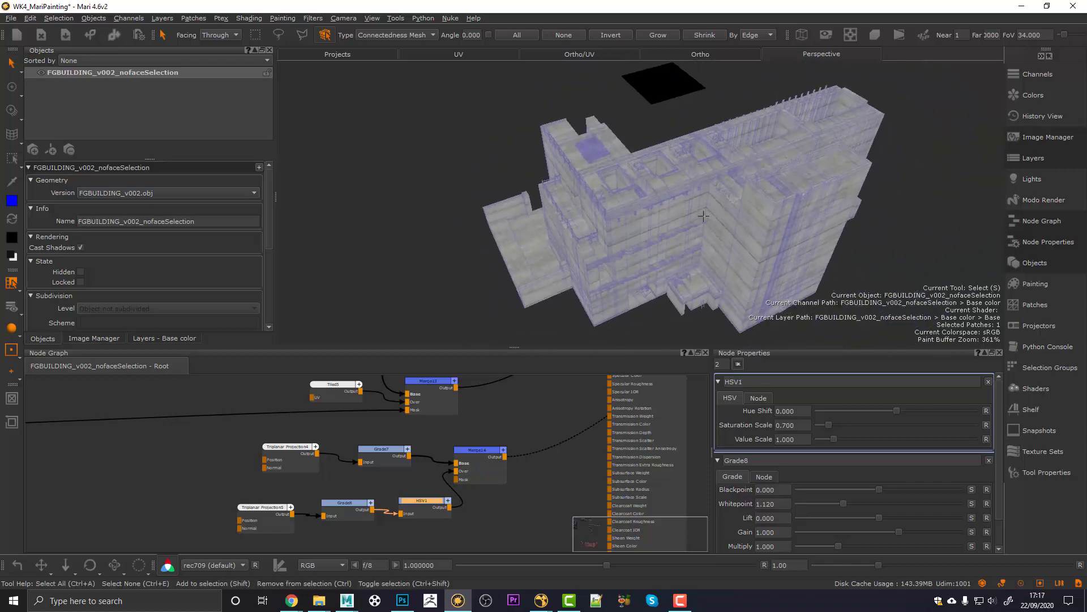
Step: Maximize the Node Graph and move the Base color node up and right
middle_click_drag(519, 422, 441, 462)
key("space")
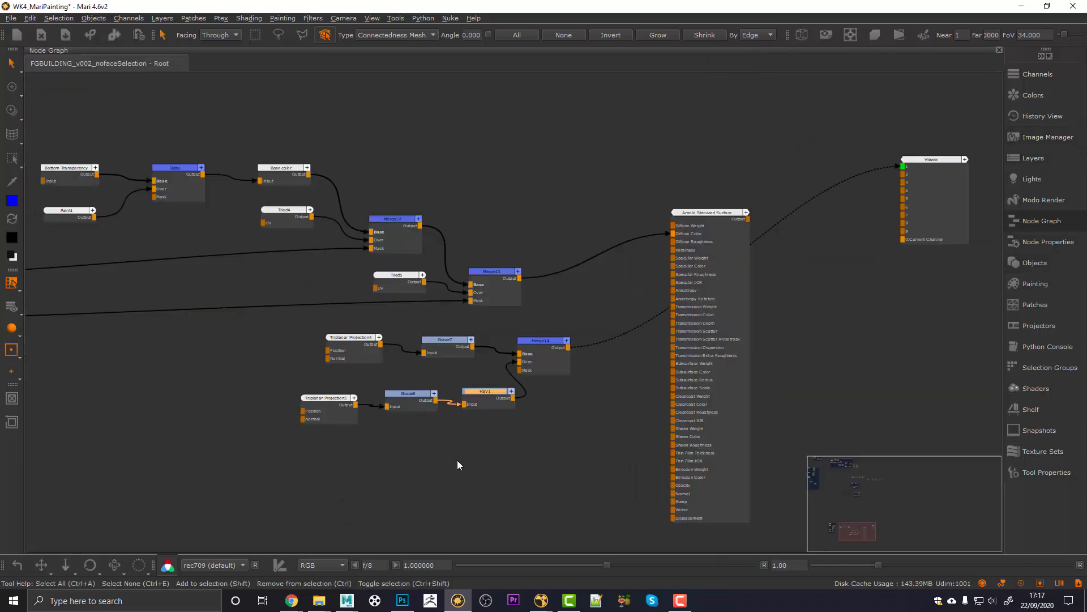
middle_click_drag(475, 359, 469, 407)
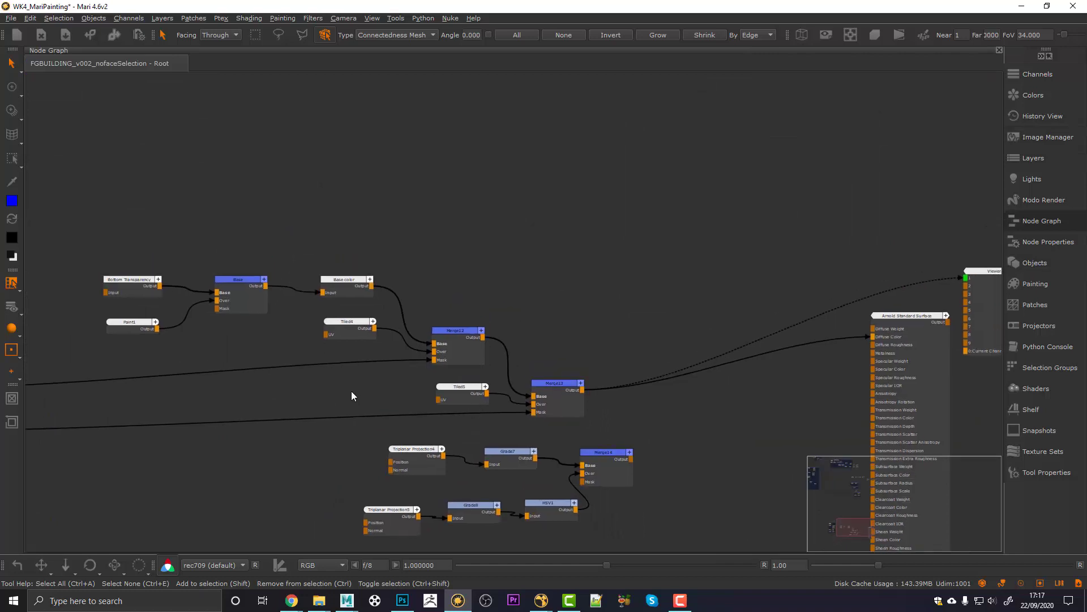
scroll(351, 391, "up", 2)
middle_click_drag(351, 391, 329, 385)
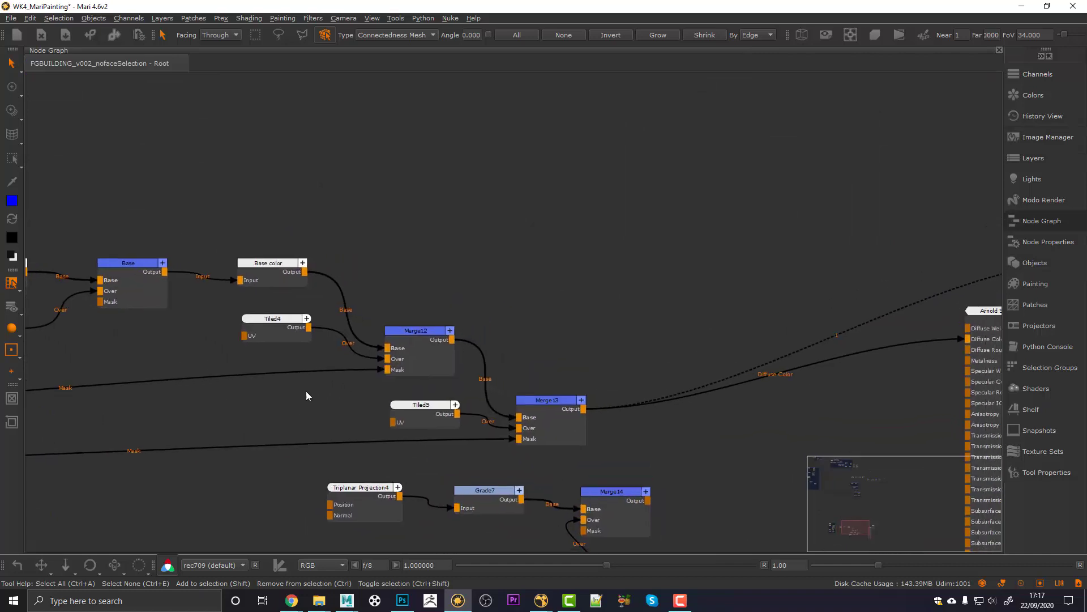
scroll(306, 391, "down", 1)
left_click_drag(294, 284, 357, 217)
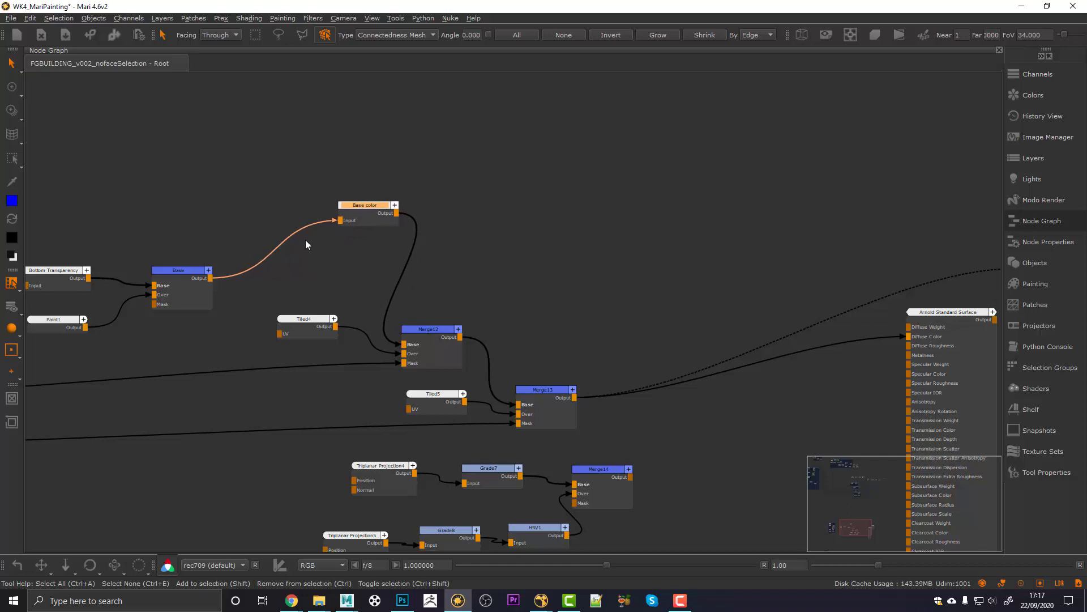
Step: Detach Base color from the Base merge and wire it to the Arnold shader's Diffuse Color
left_click(326, 222)
left_click_drag(334, 220, 404, 345)
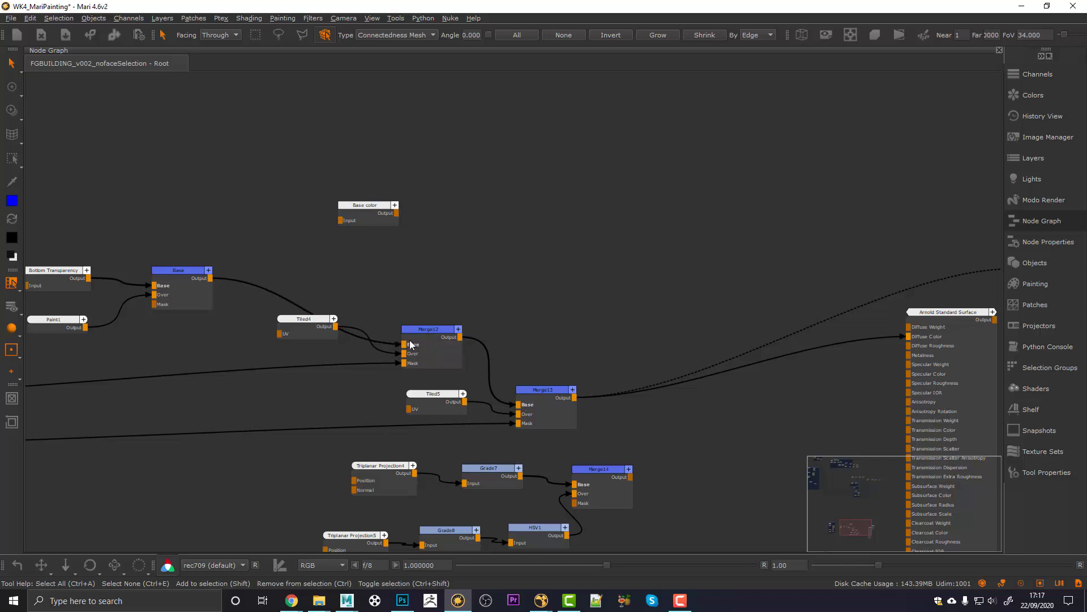
left_click_drag(375, 214, 904, 336)
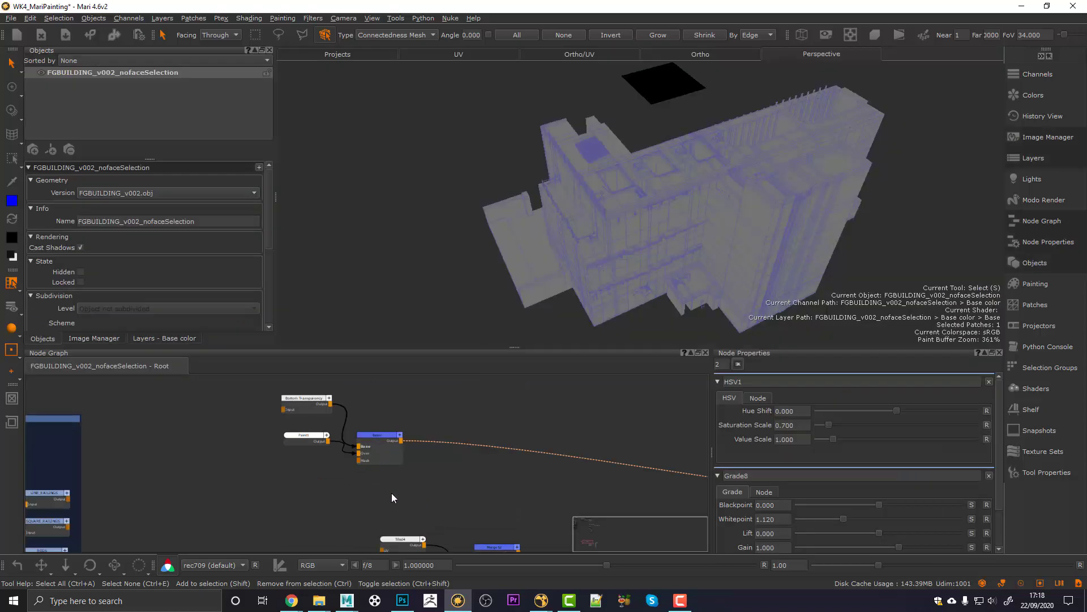
Step: Preview the Triplanar merge result on the building
middle_click_drag(391, 497, 406, 432)
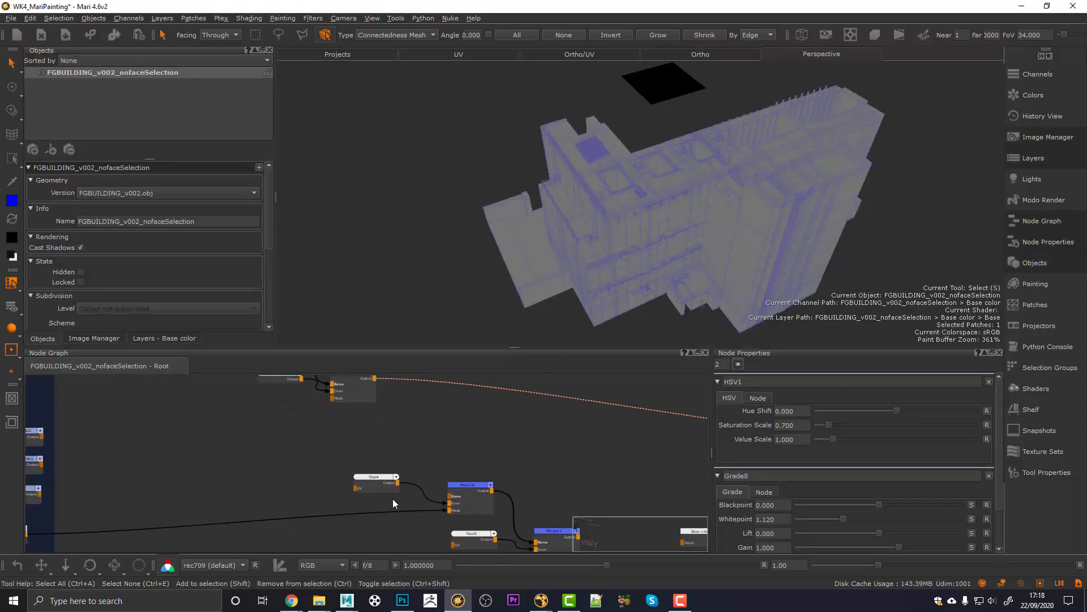
middle_click_drag(420, 503, 226, 438)
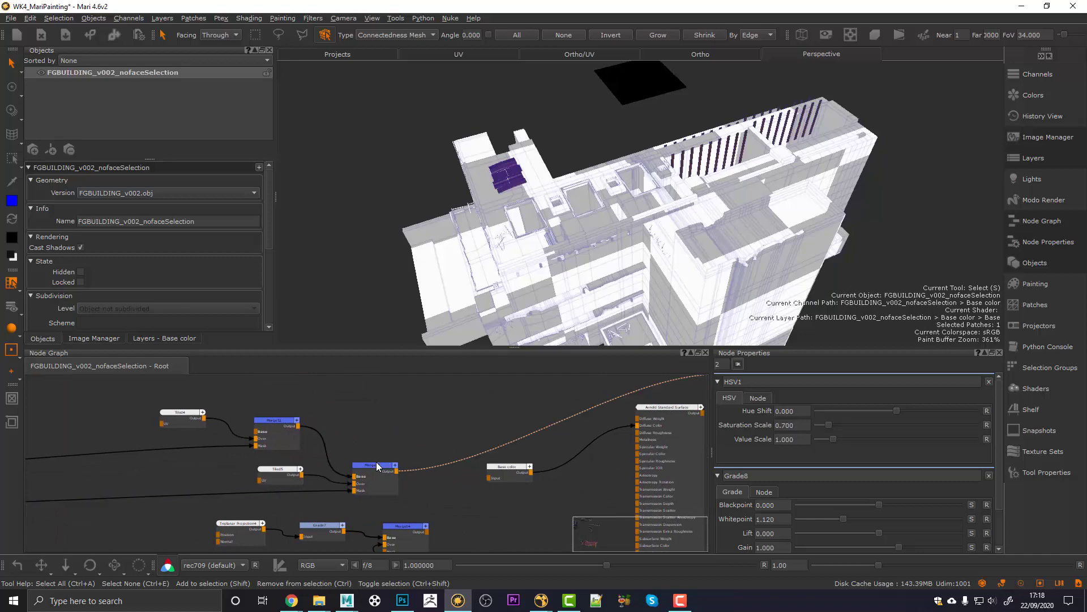
left_click_drag(568, 203, 602, 134, "alt")
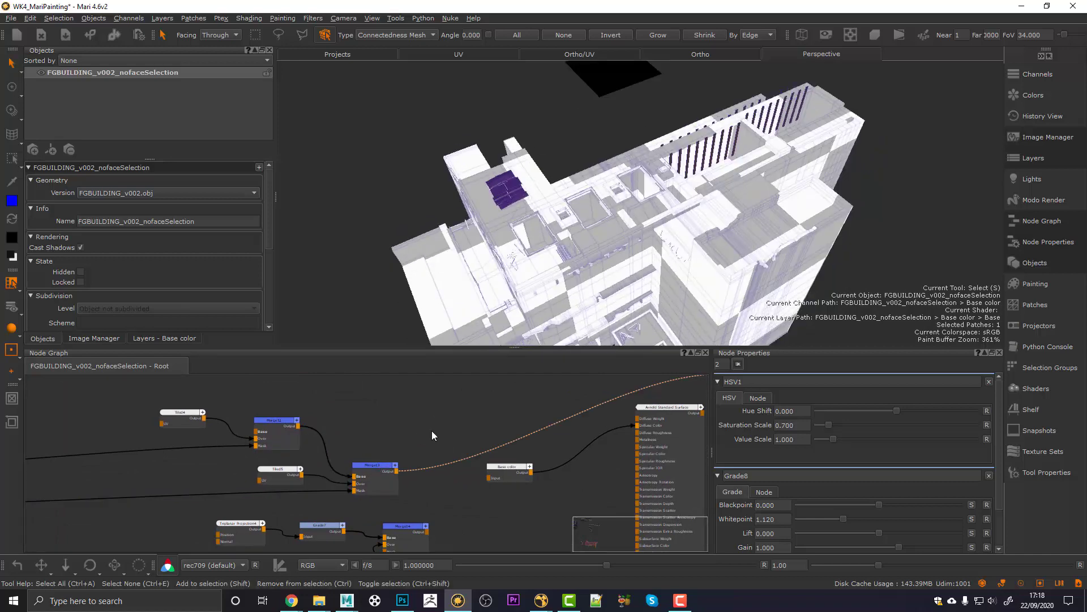
middle_click_drag(445, 495, 406, 444)
left_click(362, 477)
key("1")
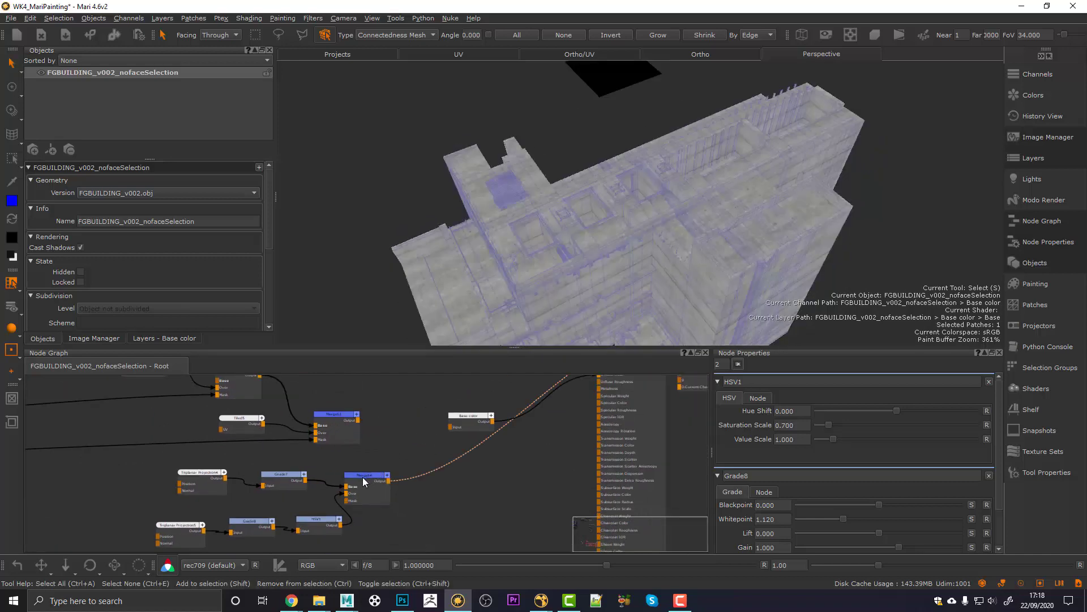
Step: Join the Triplanar merge and upper merge in a new Merge15 beside Base color
left_click_drag(335, 414, 370, 401)
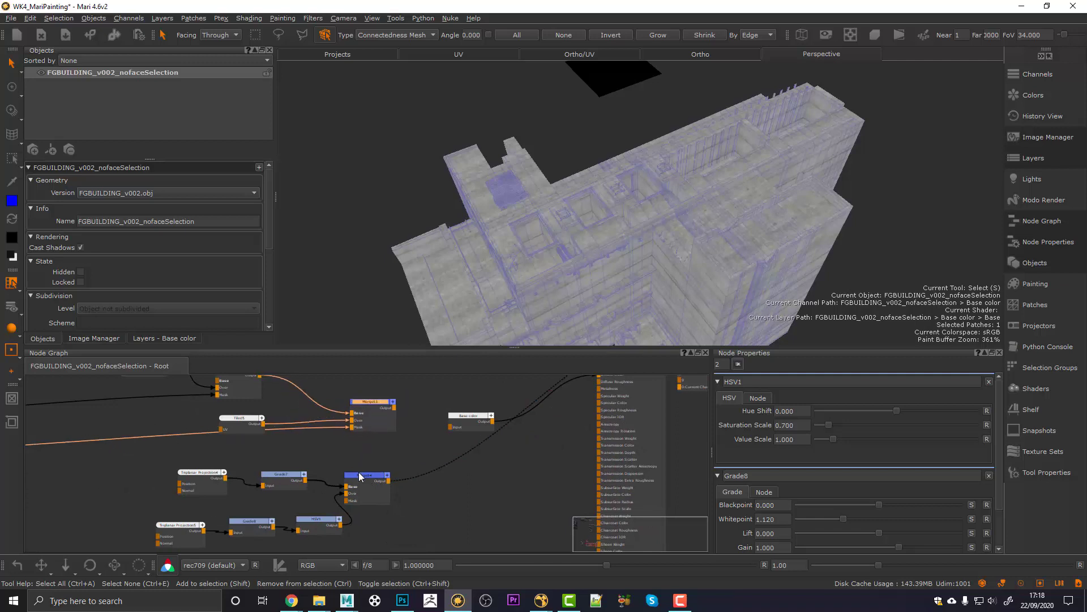
left_click_drag(365, 475, 376, 466)
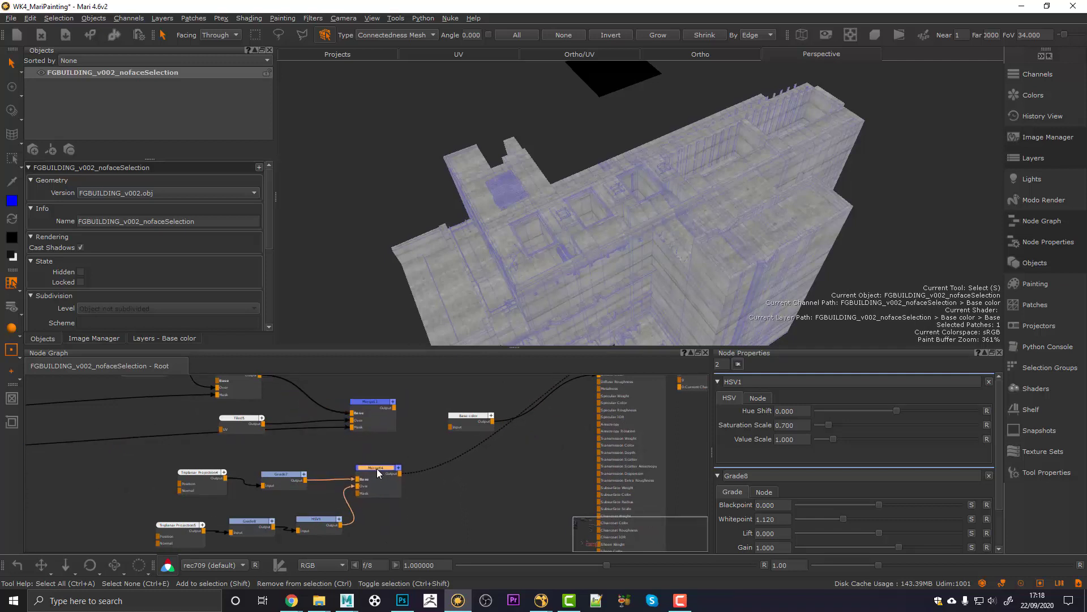
left_click(373, 402, "shift")
key("m")
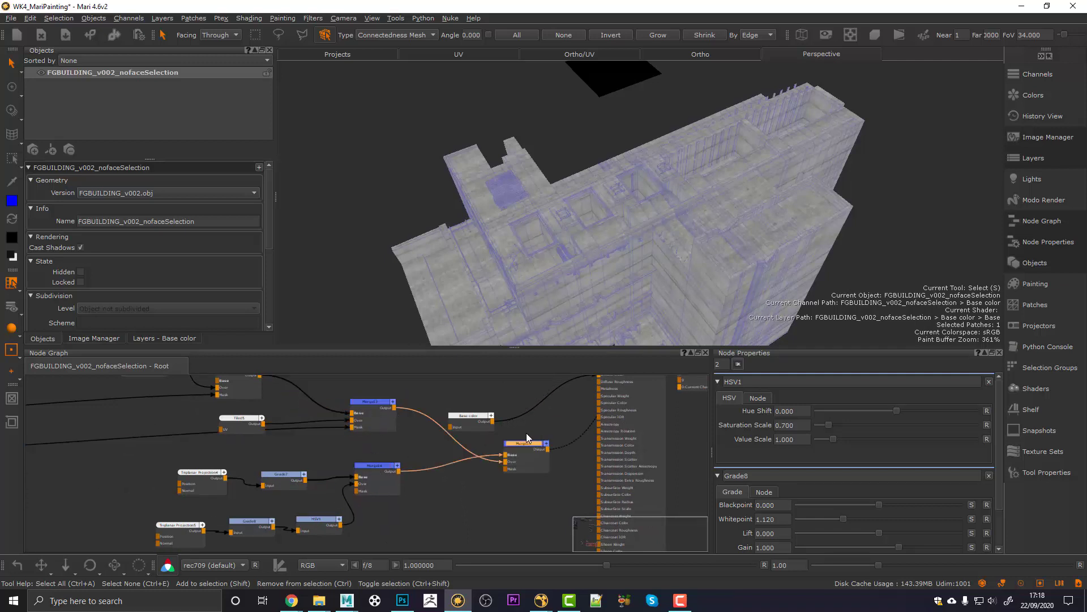
left_click_drag(523, 450, 527, 416)
left_click(489, 457)
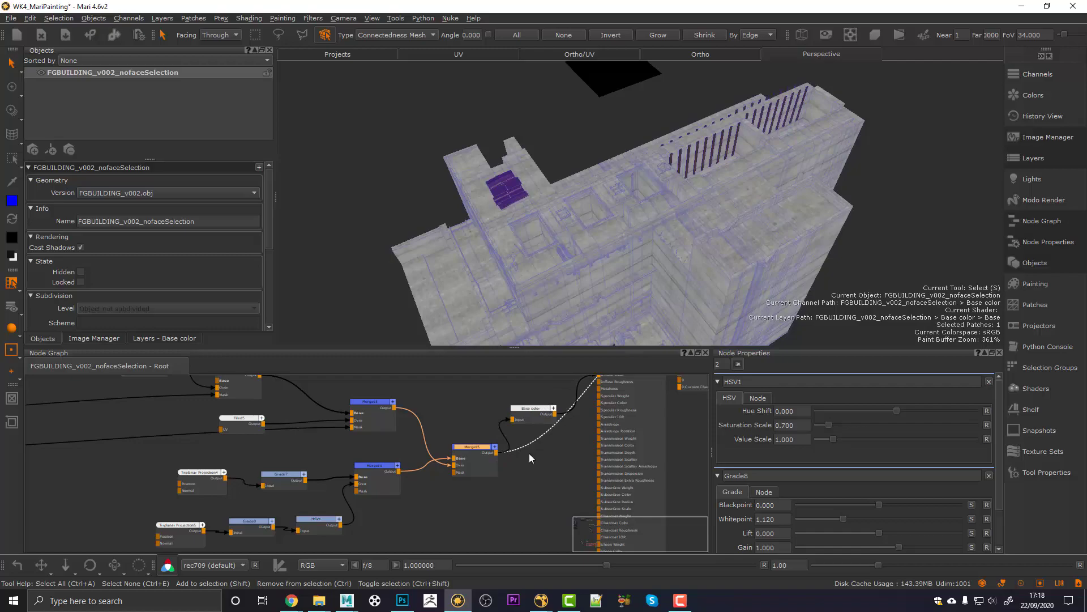
Step: Scroll through CGMA's 'VFX Set Extensions' course page in the browser
scroll(569, 413, "up", 2)
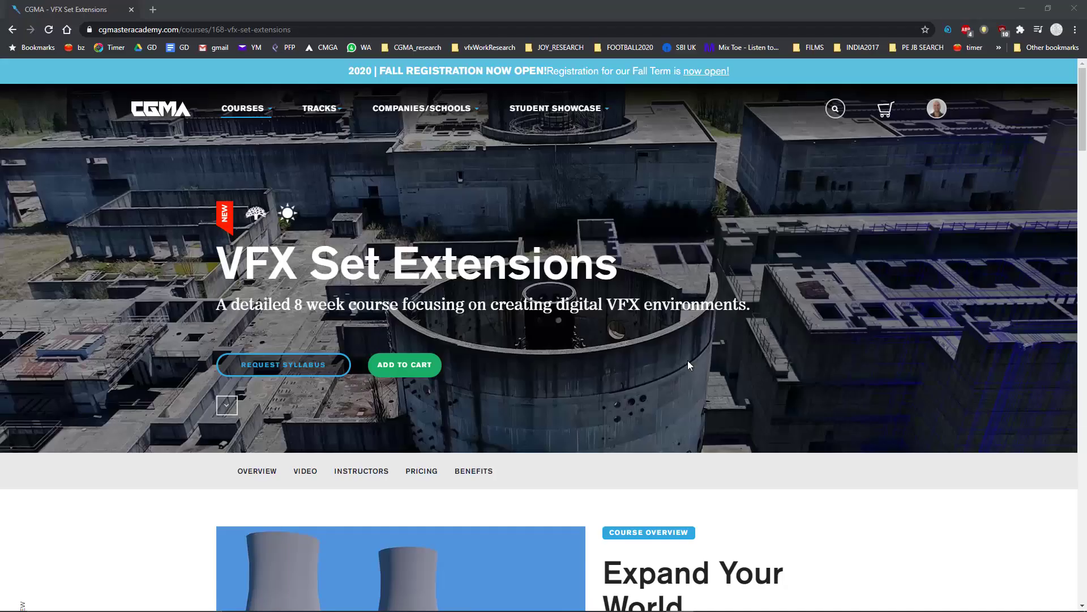
scroll(533, 348, "down", 4)
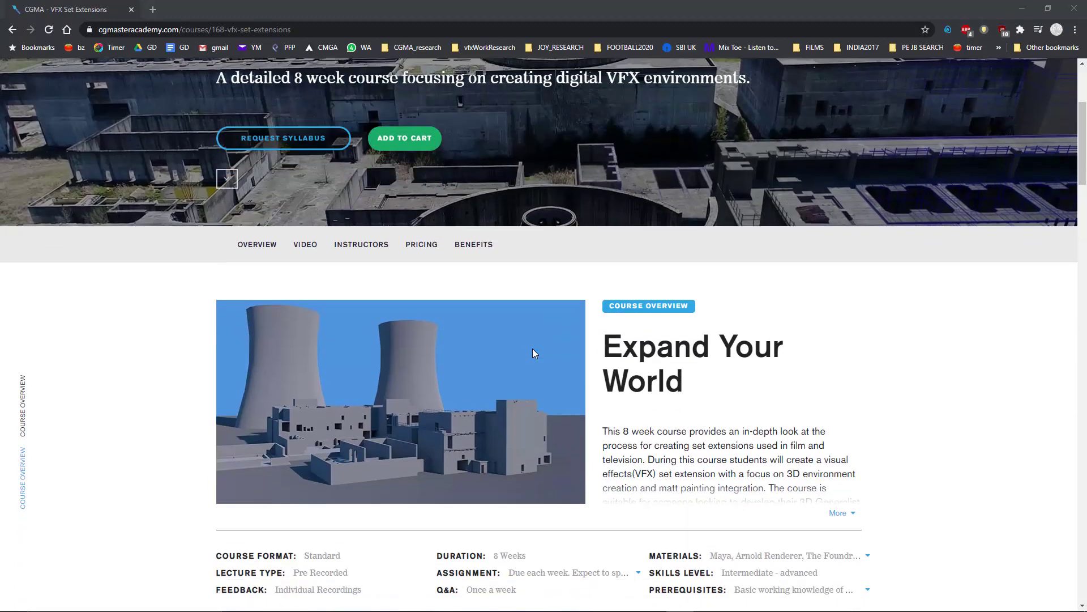
scroll(533, 352, "down", 8)
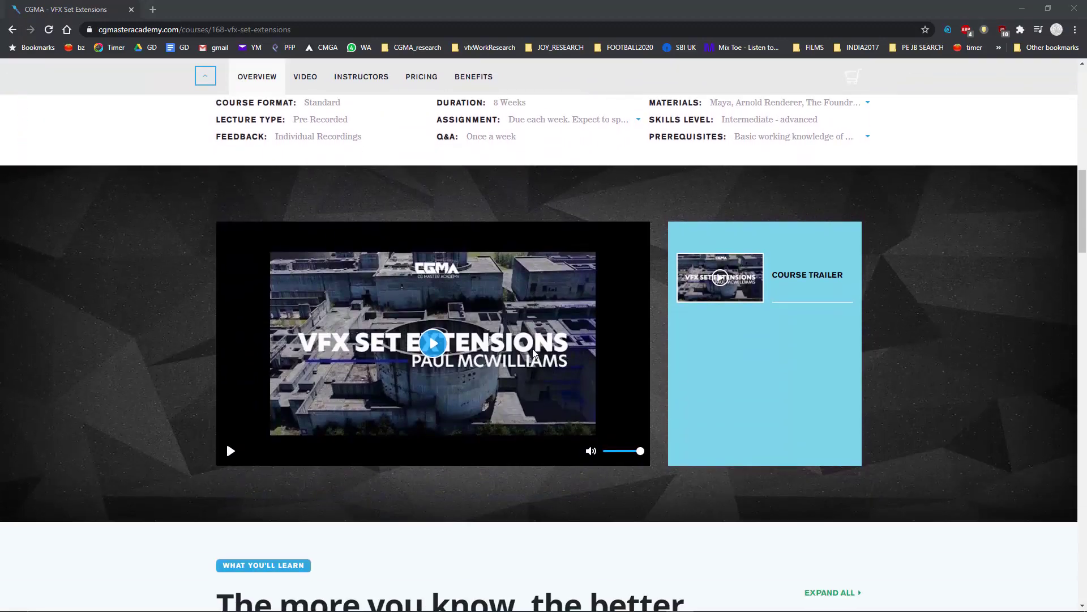